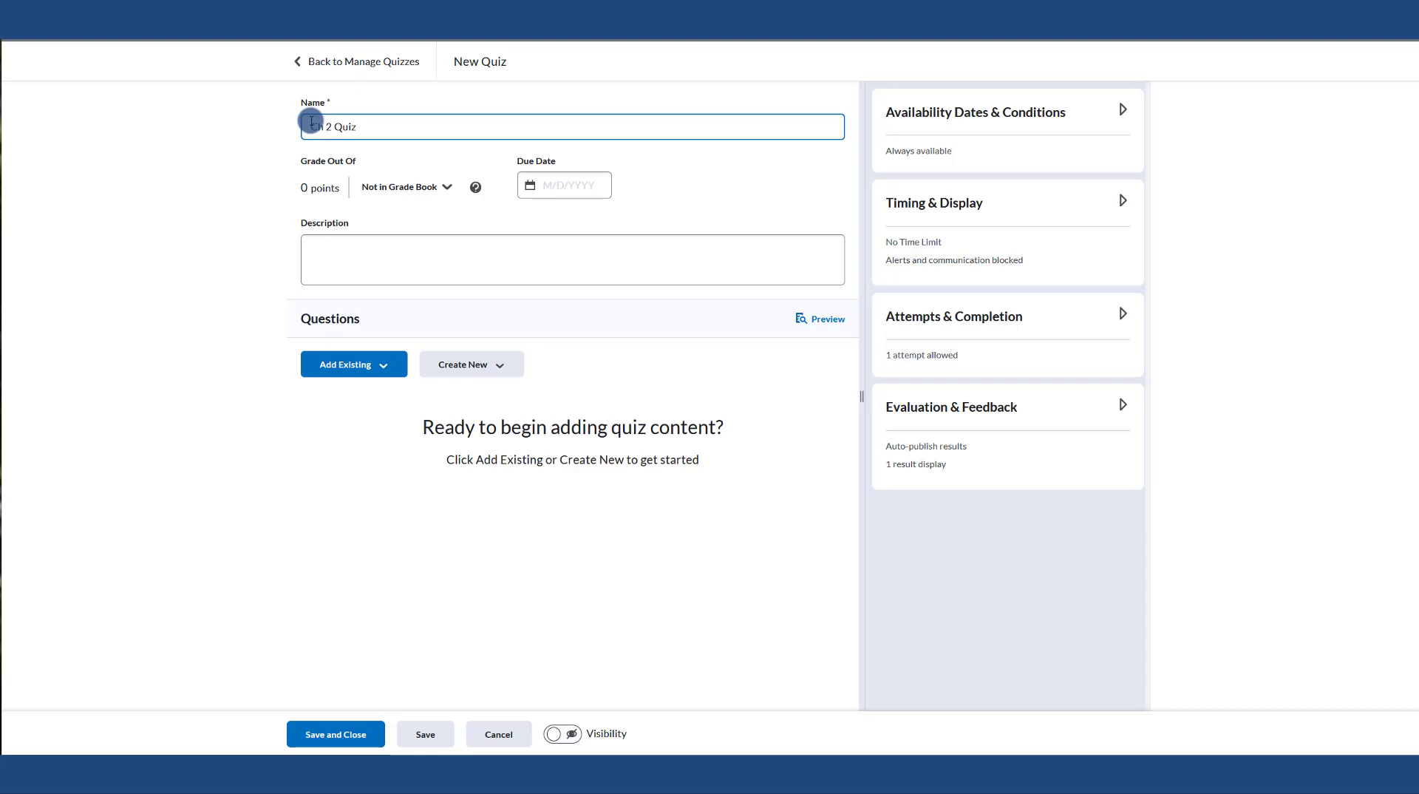
pyautogui.click(384, 190)
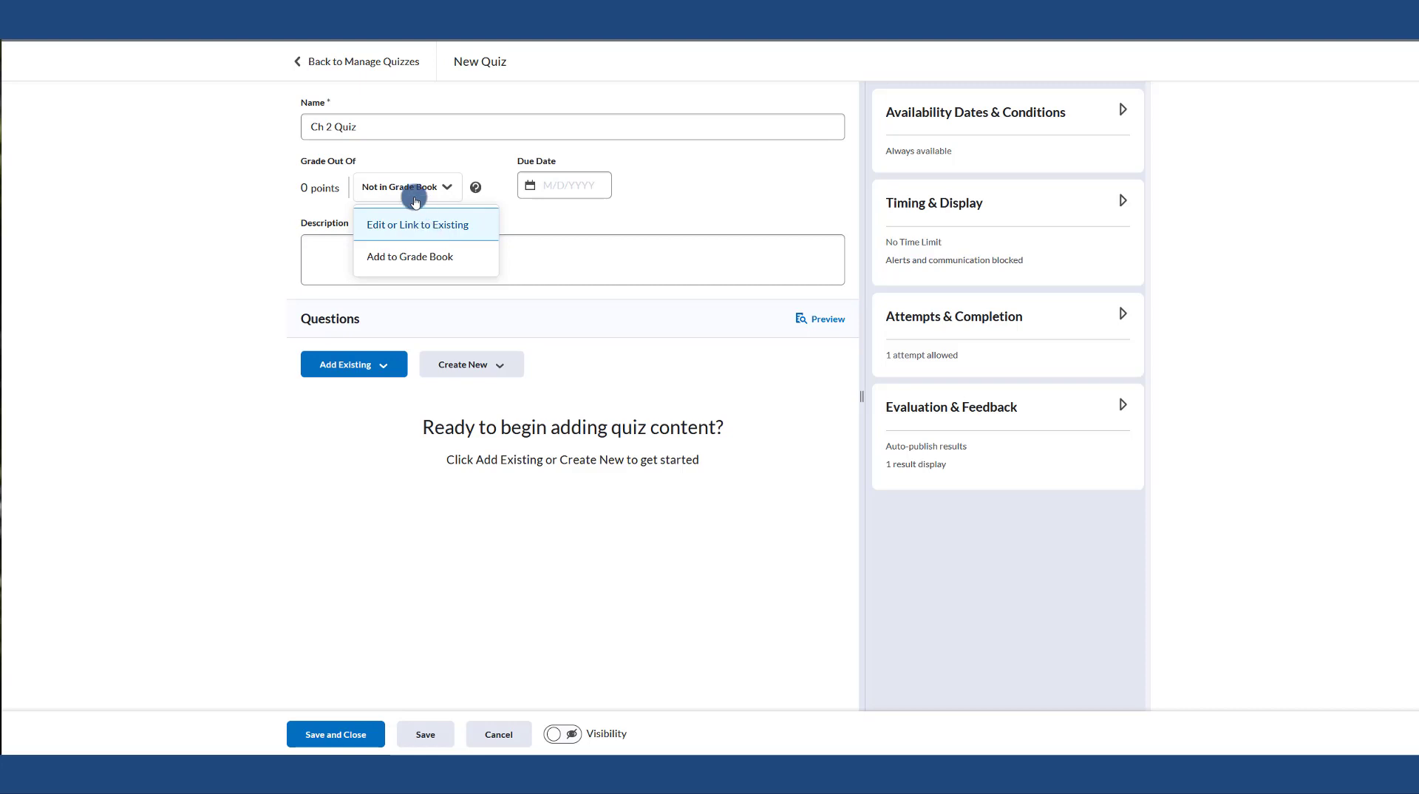
pyautogui.click(326, 126)
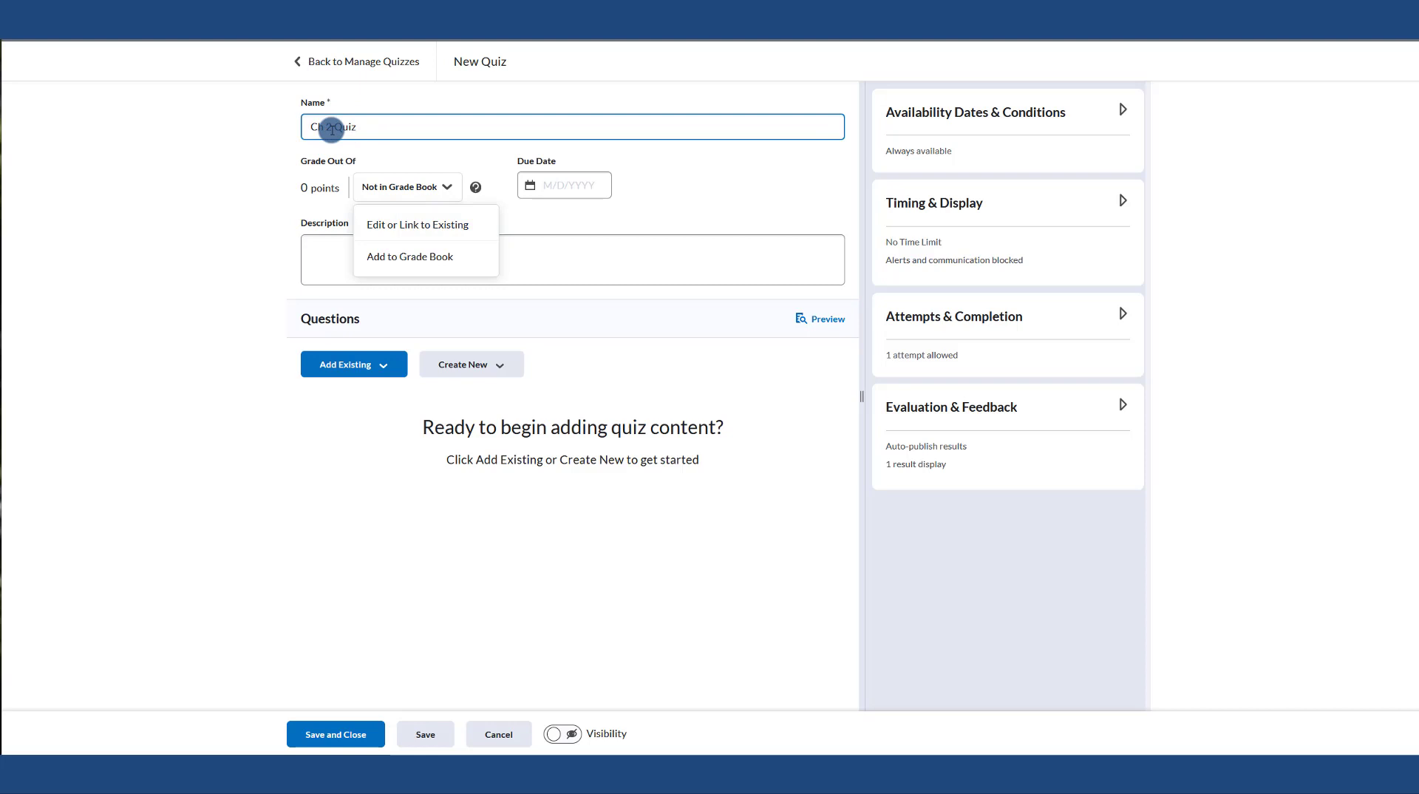
pyautogui.click(403, 225)
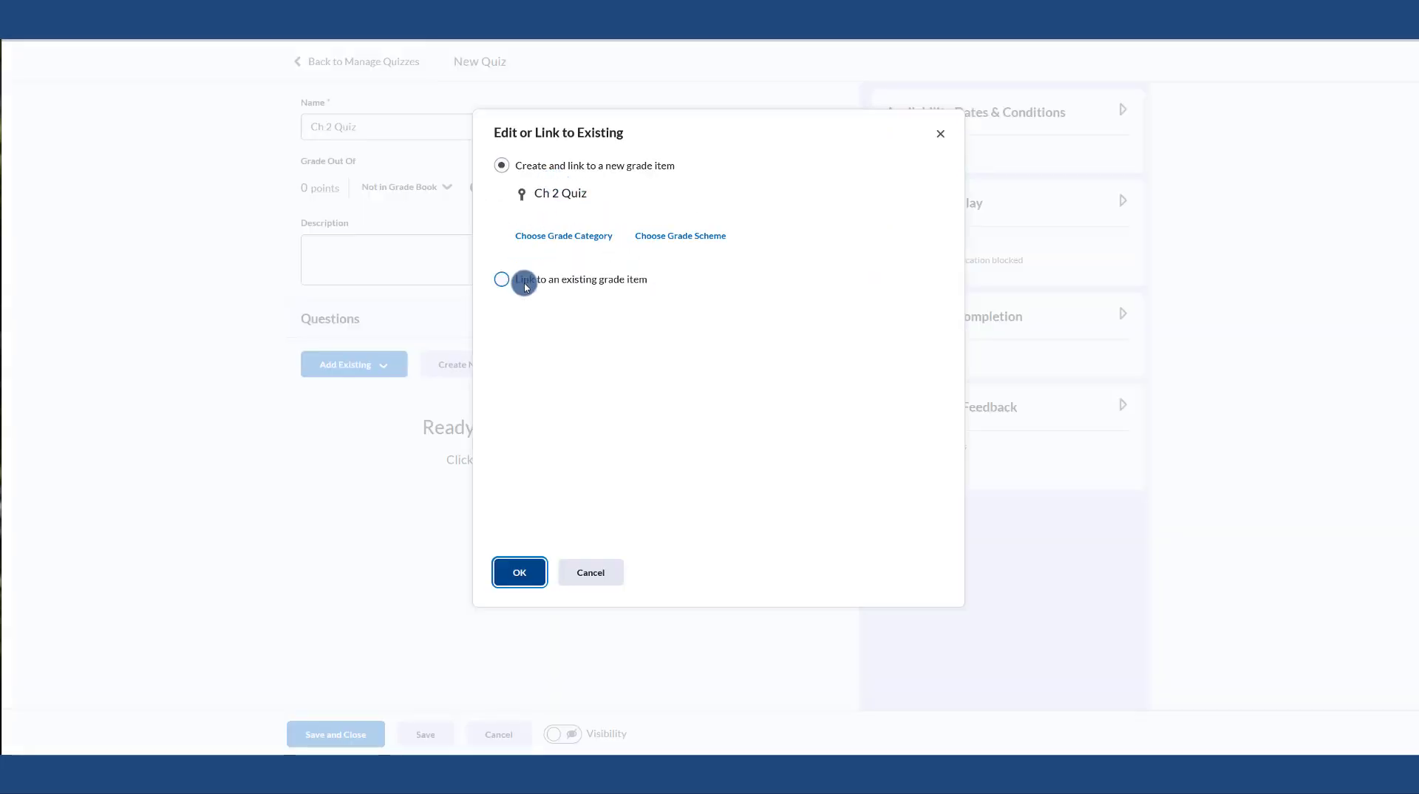
pyautogui.click(524, 281)
pyautogui.click(556, 219)
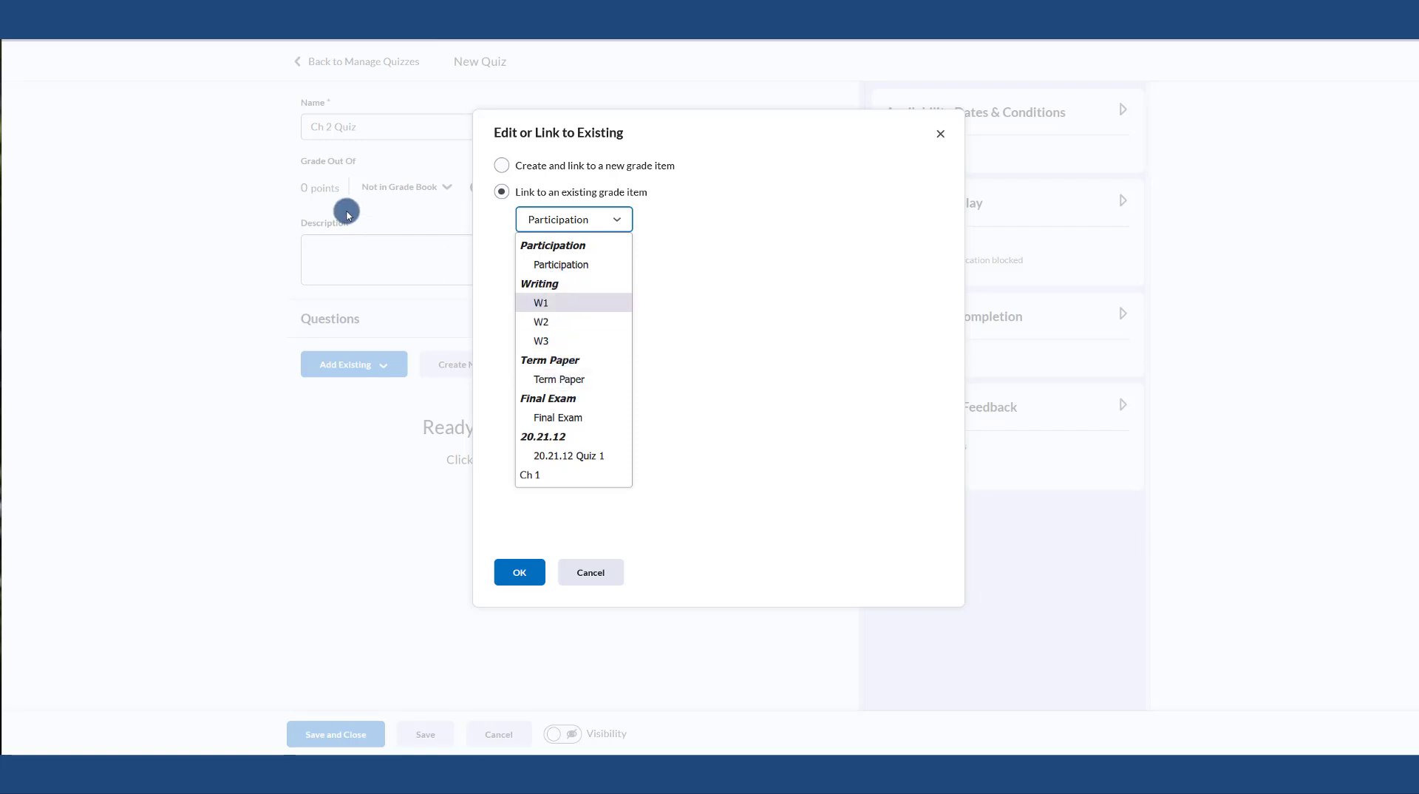
pyautogui.click(591, 572)
pyautogui.click(591, 572)
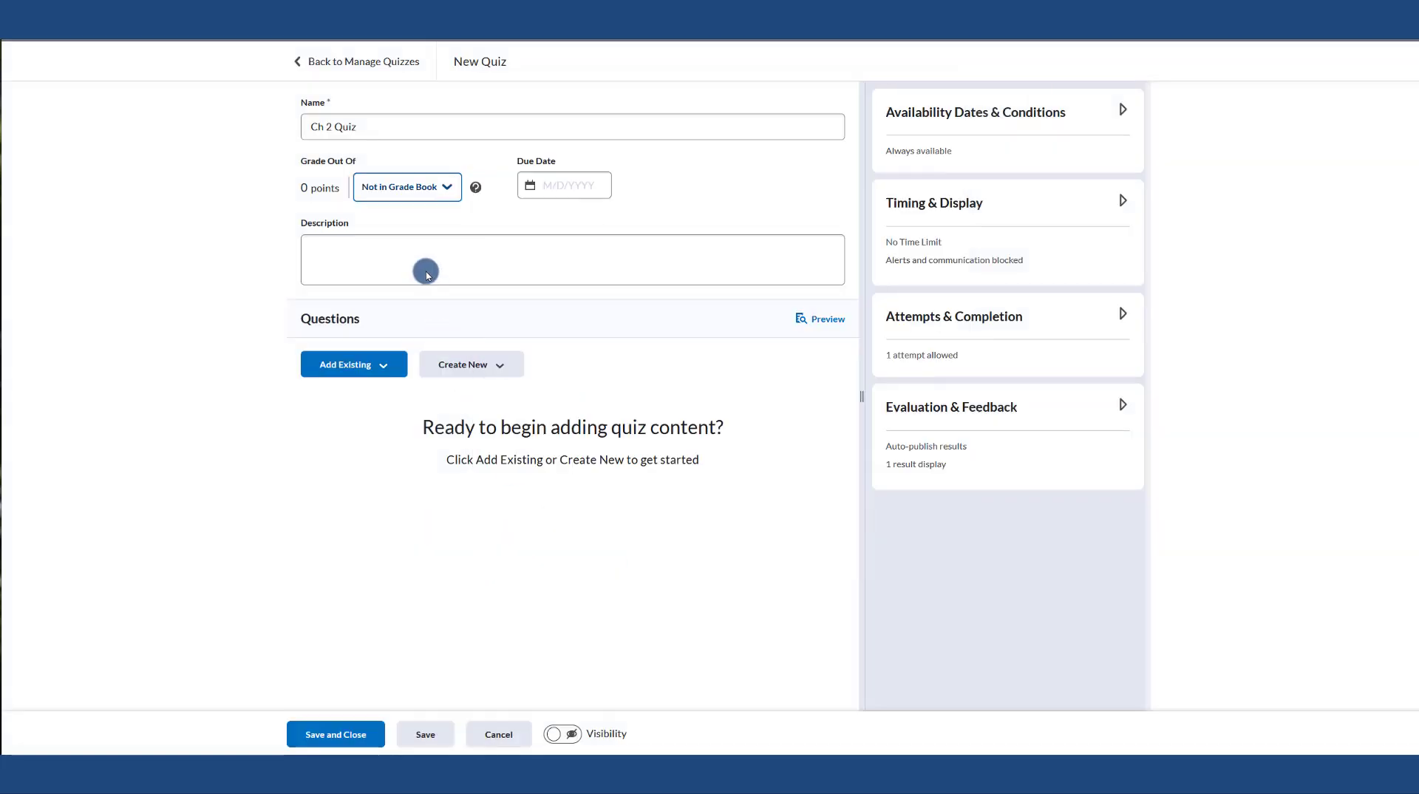
# - Add the Ch 2 Quiz to the grade book and set its grade out of 10 points
pyautogui.click(406, 194)
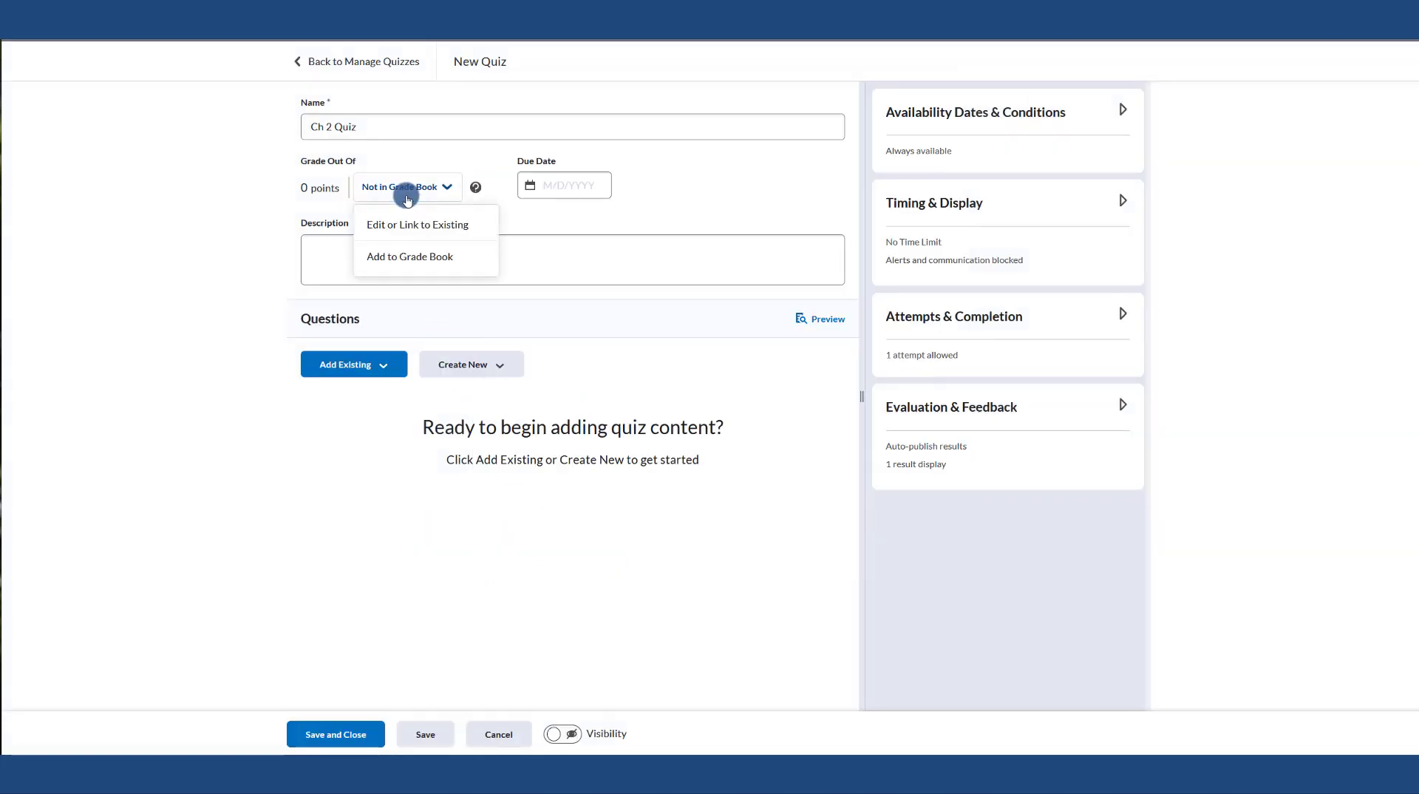
pyautogui.click(405, 256)
pyautogui.click(317, 128)
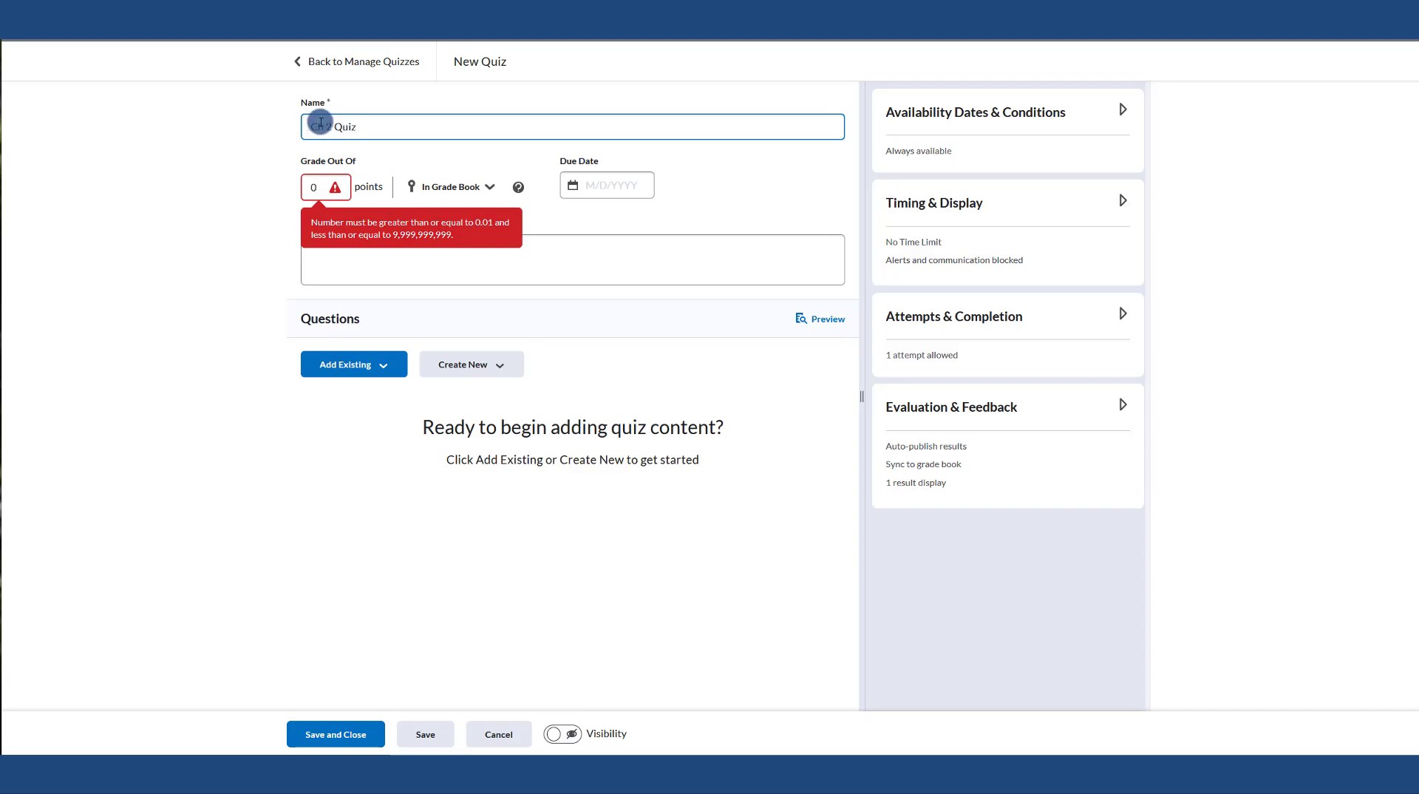
pyautogui.click(311, 187)
pyautogui.doubleClick(311, 187)
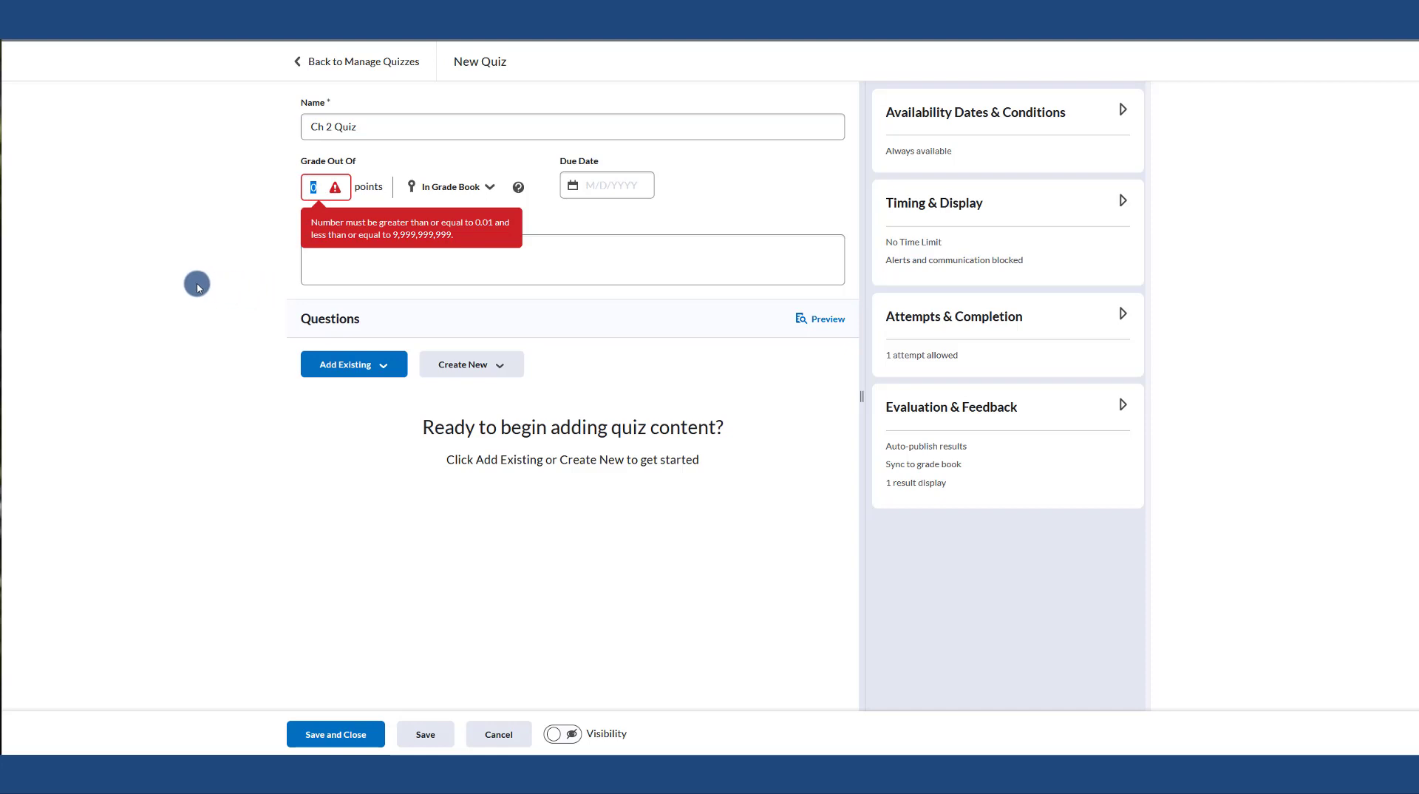
pyautogui.write('10')
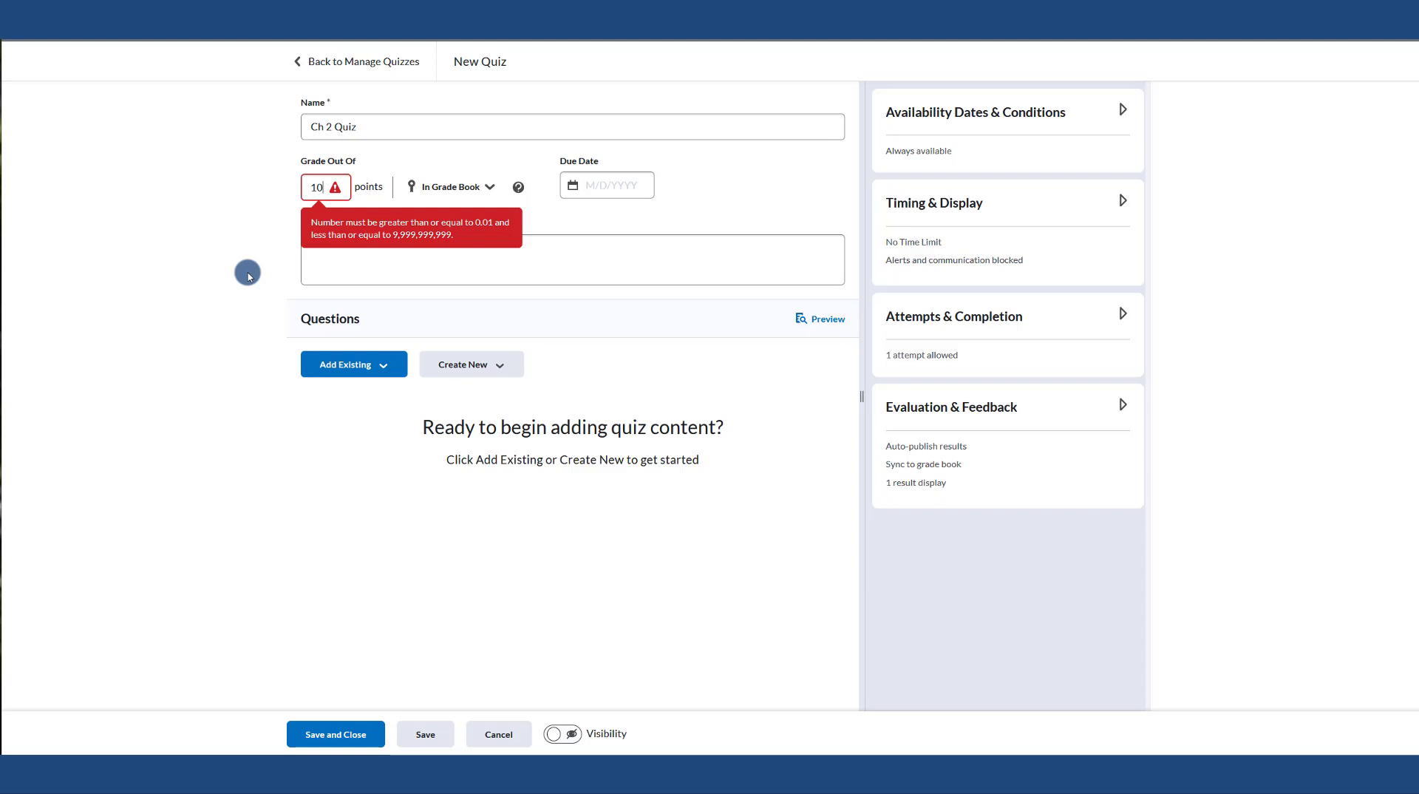
pyautogui.click(643, 186)
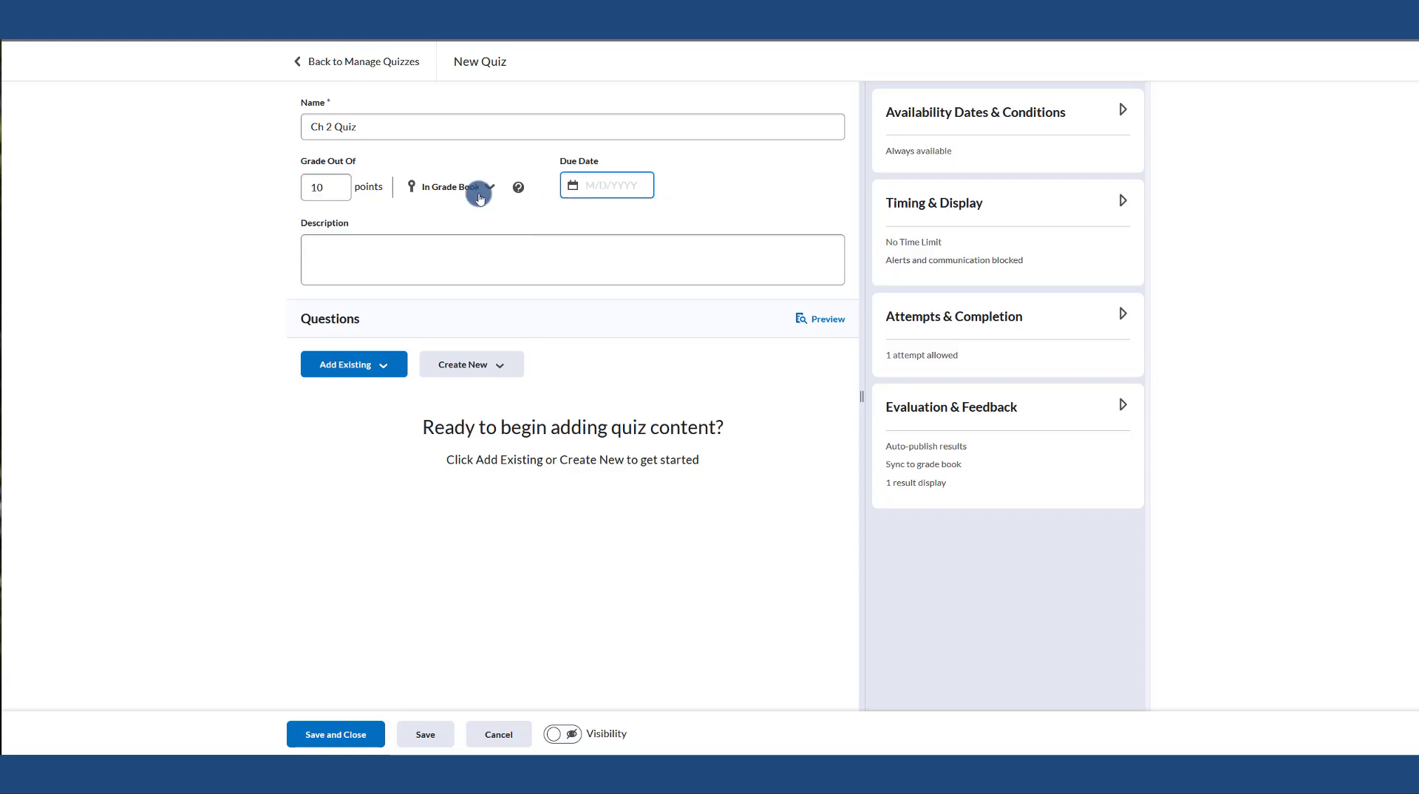
pyautogui.click(326, 189)
pyautogui.click(412, 187)
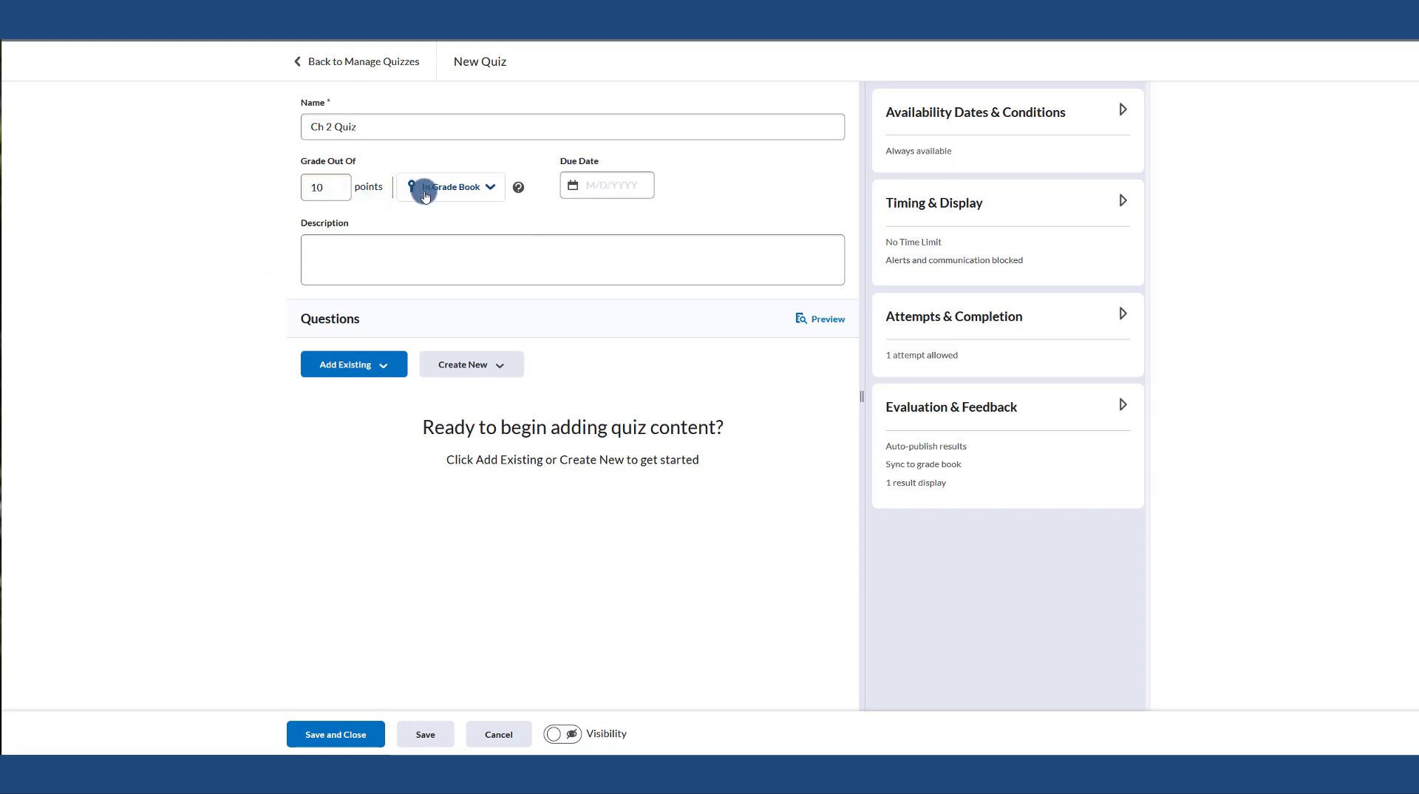
pyautogui.click(592, 195)
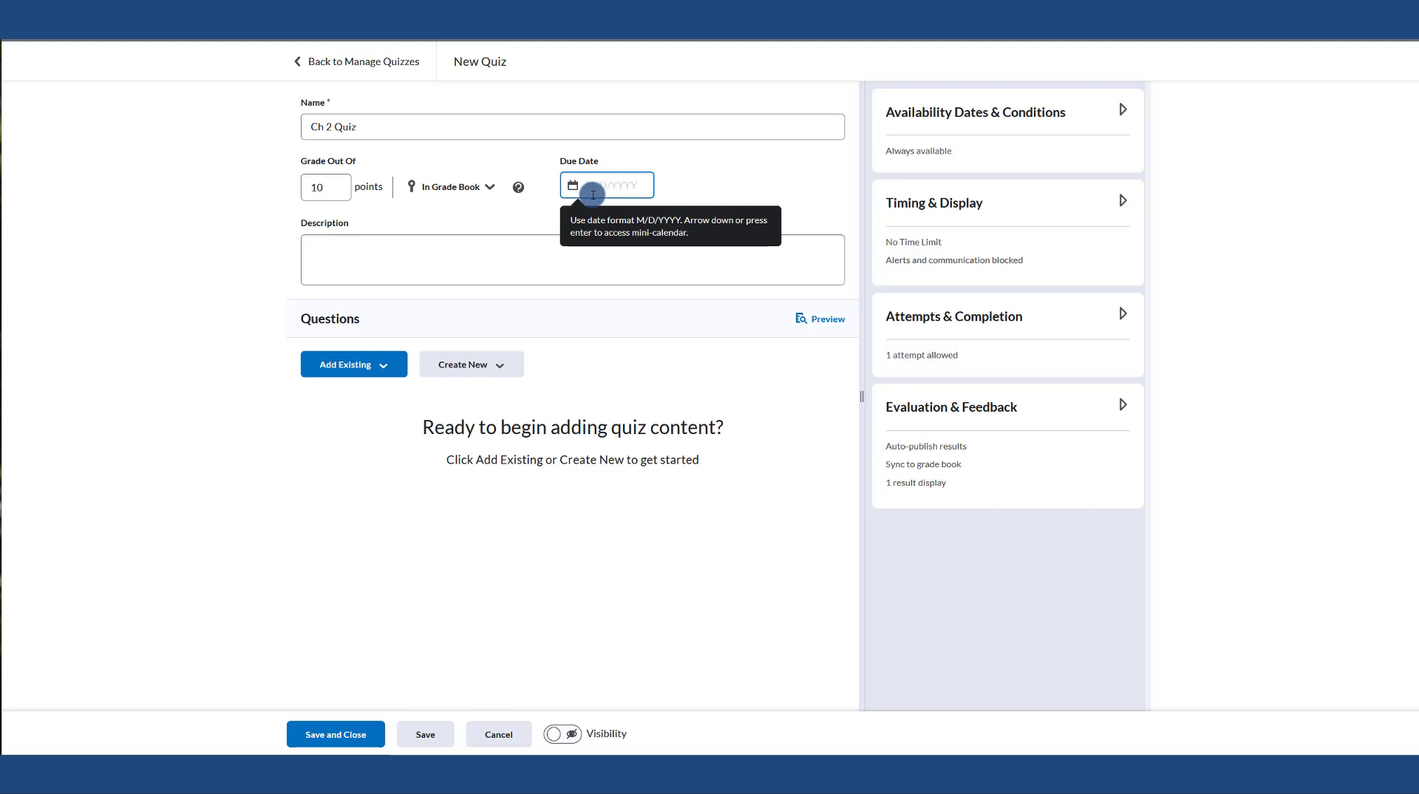
pyautogui.click(593, 195)
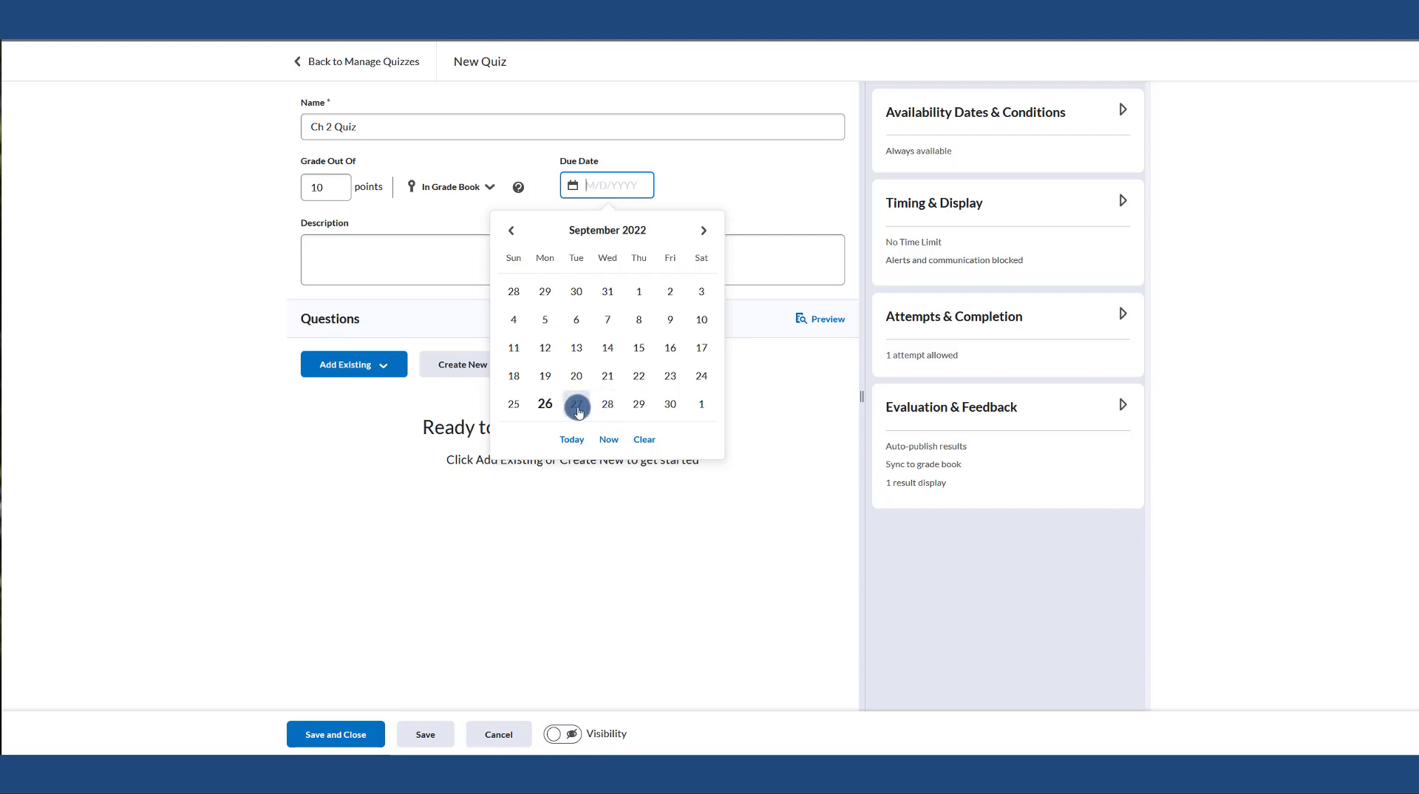
pyautogui.click(702, 179)
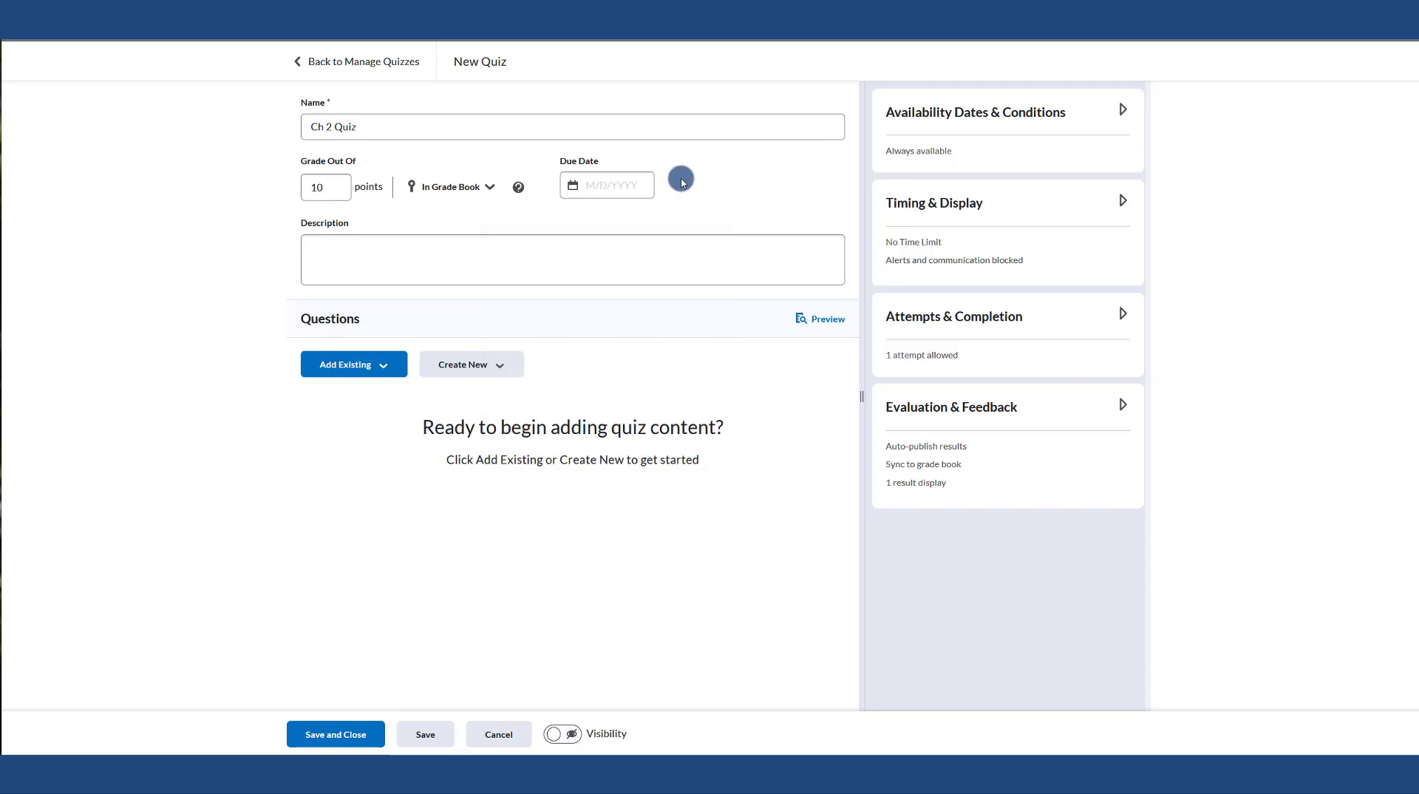
pyautogui.click(589, 184)
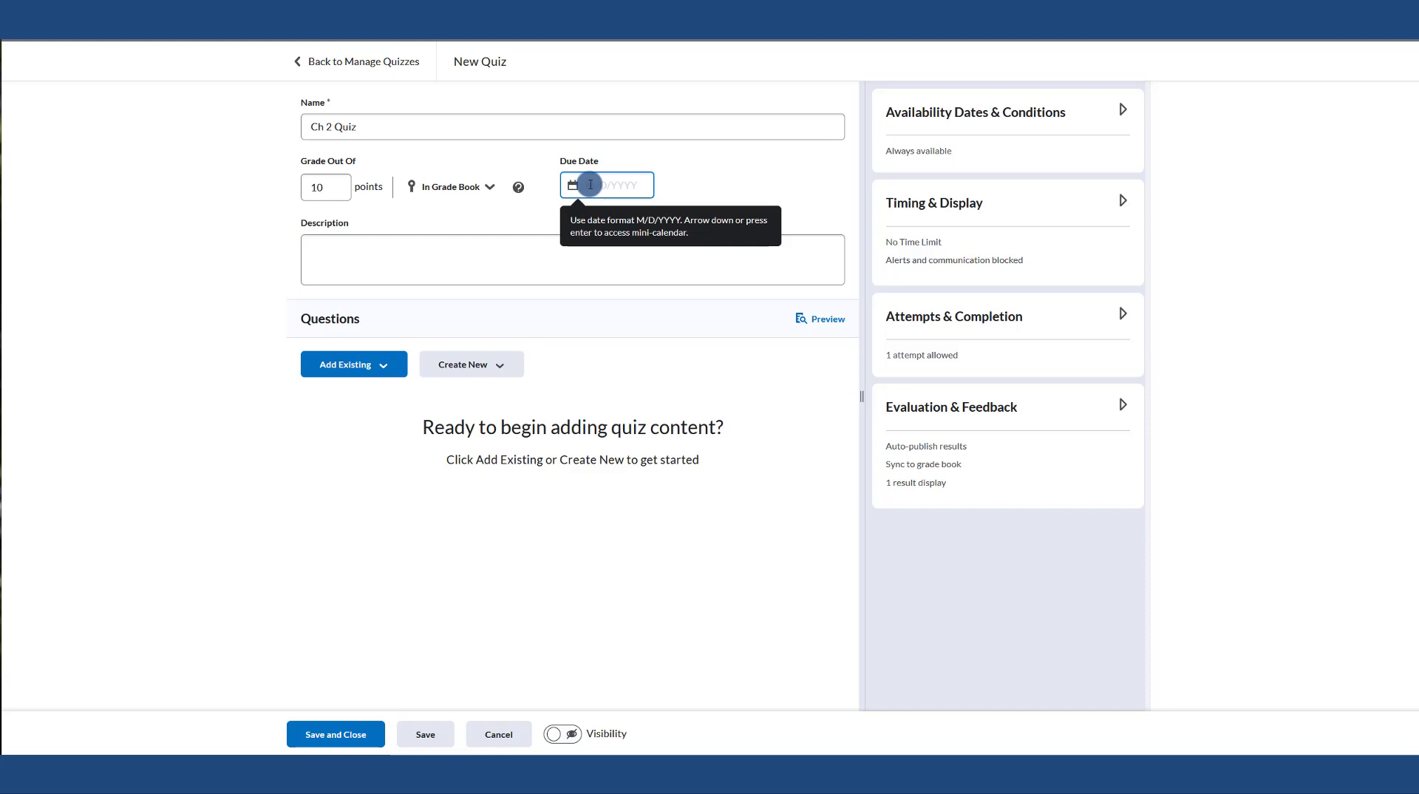
# - Enter the quiz description "This covers chapter 2 content. There are 10 questions. You have 1 hour."
pyautogui.click(413, 238)
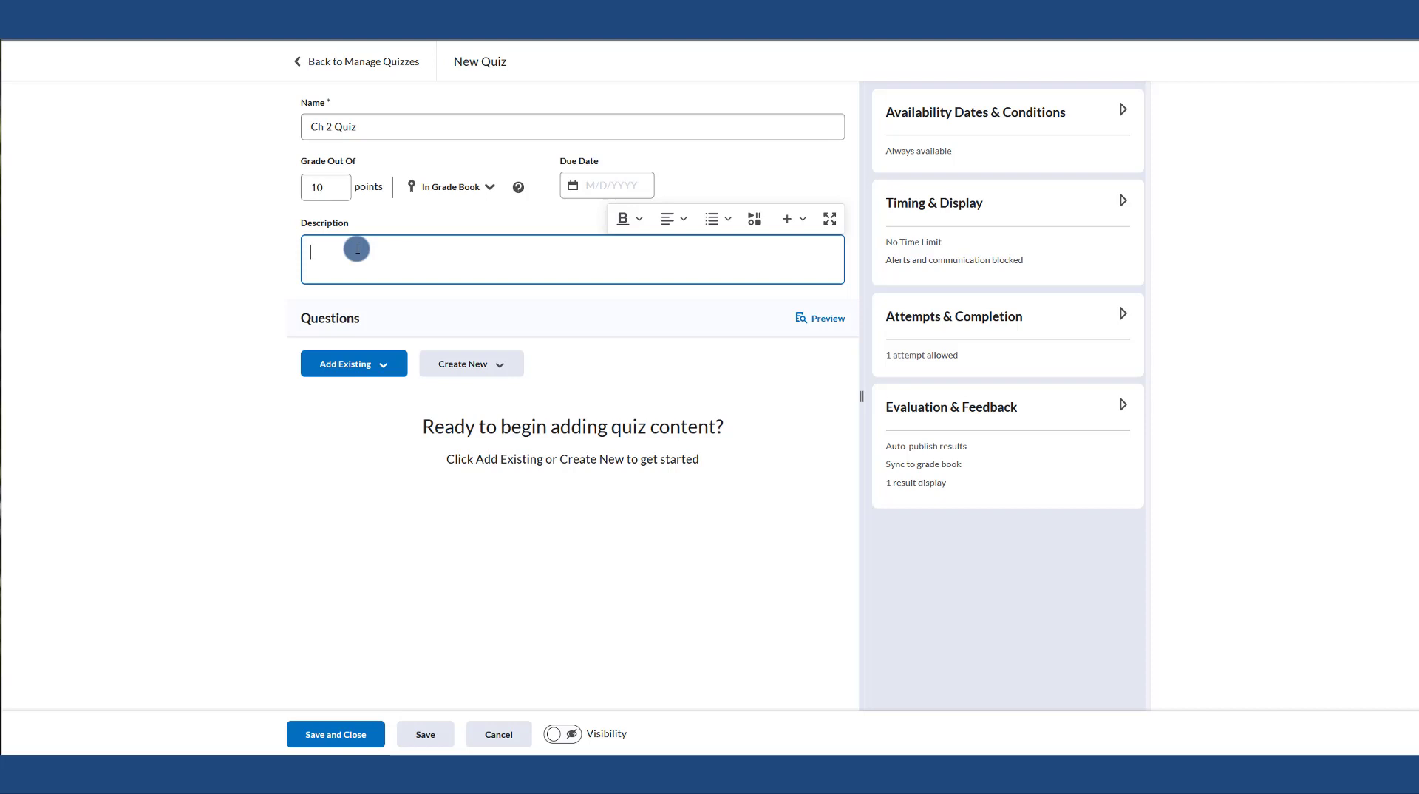
pyautogui.write('This covers chapter 2 content')
pyautogui.write('. There are ')
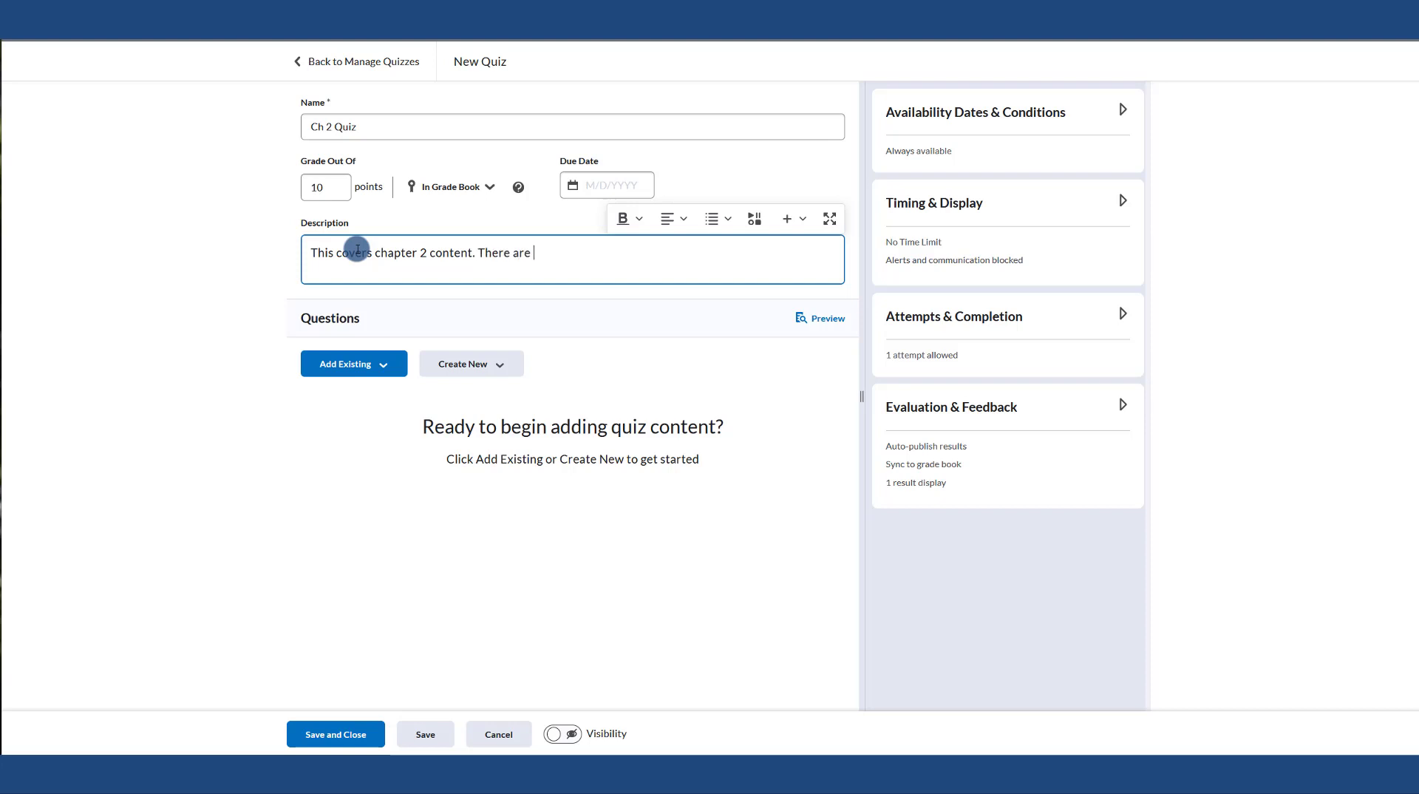
pyautogui.write('10 questions. You have 1 hour.')
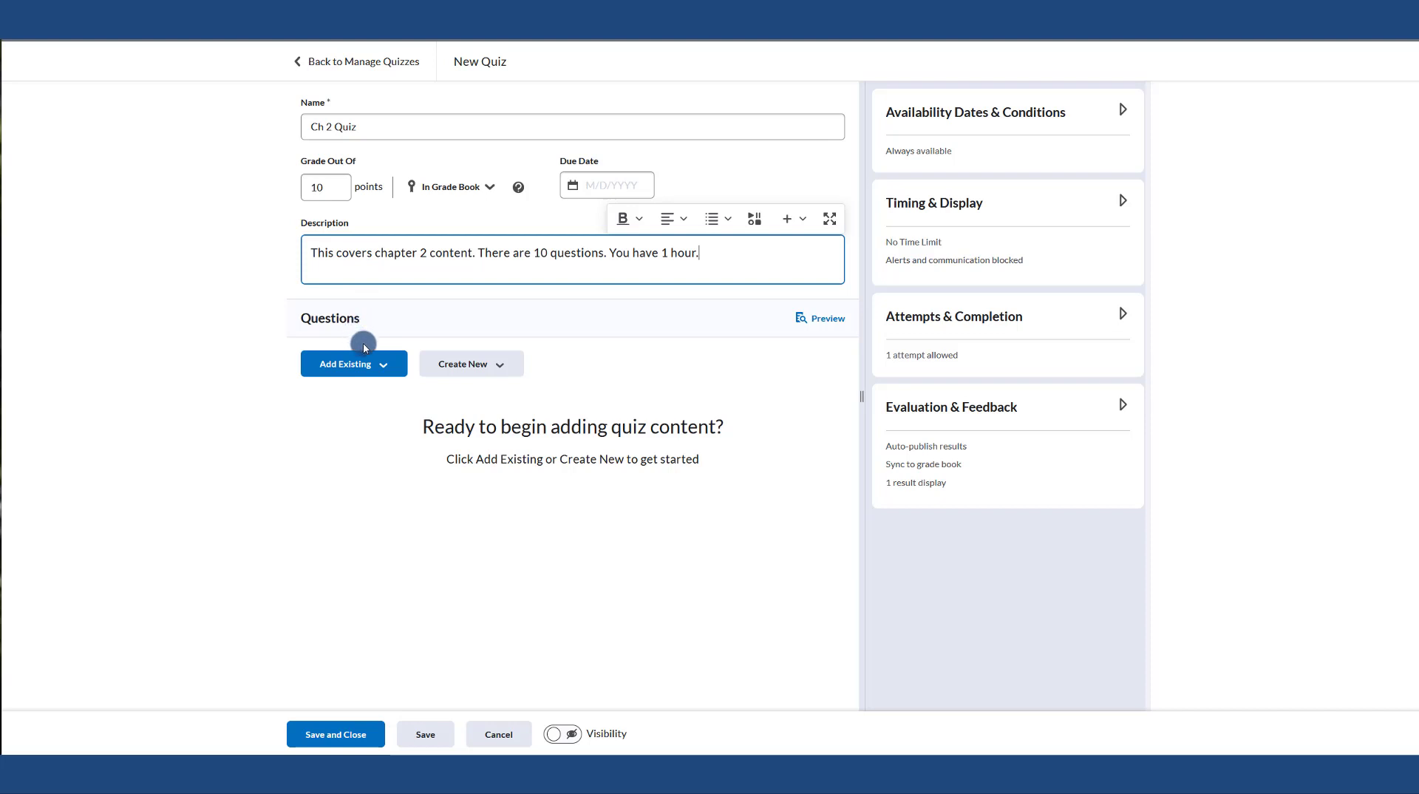
pyautogui.click(467, 368)
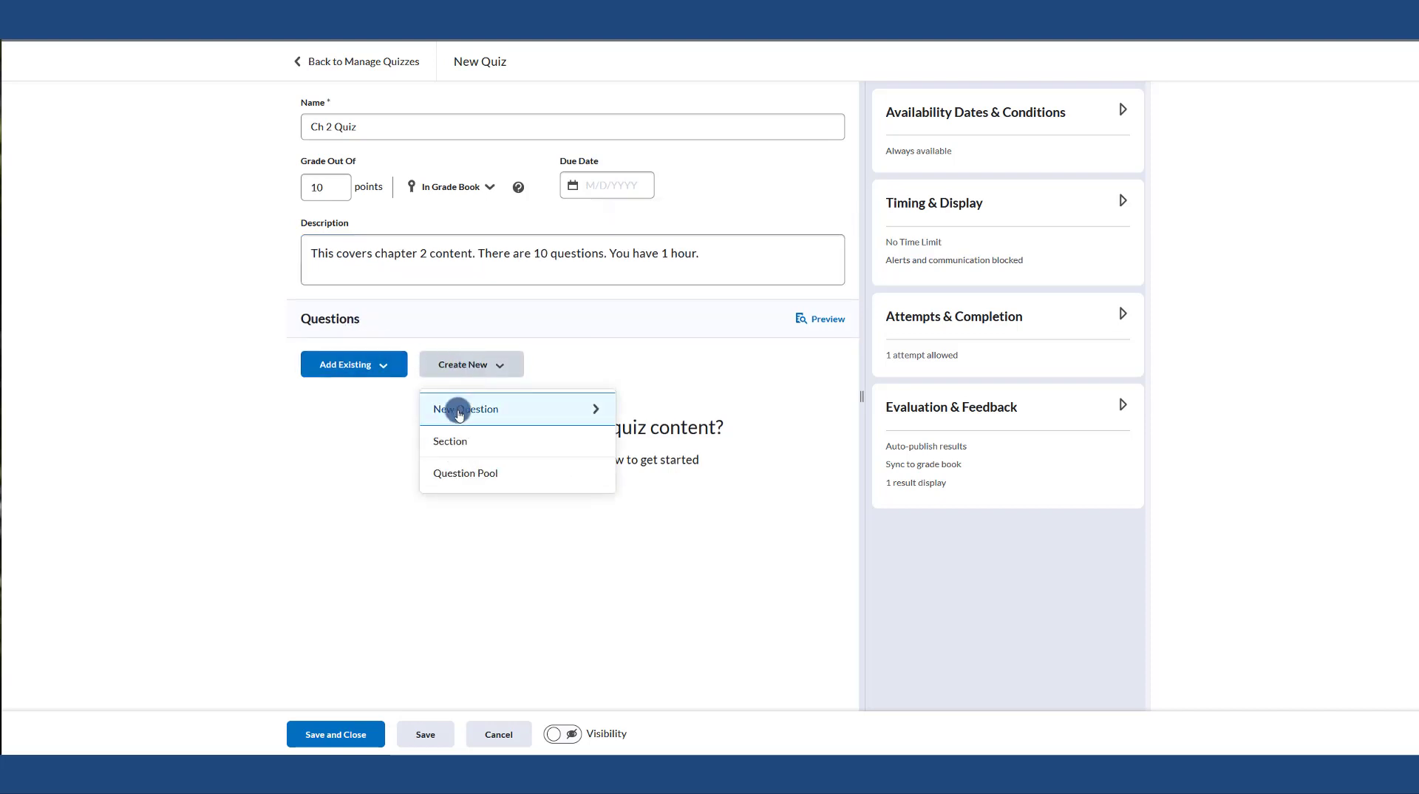
pyautogui.click(459, 412)
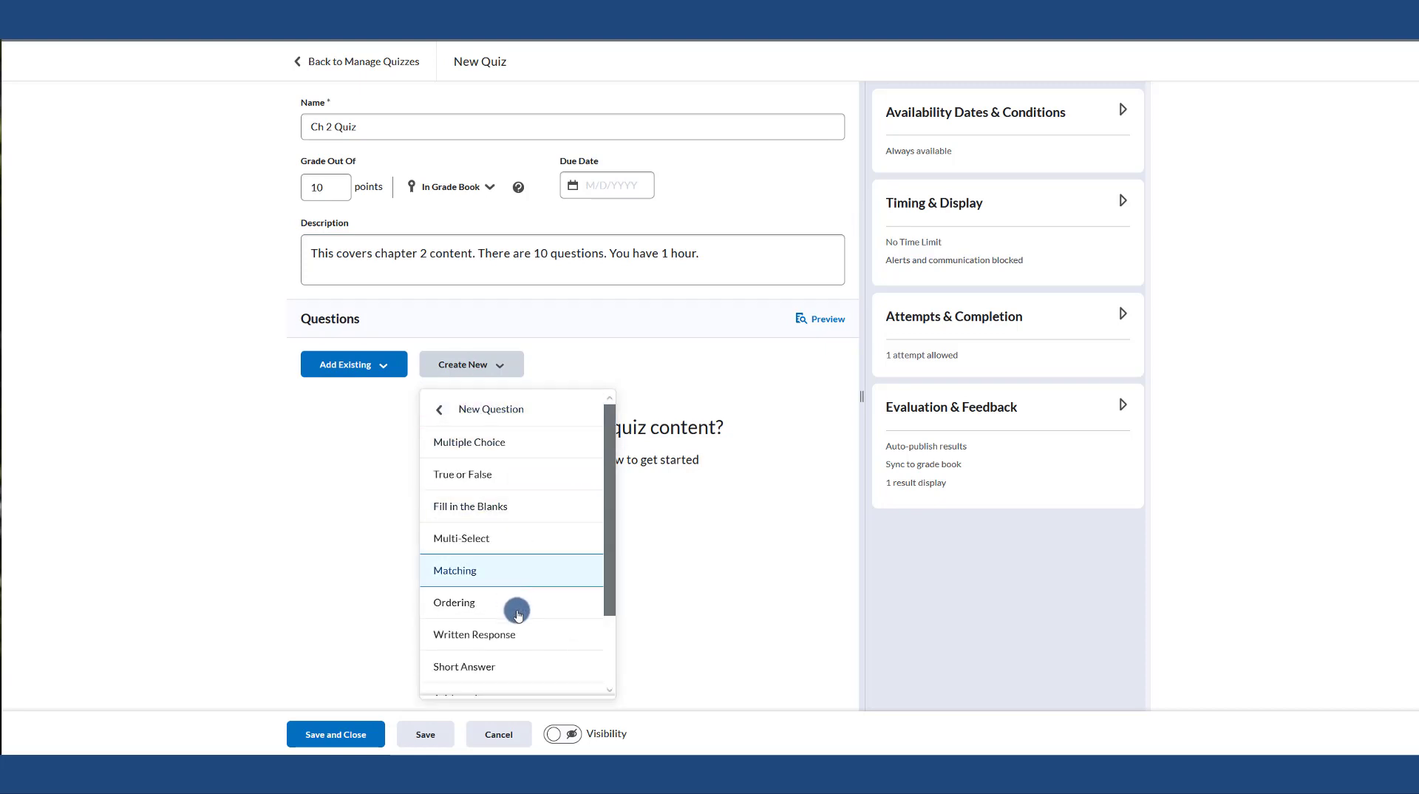
pyautogui.scroll(-2, 498, 663)
pyautogui.scroll(2, 499, 664)
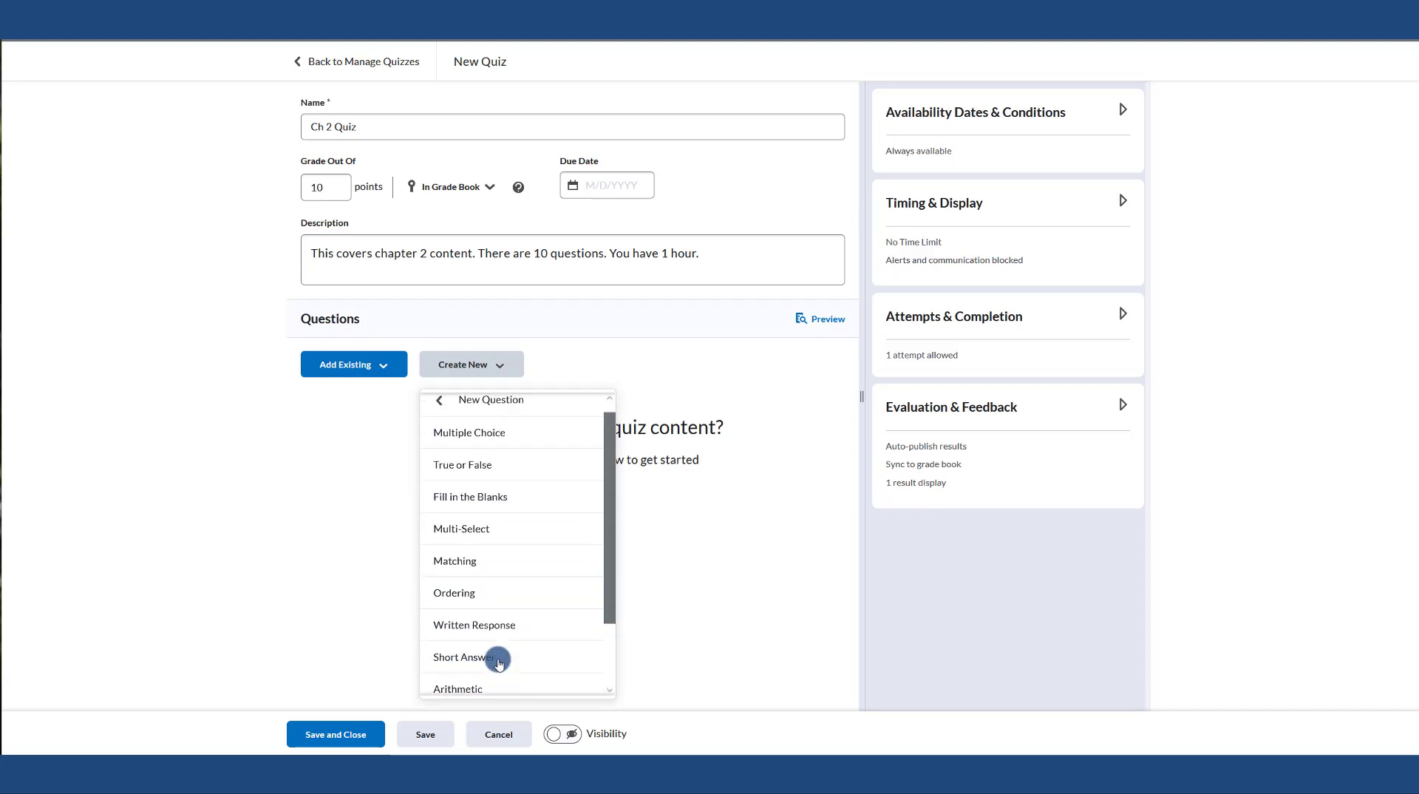
pyautogui.click(440, 408)
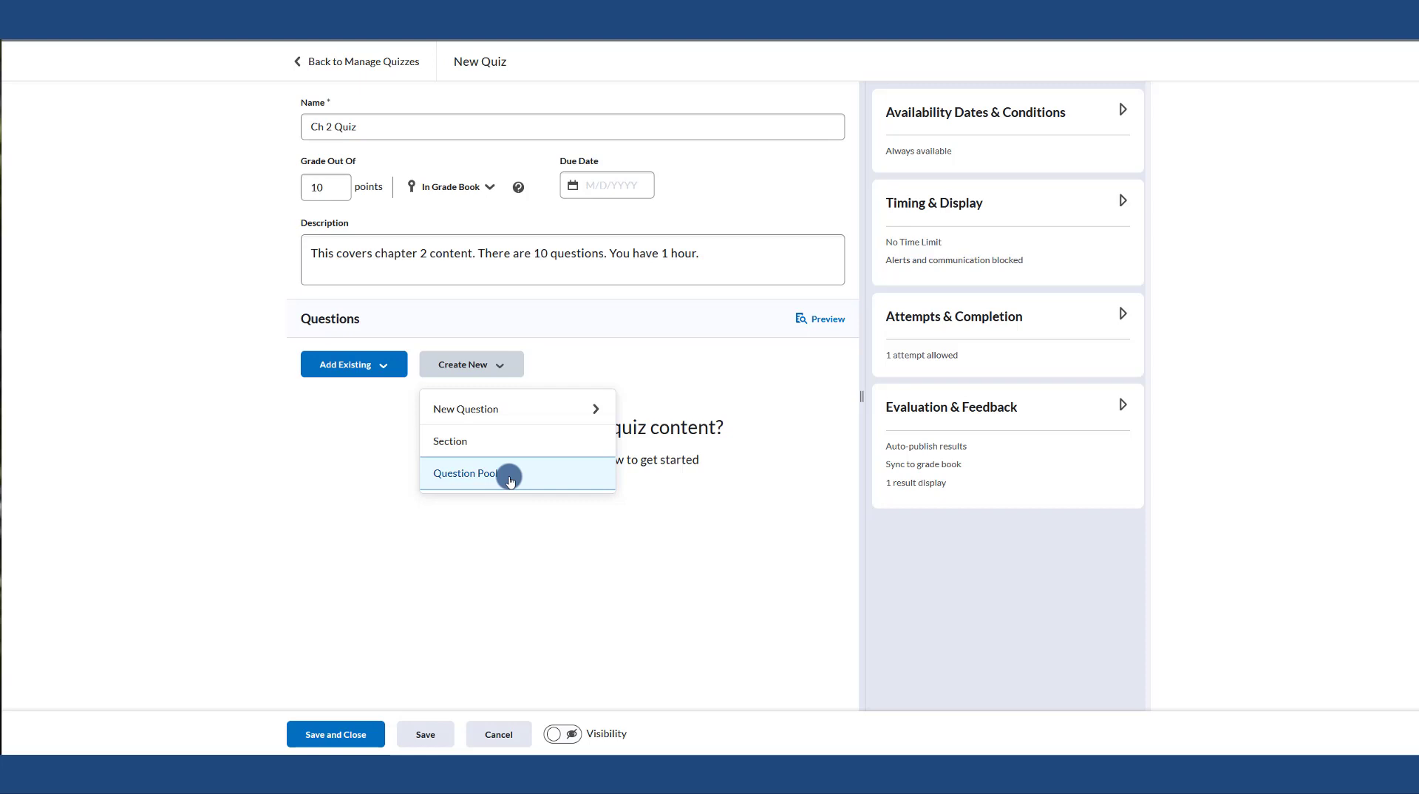
# - Create a multiple-choice question "What is the day of the week?" with answers Monday, Tuesday, Wednesday and Thursday, marking Monday as correct
pyautogui.click(506, 413)
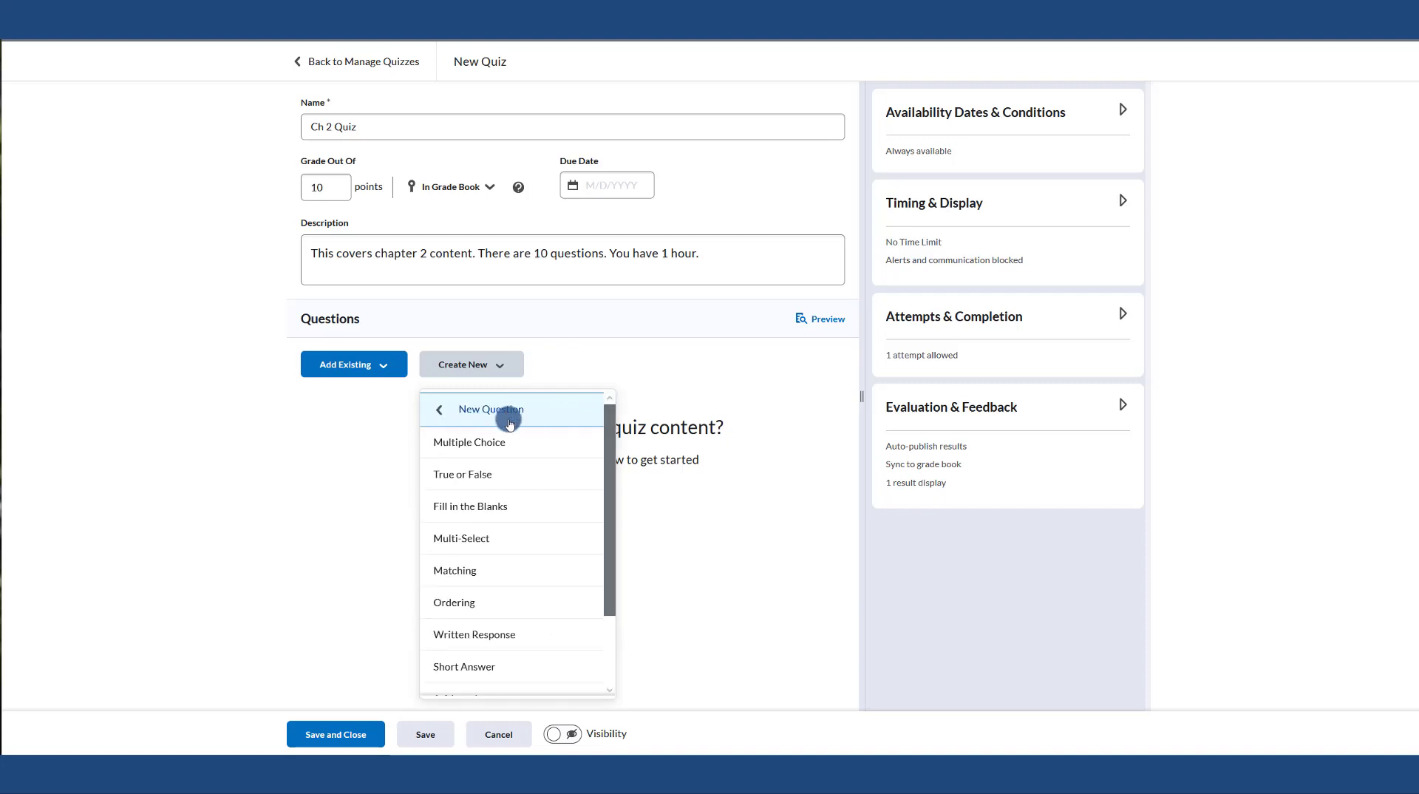
pyautogui.scroll(-3, 523, 570)
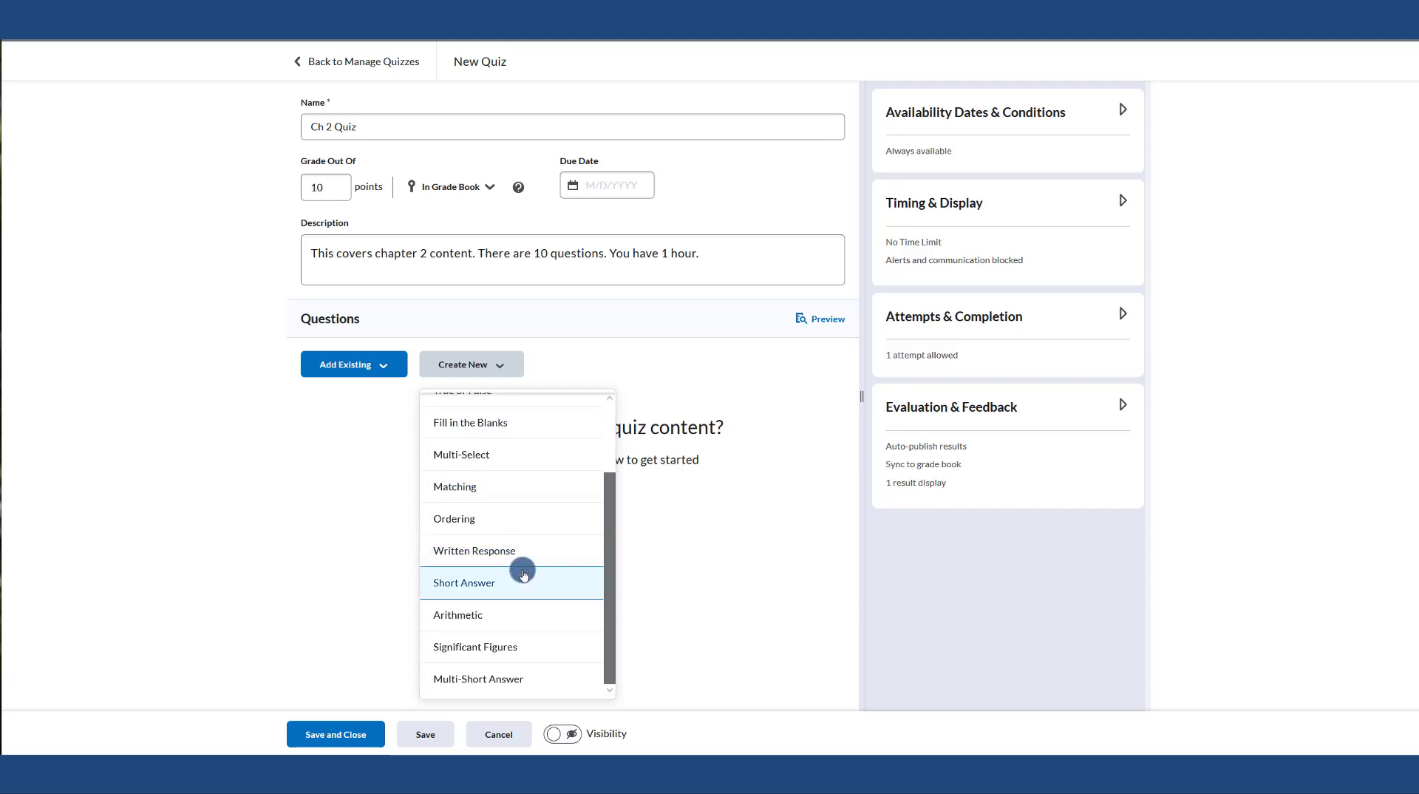
pyautogui.scroll(3, 516, 573)
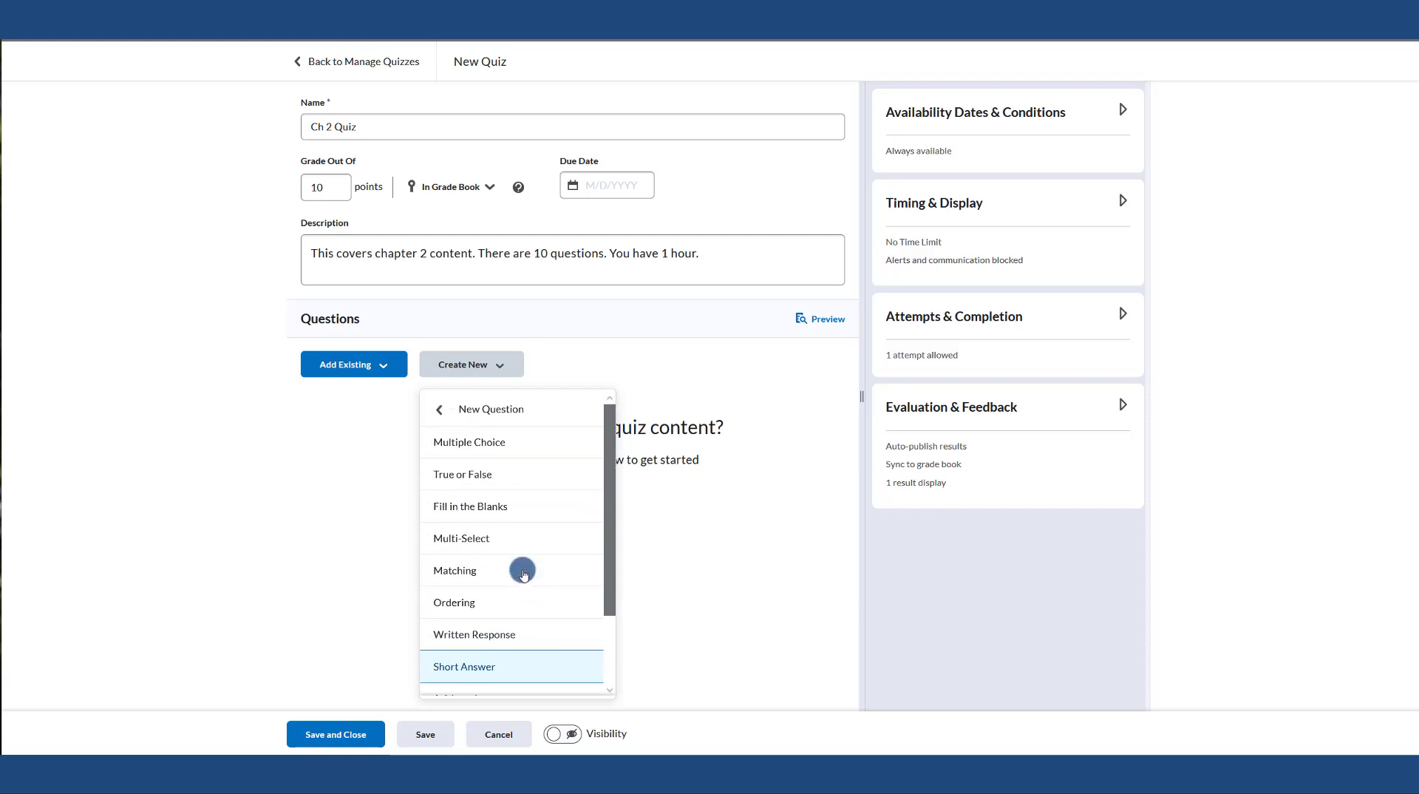
pyautogui.click(500, 442)
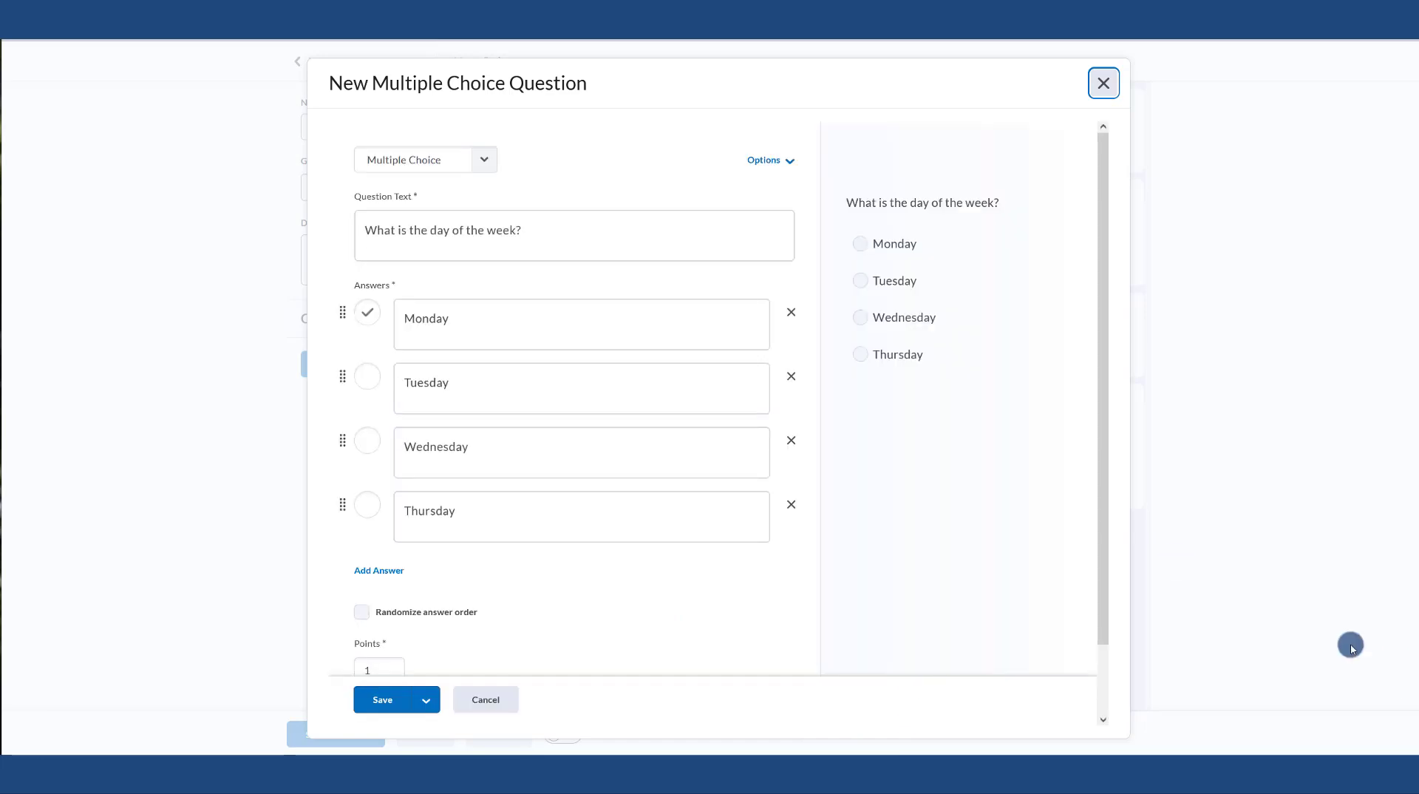
pyautogui.click(425, 237)
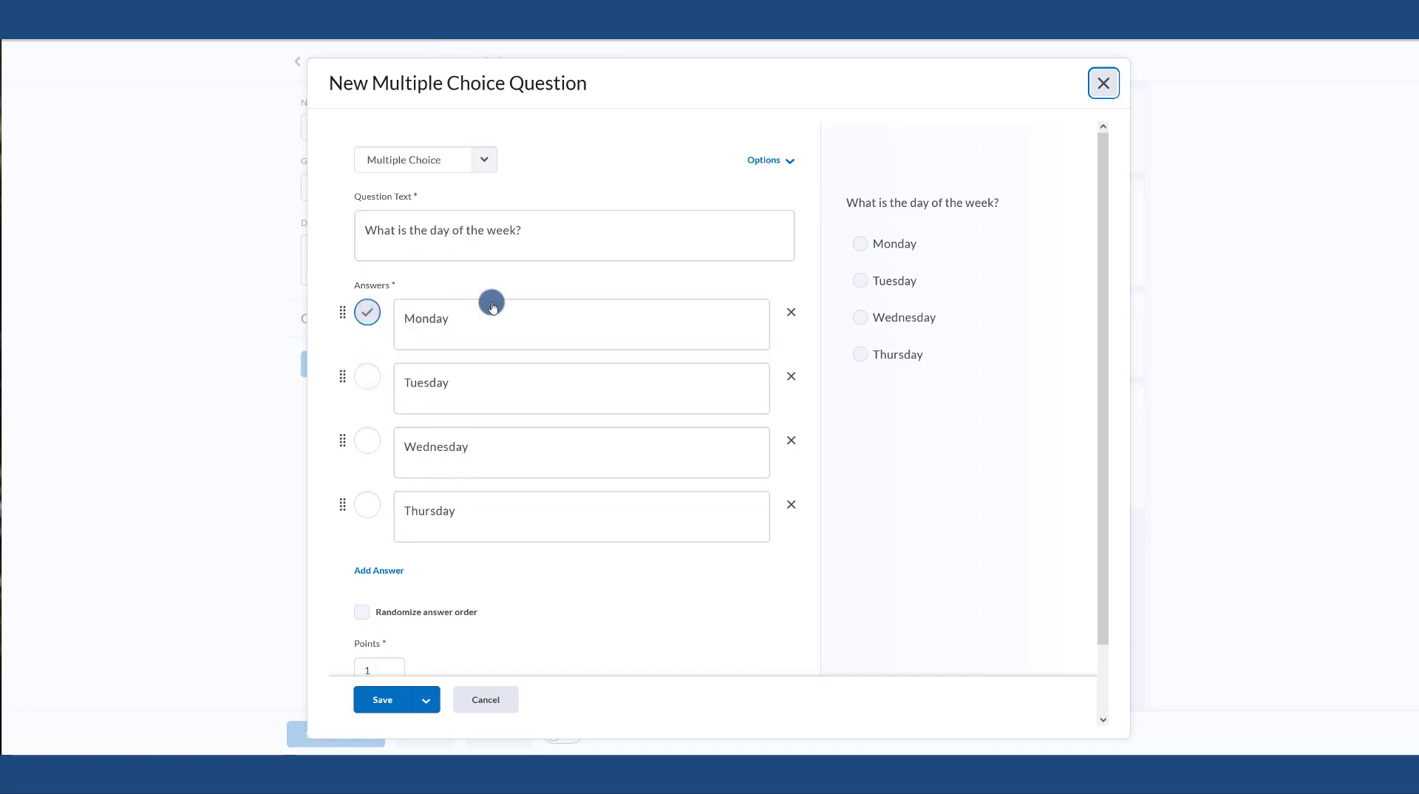
pyautogui.click(598, 388)
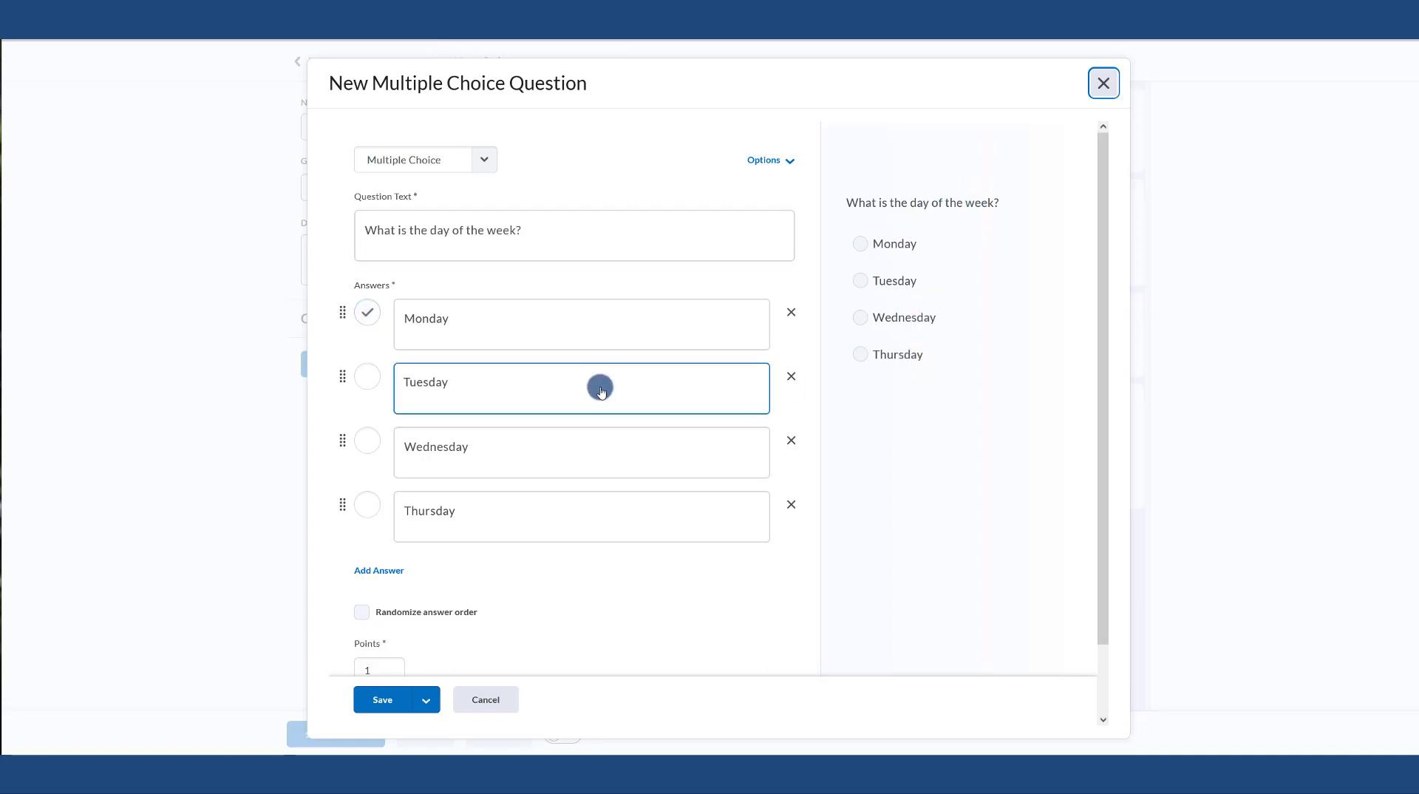
# - Set the multiple-choice question's value to 3 points
pyautogui.scroll(-1, 581, 392)
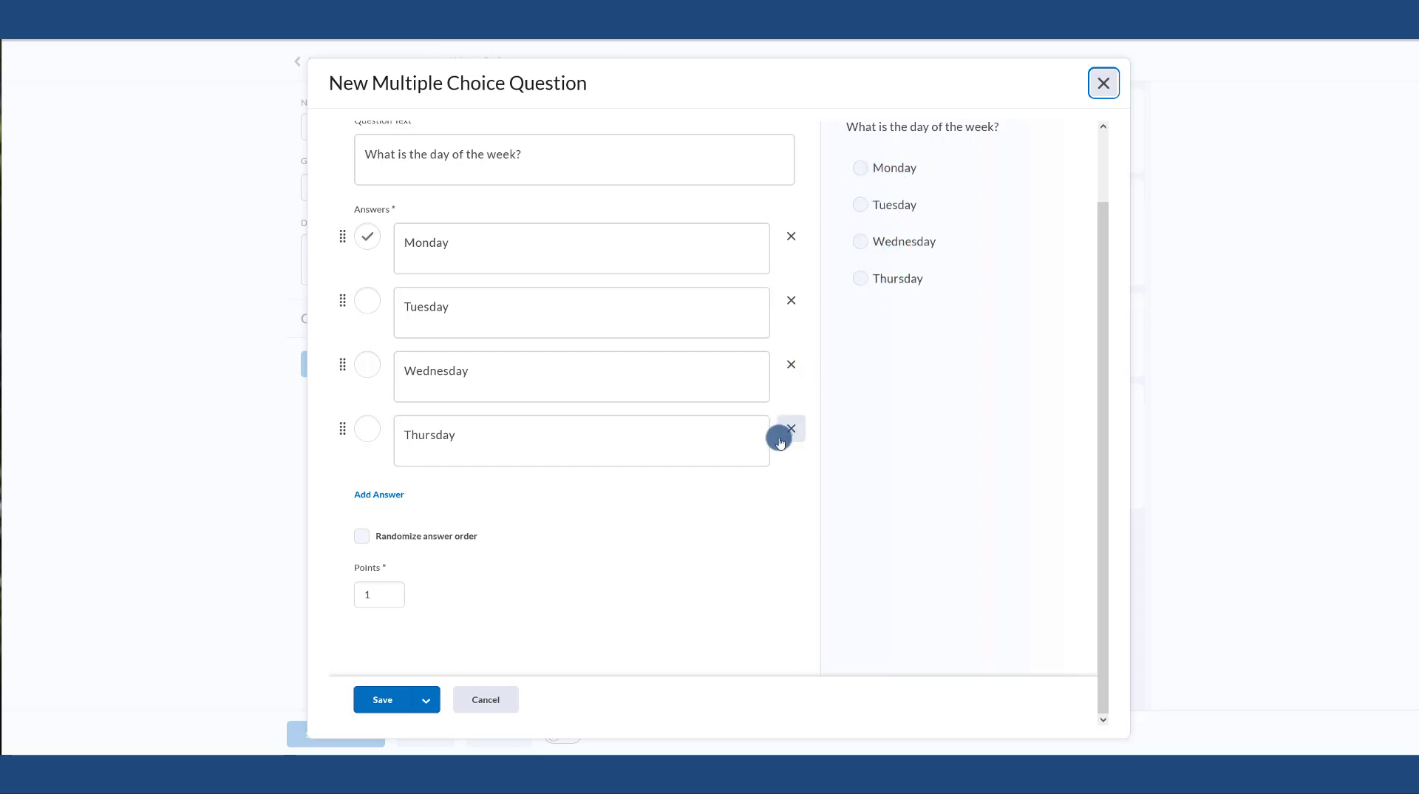
pyautogui.click(383, 598)
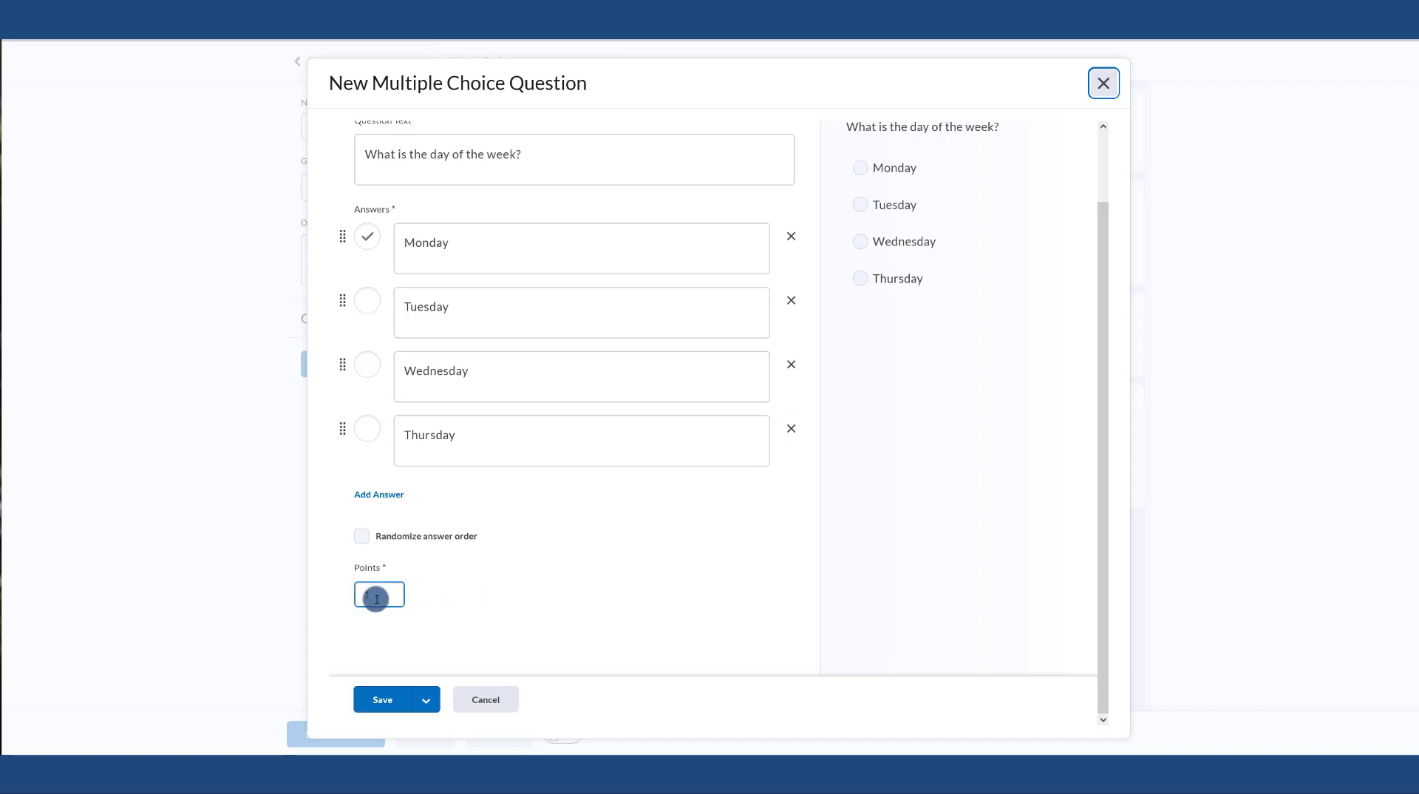
pyautogui.moveTo(369, 597); pyautogui.dragTo(359, 598)
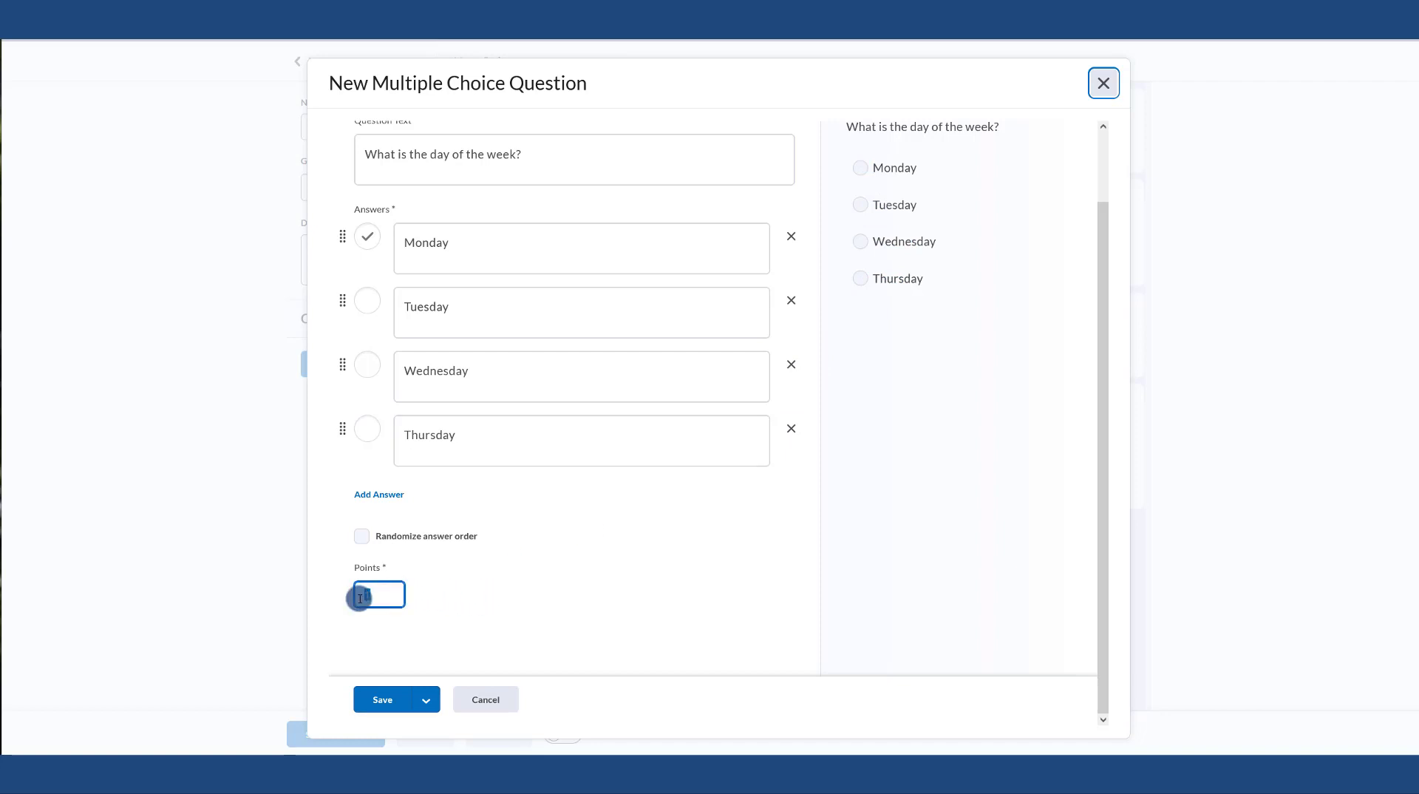
pyautogui.write('3')
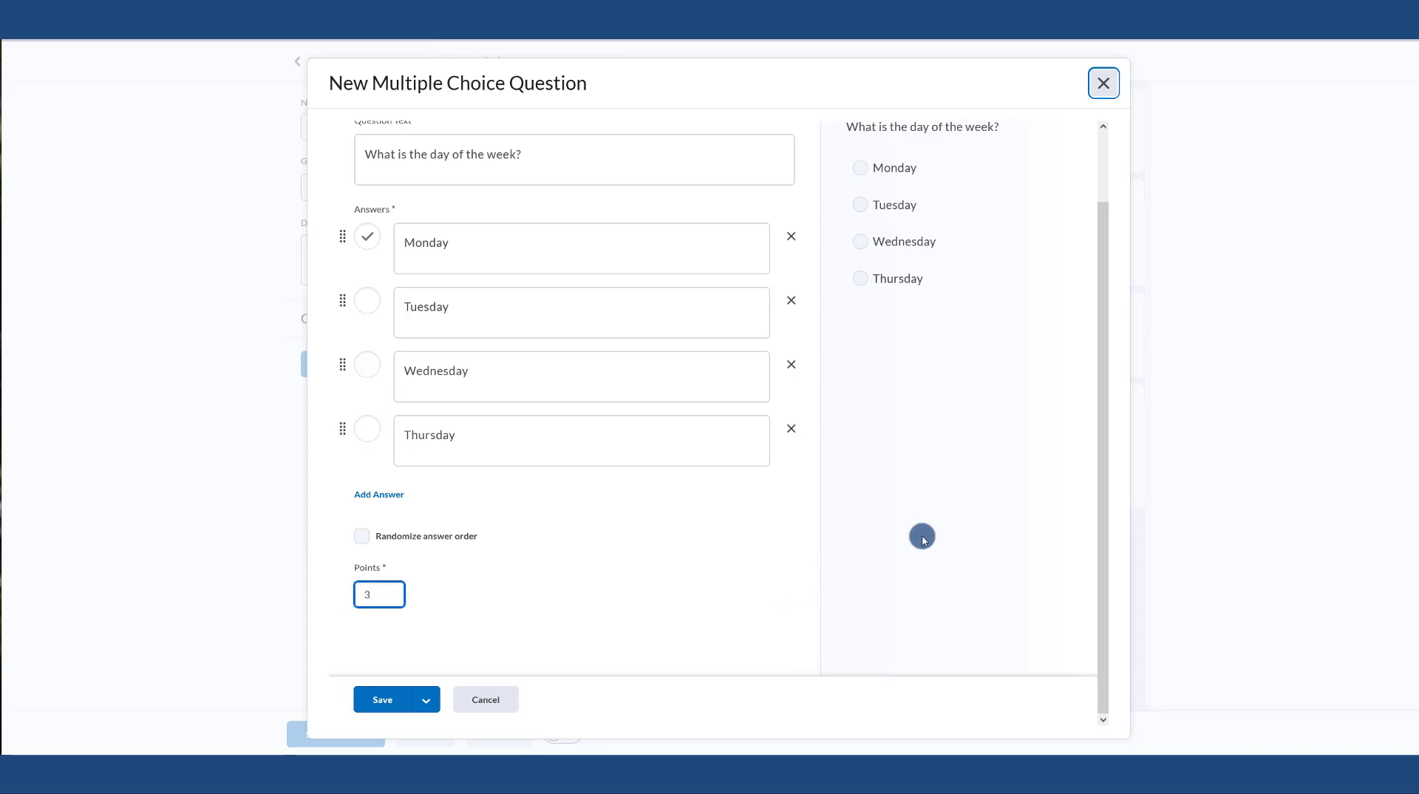
pyautogui.press('Tab')
pyautogui.scroll(2, 910, 479)
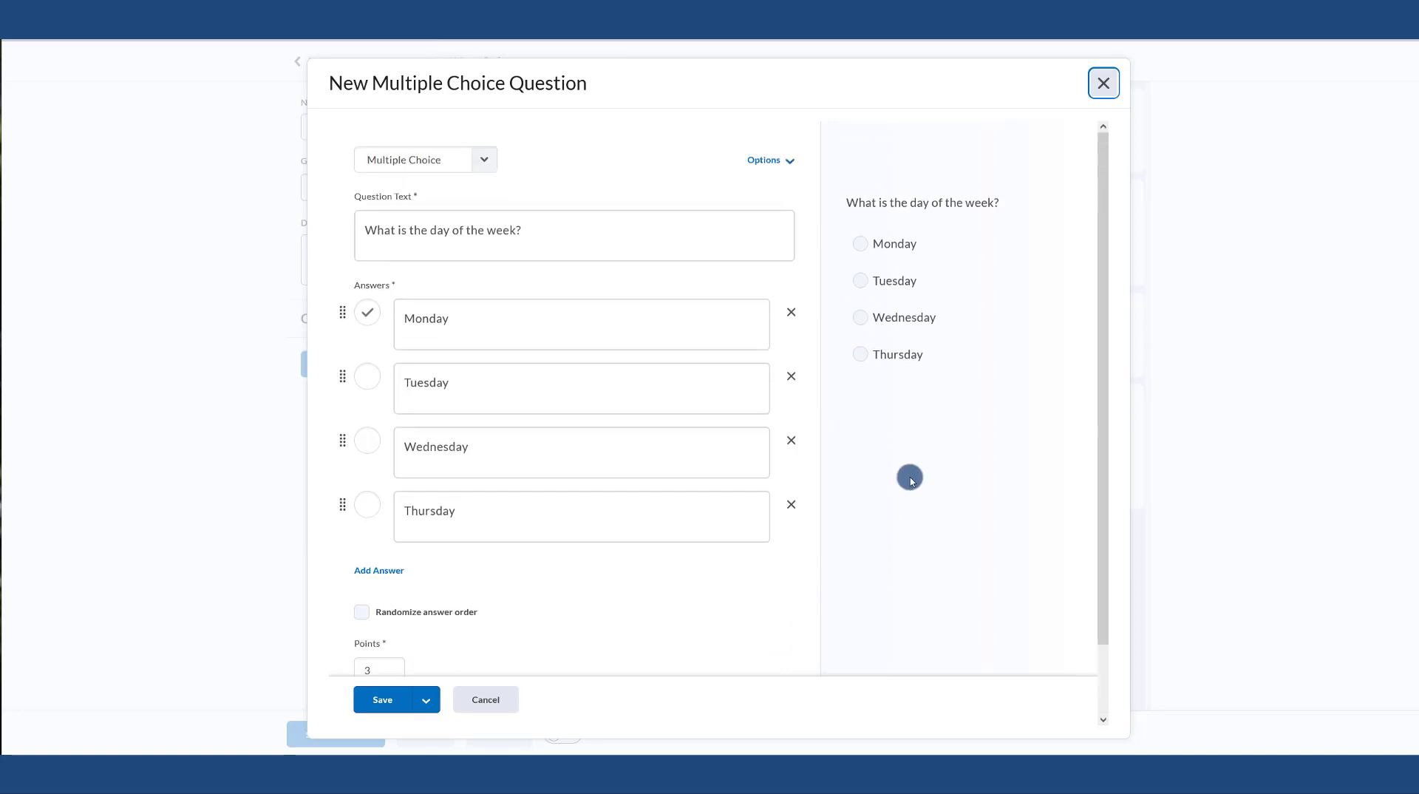
# - Add feedback fields to the multiple-choice question's answers
pyautogui.click(766, 159)
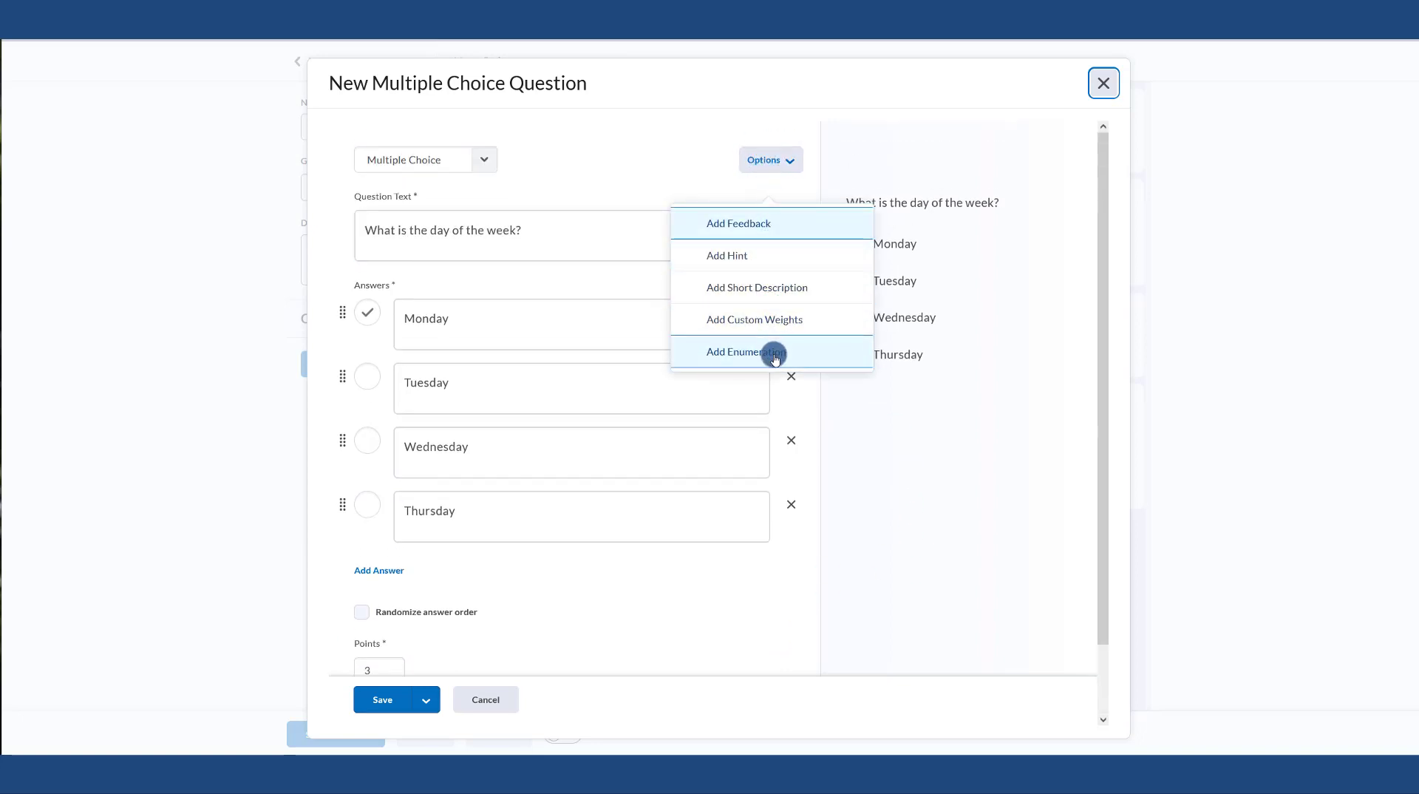
pyautogui.click(739, 223)
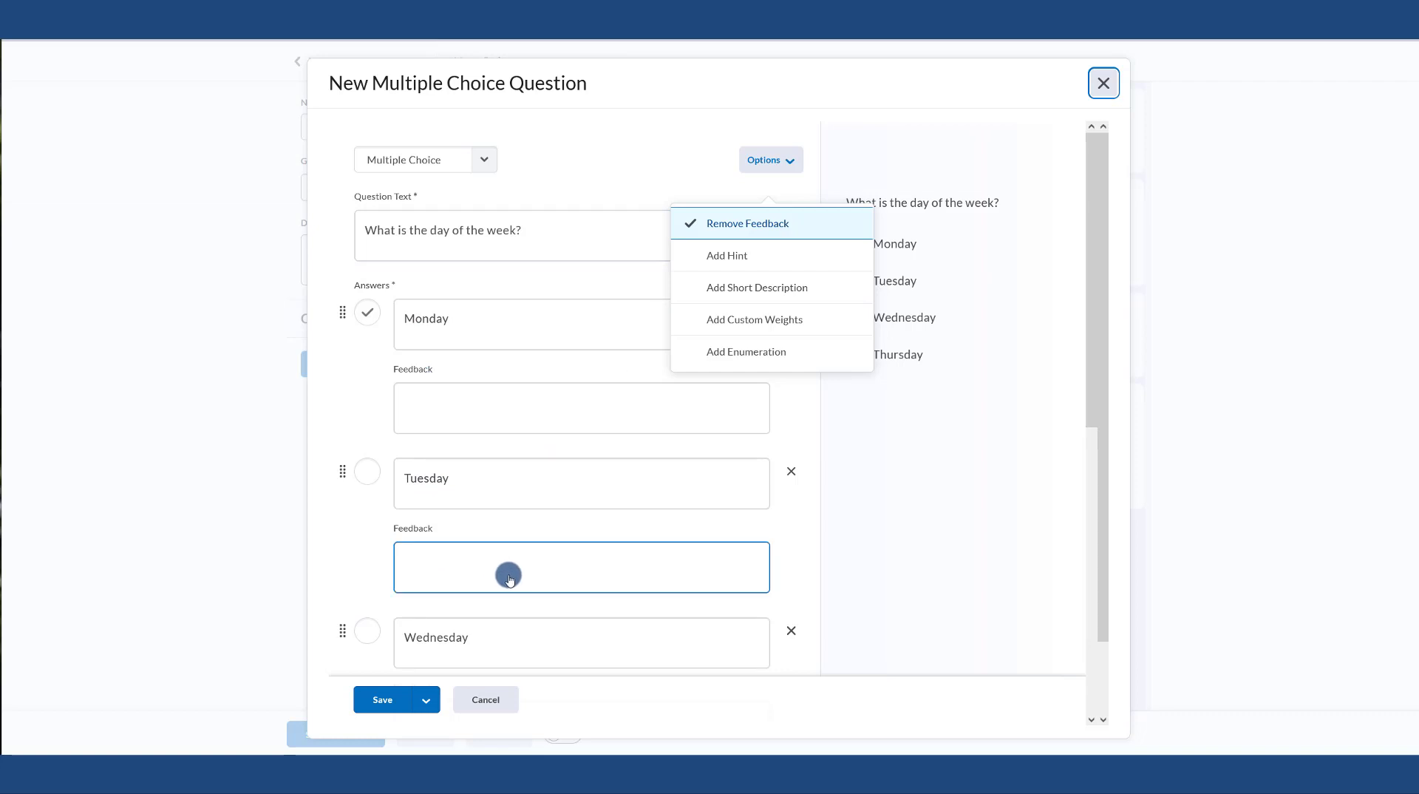
# - Enter "Great job!" as the multiple-choice question's overall feedback
pyautogui.click(913, 449)
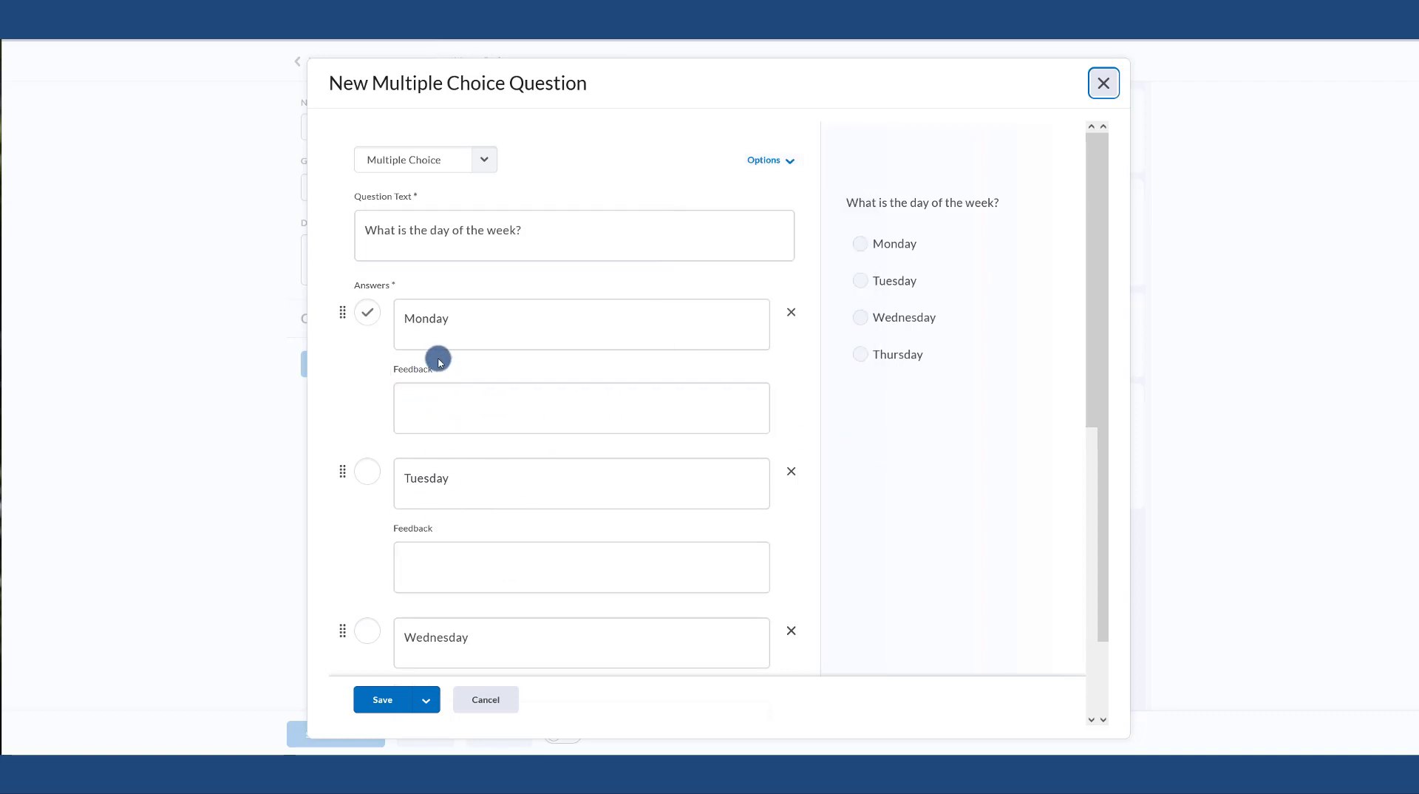
pyautogui.scroll(-1, 494, 510)
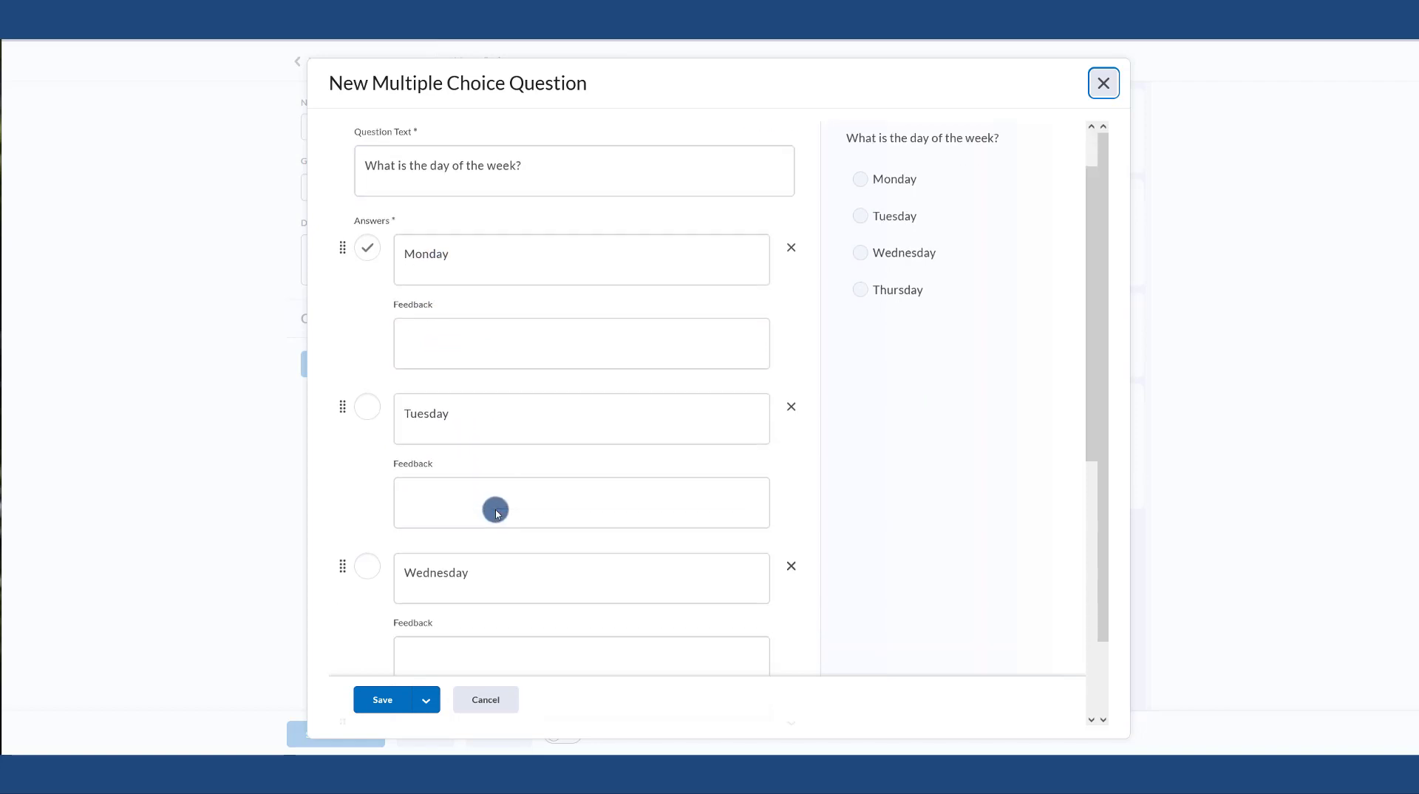
pyautogui.click(477, 480)
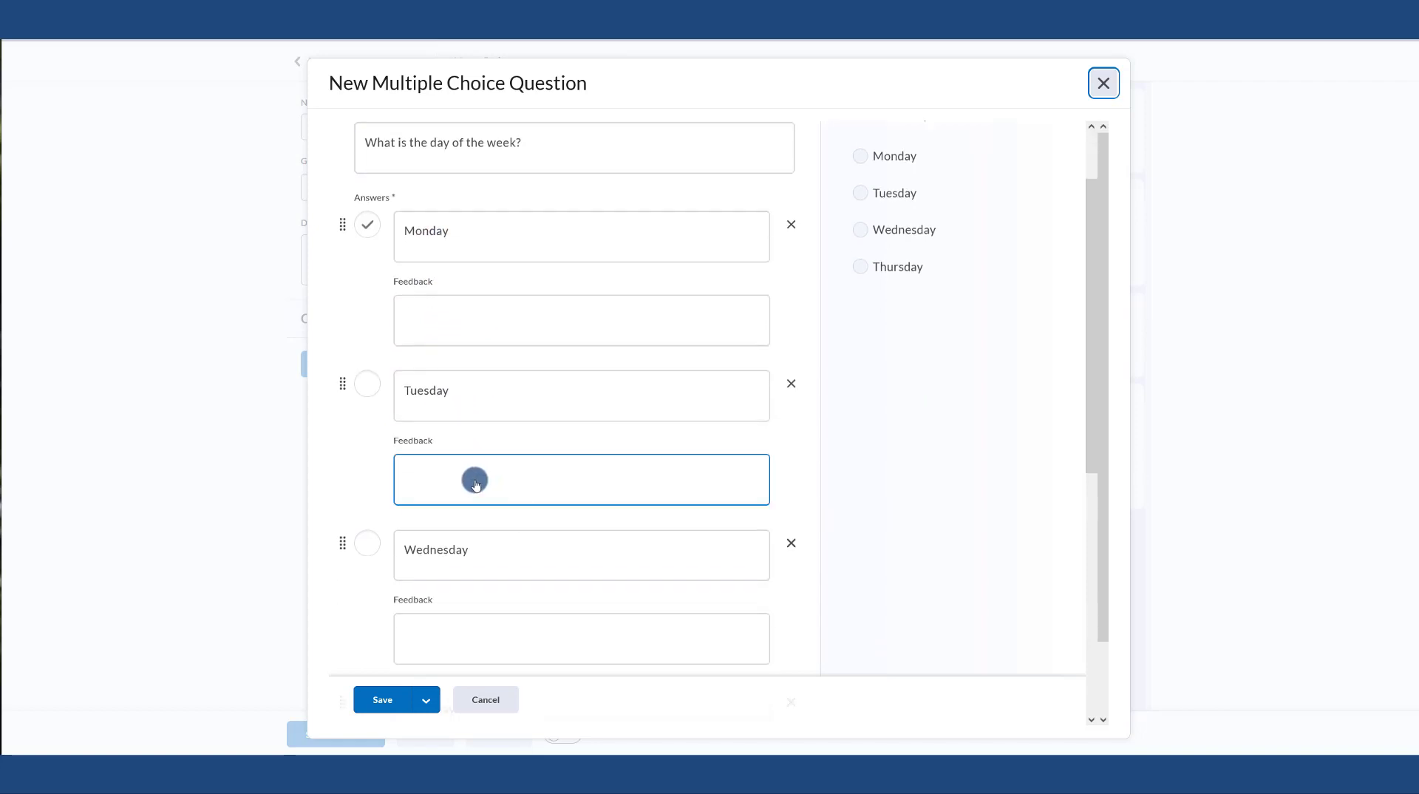
pyautogui.scroll(-5, 473, 482)
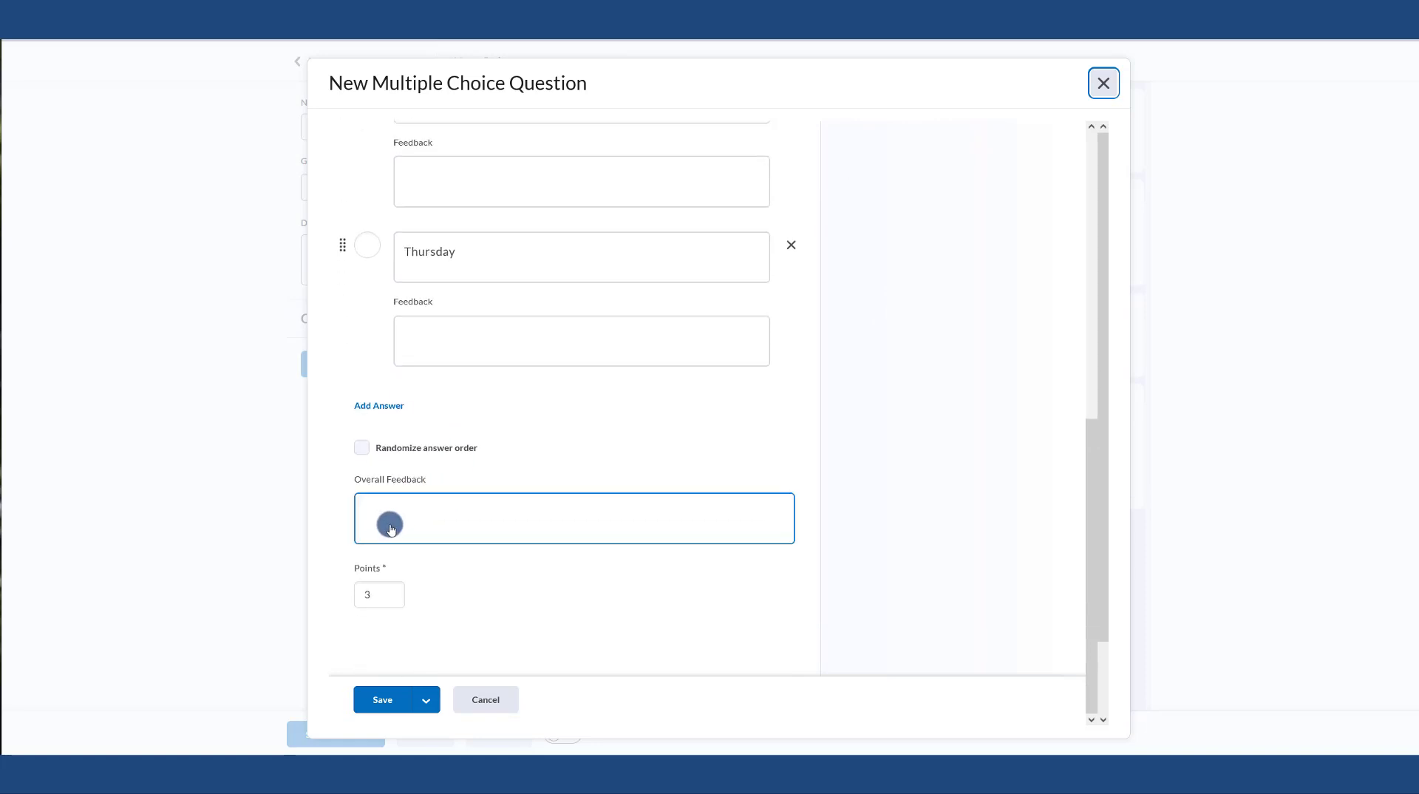
pyautogui.click(391, 528)
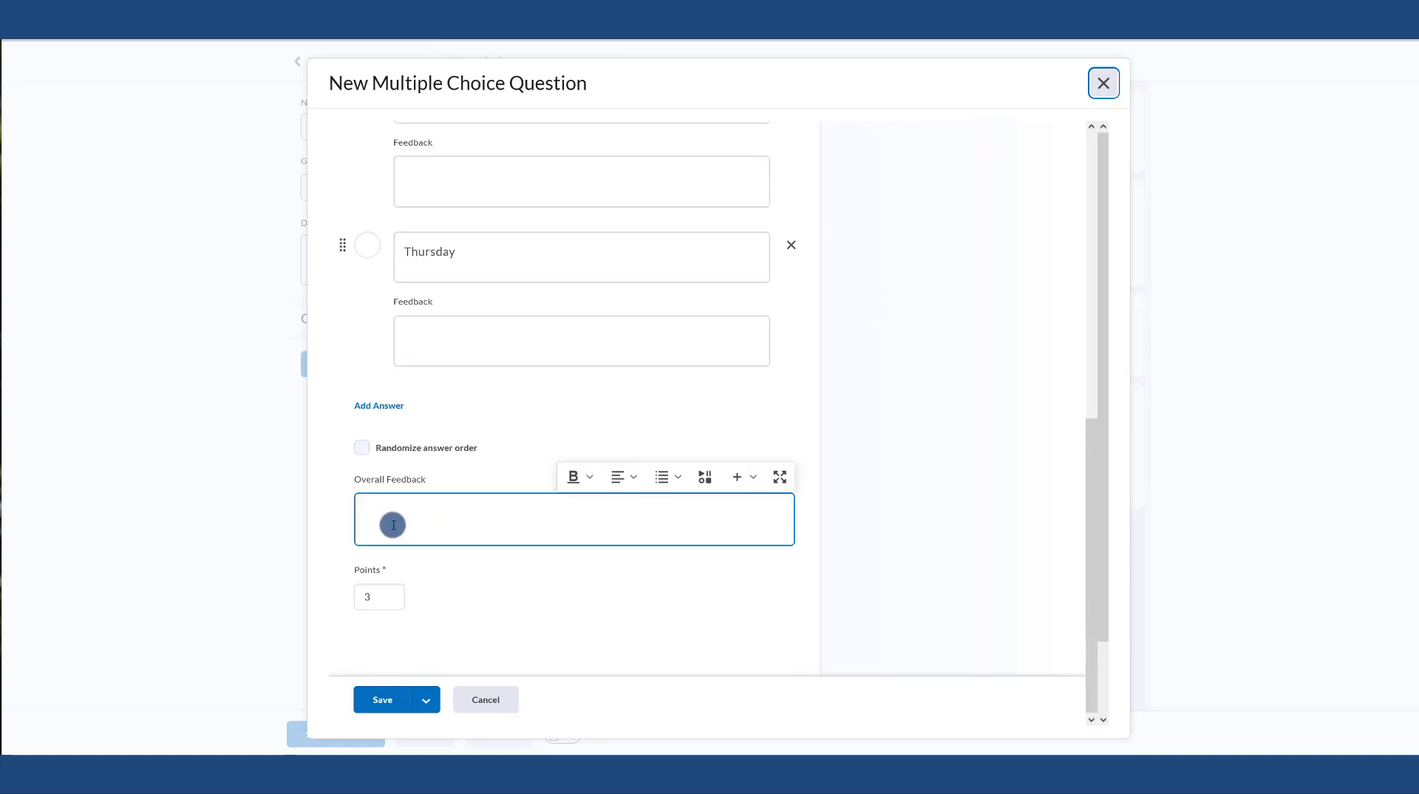
pyautogui.write('Great job!')
# - Add a hint to the multiple-choice question reading "It is the first day of the work week."
pyautogui.scroll(6, 475, 480)
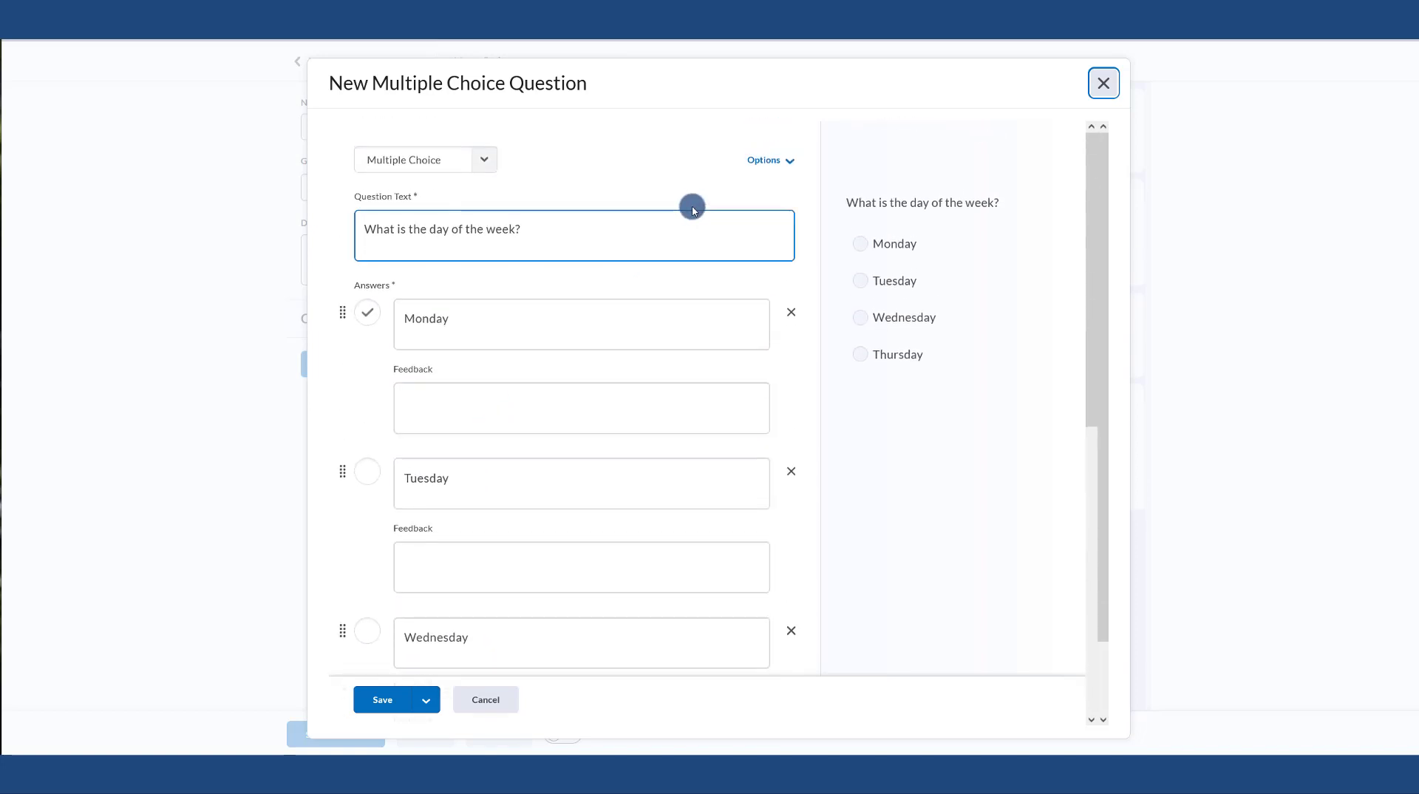
pyautogui.click(754, 159)
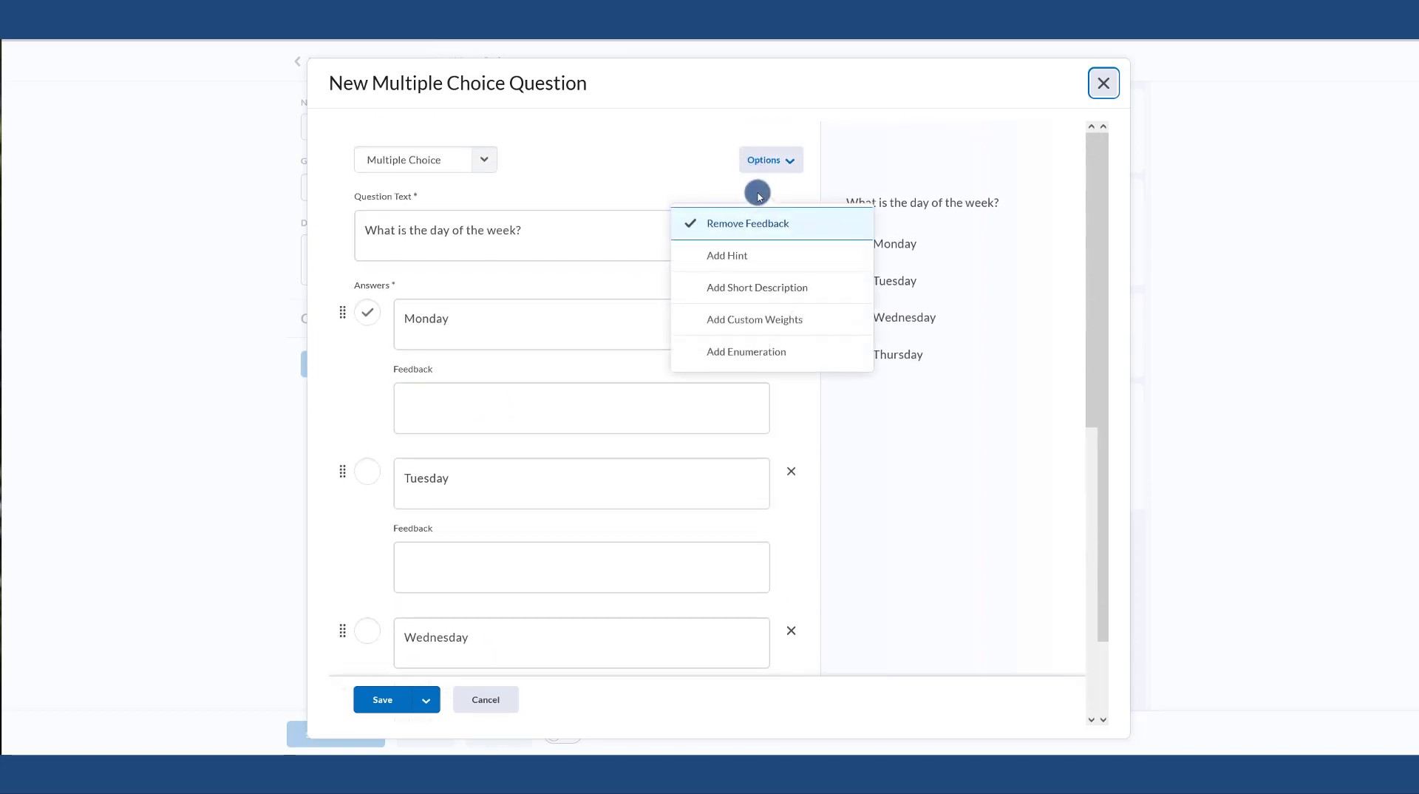
pyautogui.click(734, 257)
pyautogui.click(380, 328)
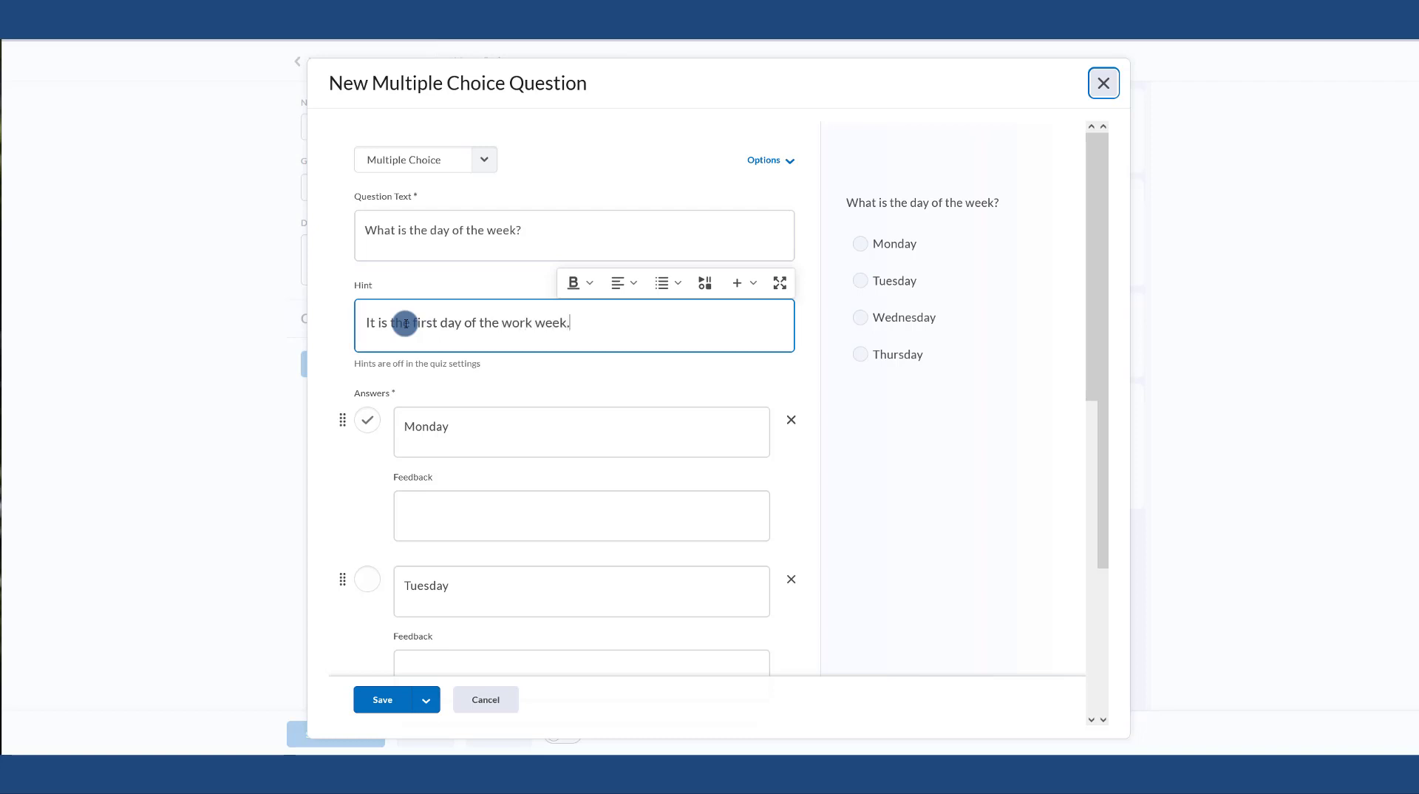
# - Save the multiple-choice question and start a new one
pyautogui.click(798, 507)
pyautogui.scroll(-5, 798, 507)
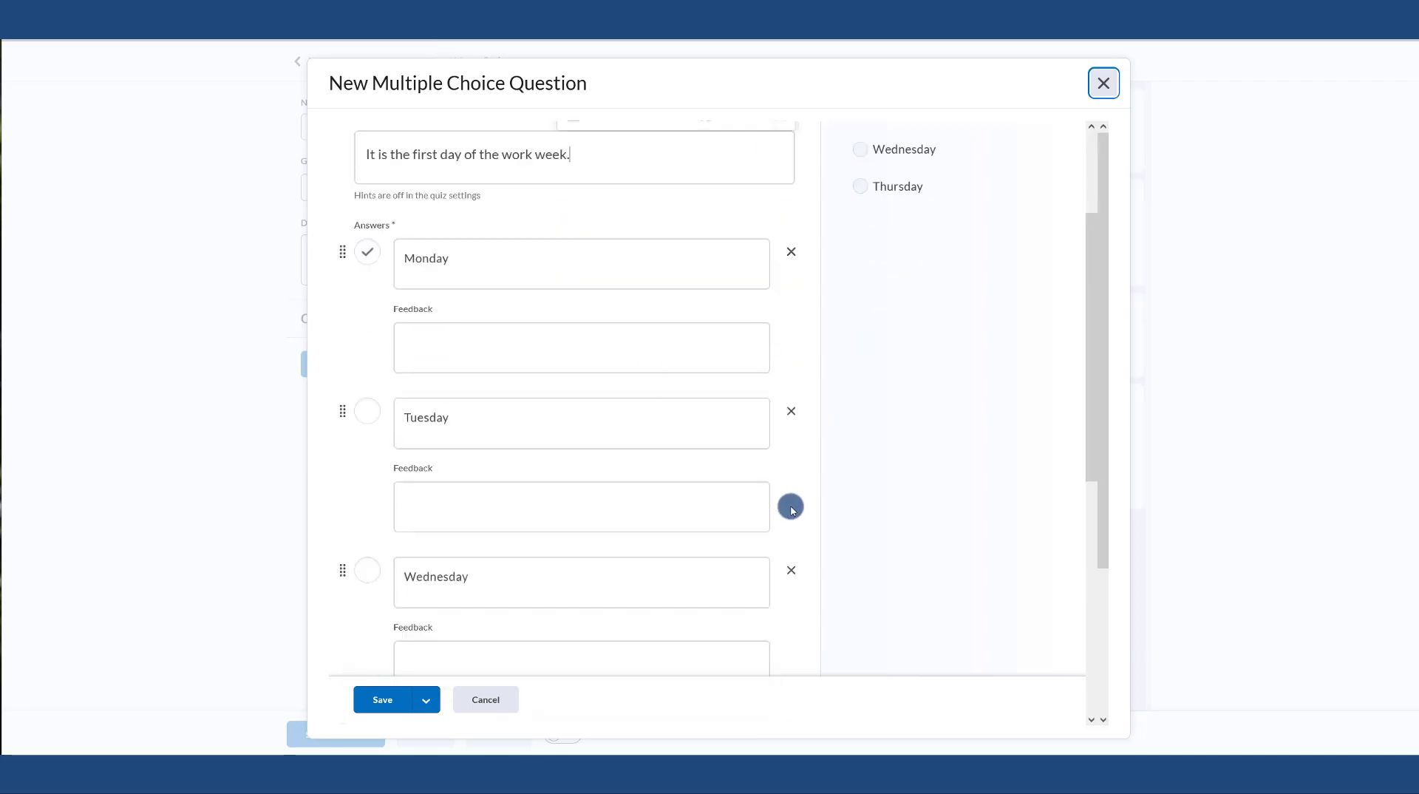
pyautogui.click(425, 706)
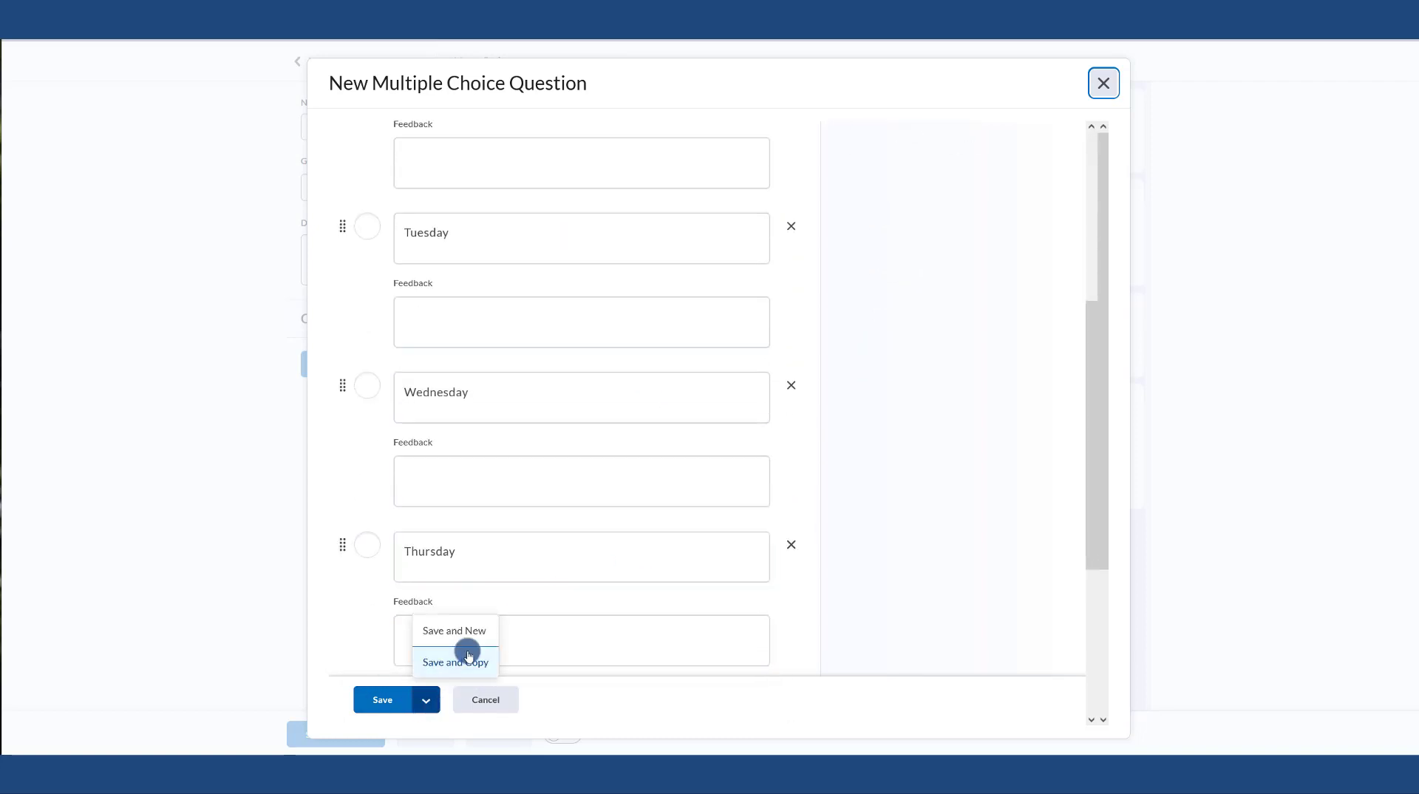
pyautogui.click(466, 634)
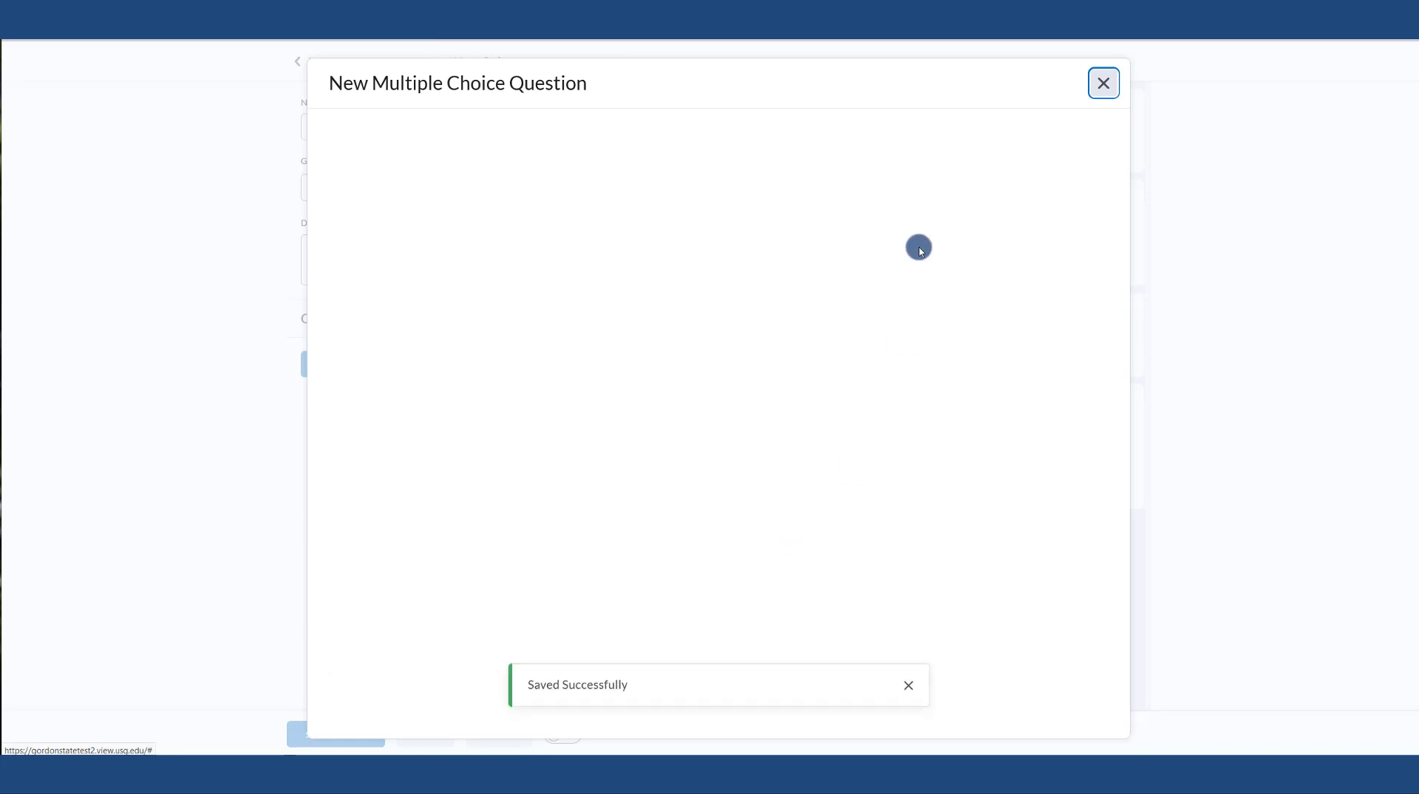
# - Change the new question's type to Fill in the Blanks
pyautogui.click(557, 219)
pyautogui.click(452, 161)
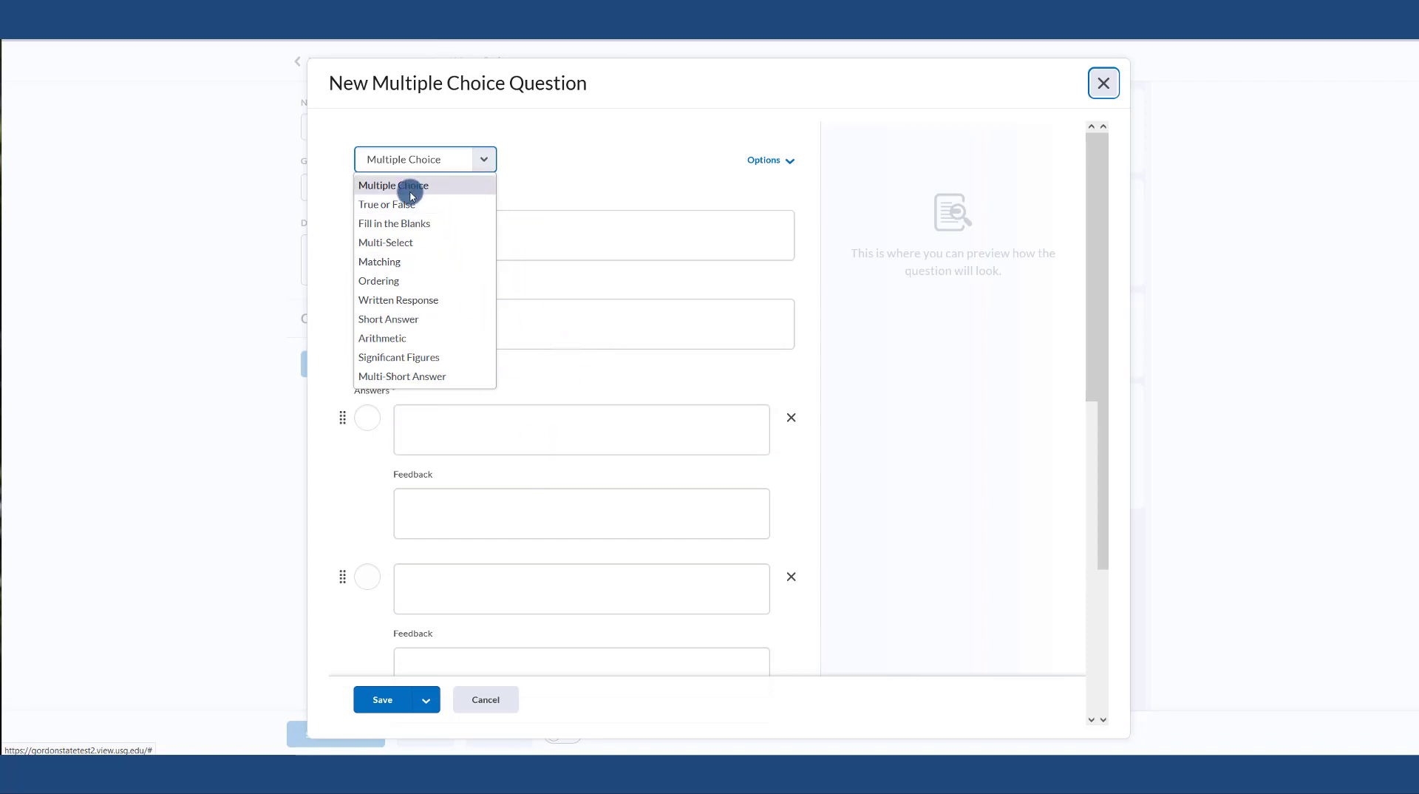
pyautogui.click(399, 223)
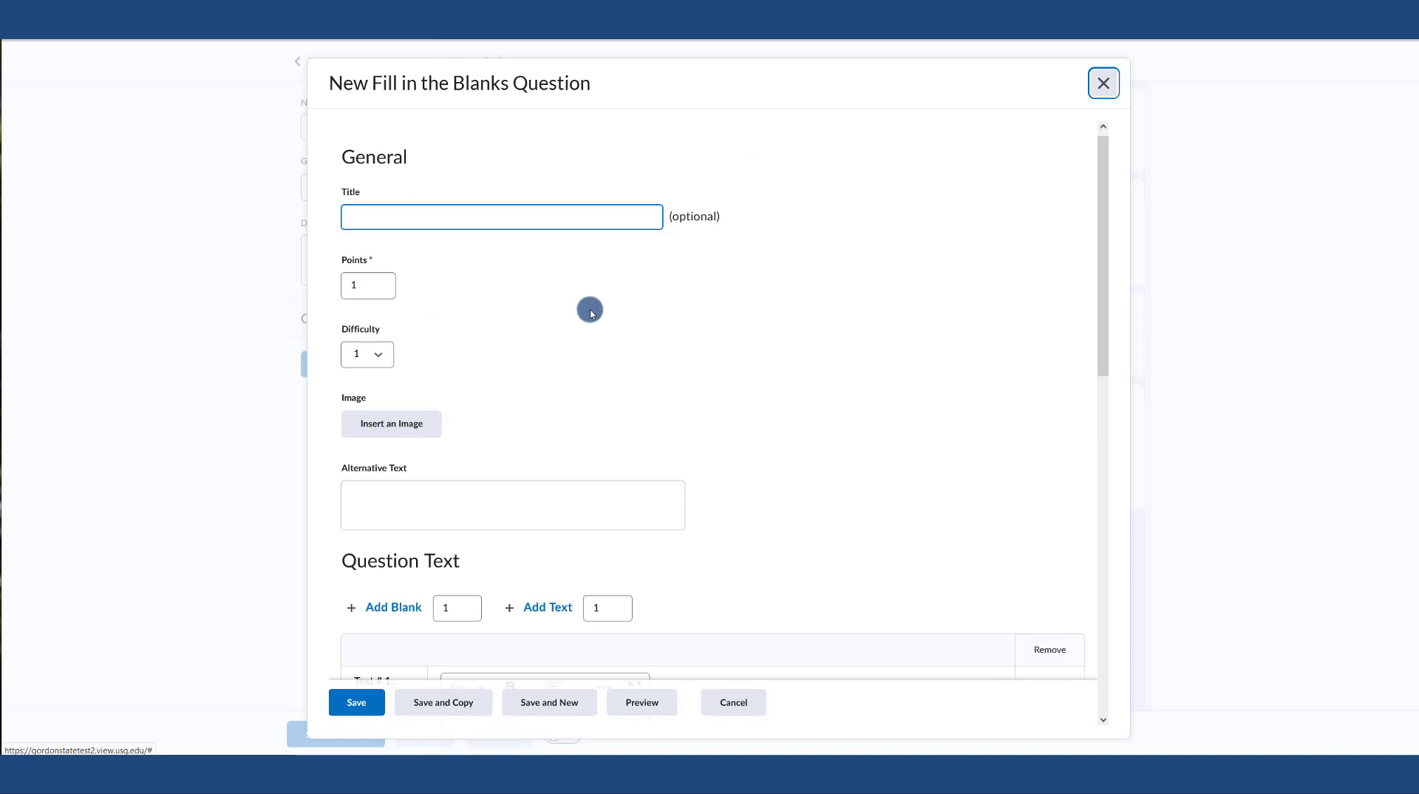
# - Write the text "The name of this college is", followed by a blank answered "Gordon State College" and a closing period
pyautogui.scroll(-3, 589, 309)
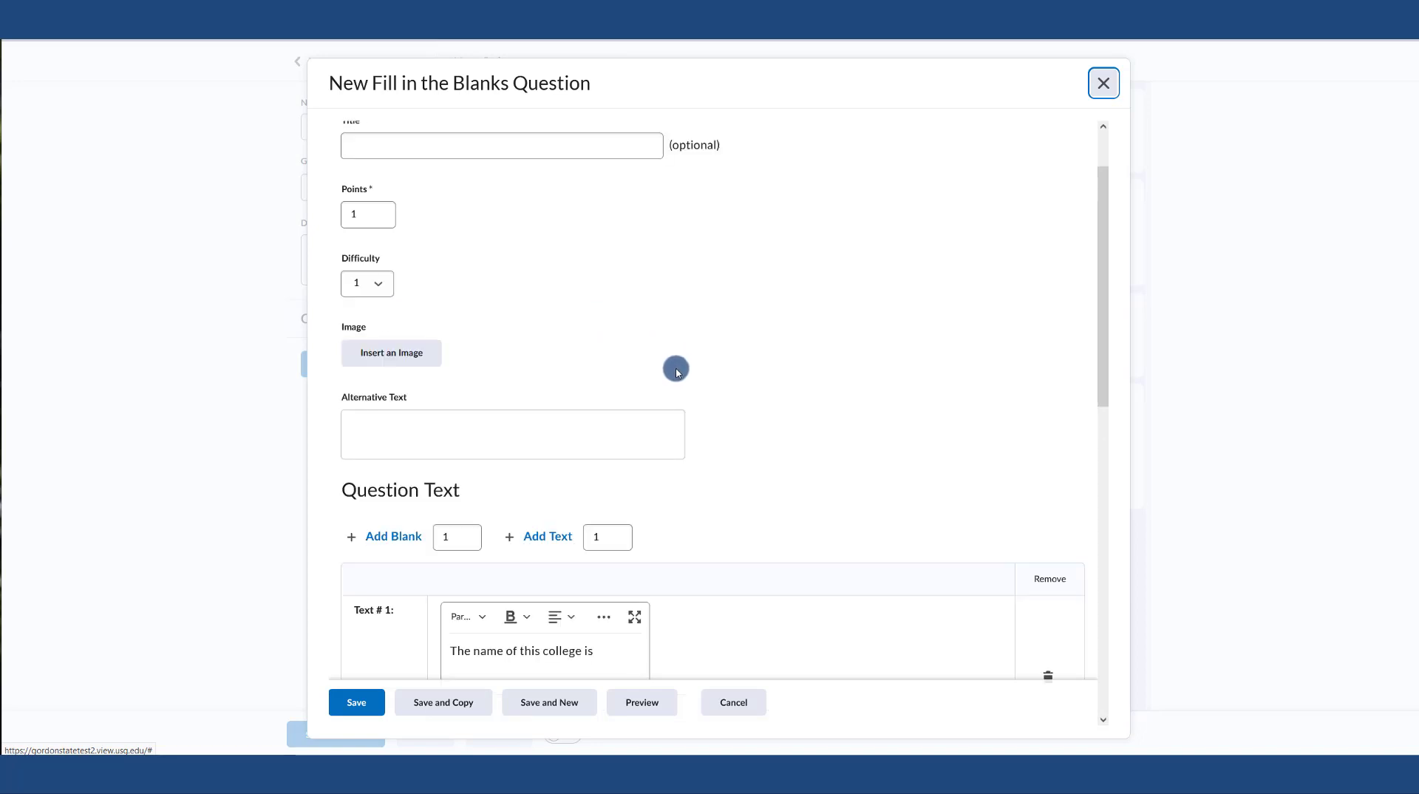
pyautogui.scroll(-2, 678, 488)
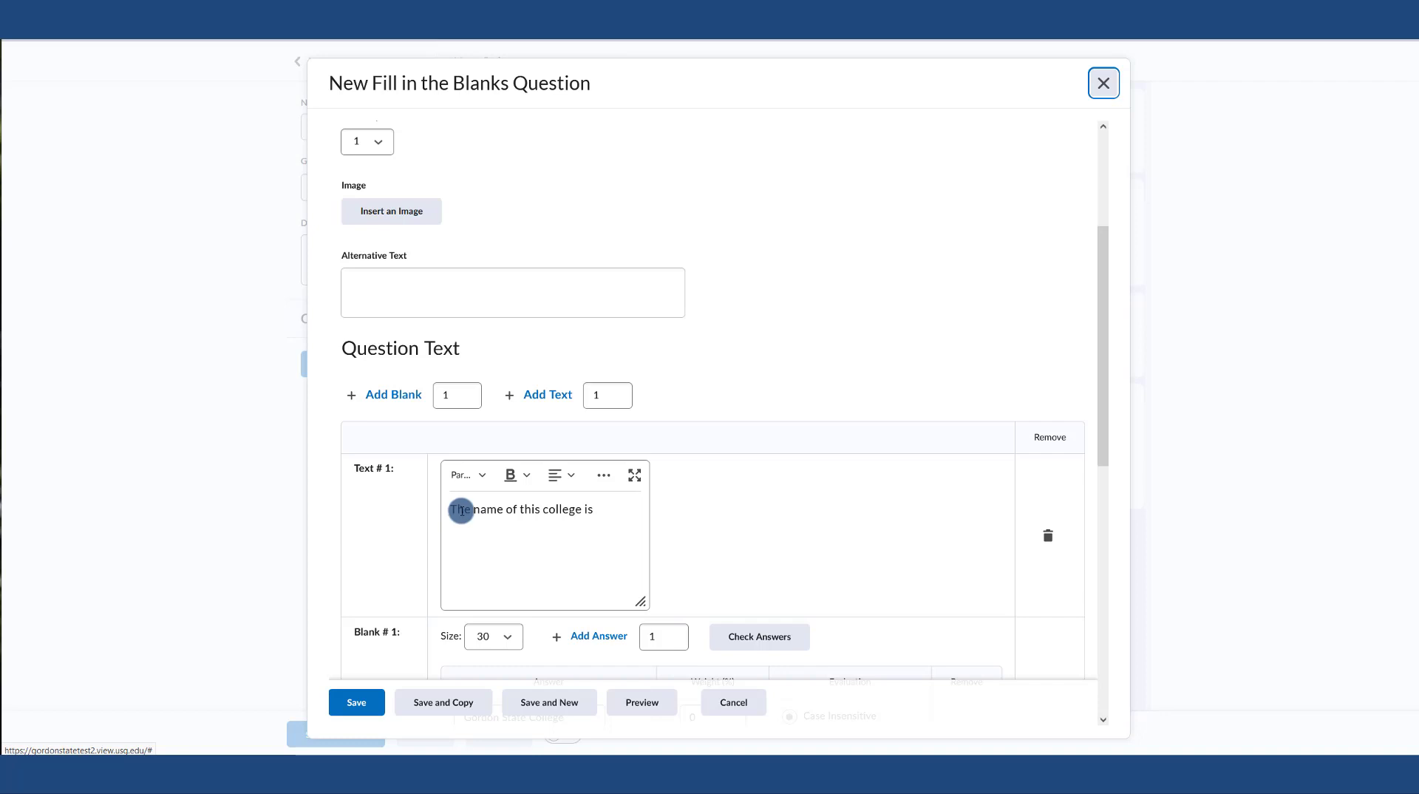
pyautogui.scroll(-2, 593, 509)
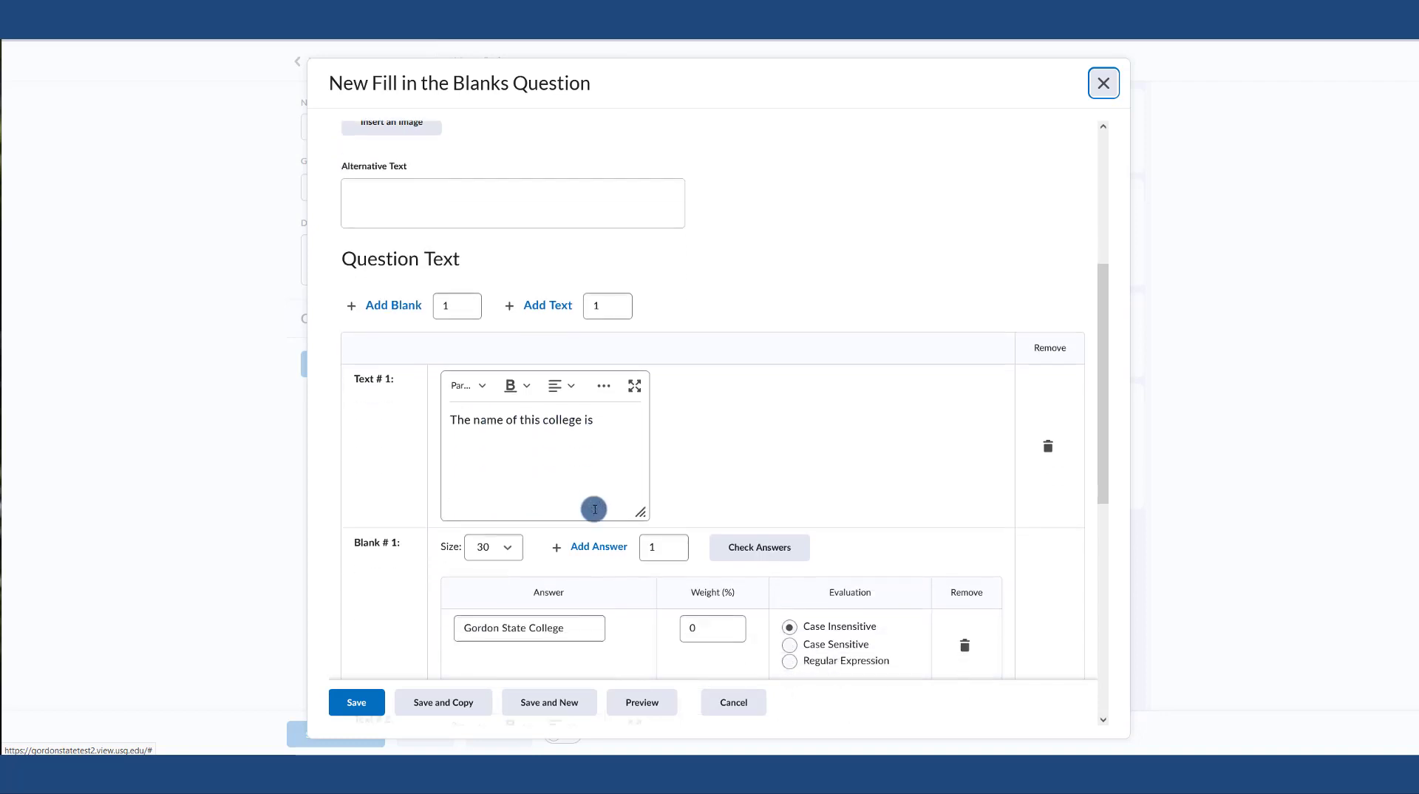
pyautogui.click(470, 574)
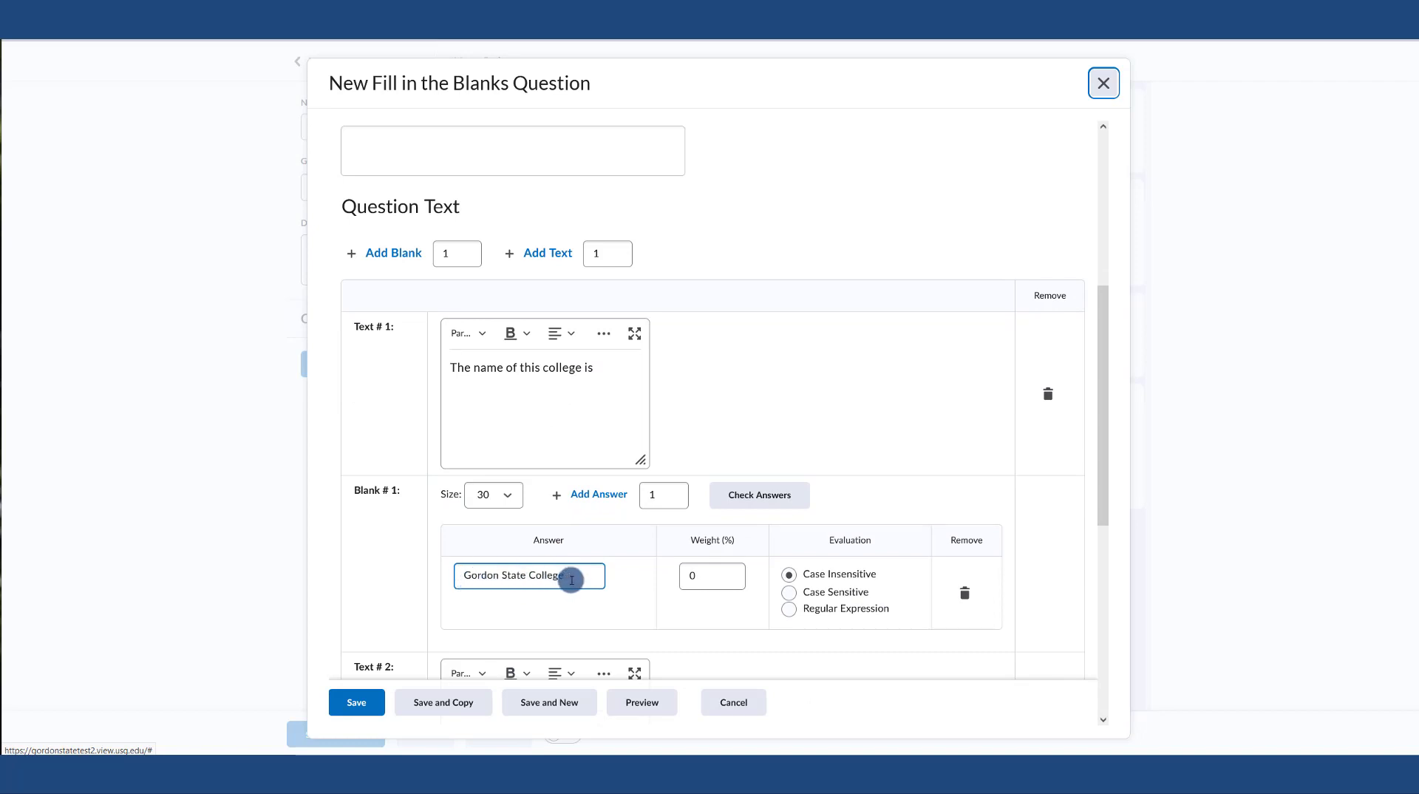
# - Add two more accepted answers to the blank, "Gordon" and "Gordon State"
pyautogui.click(605, 492)
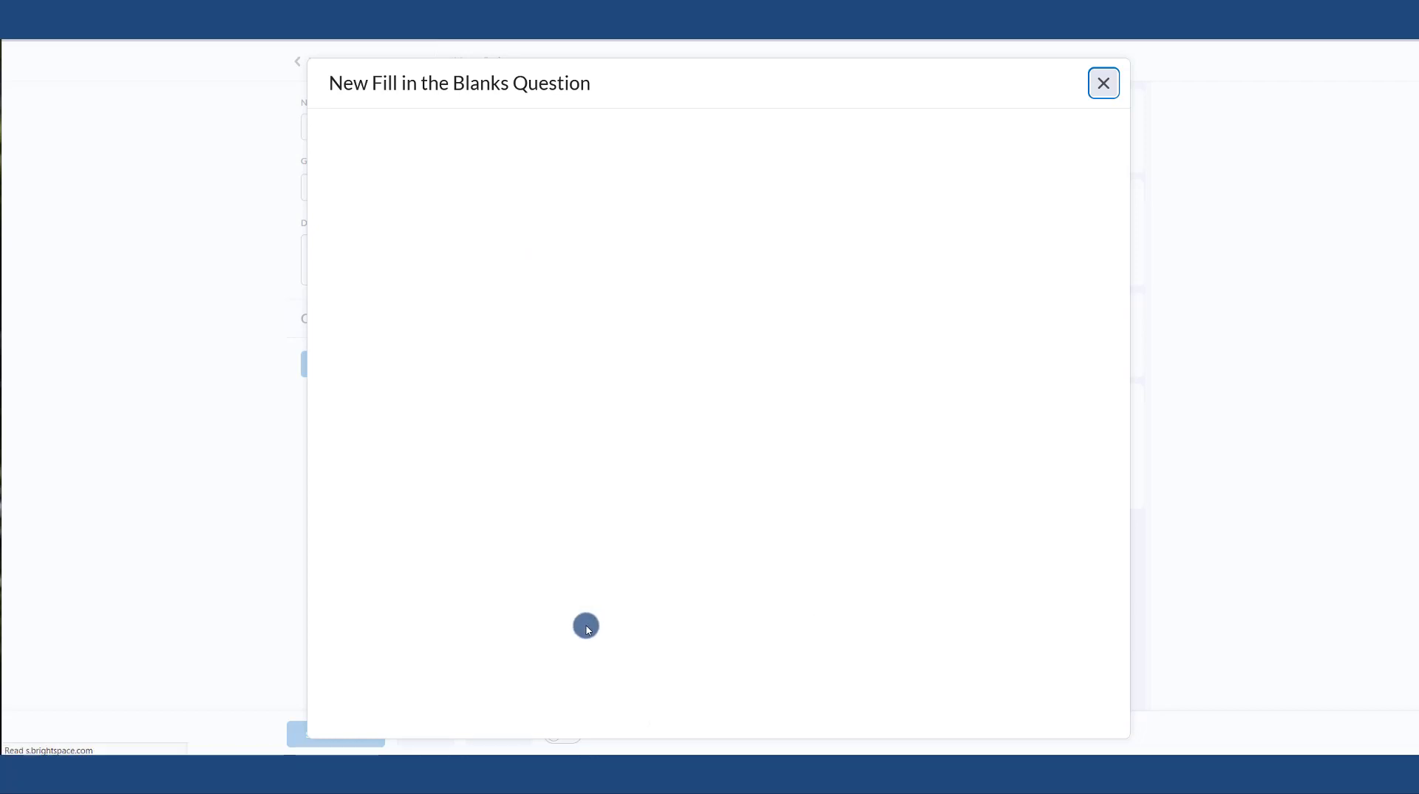
pyautogui.scroll(-10, 586, 628)
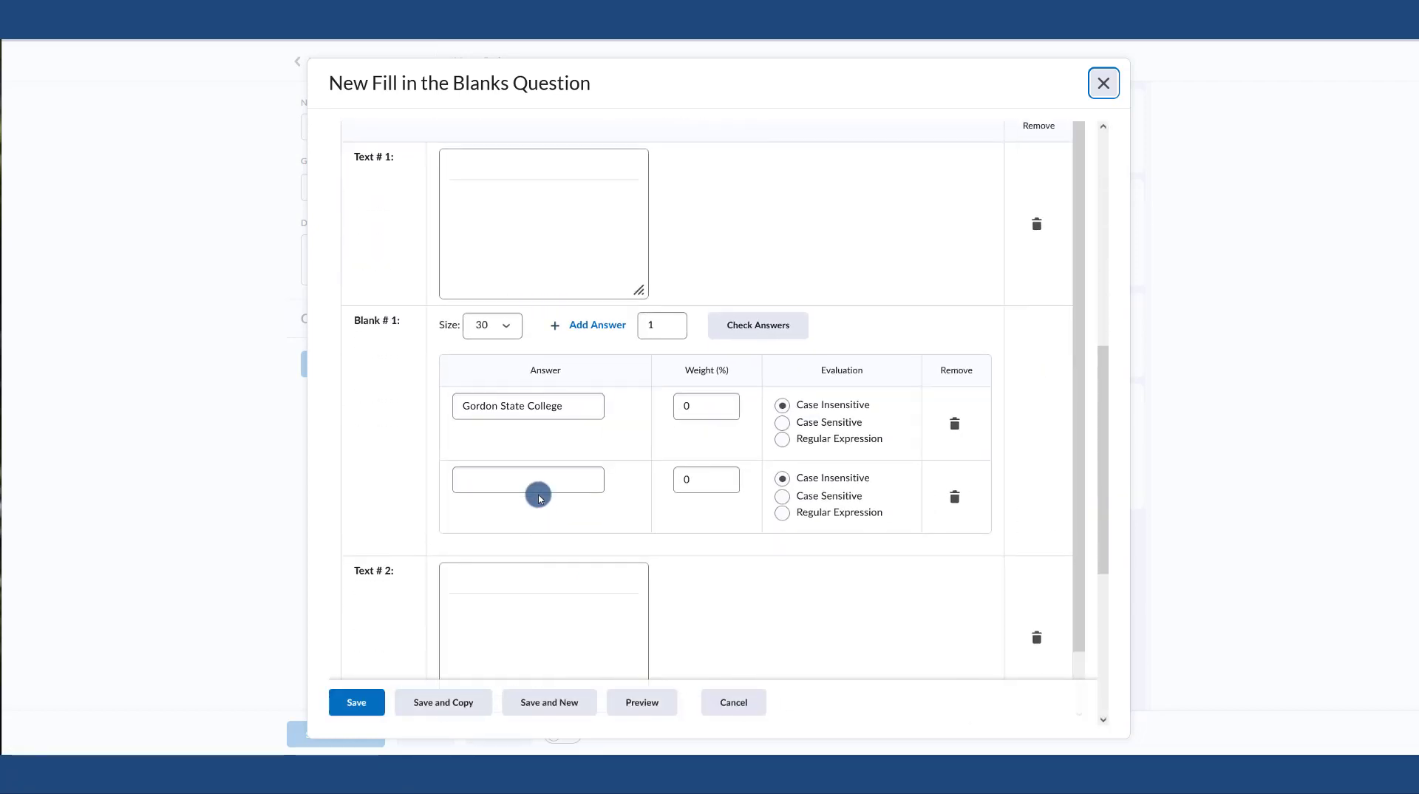
pyautogui.click(538, 477)
pyautogui.write('Gordon')
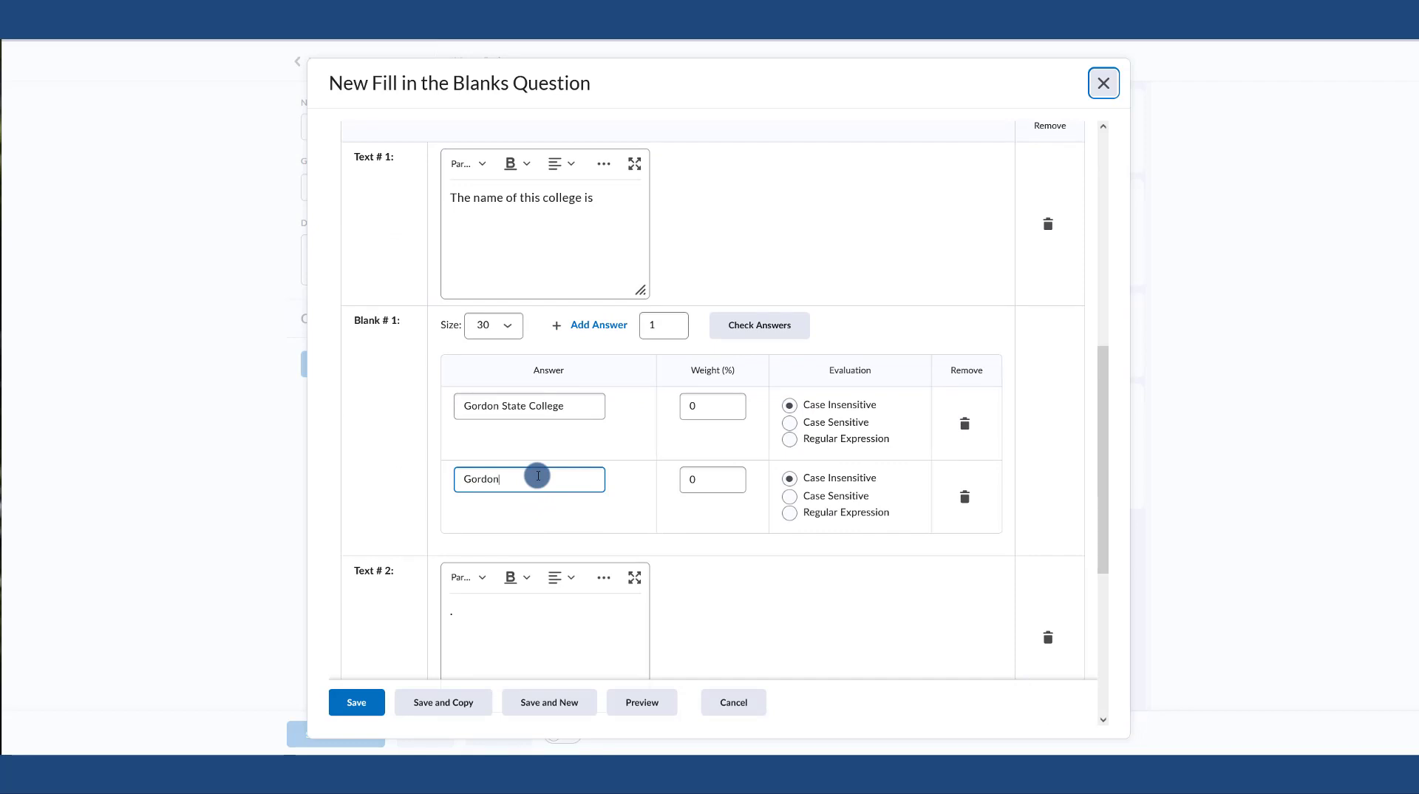
pyautogui.click(597, 324)
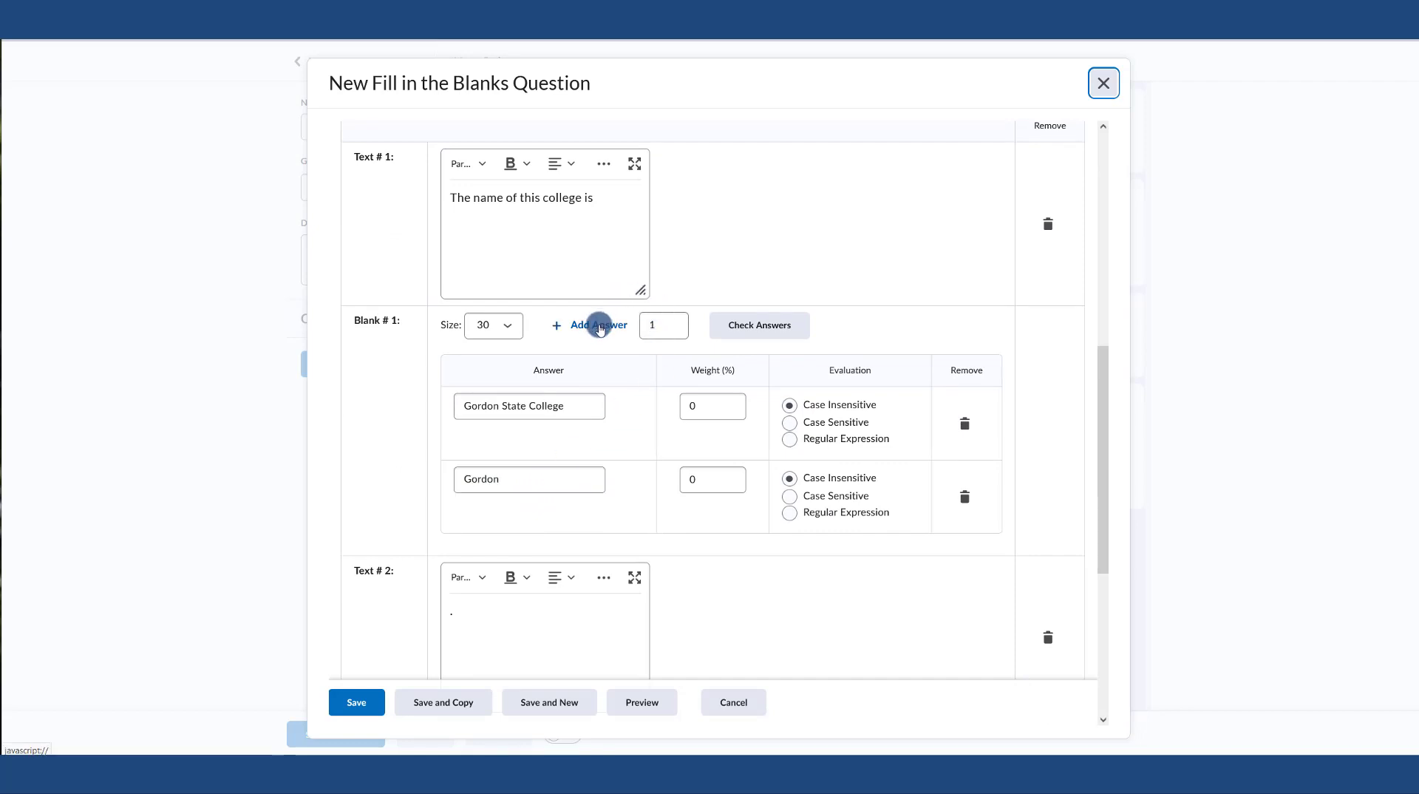
pyautogui.scroll(-5, 623, 494)
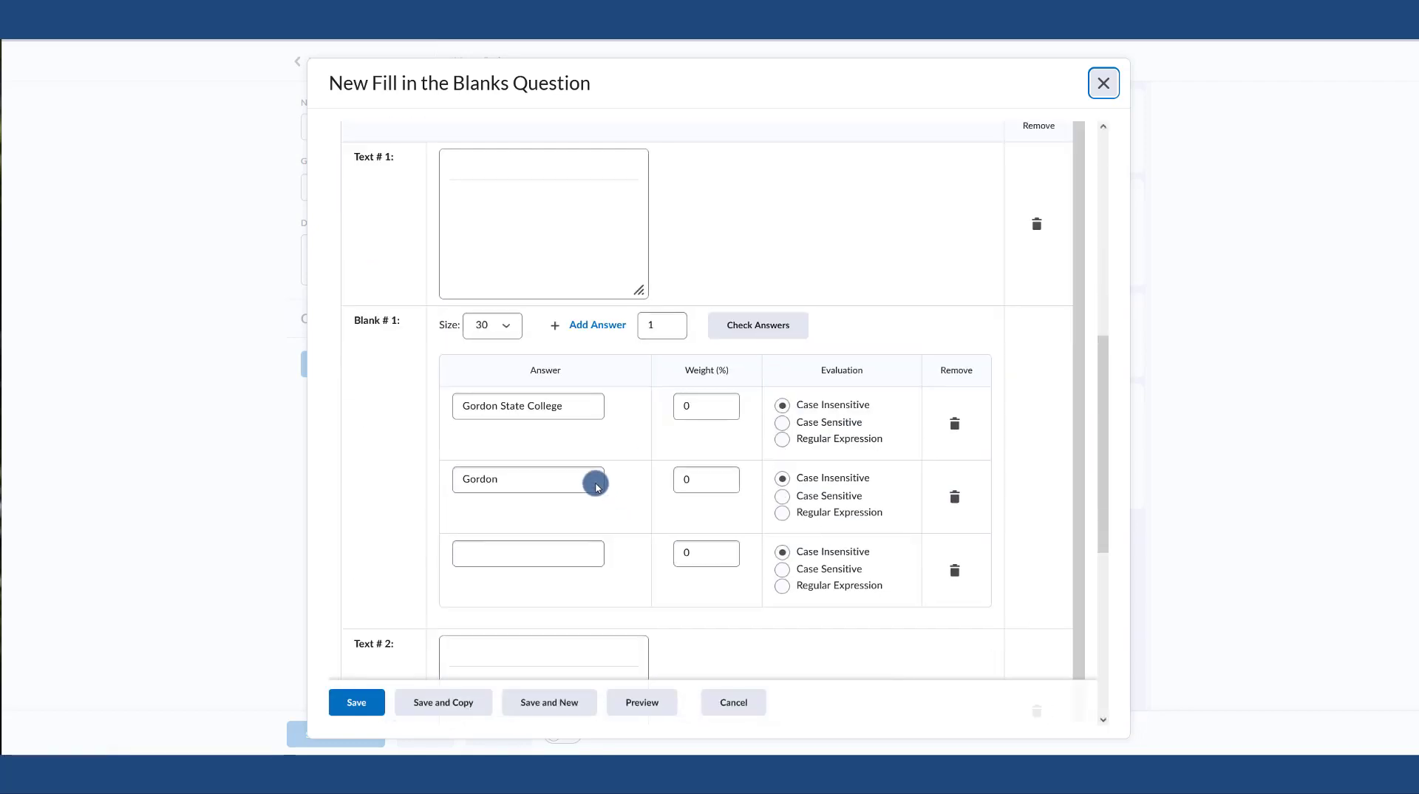
pyautogui.click(485, 544)
pyautogui.write('Gordon State')
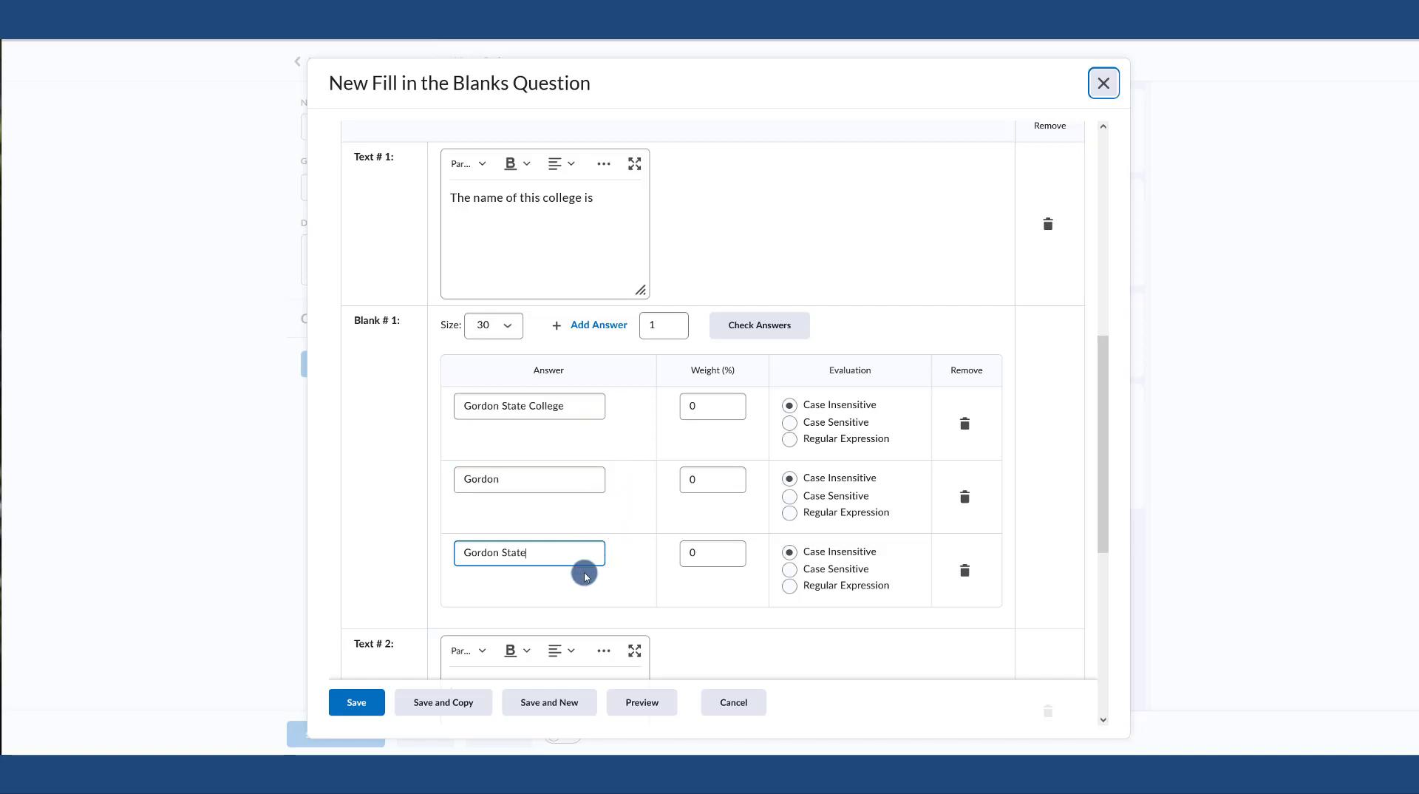
# - Set the weight of all three of the blank's answers to 100%
pyautogui.doubleClick(682, 406)
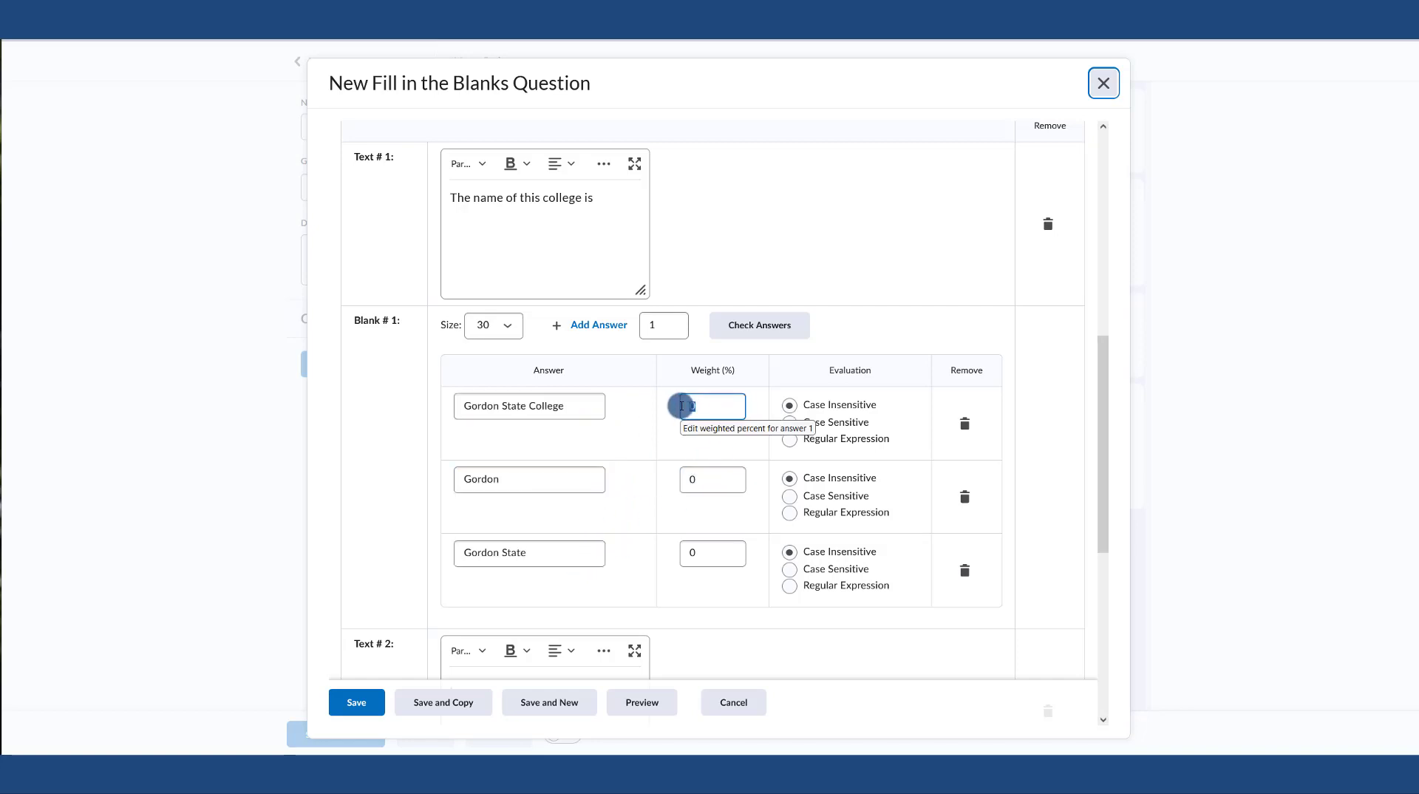
pyautogui.doubleClick(677, 484)
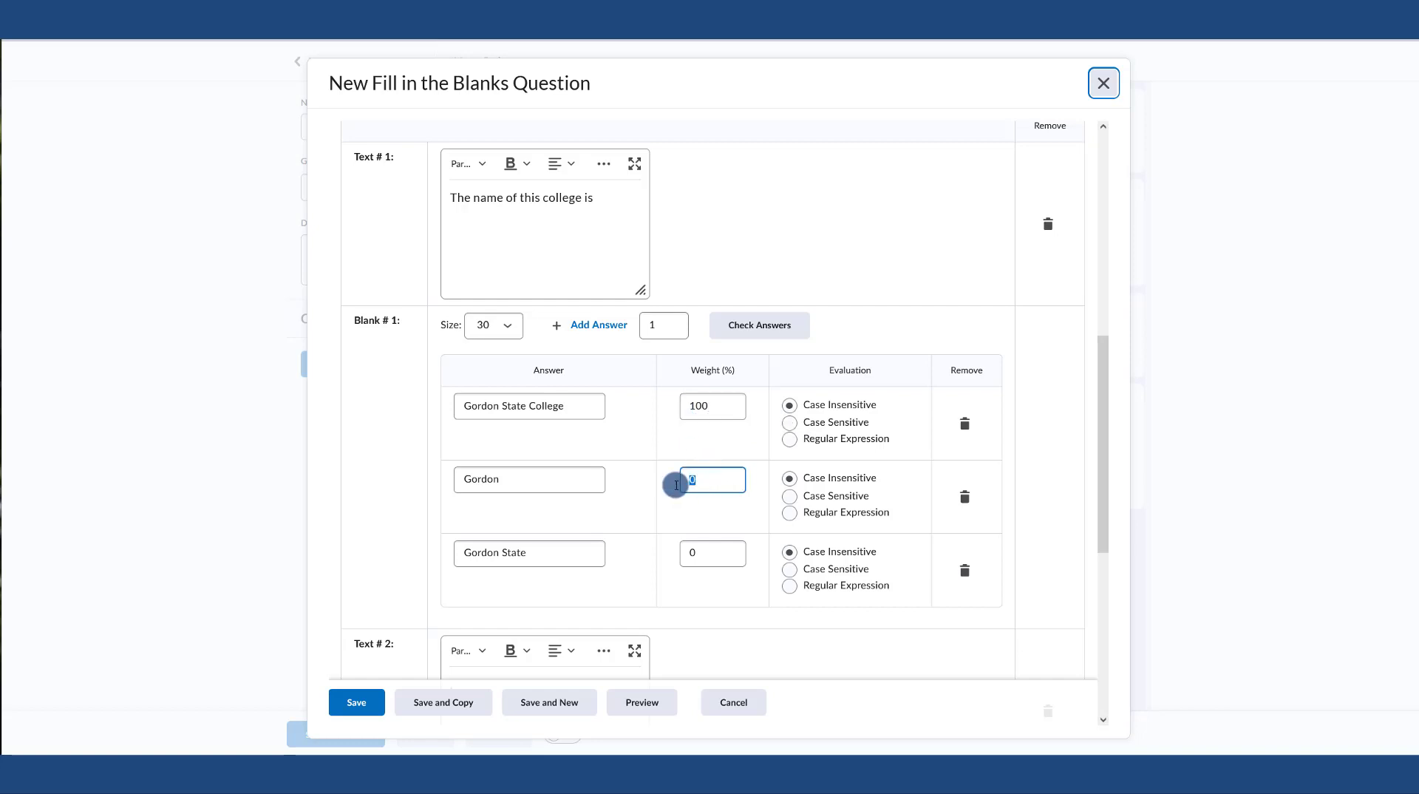
pyautogui.doubleClick(695, 555)
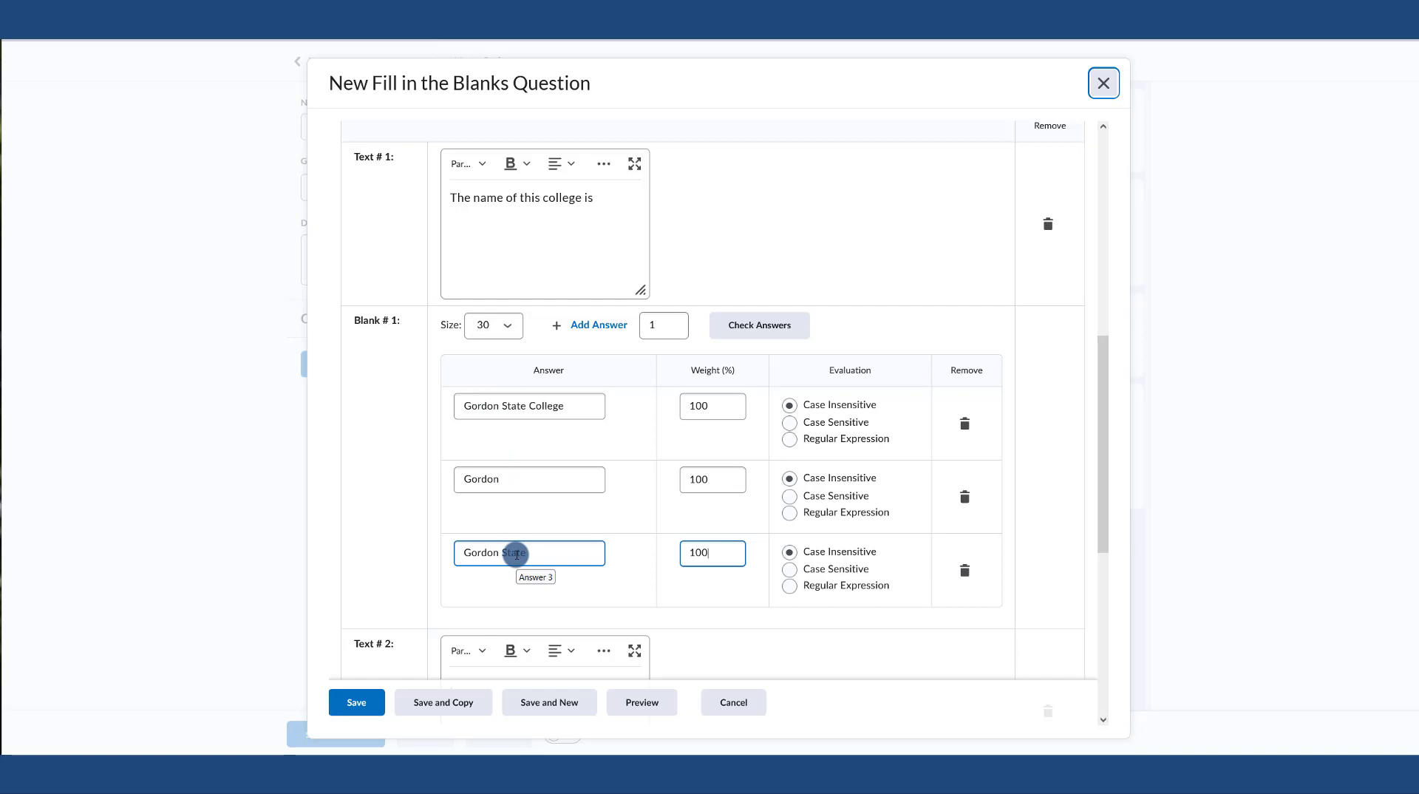
# - Review the fill-in-the-blanks question's text parts, accepted answers and weights, down to the question hint and feedback sections
pyautogui.scroll(-2, 535, 516)
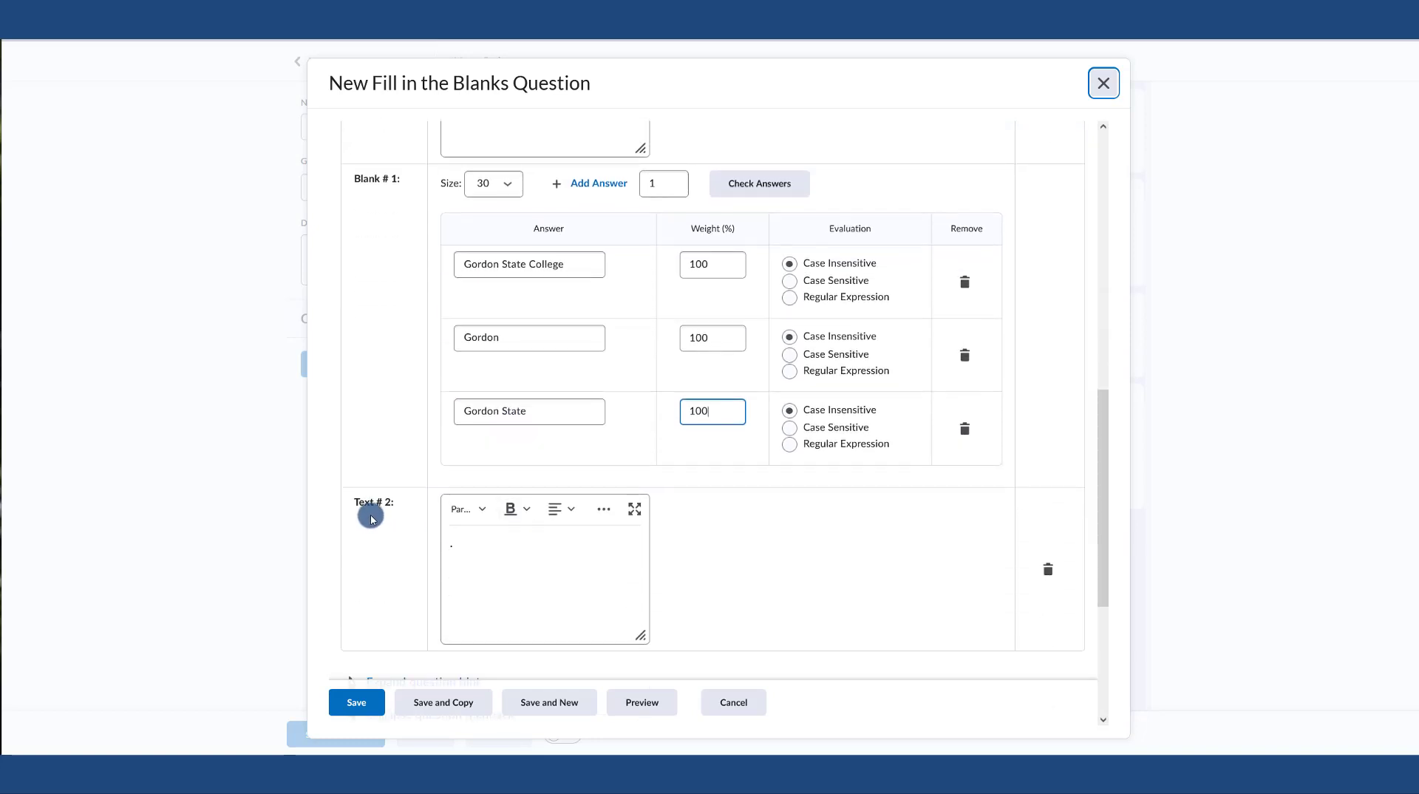
pyautogui.scroll(2, 477, 517)
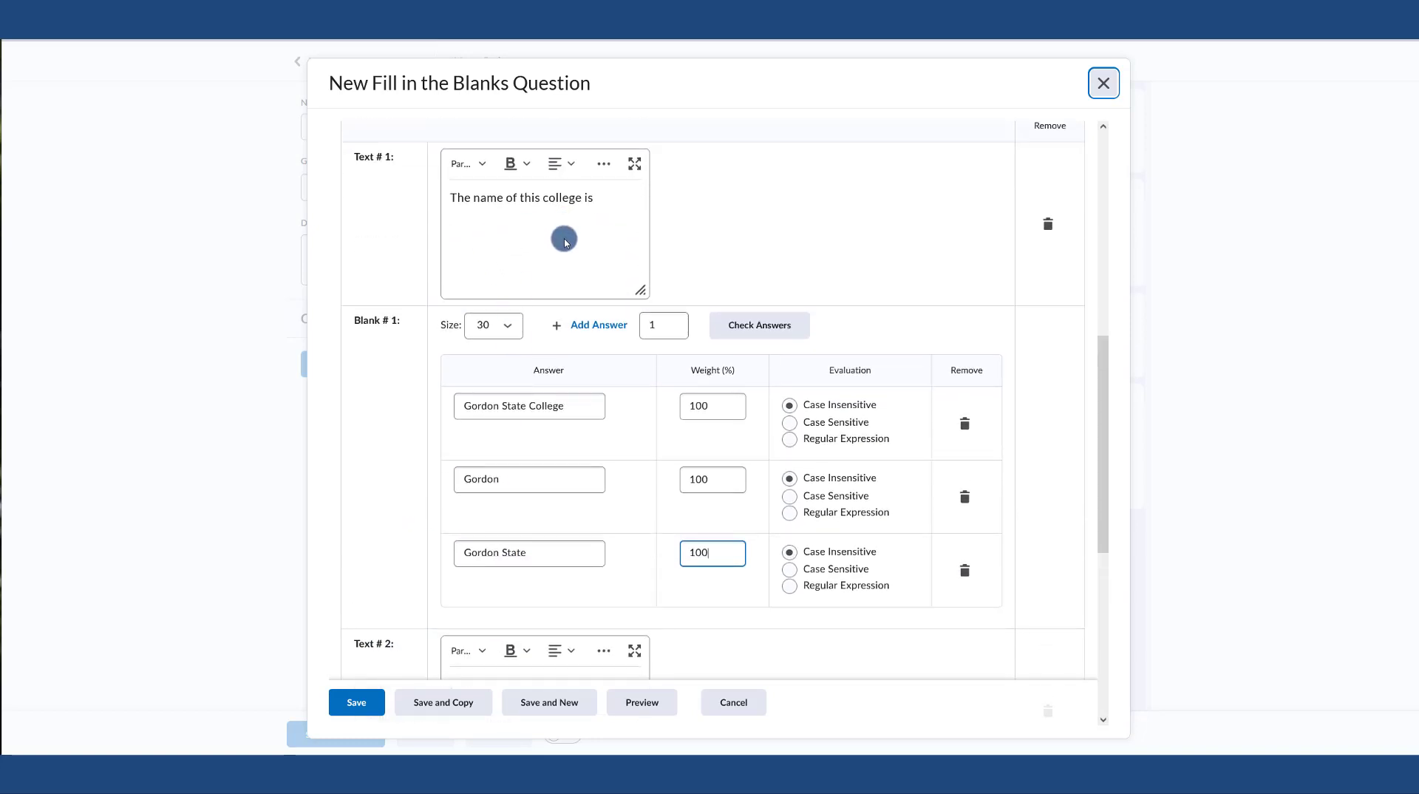
pyautogui.scroll(-2, 580, 545)
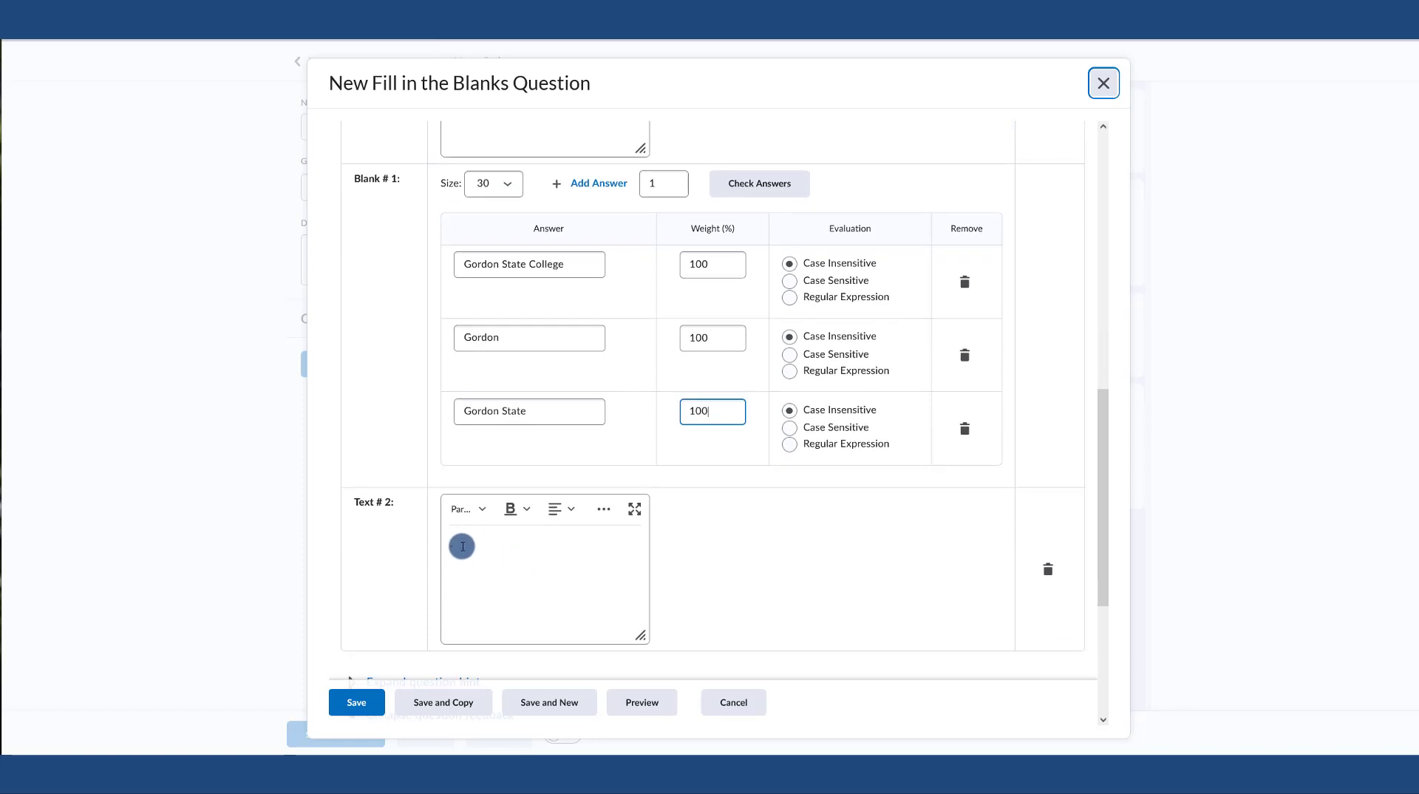
pyautogui.scroll(3, 554, 557)
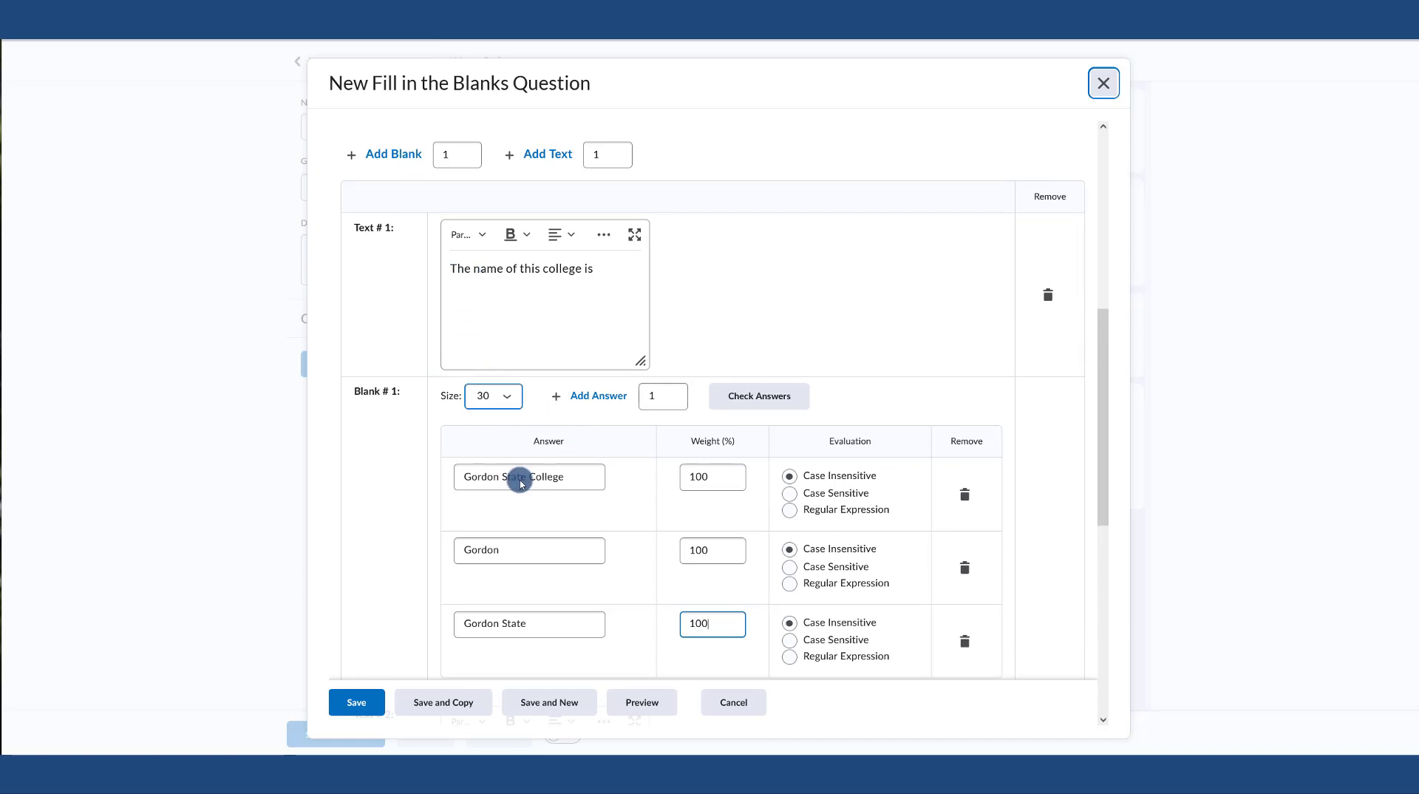
pyautogui.scroll(-3, 496, 562)
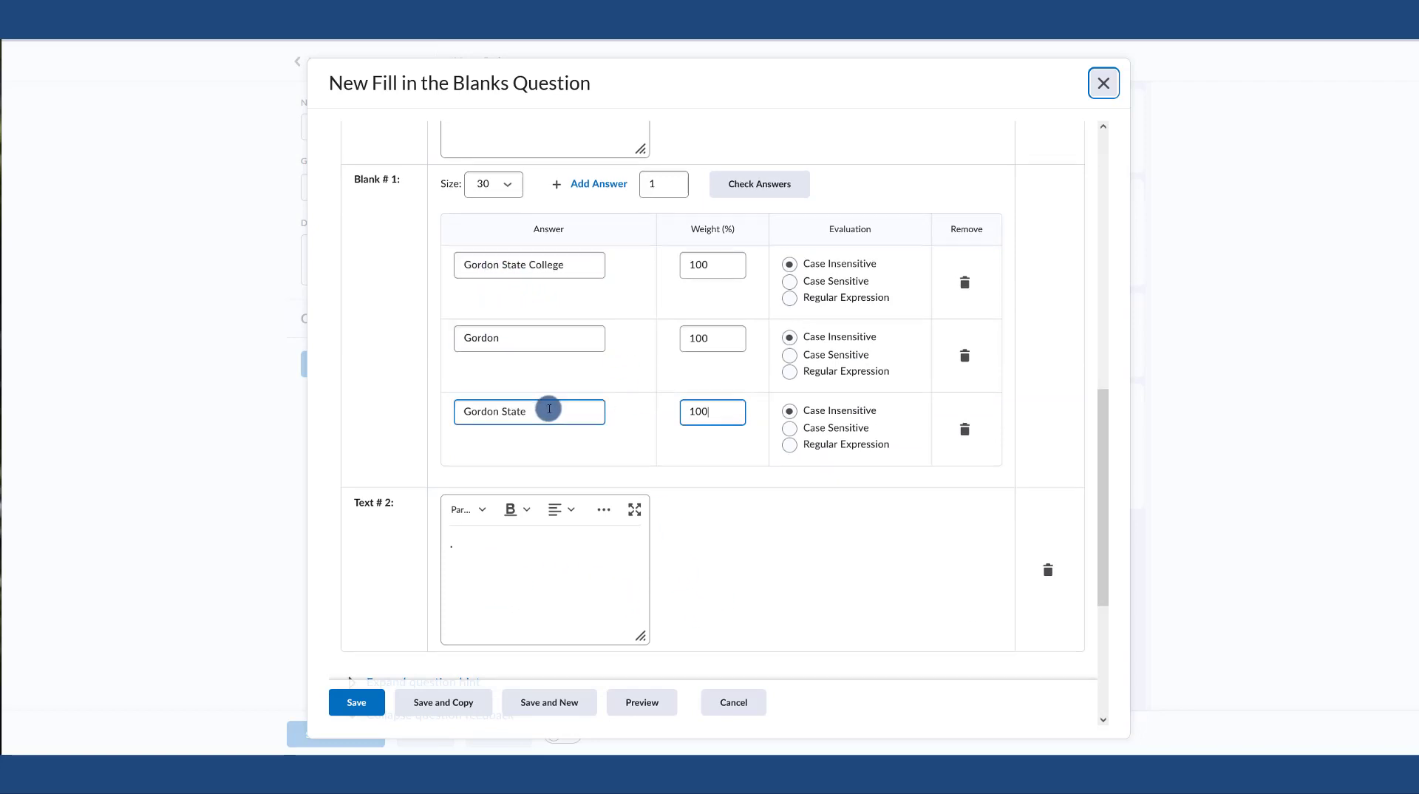
pyautogui.scroll(2, 545, 408)
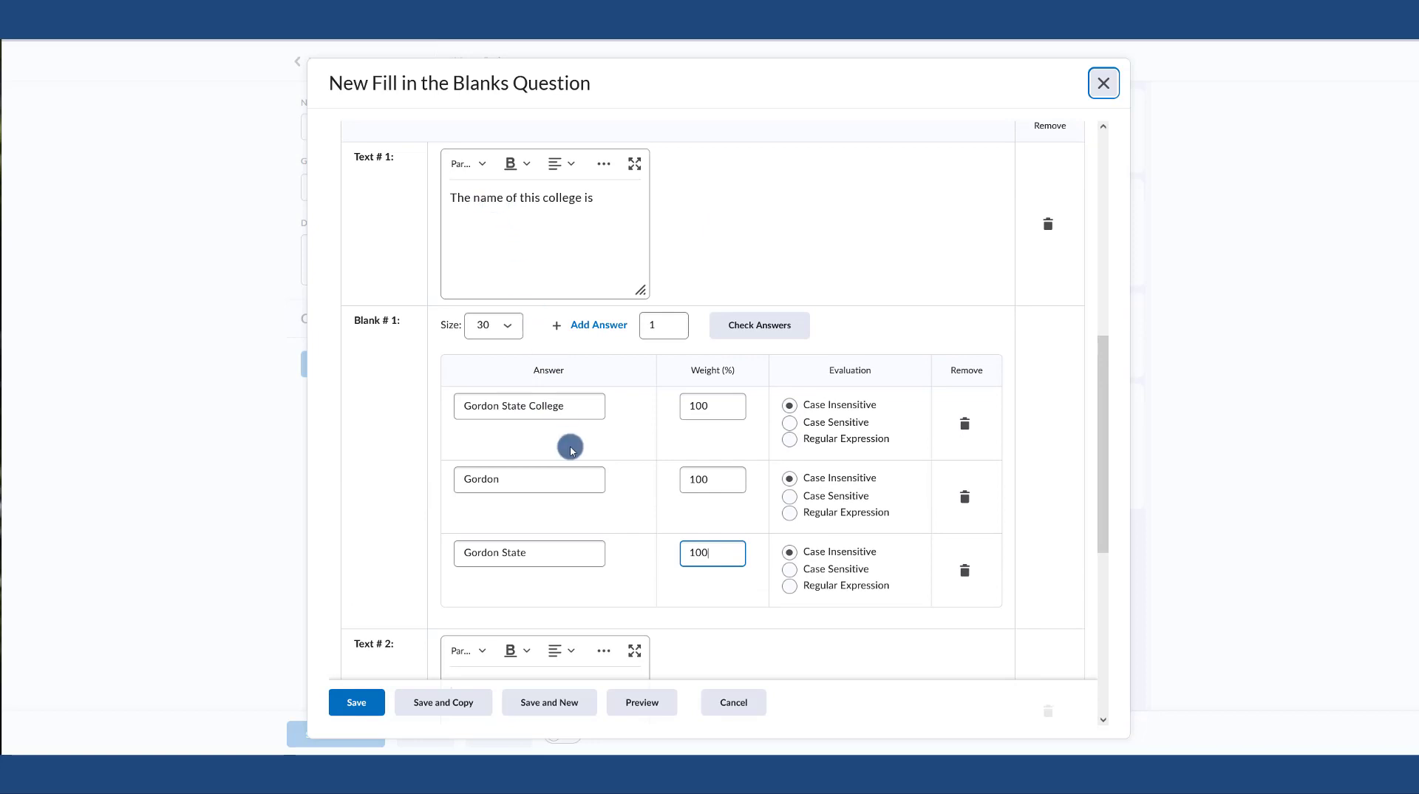
pyautogui.scroll(-2, 570, 443)
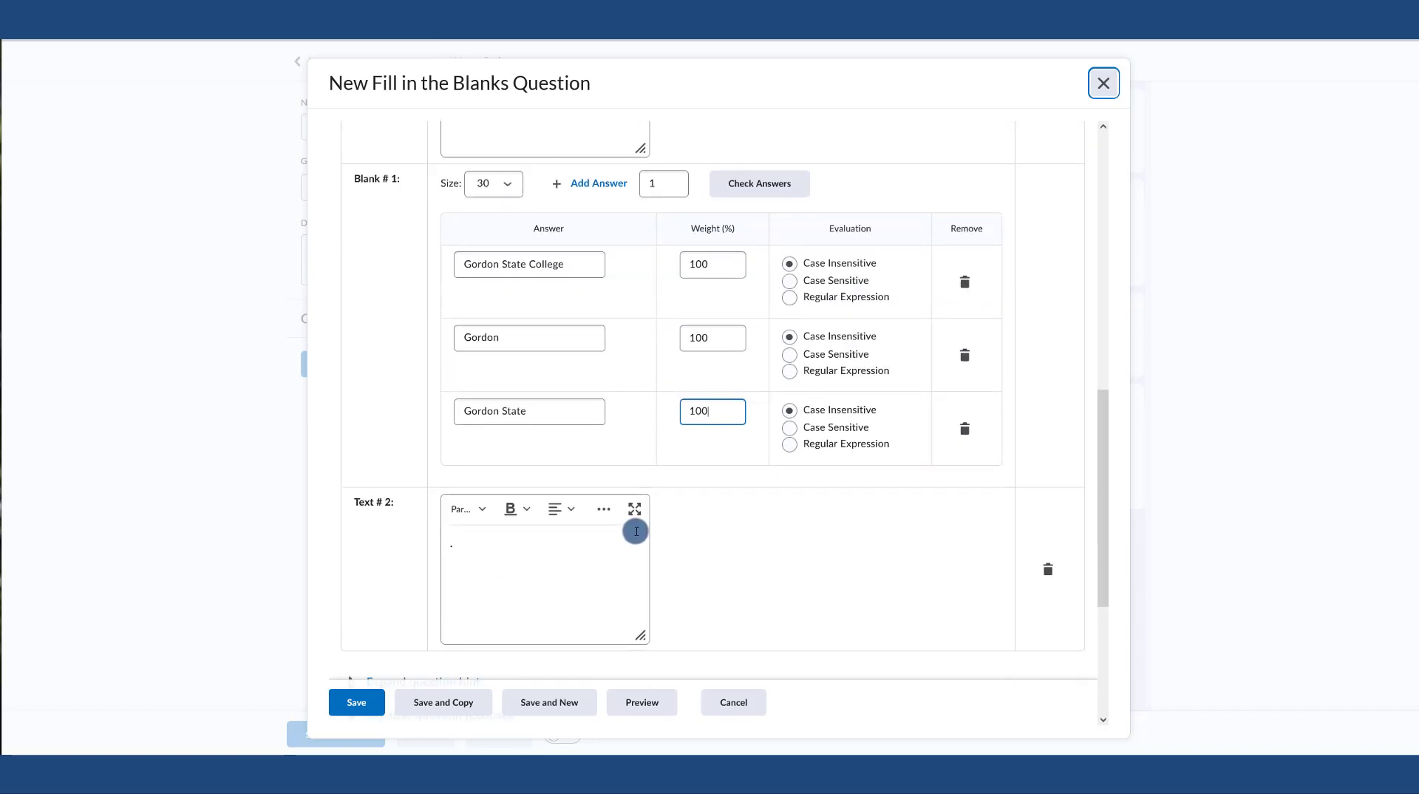
pyautogui.scroll(-2, 635, 531)
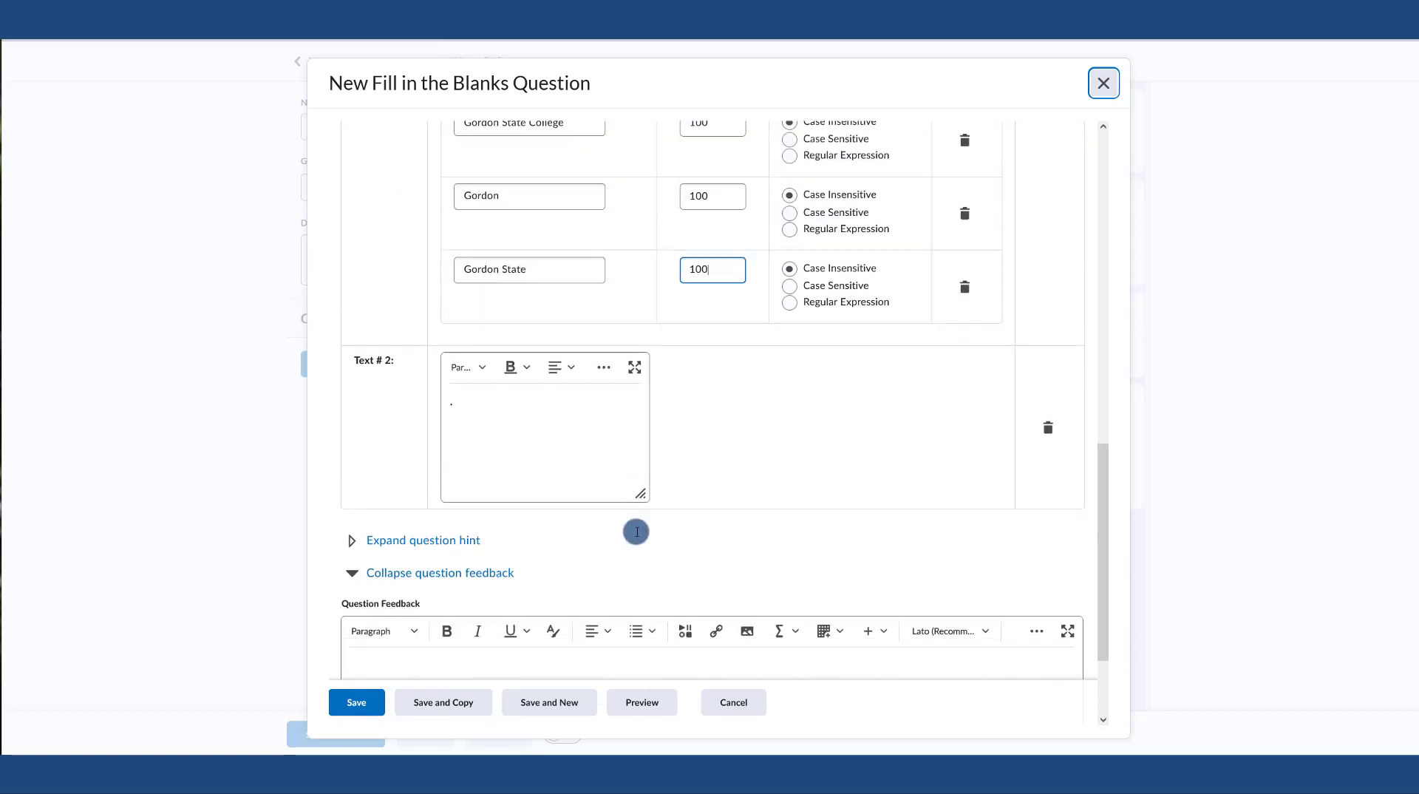
pyautogui.scroll(-1, 636, 531)
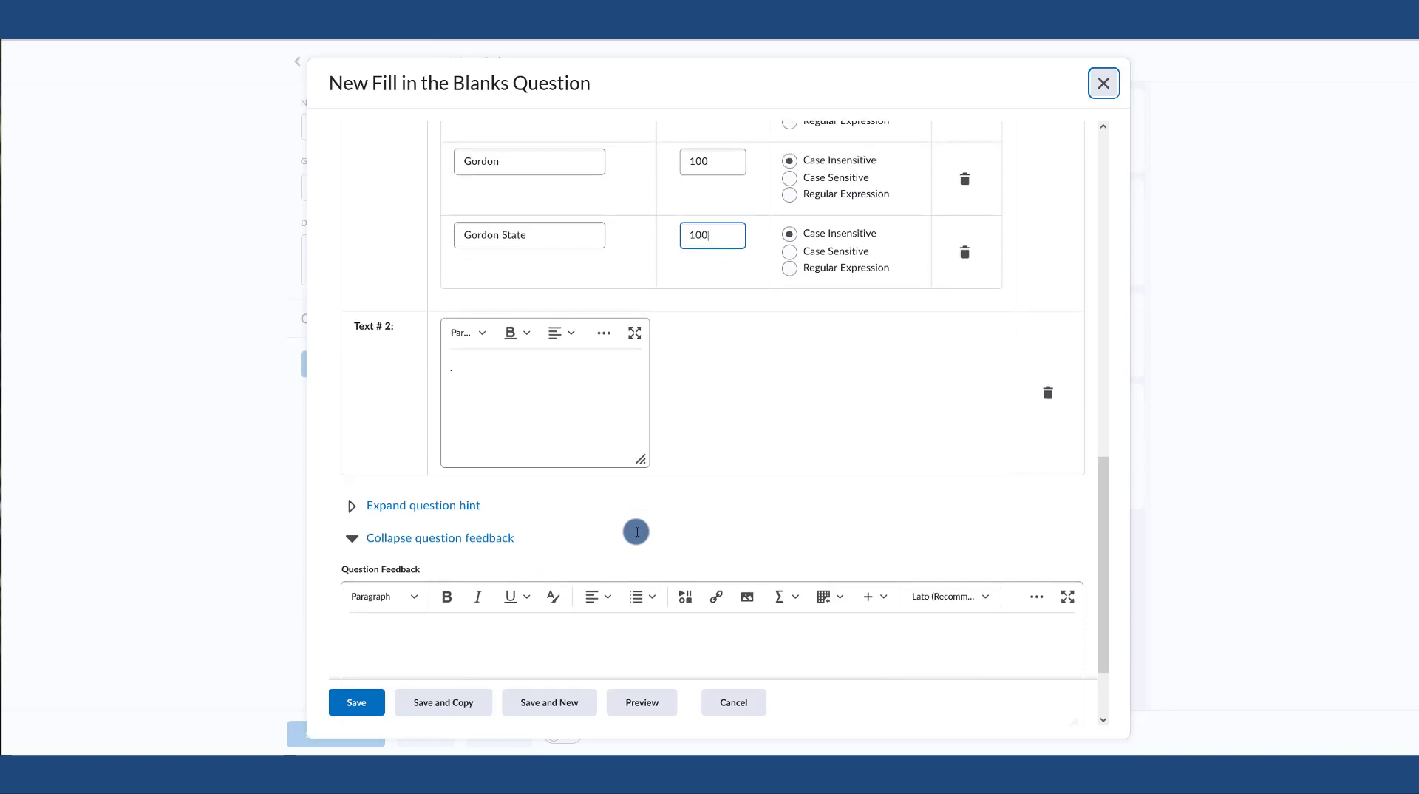
# - Preview the college-name fill-in-the-blanks question, close the preview, save the question and start another new one
pyautogui.scroll(-2, 636, 532)
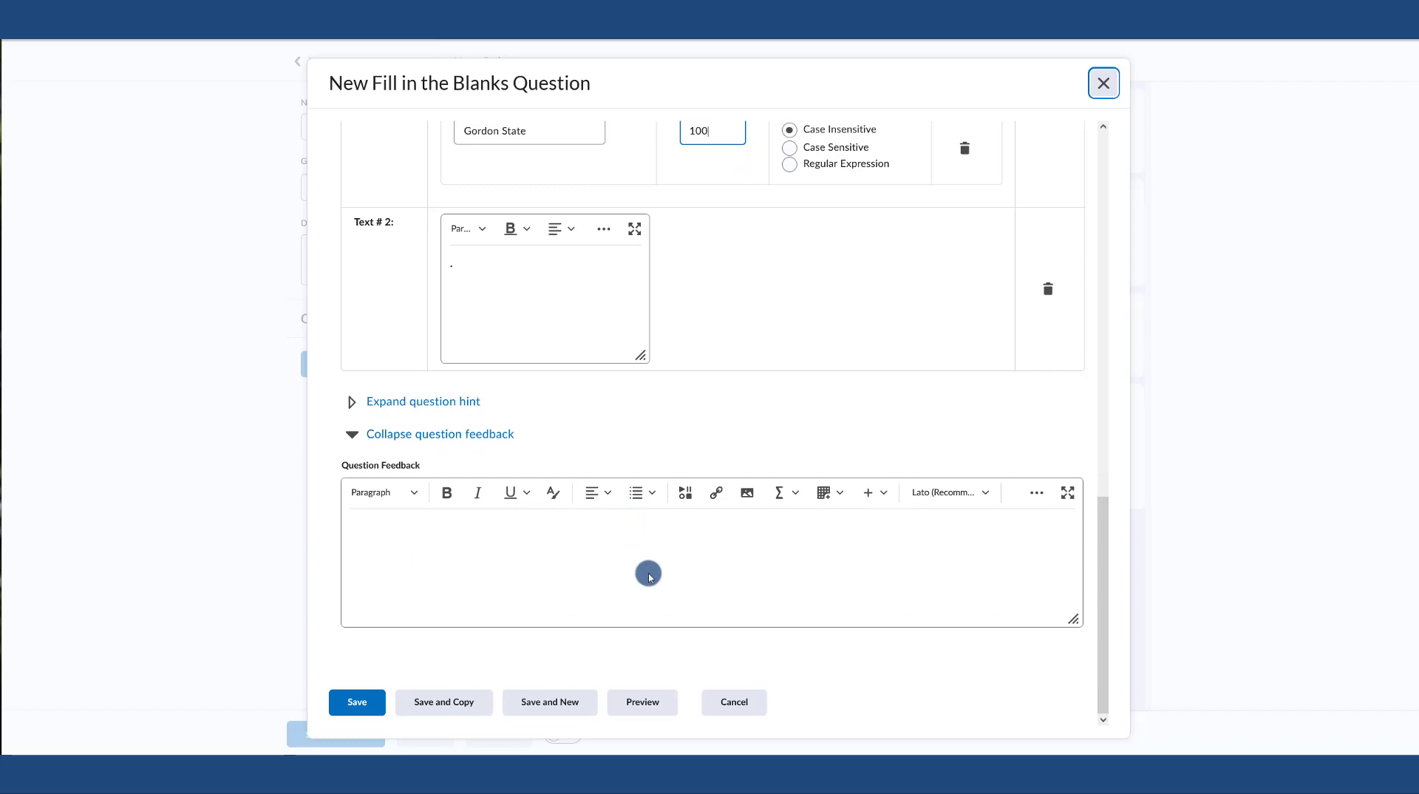
pyautogui.click(637, 705)
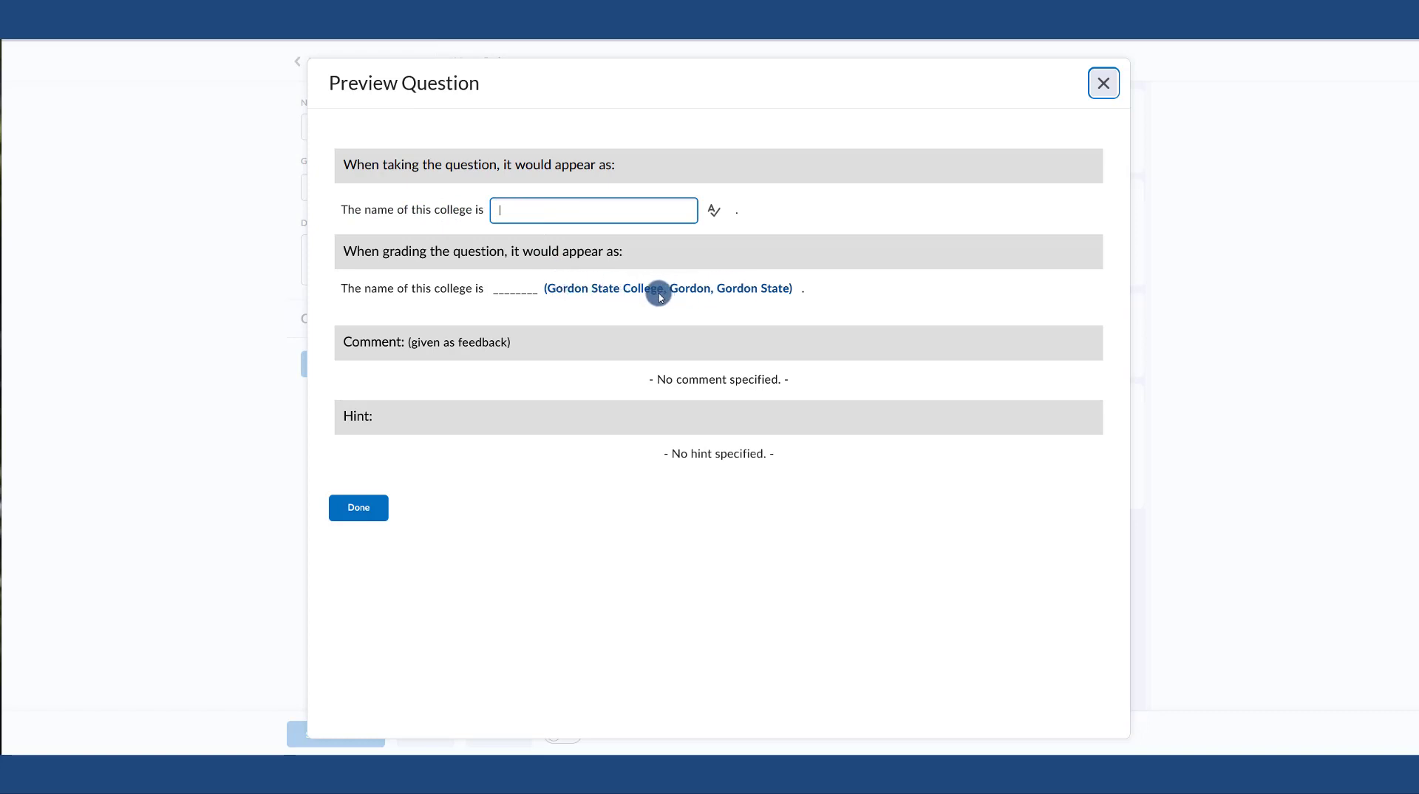
pyautogui.click(363, 508)
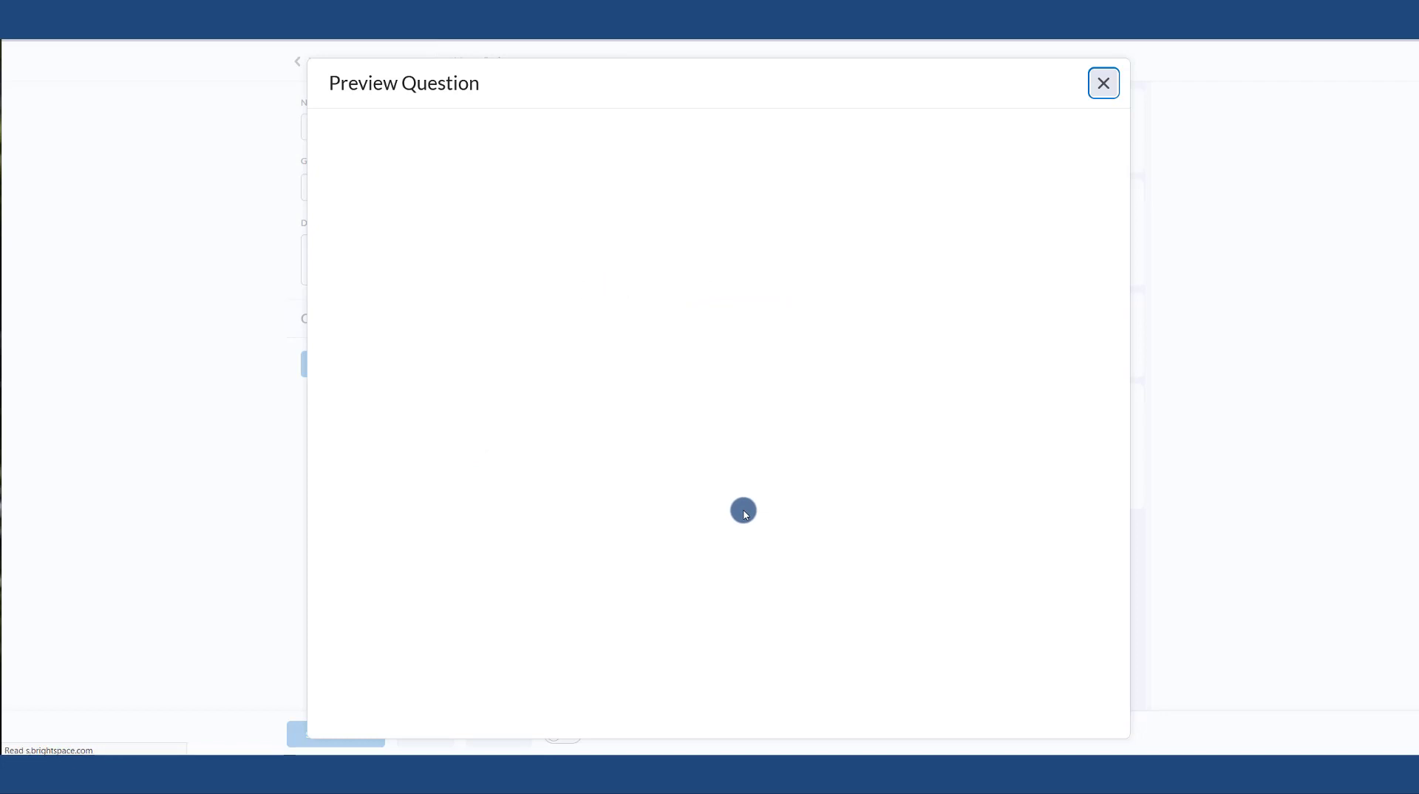
pyautogui.scroll(-2, 744, 507)
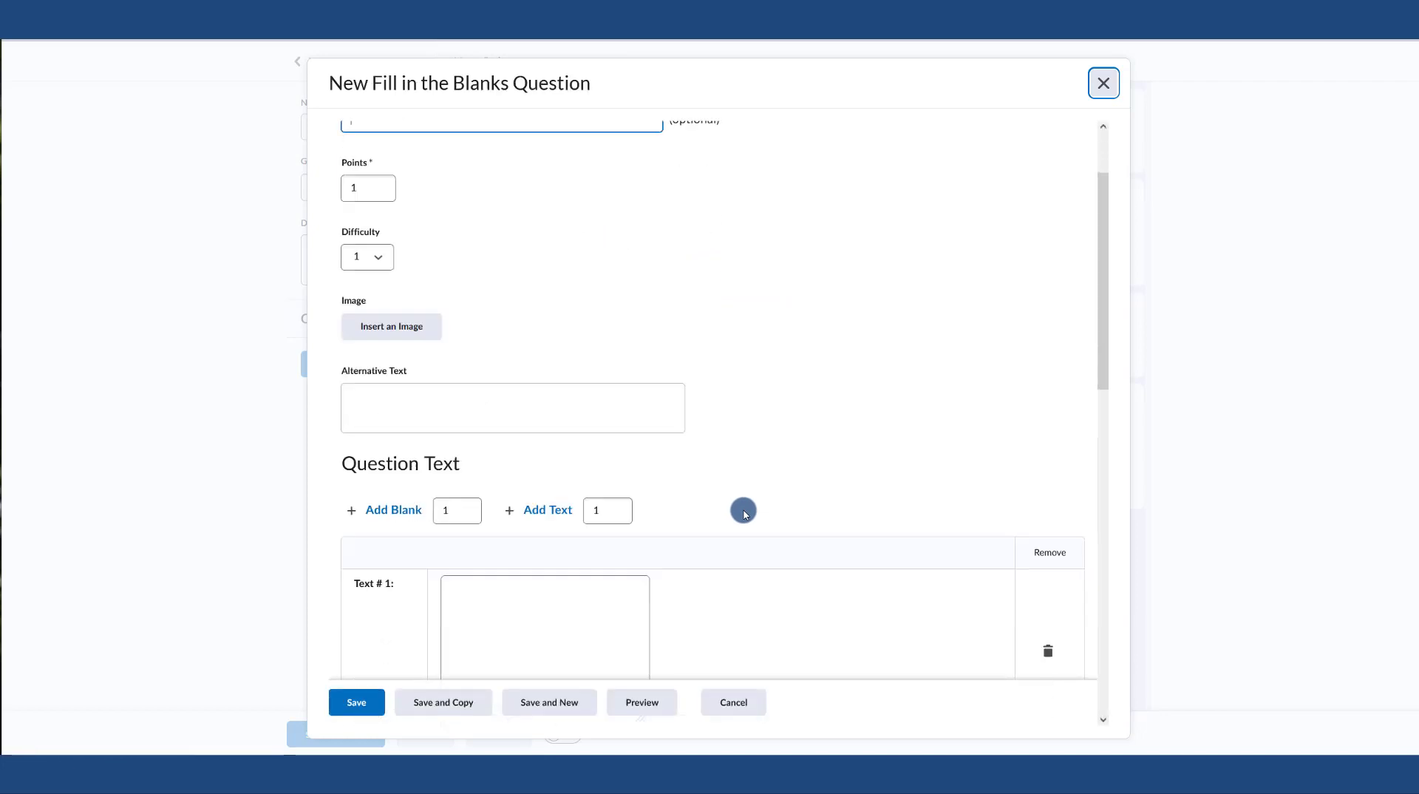
pyautogui.click(544, 707)
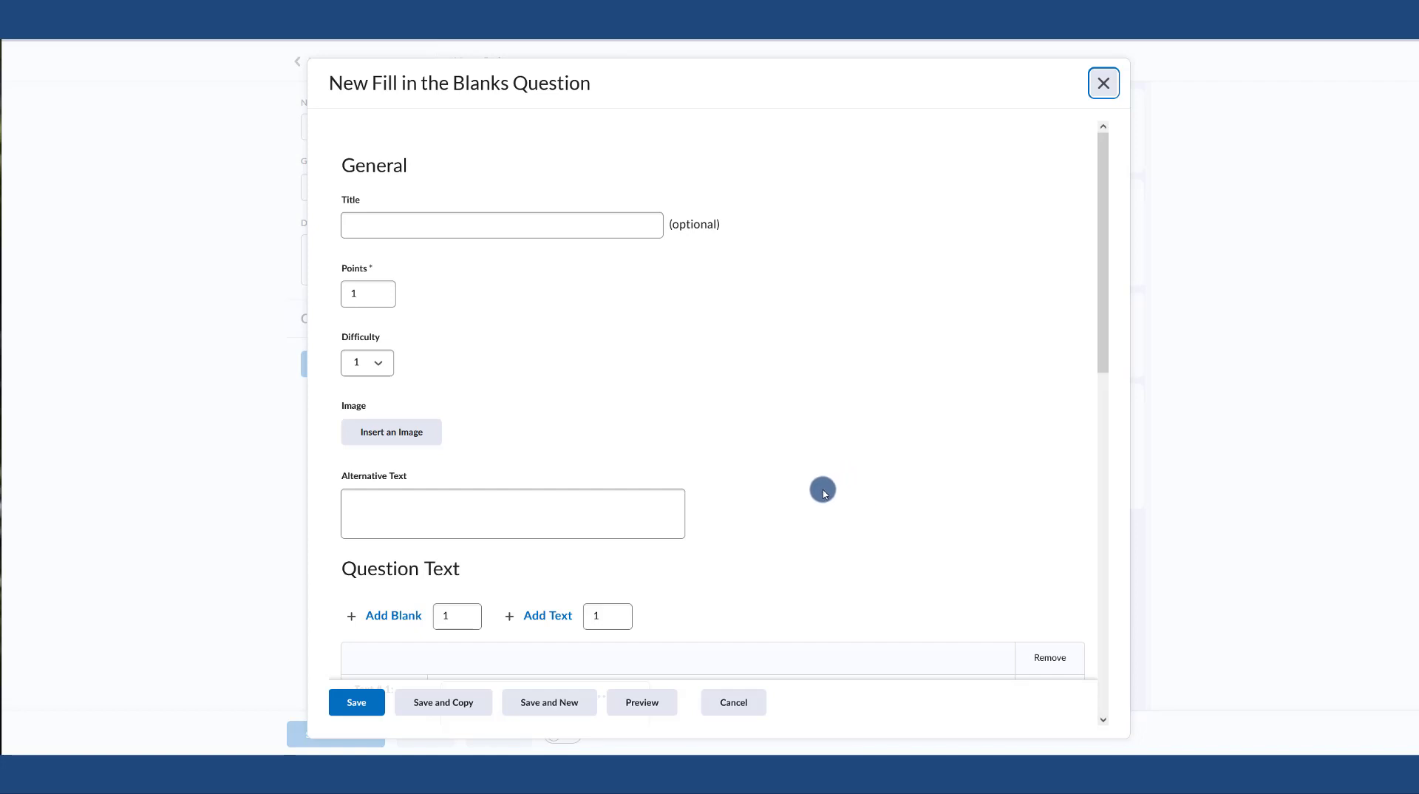
# - Write "The primary colors are red," followed by a blank answered "blue" with 100% weight and the closing text "and yellow."
pyautogui.scroll(-3, 818, 492)
pyautogui.scroll(-4, 819, 493)
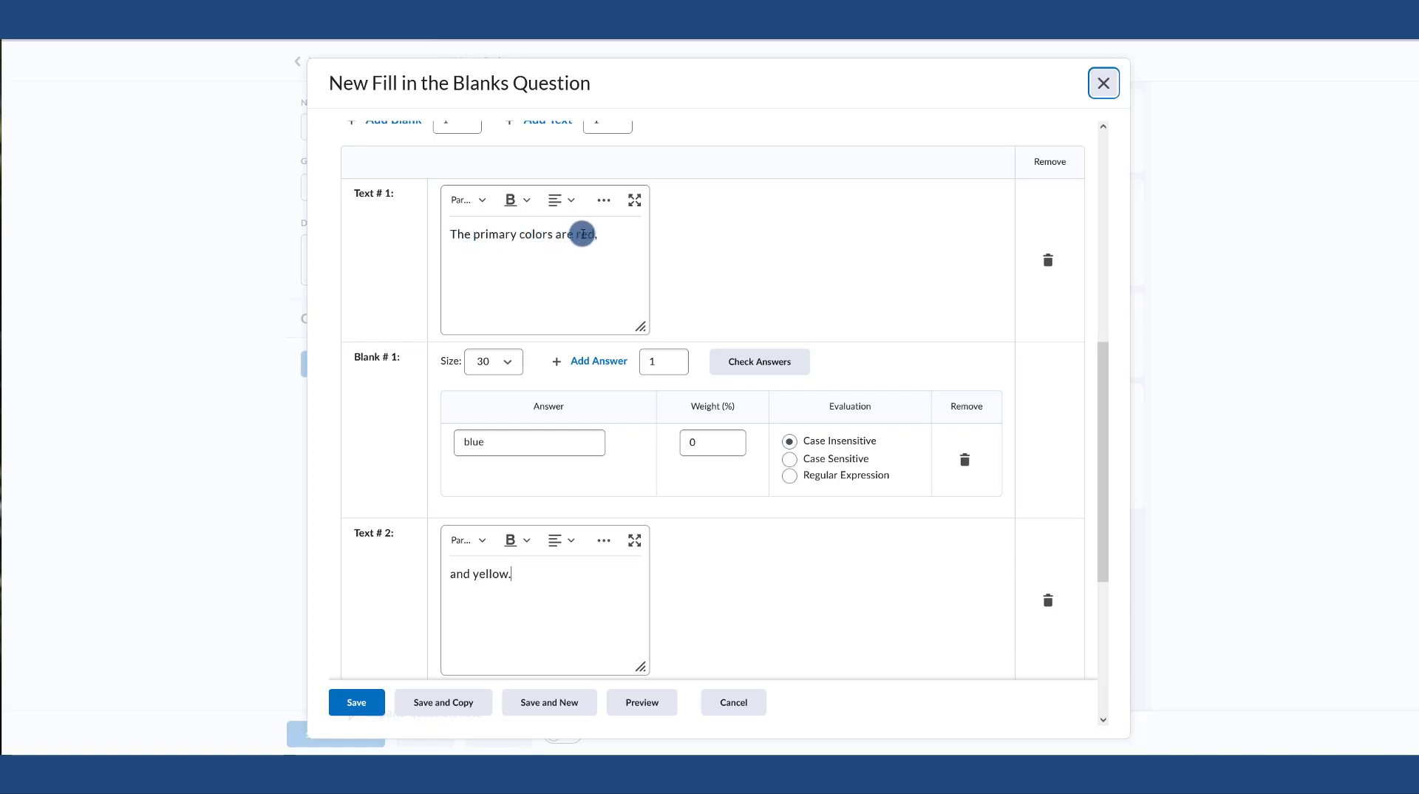
pyautogui.click(467, 443)
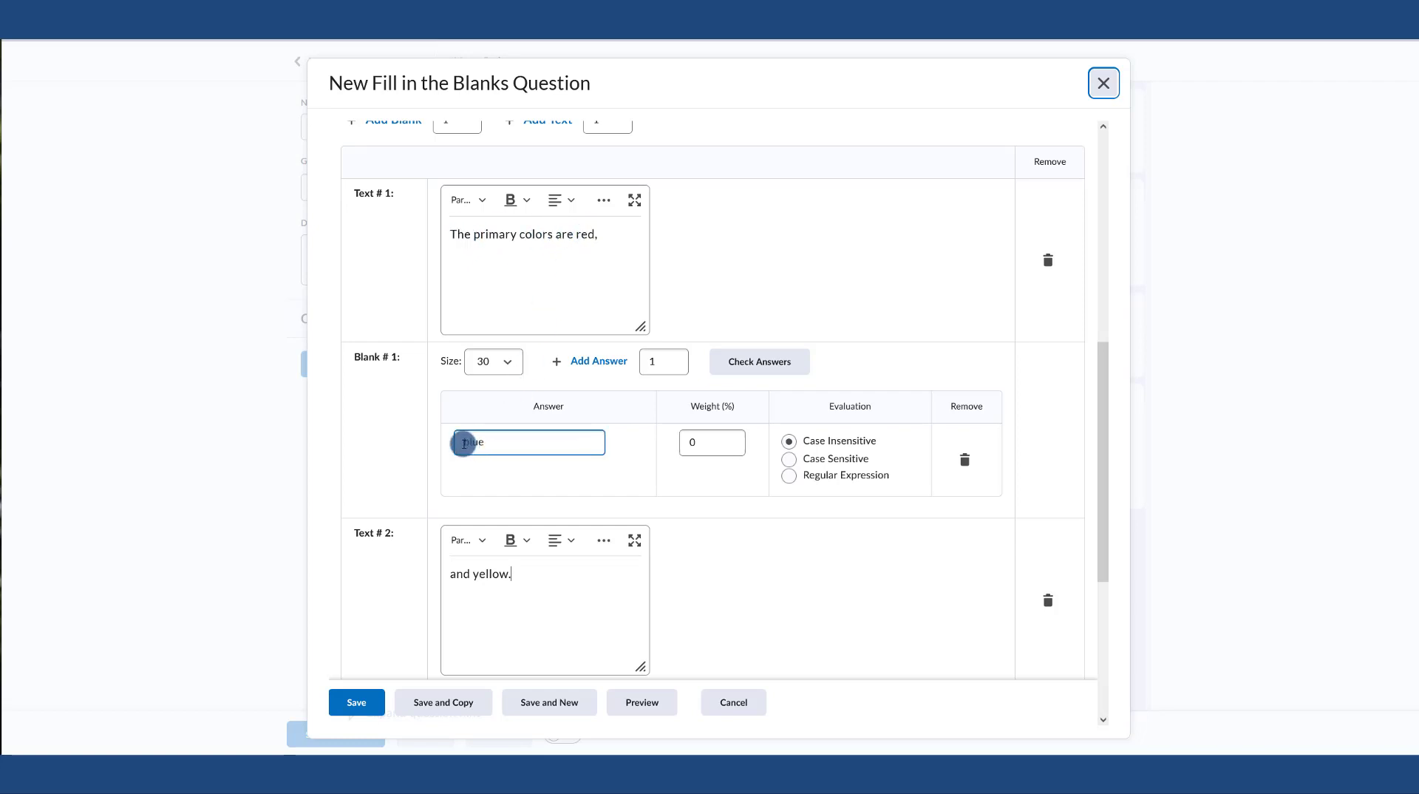
pyautogui.click(681, 442)
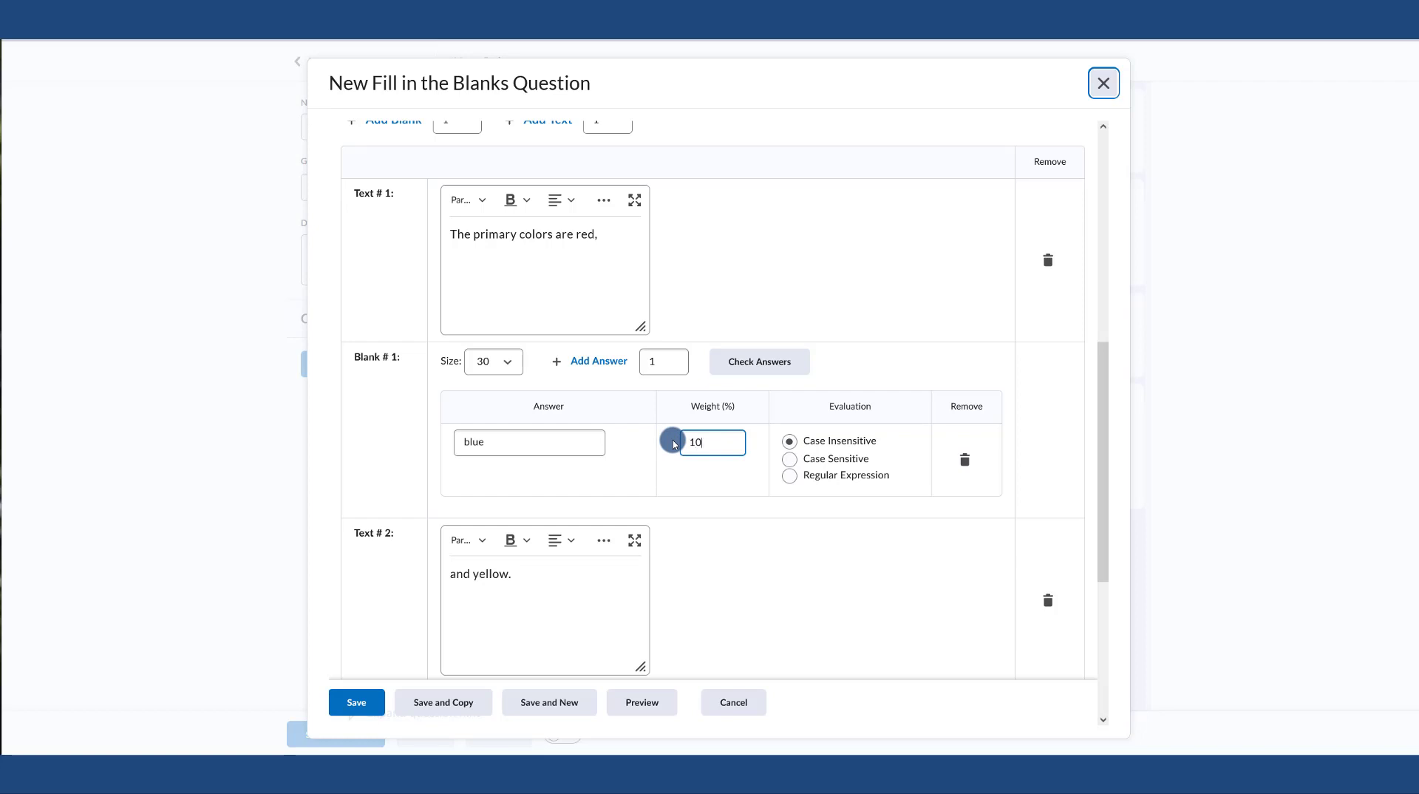
pyautogui.click(593, 452)
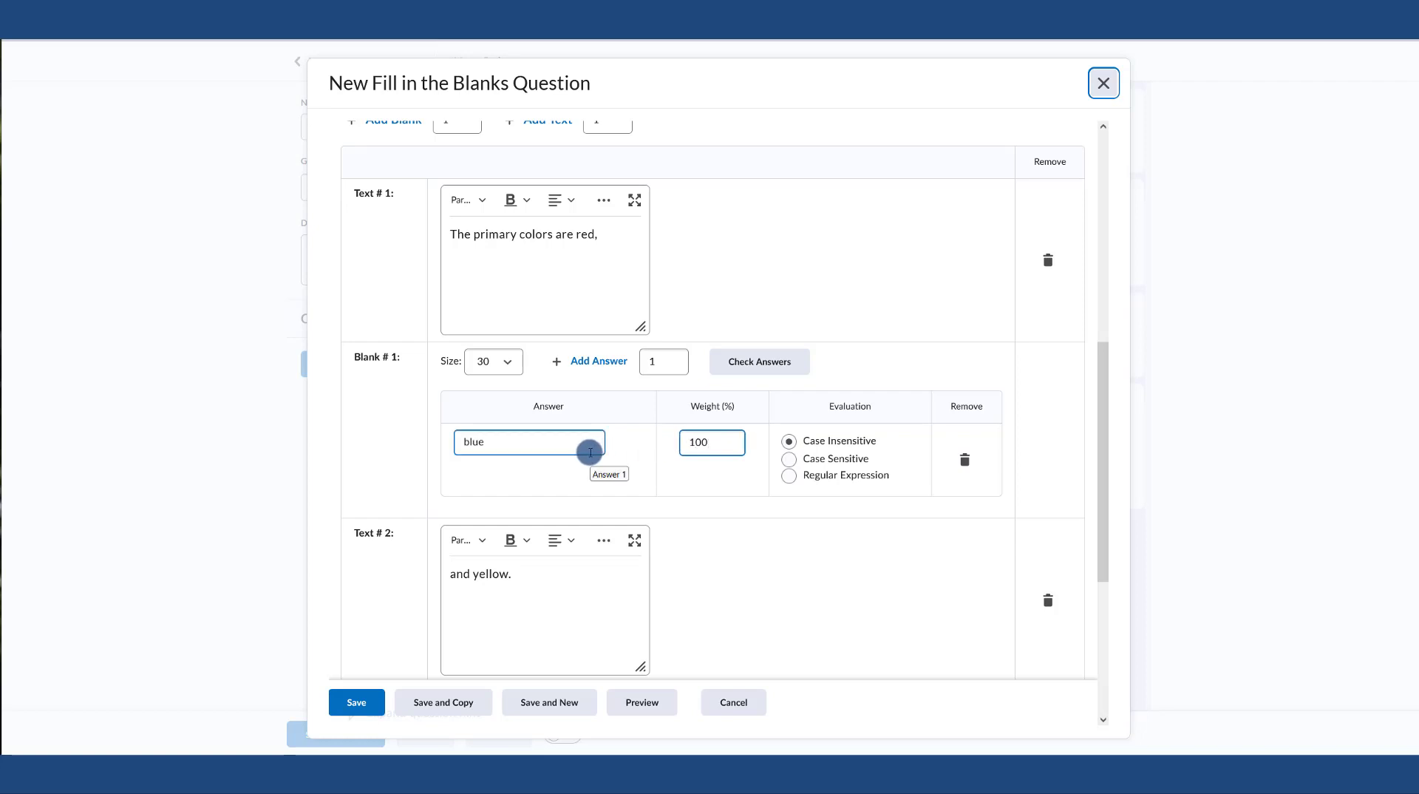
# - Preview how the primary colors question appears when taken and graded, and return to editing it
pyautogui.scroll(-1, 539, 528)
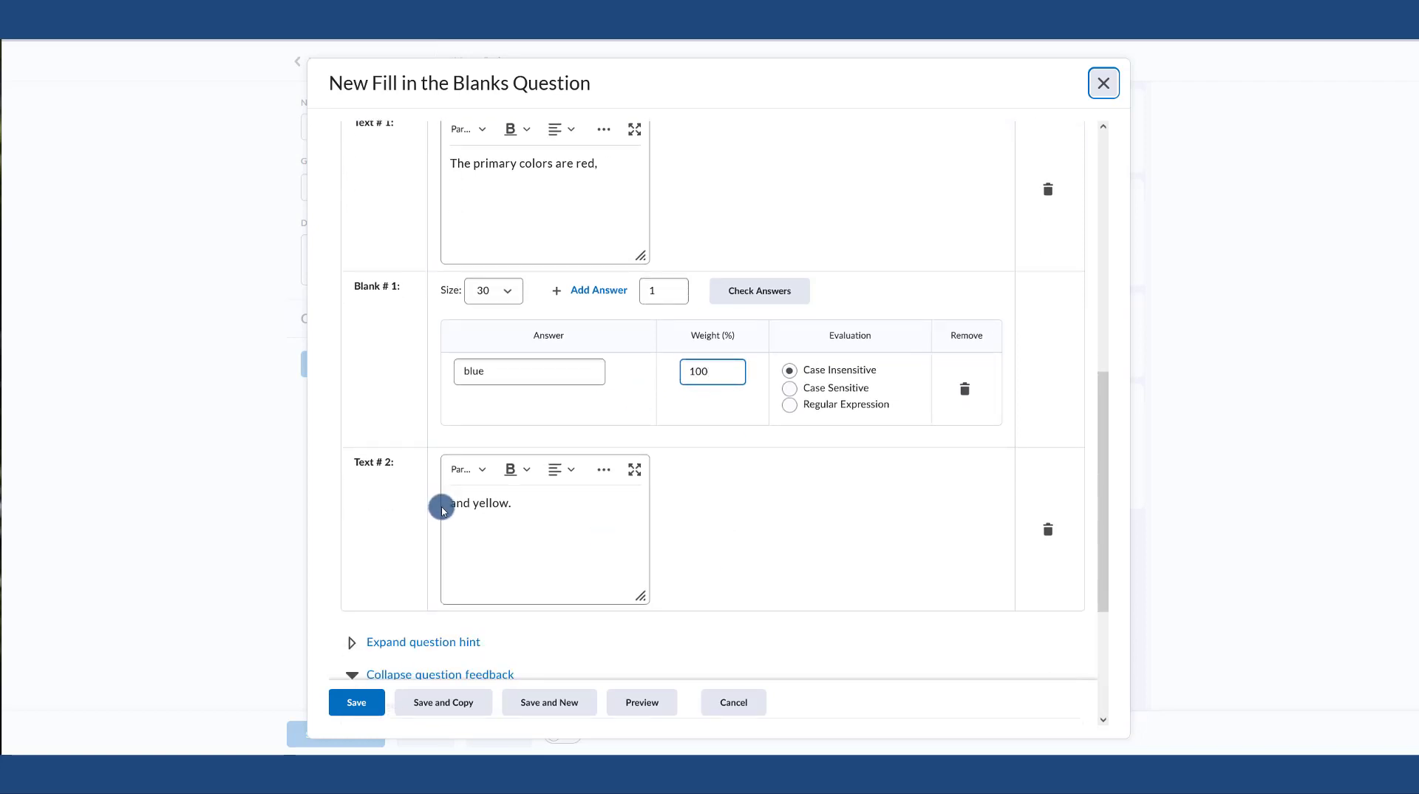
pyautogui.scroll(-3, 691, 525)
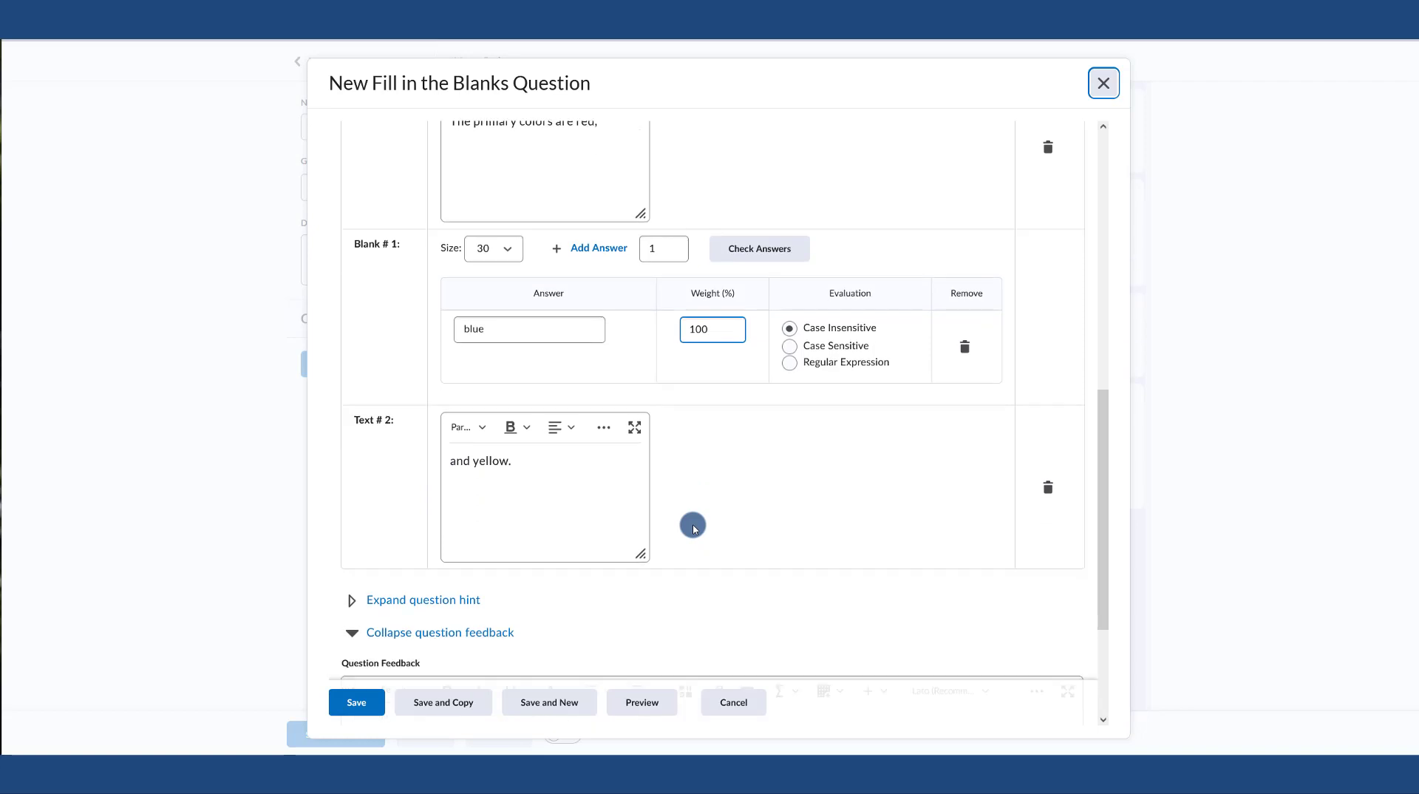
pyautogui.click(656, 704)
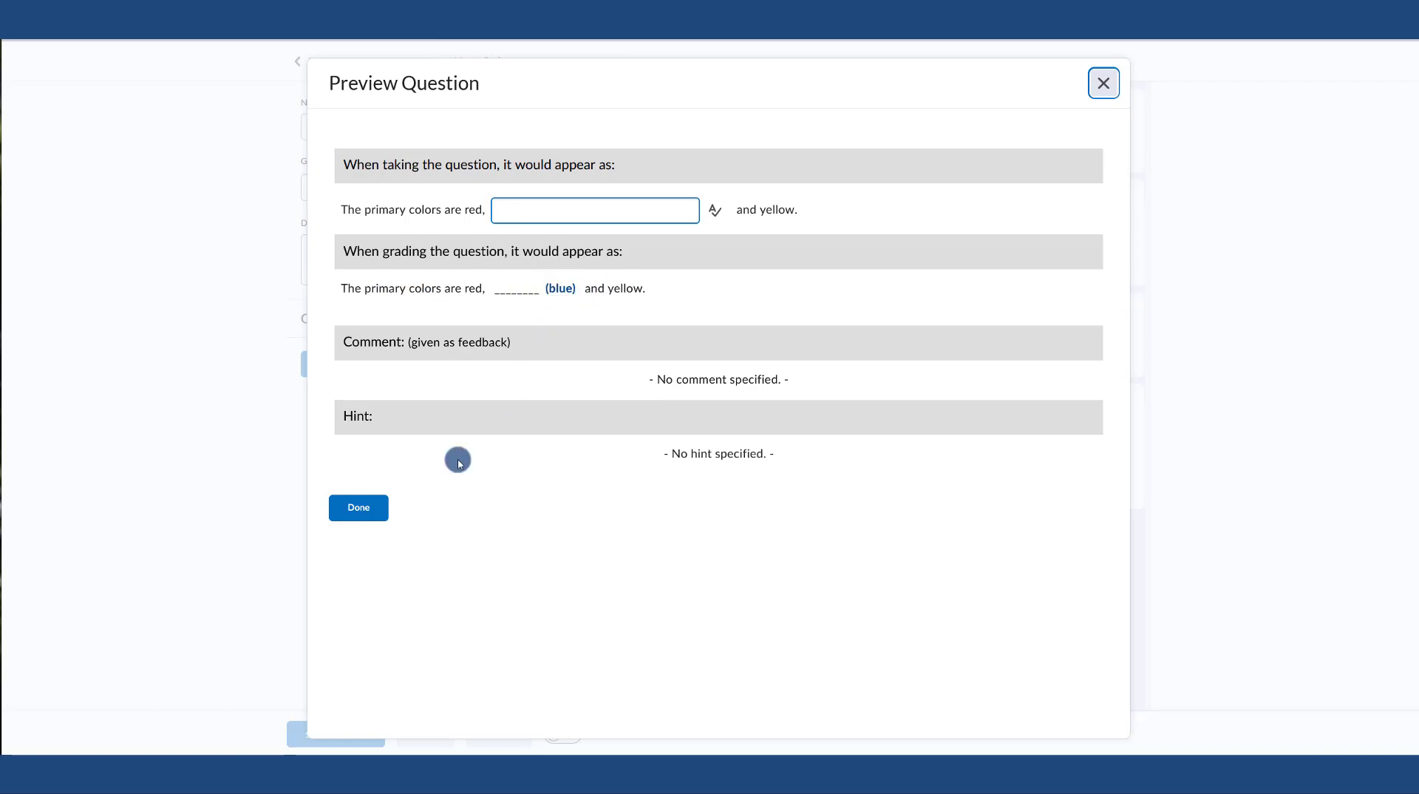
pyautogui.click(361, 508)
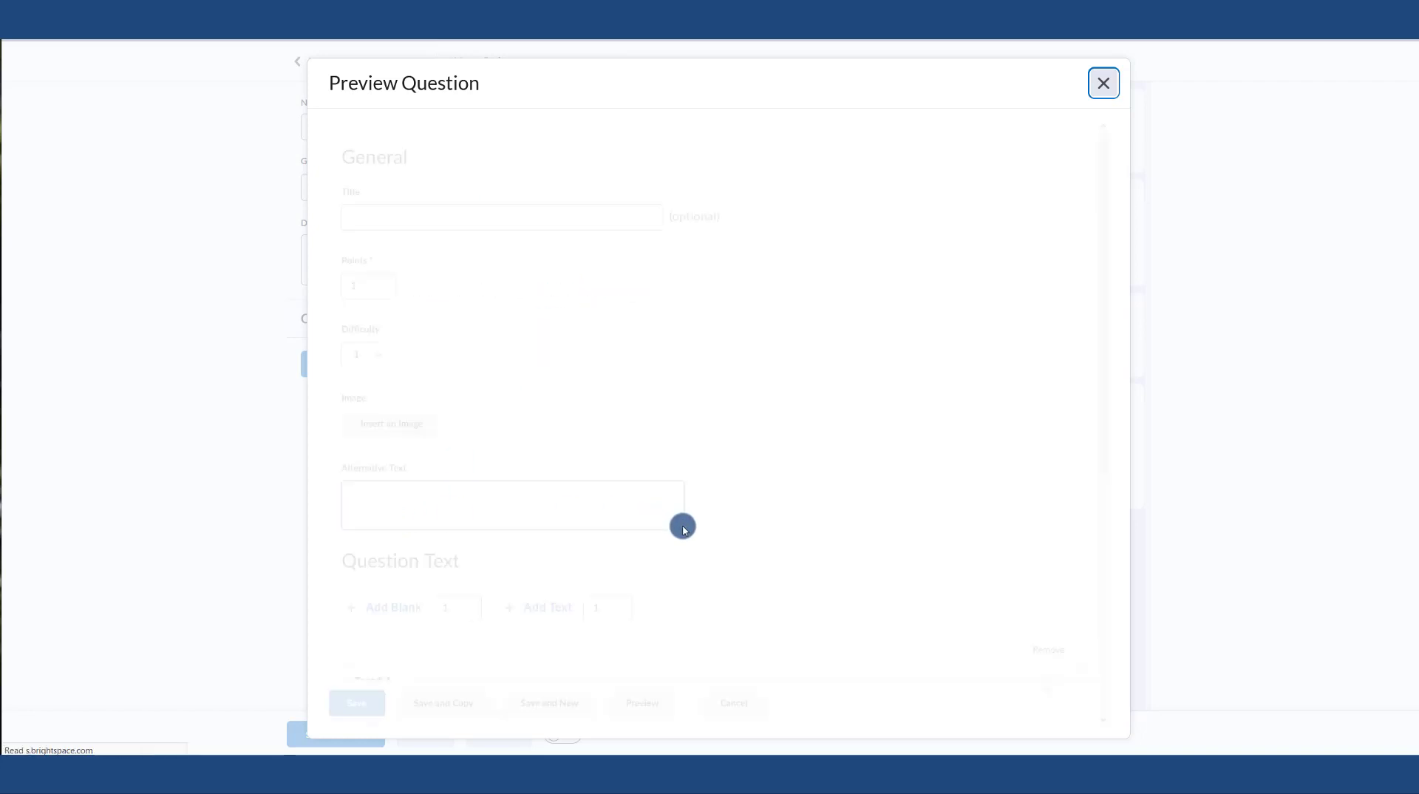
# - Set the primary colors question's points to 2, save it and start a new question
pyautogui.scroll(-1, 443, 310)
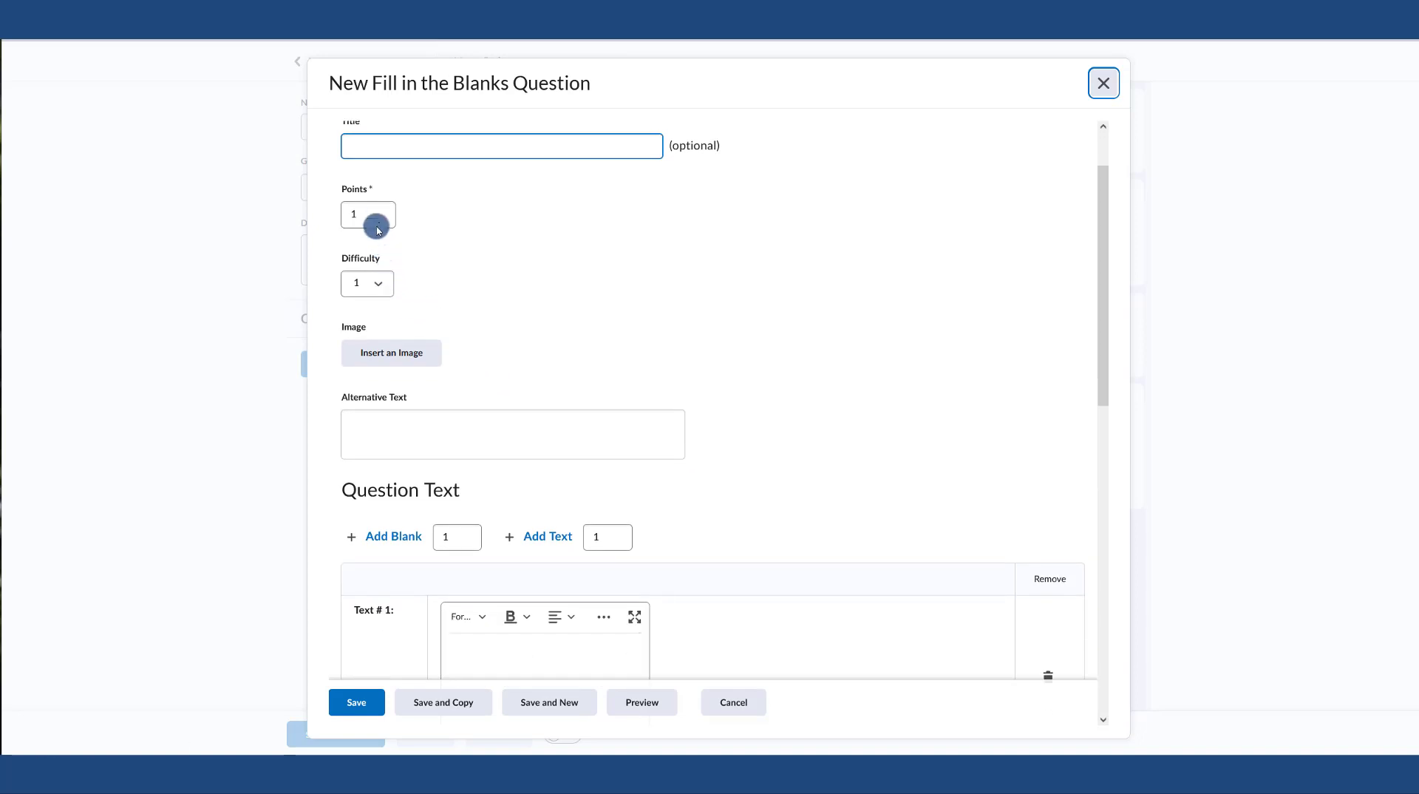
pyautogui.moveTo(370, 214); pyautogui.dragTo(338, 215)
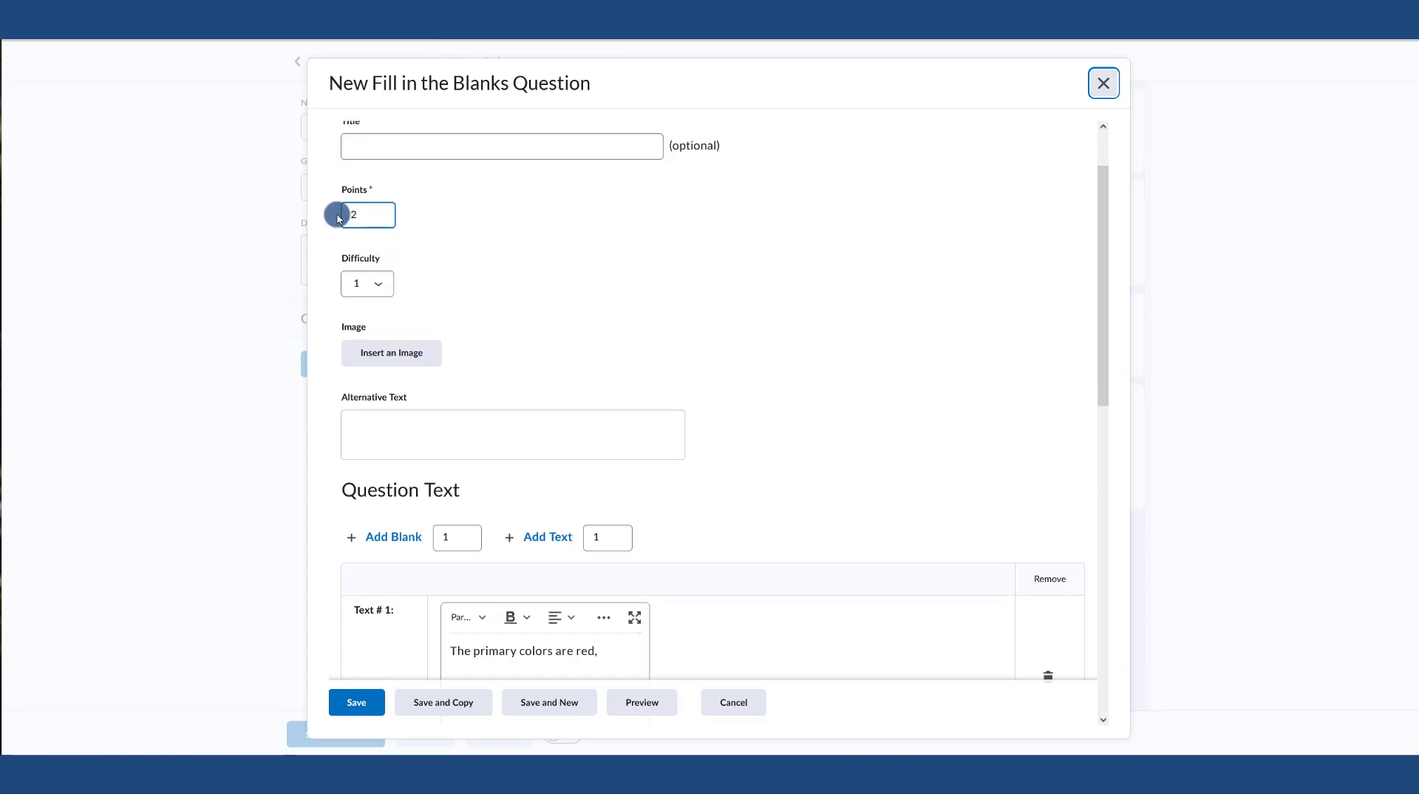
pyautogui.write('2')
pyautogui.scroll(1, 451, 260)
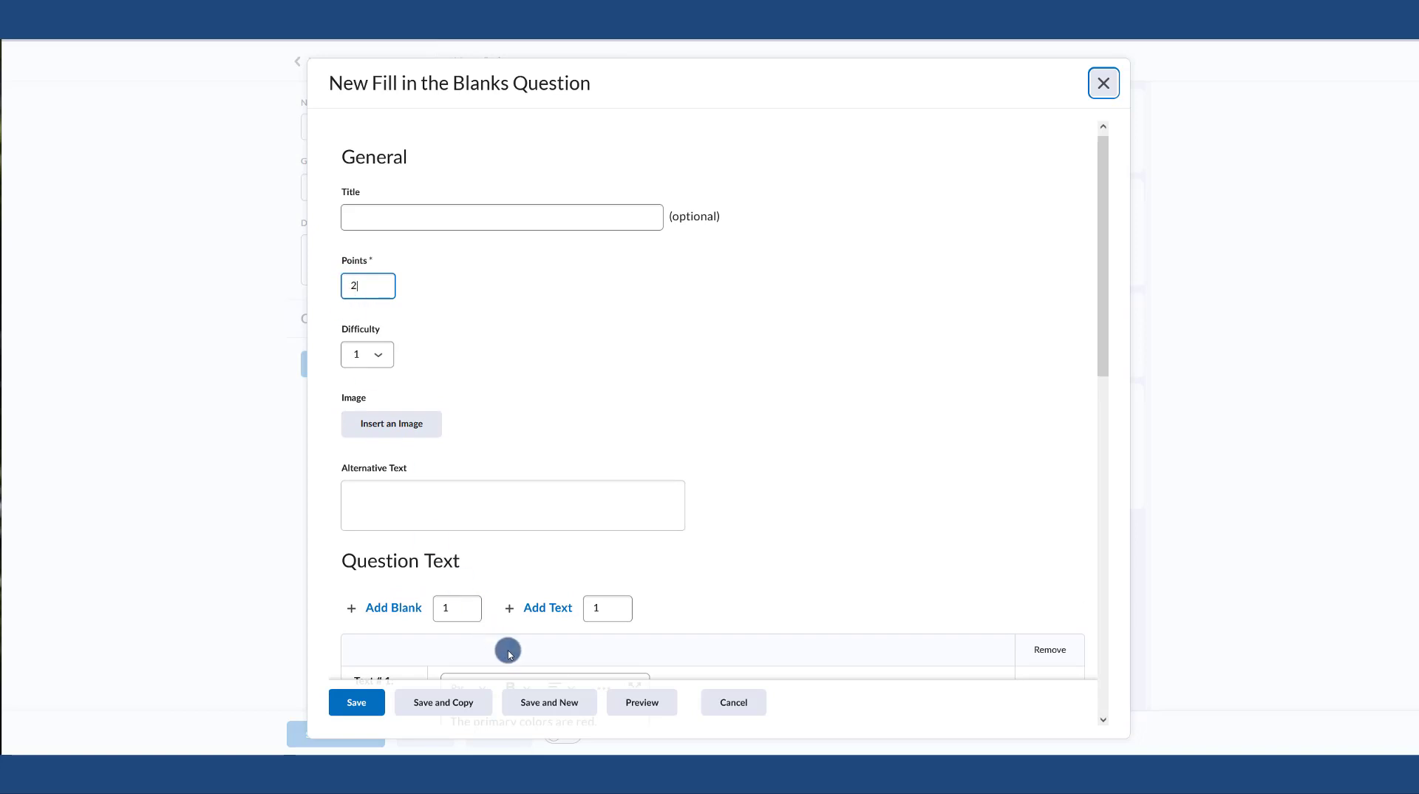
pyautogui.click(551, 702)
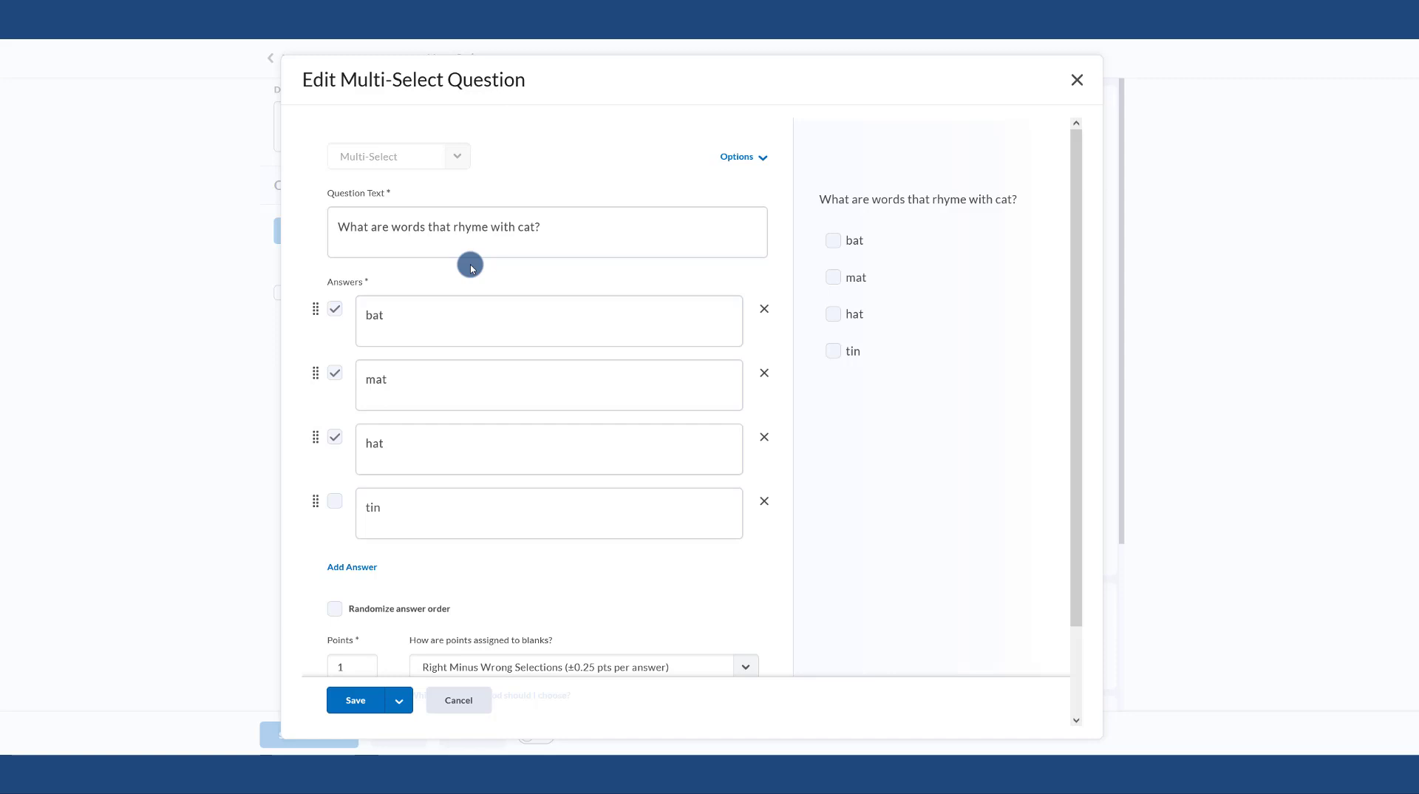
# - Check the rhyming multi-select question's text and correct answers, and set its points assignment to Correct Selections (0.25 pts per answer)
pyautogui.click(473, 244)
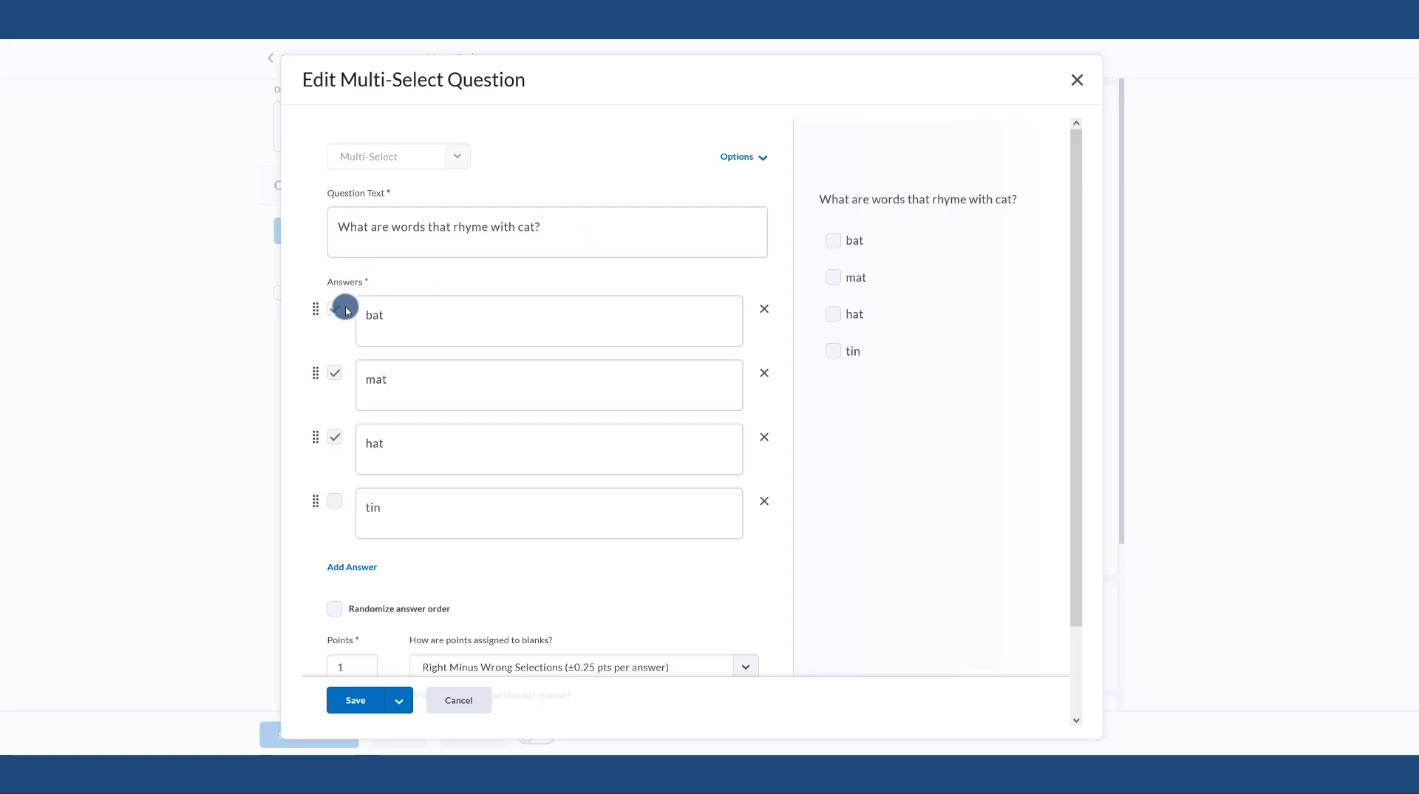
pyautogui.click(331, 376)
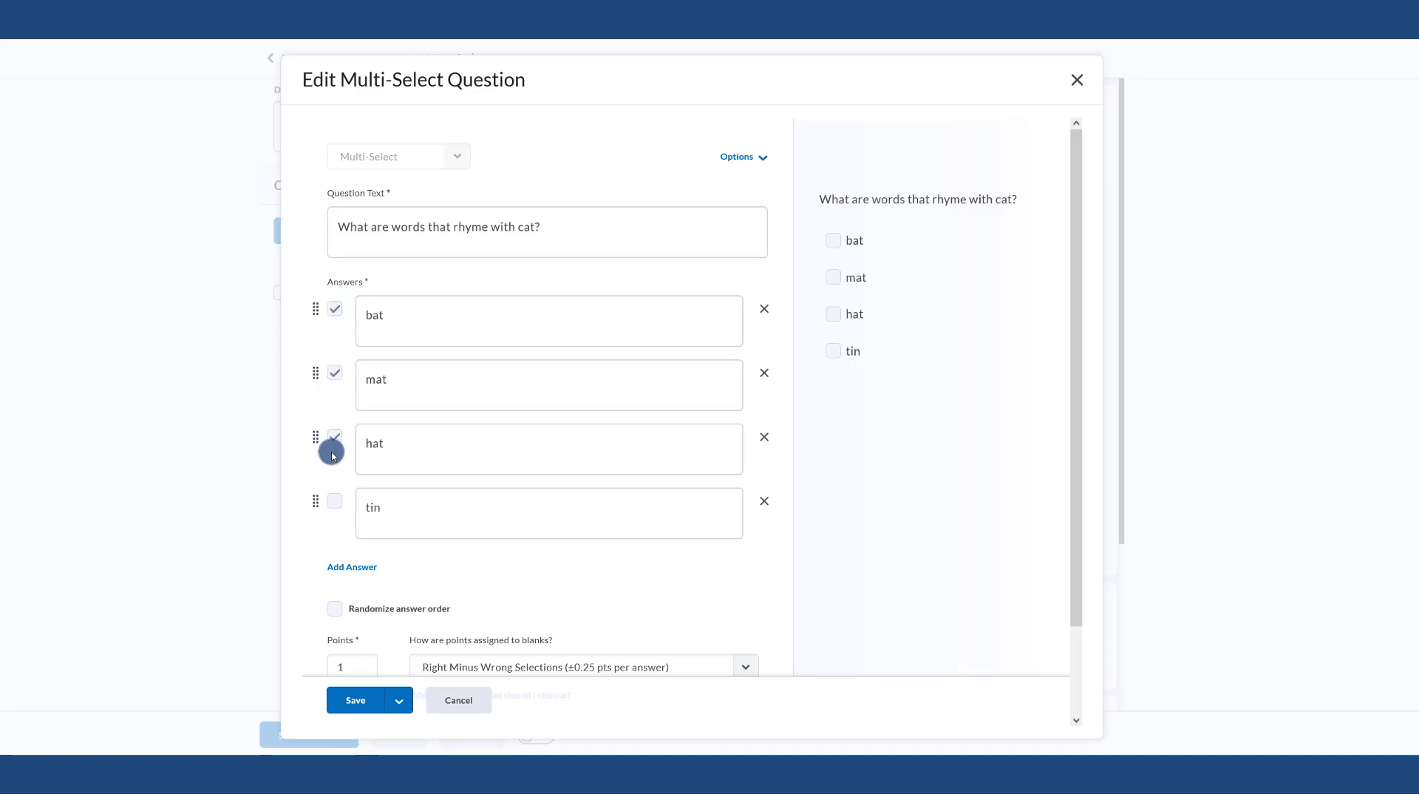
pyautogui.scroll(-3, 331, 453)
pyautogui.click(448, 569)
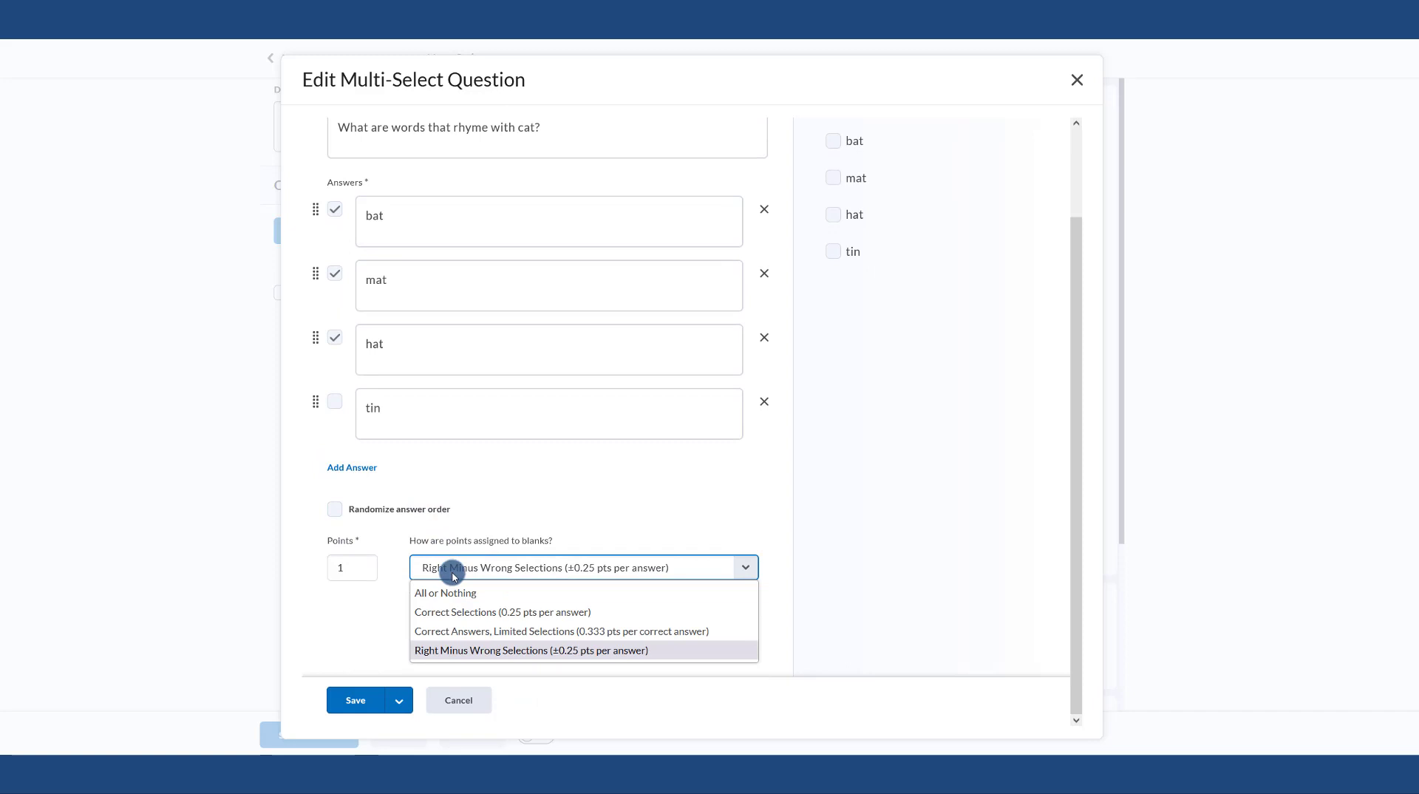
pyautogui.click(461, 613)
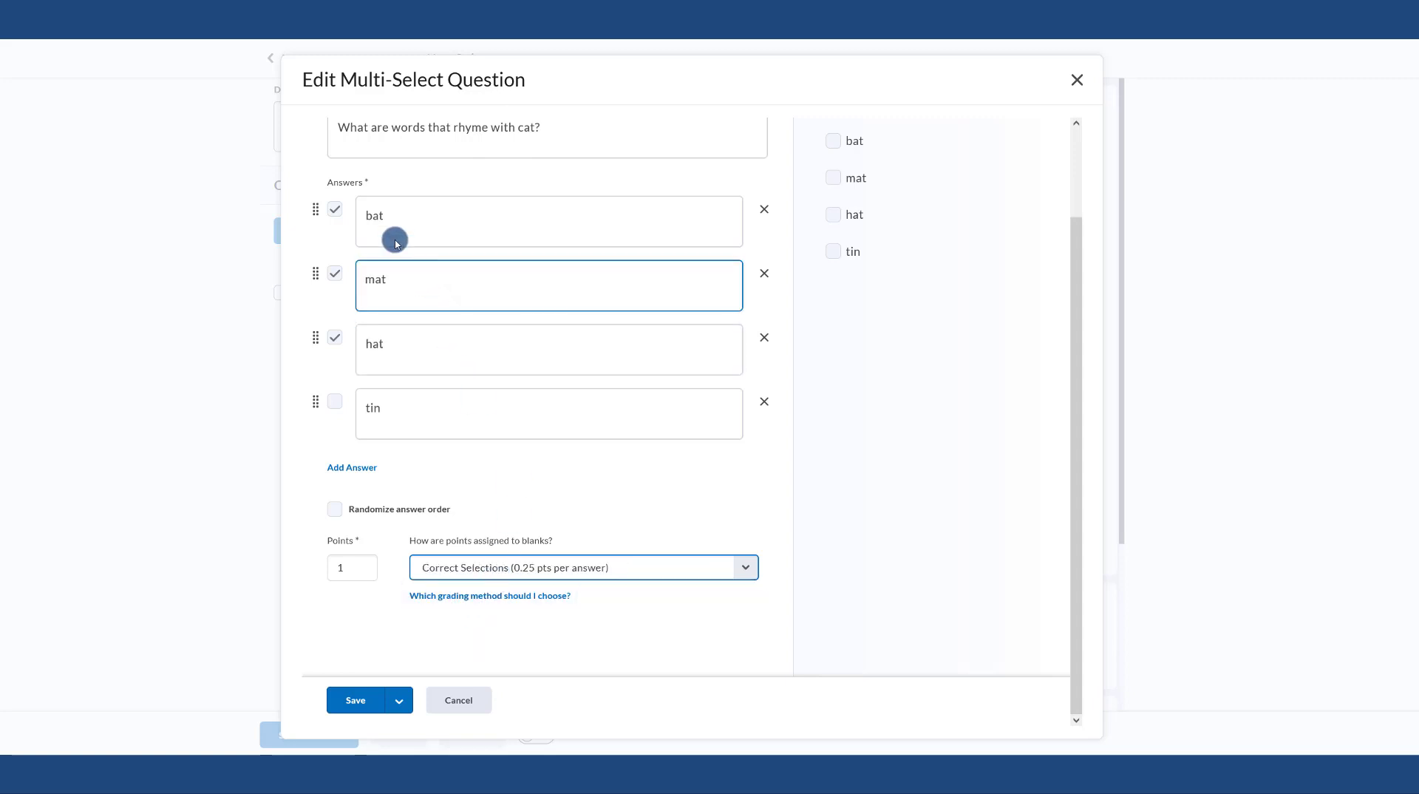
# - Set the multi-select question's points assignment to Right Minus Wrong Selections (±0.25 pts per answer)
pyautogui.click(382, 276)
pyautogui.click(469, 569)
pyautogui.click(471, 651)
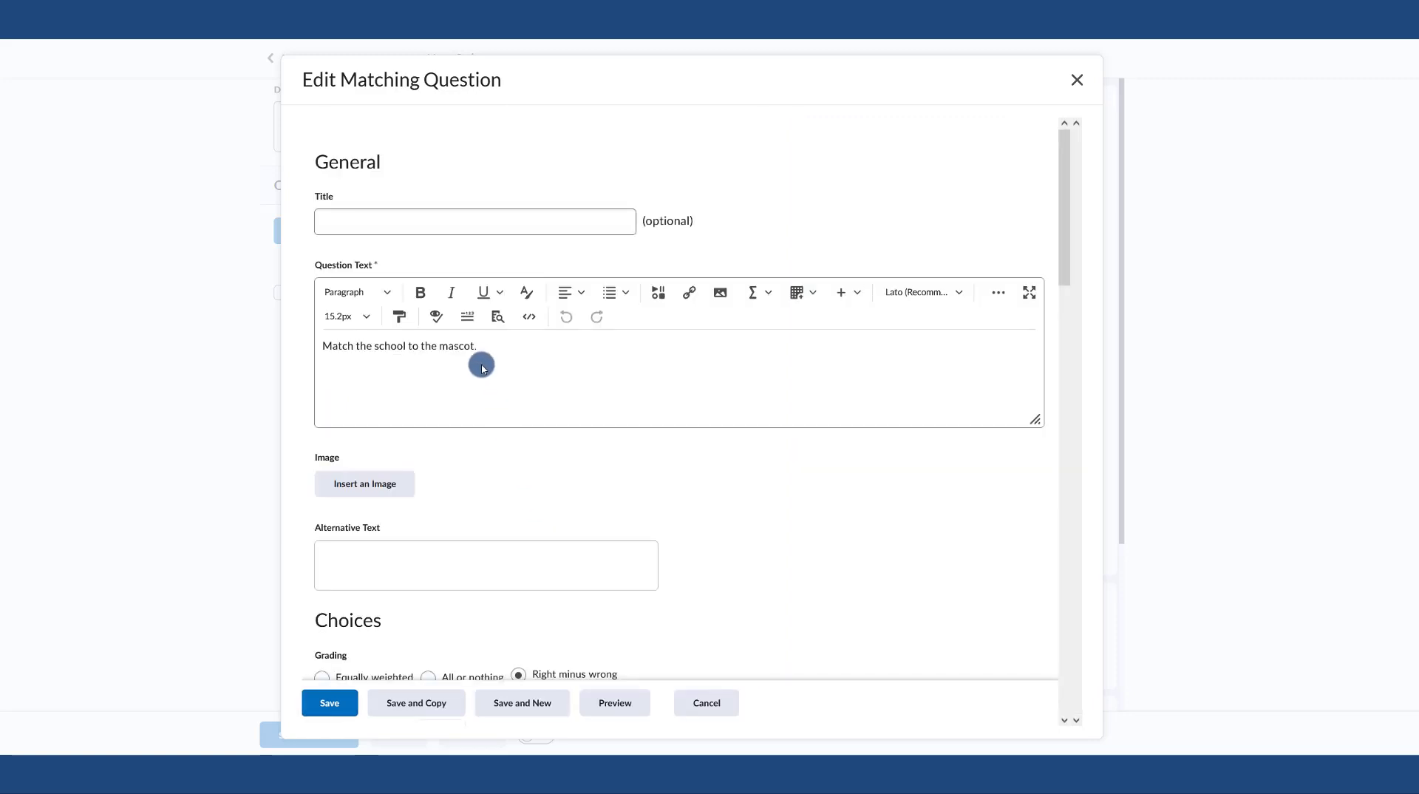
# - Review the school-to-mascot matching question's text, grading options and mascot choices, down to the Matches section
pyautogui.moveTo(479, 345); pyautogui.dragTo(319, 345)
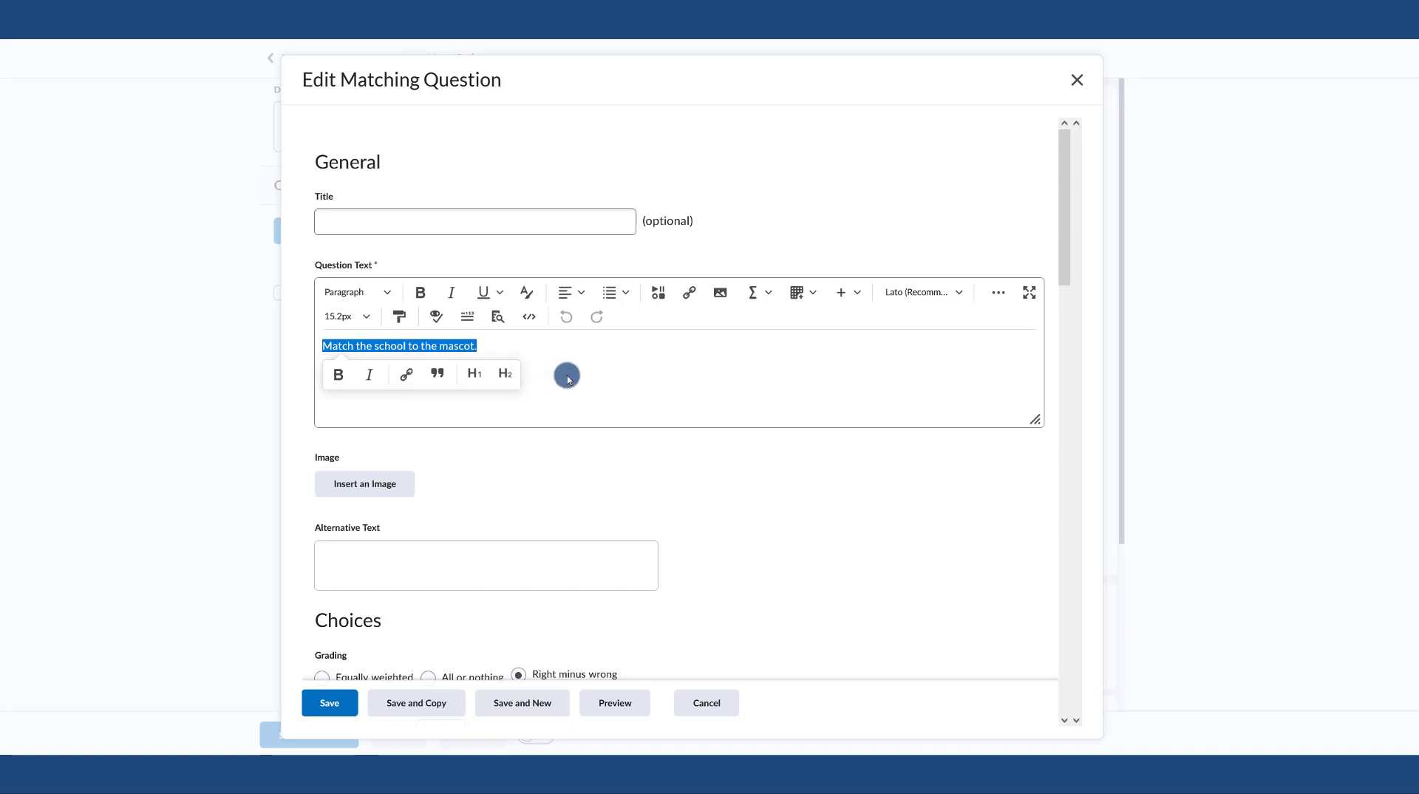
pyautogui.click(602, 379)
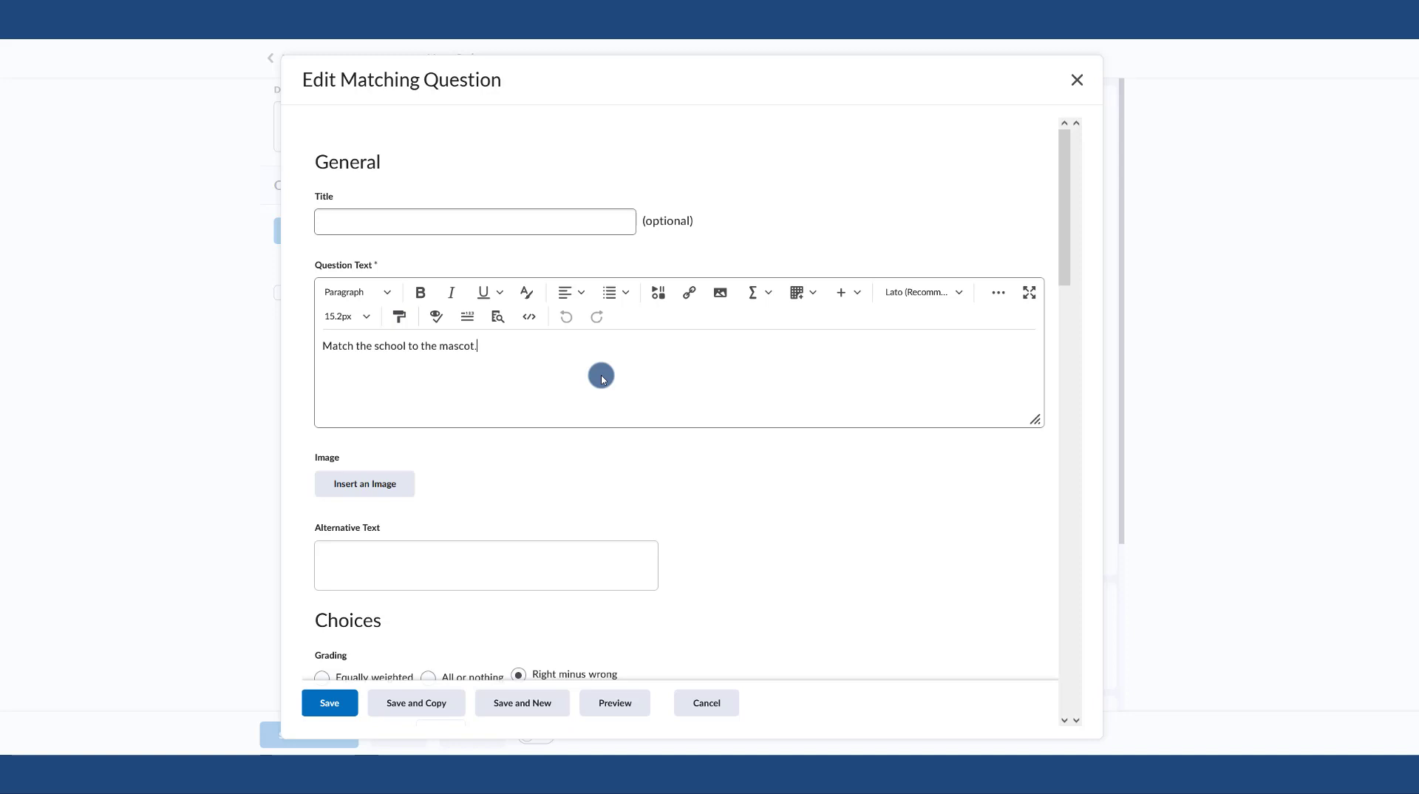
pyautogui.scroll(-4, 588, 366)
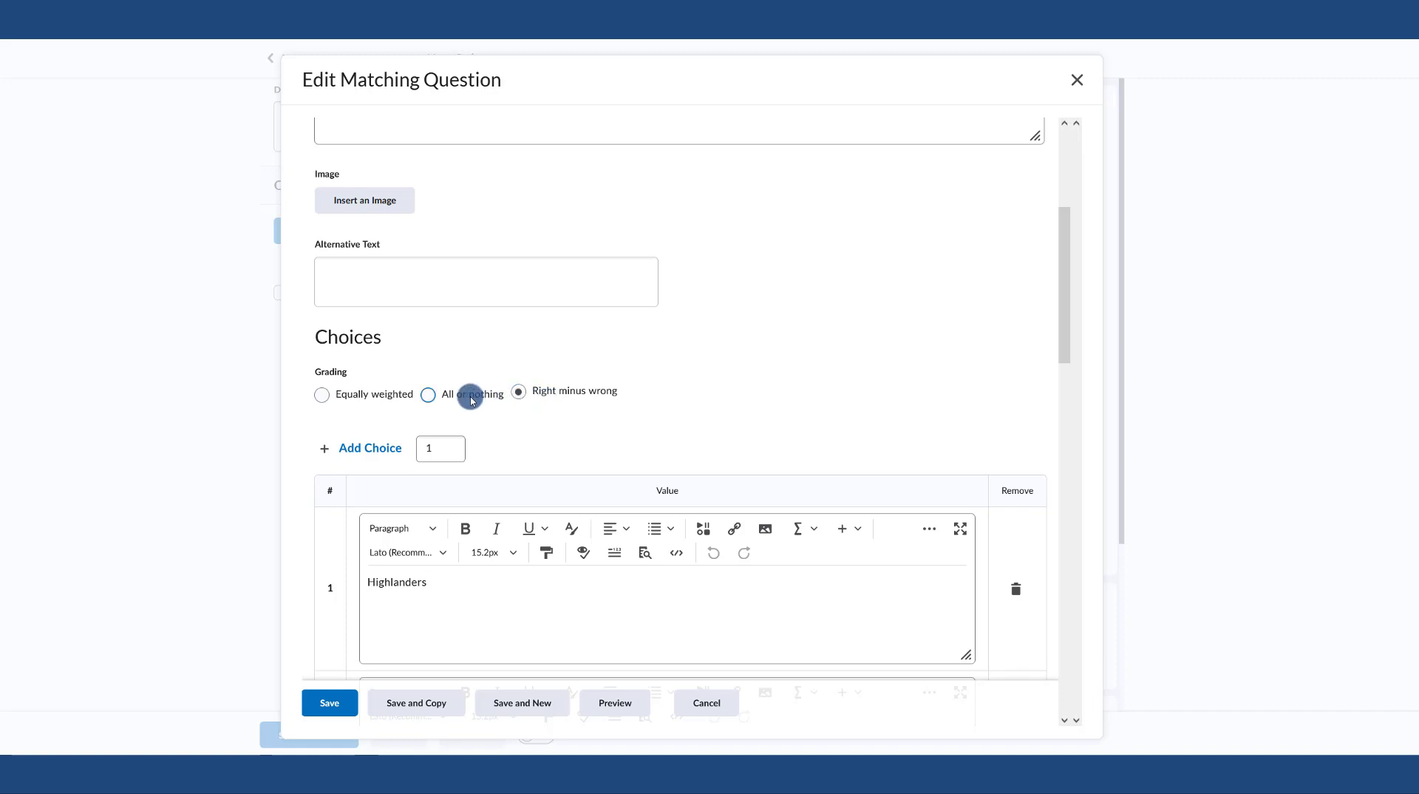
pyautogui.scroll(-2, 469, 396)
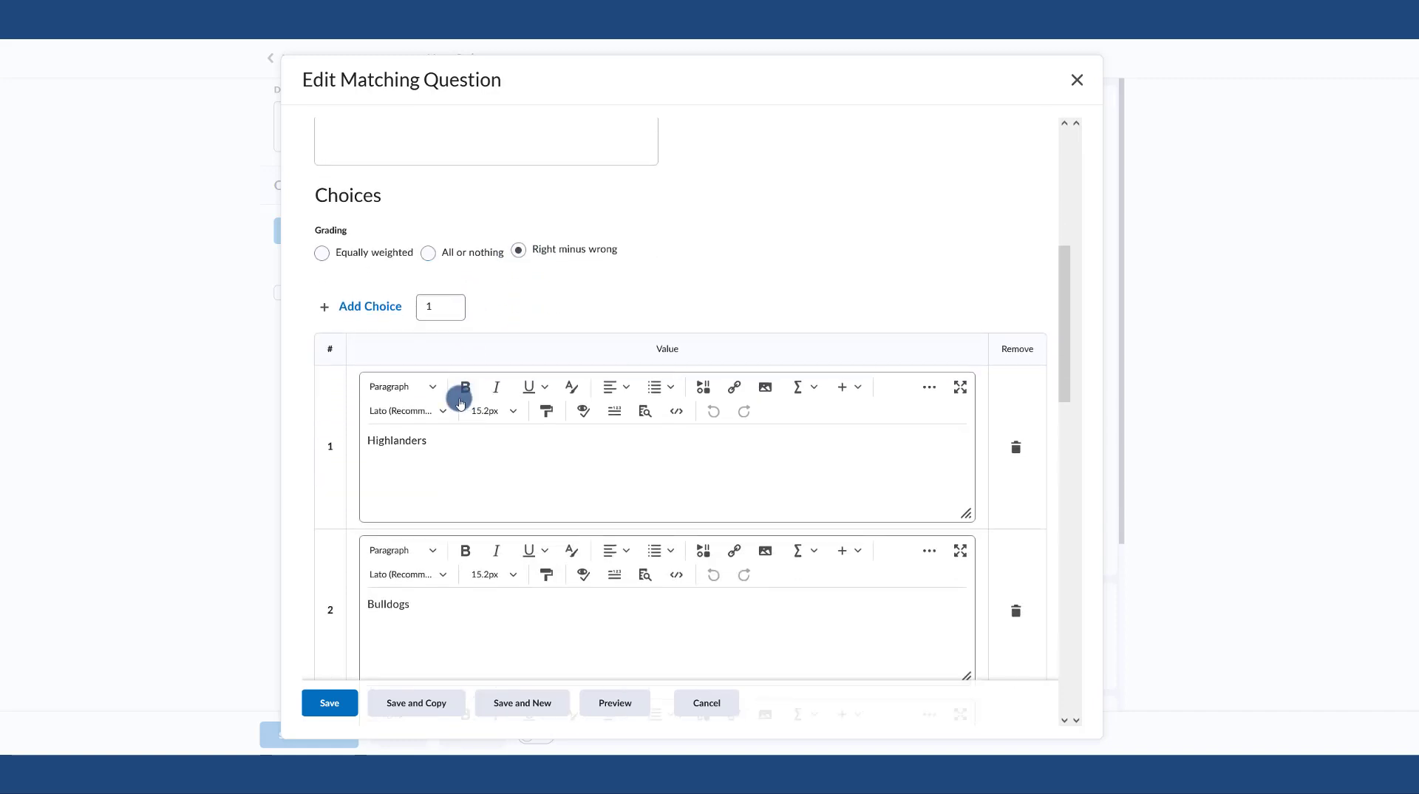
pyautogui.scroll(-1, 412, 484)
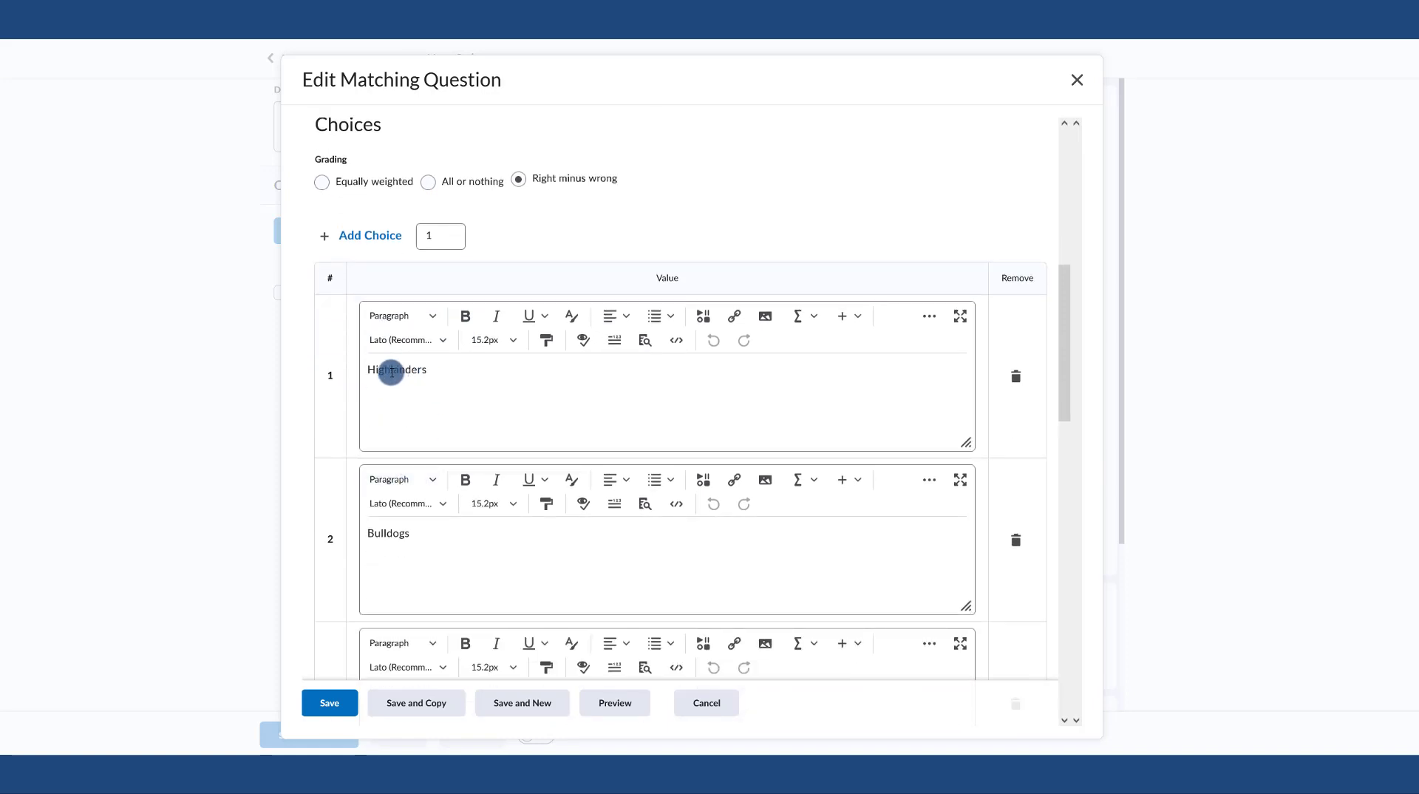
pyautogui.scroll(-1, 421, 560)
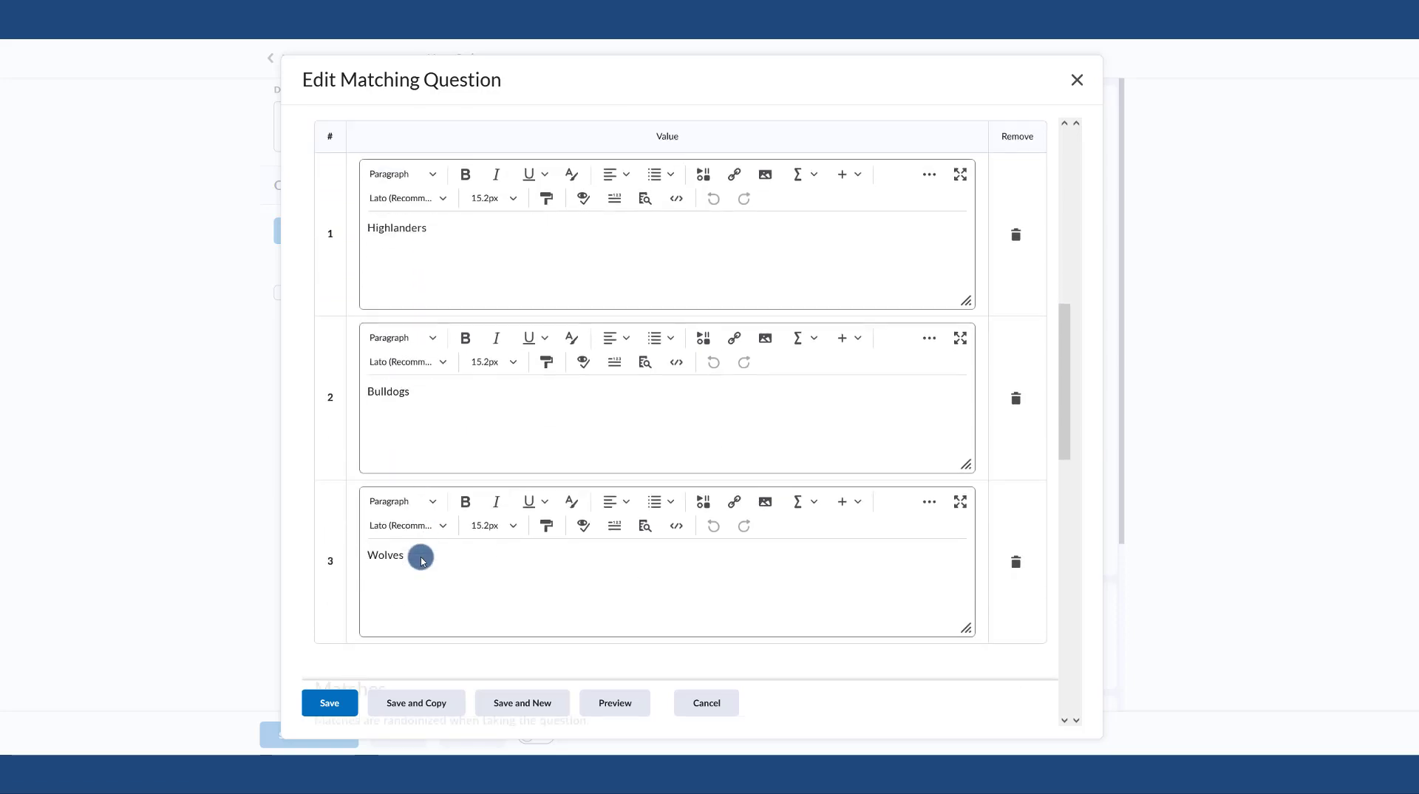
pyautogui.scroll(3, 421, 558)
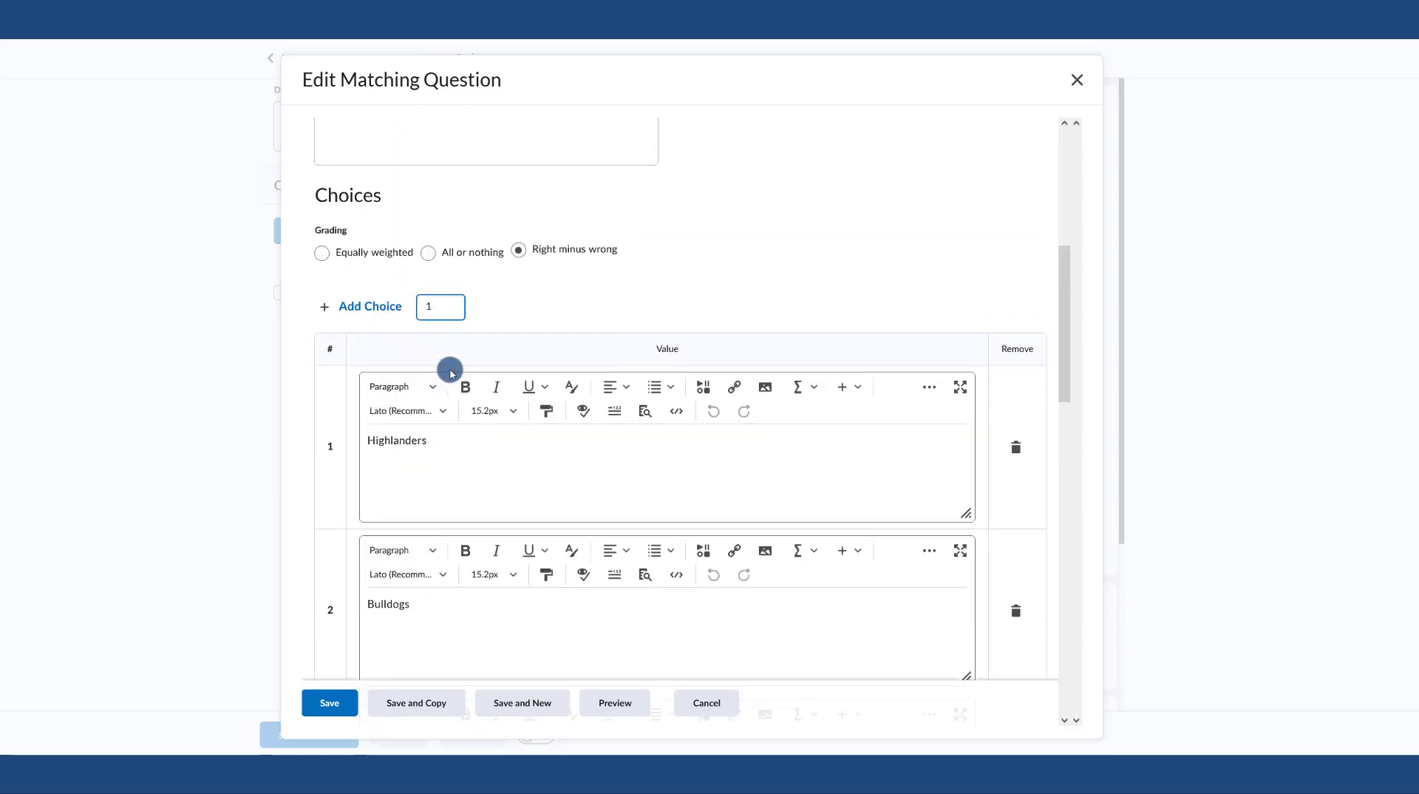
pyautogui.scroll(-4, 491, 555)
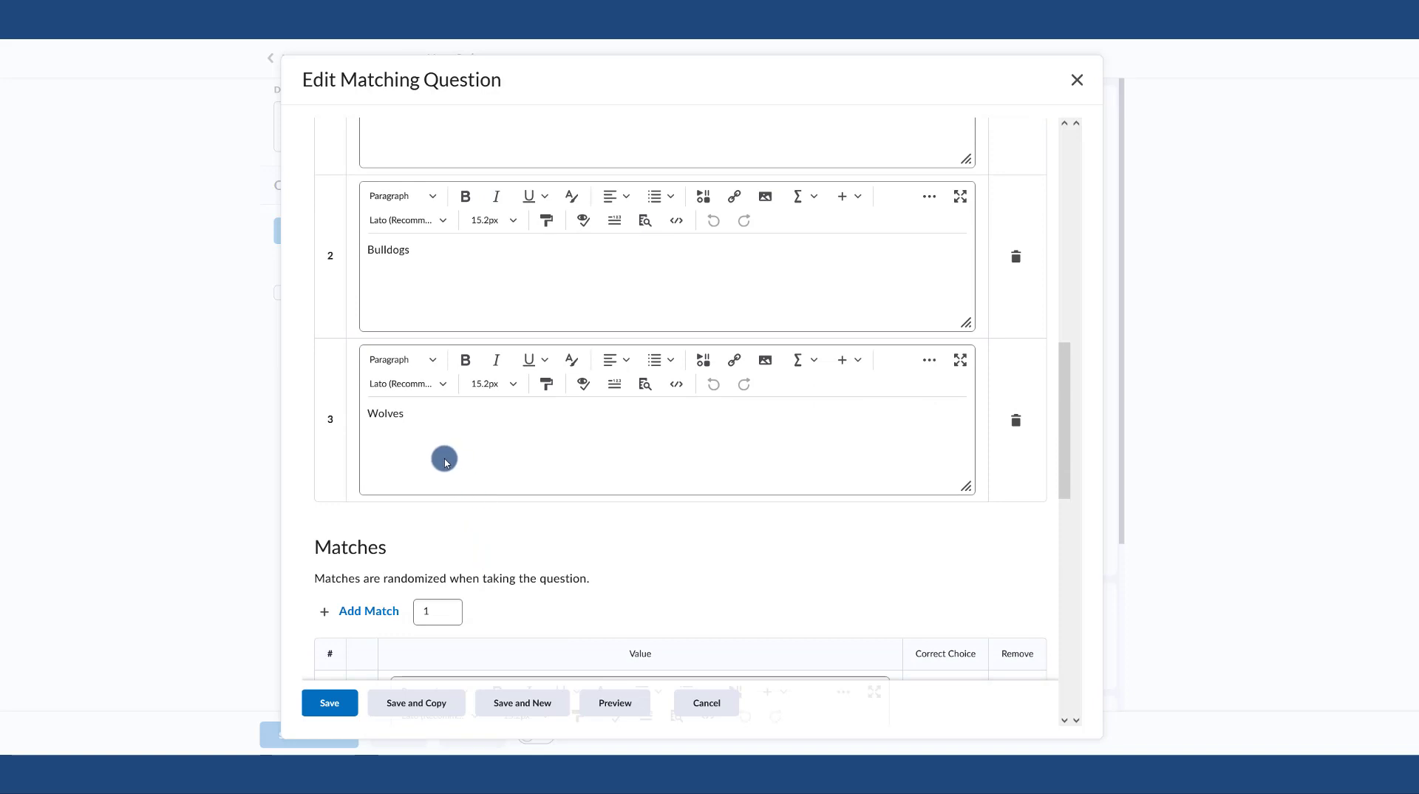
pyautogui.scroll(-1, 444, 461)
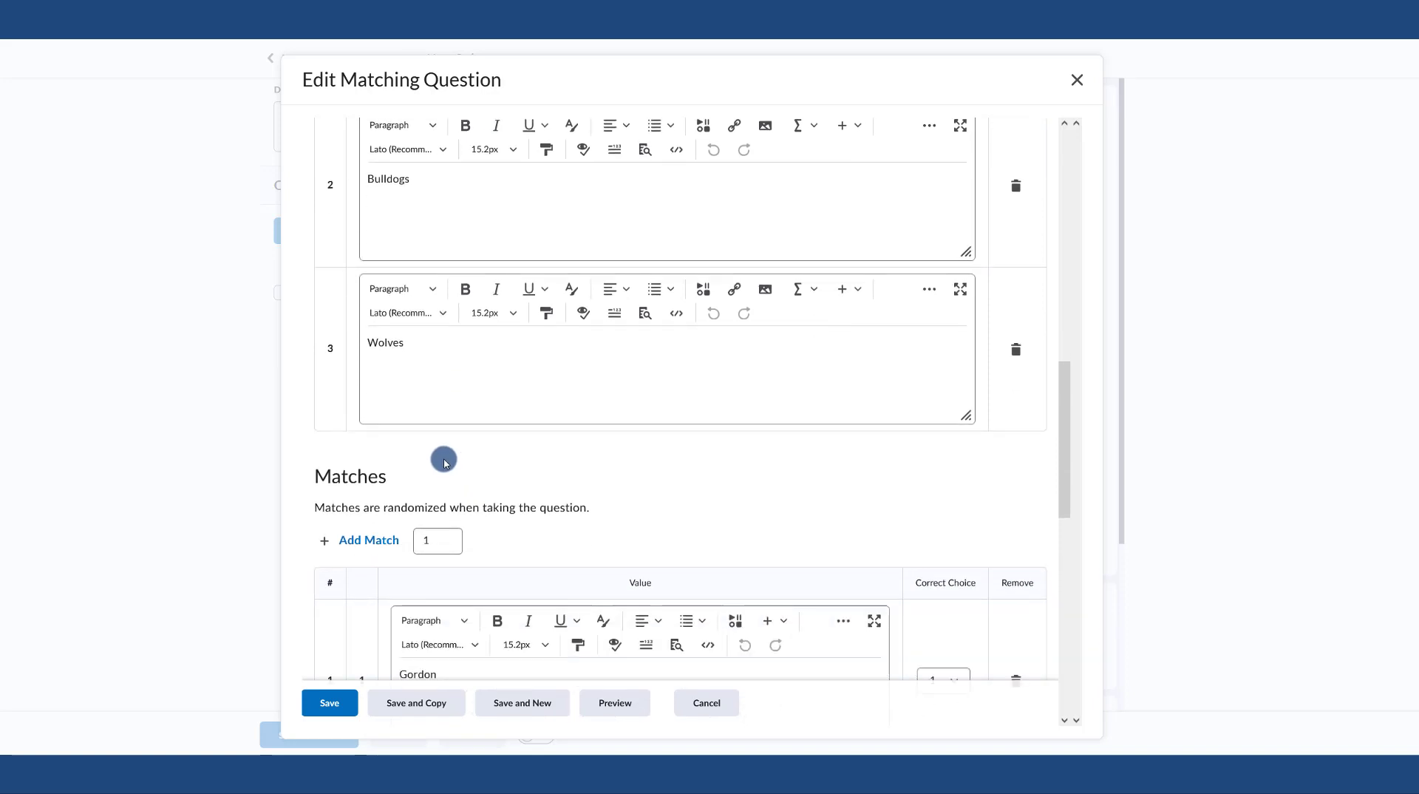
# - Compare the mascot choices with the schools in the Matches section and check each match's correct choice
pyautogui.scroll(4, 444, 461)
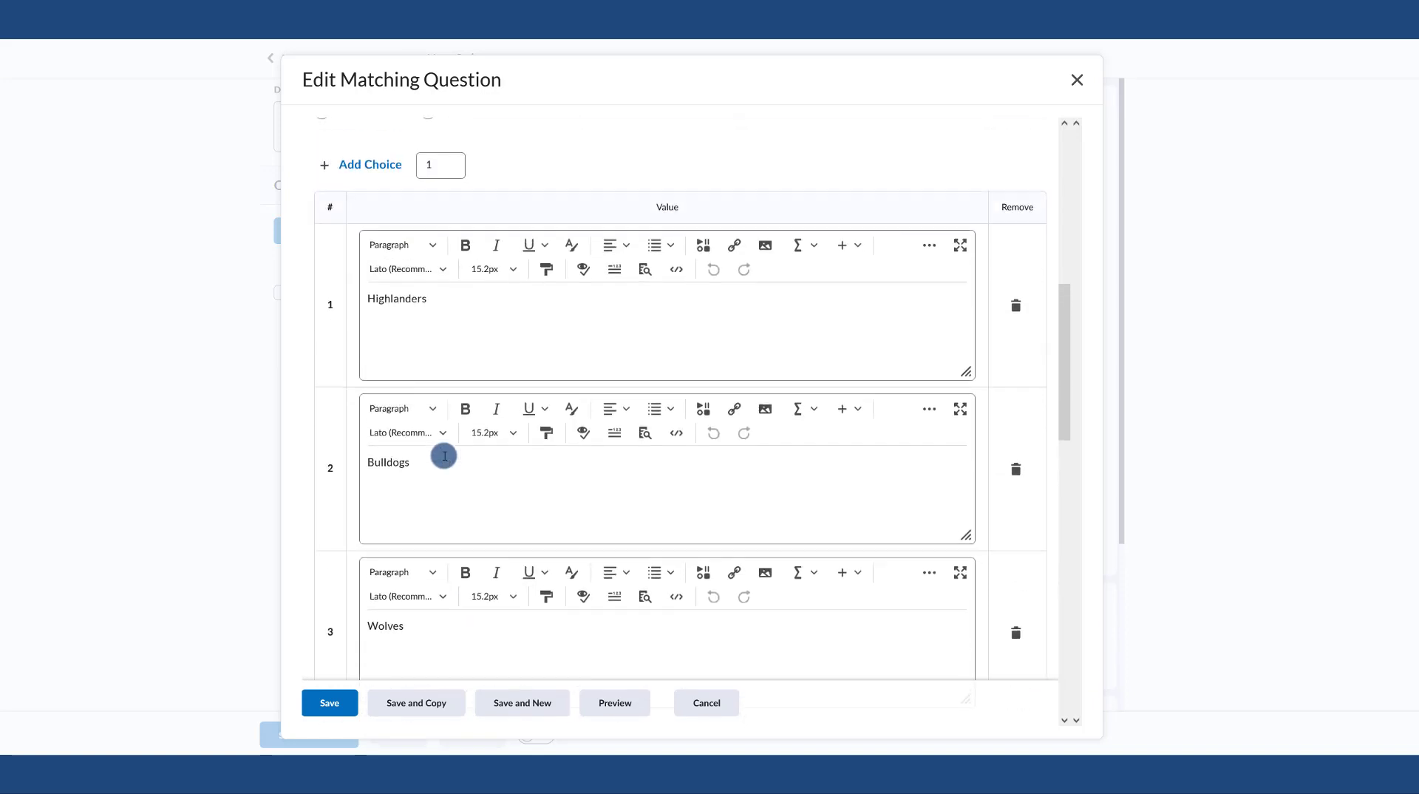
pyautogui.moveTo(431, 299); pyautogui.dragTo(373, 299)
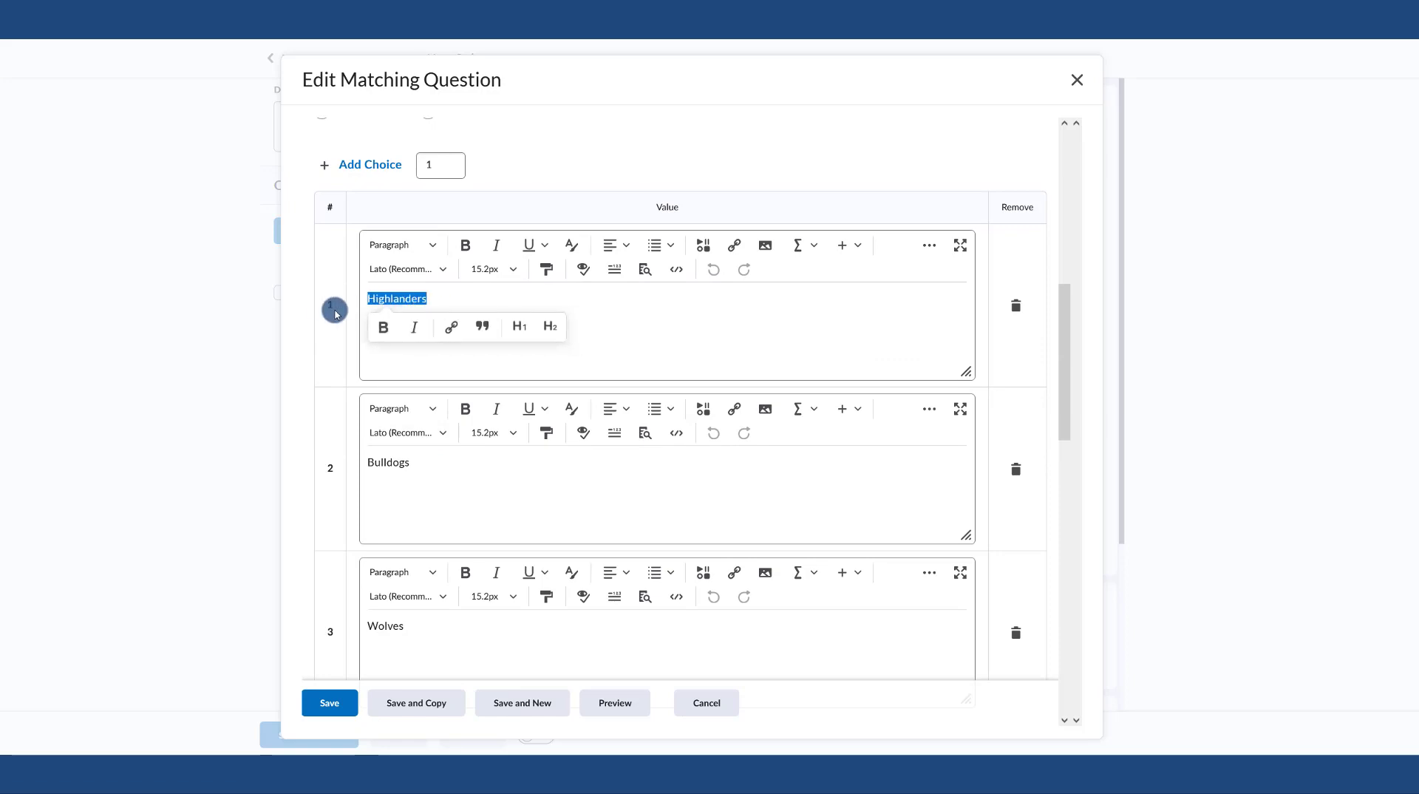
pyautogui.scroll(-6, 486, 500)
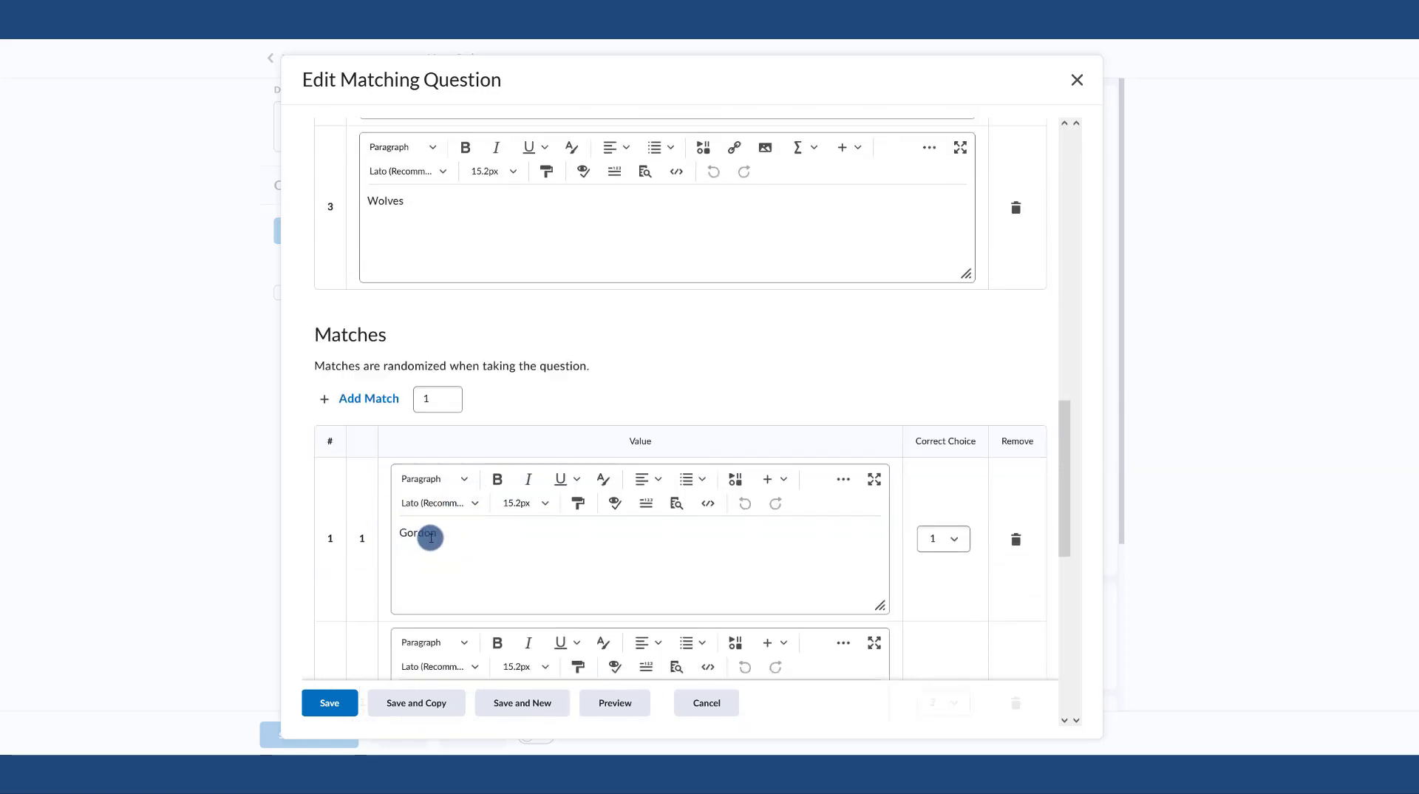
pyautogui.moveTo(438, 533); pyautogui.dragTo(348, 547)
pyautogui.scroll(5, 481, 519)
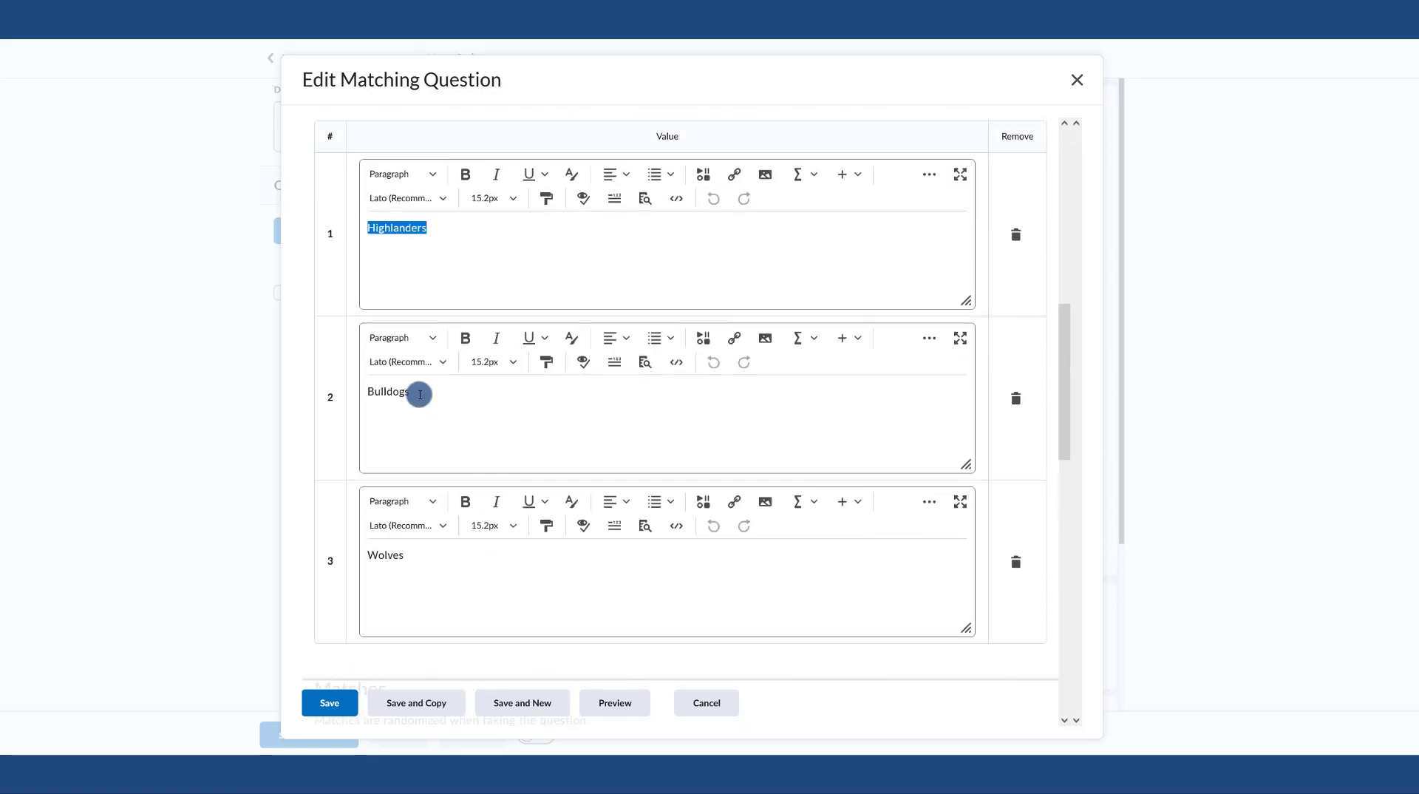
pyautogui.moveTo(419, 397); pyautogui.dragTo(326, 402)
pyautogui.scroll(-5, 539, 545)
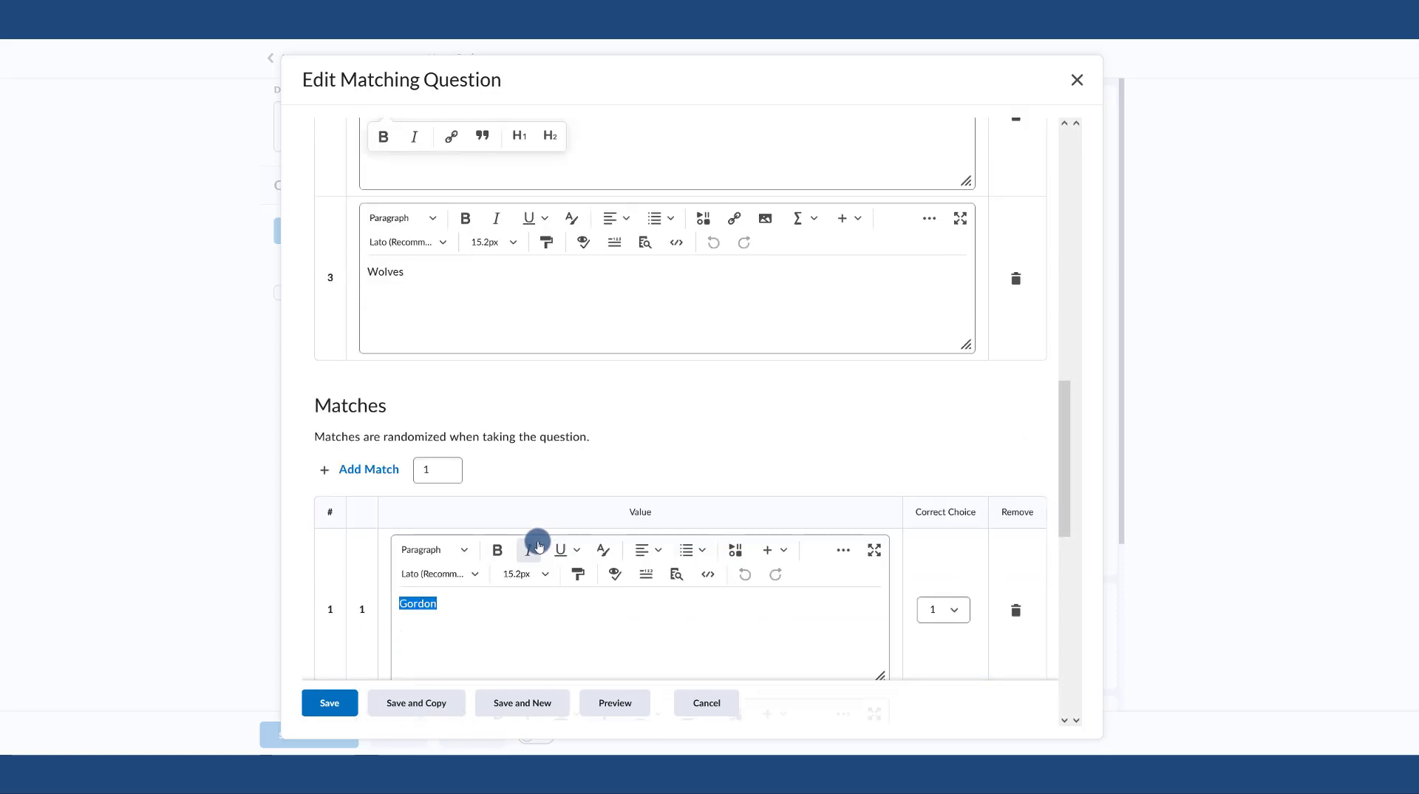
pyautogui.moveTo(428, 414); pyautogui.dragTo(343, 418)
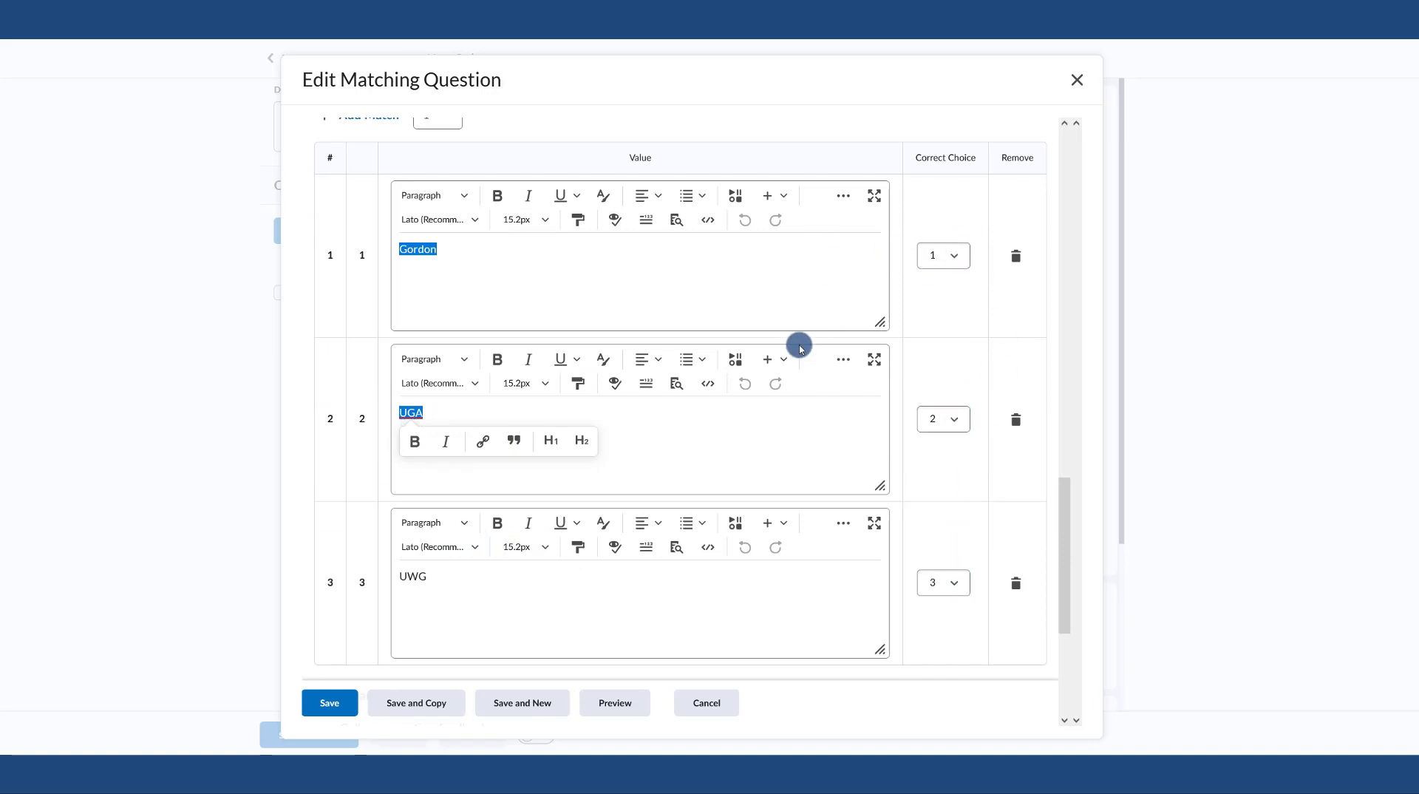
pyautogui.click(805, 440)
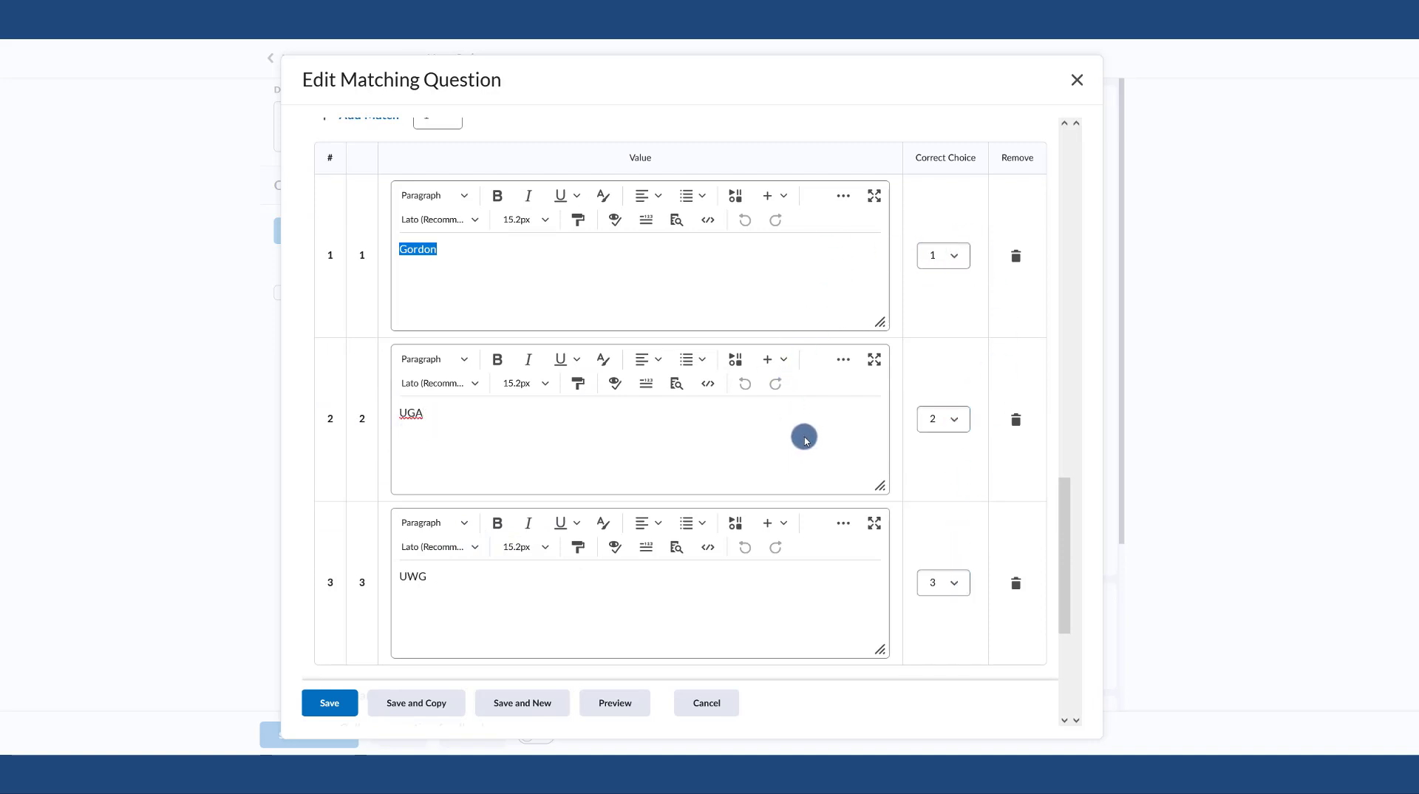
pyautogui.scroll(-4, 750, 440)
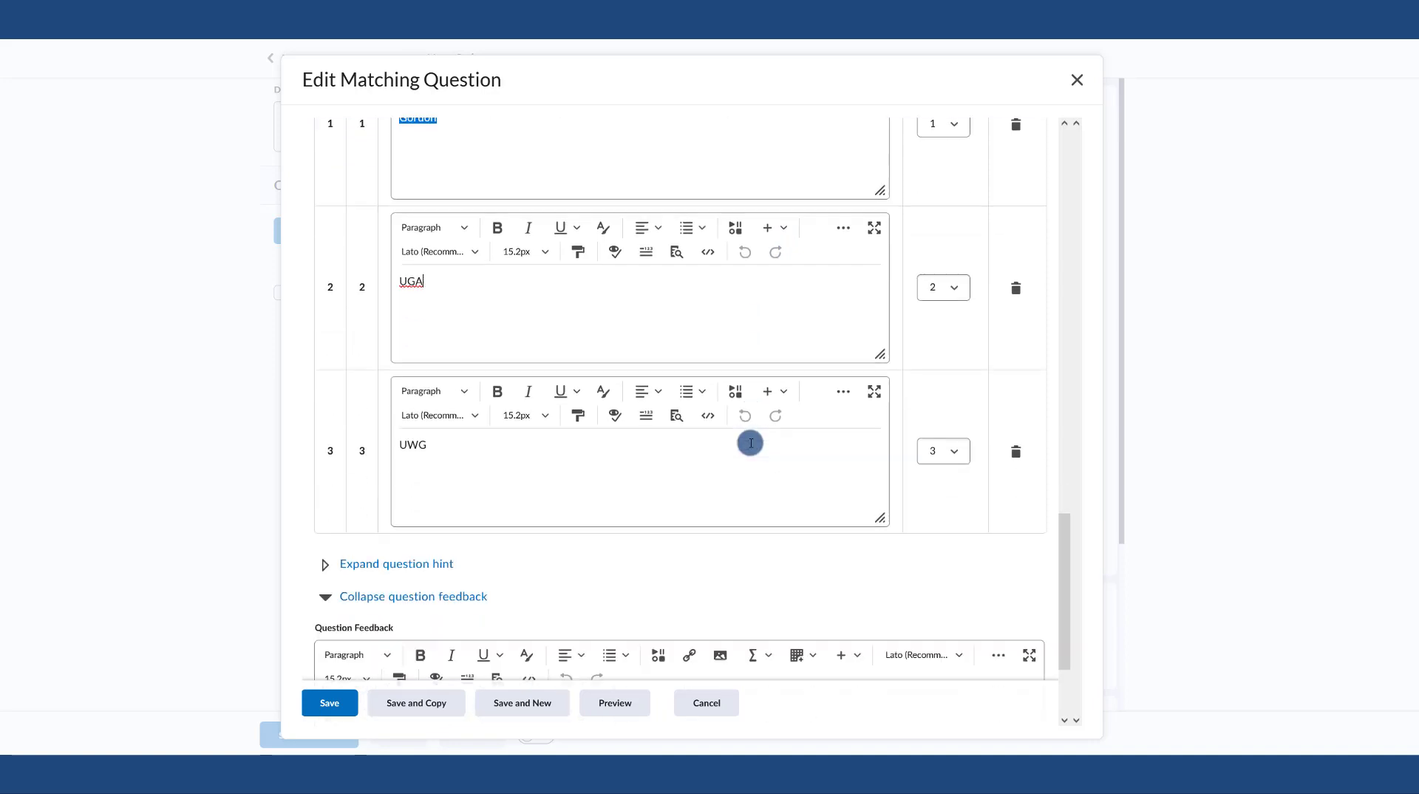
# - Preview the school-to-mascot matching question, check the answer options offered for UGA, and close the preview
pyautogui.click(626, 702)
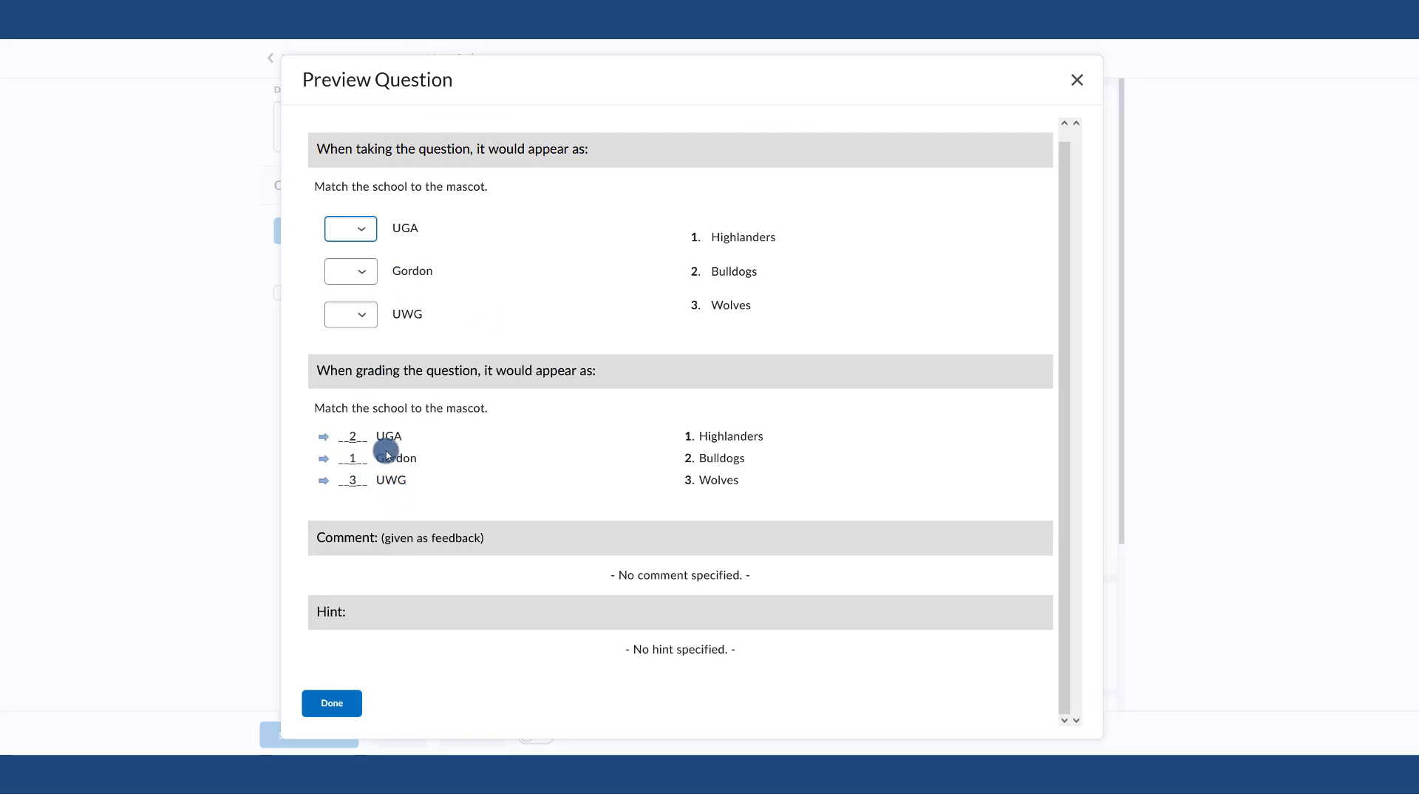
pyautogui.click(367, 234)
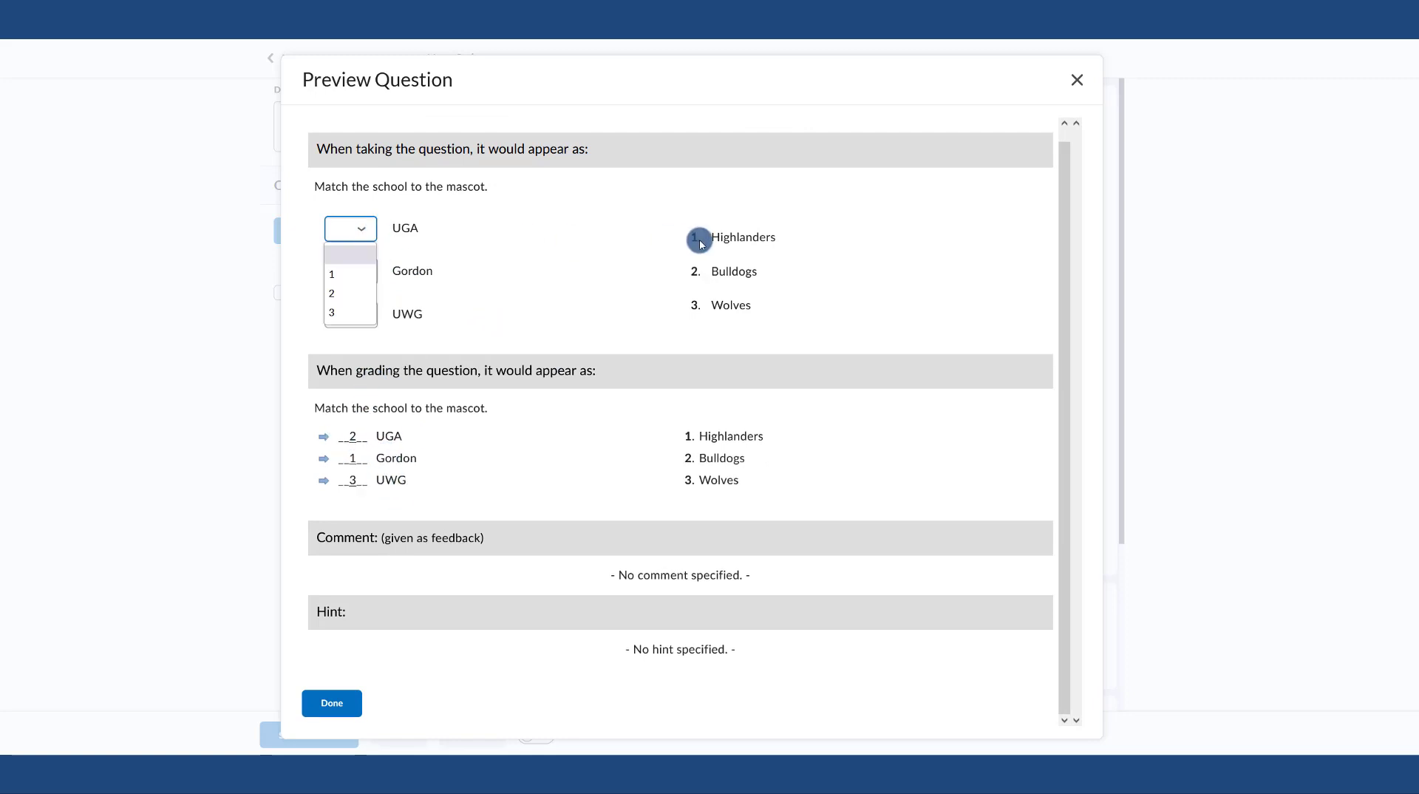
pyautogui.click(552, 291)
pyautogui.click(356, 705)
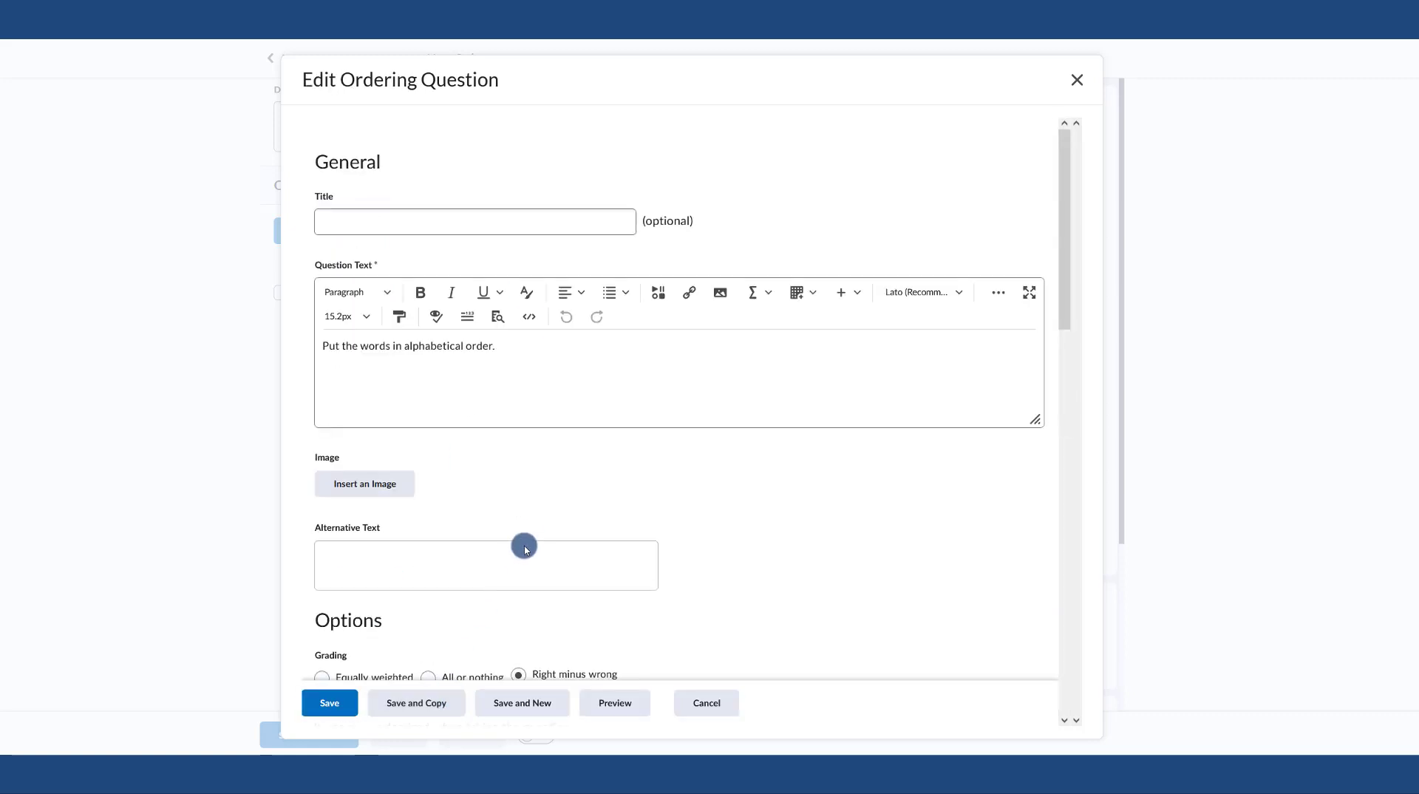
# - Review the alphabetical ordering question's text and its grading options
pyautogui.scroll(-4, 532, 534)
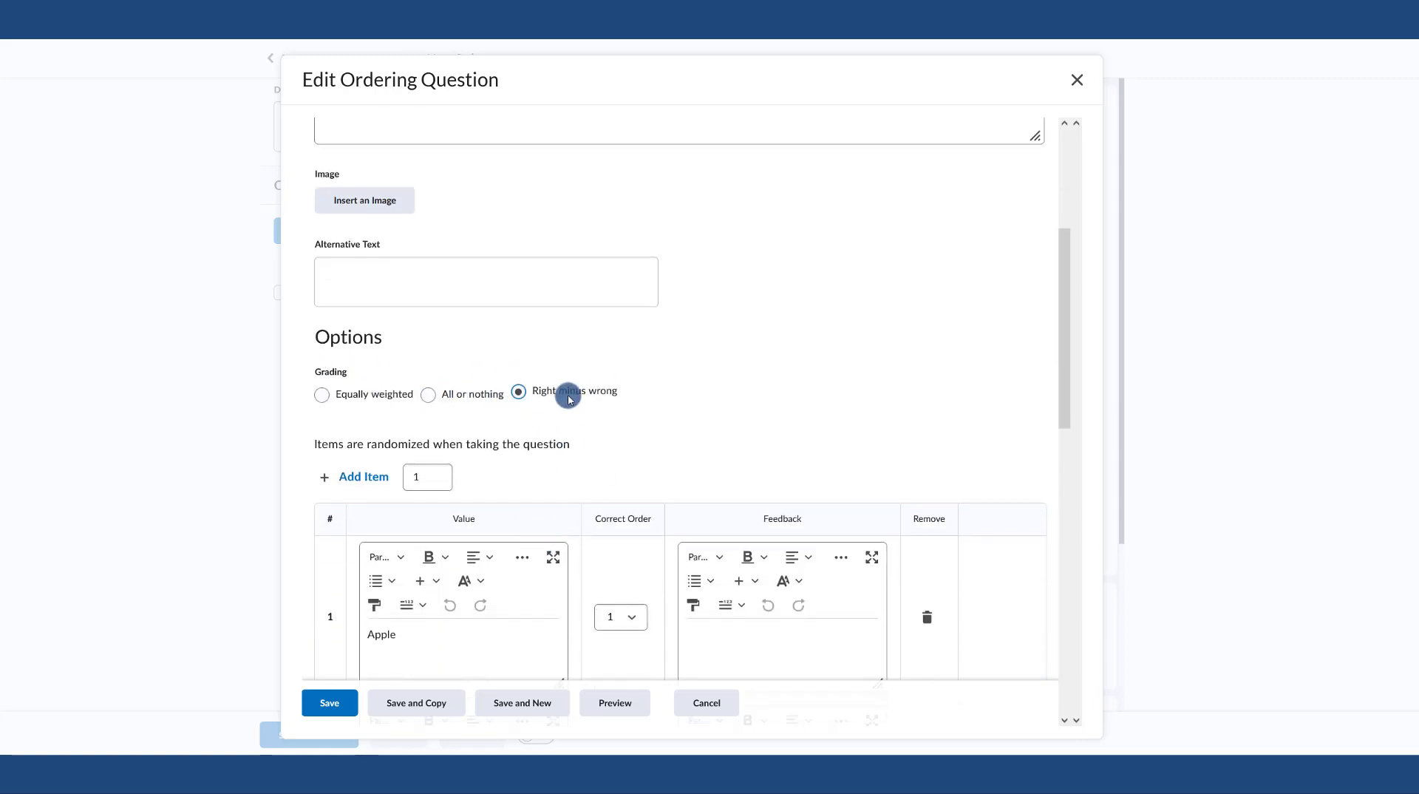
pyautogui.scroll(-2, 565, 397)
pyautogui.doubleClick(469, 380)
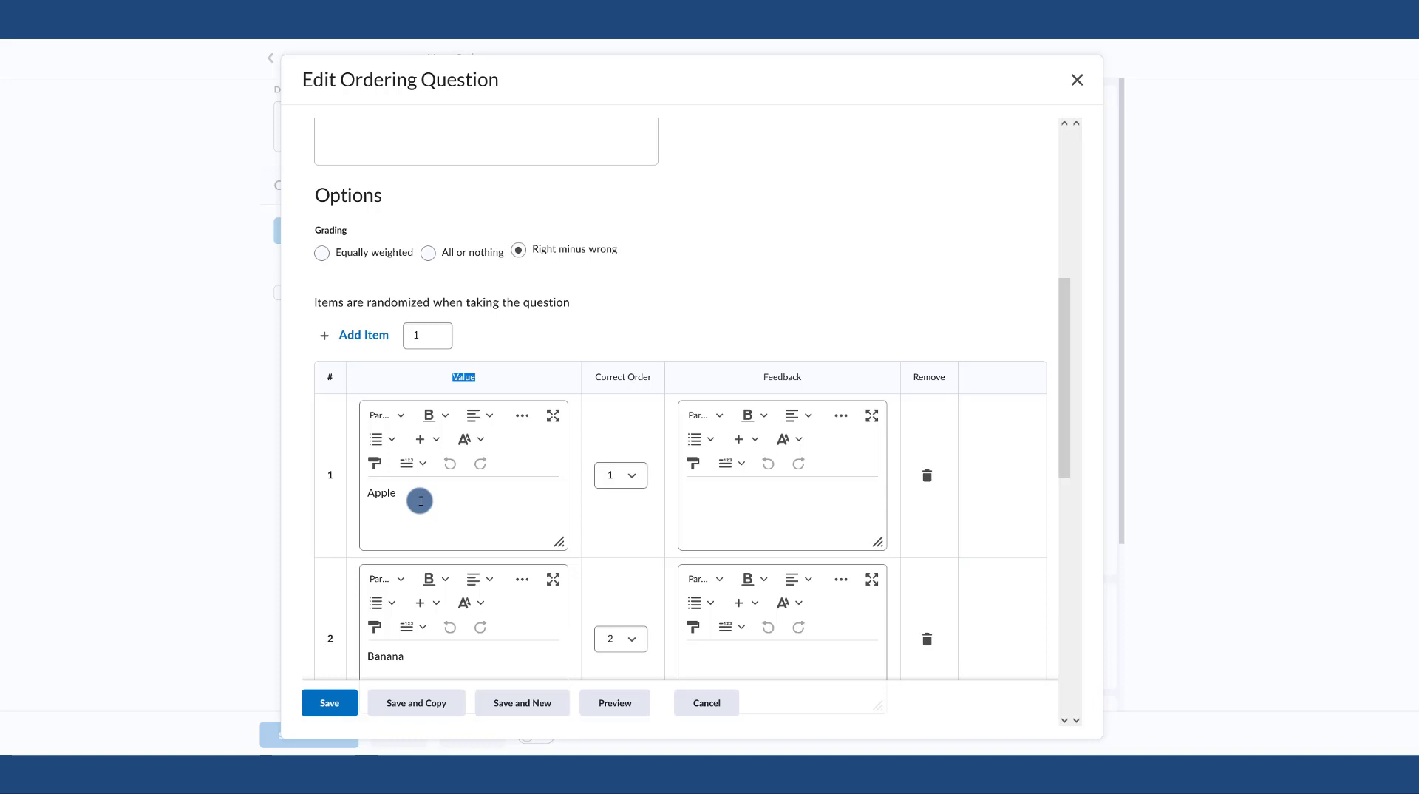
pyautogui.scroll(4, 420, 500)
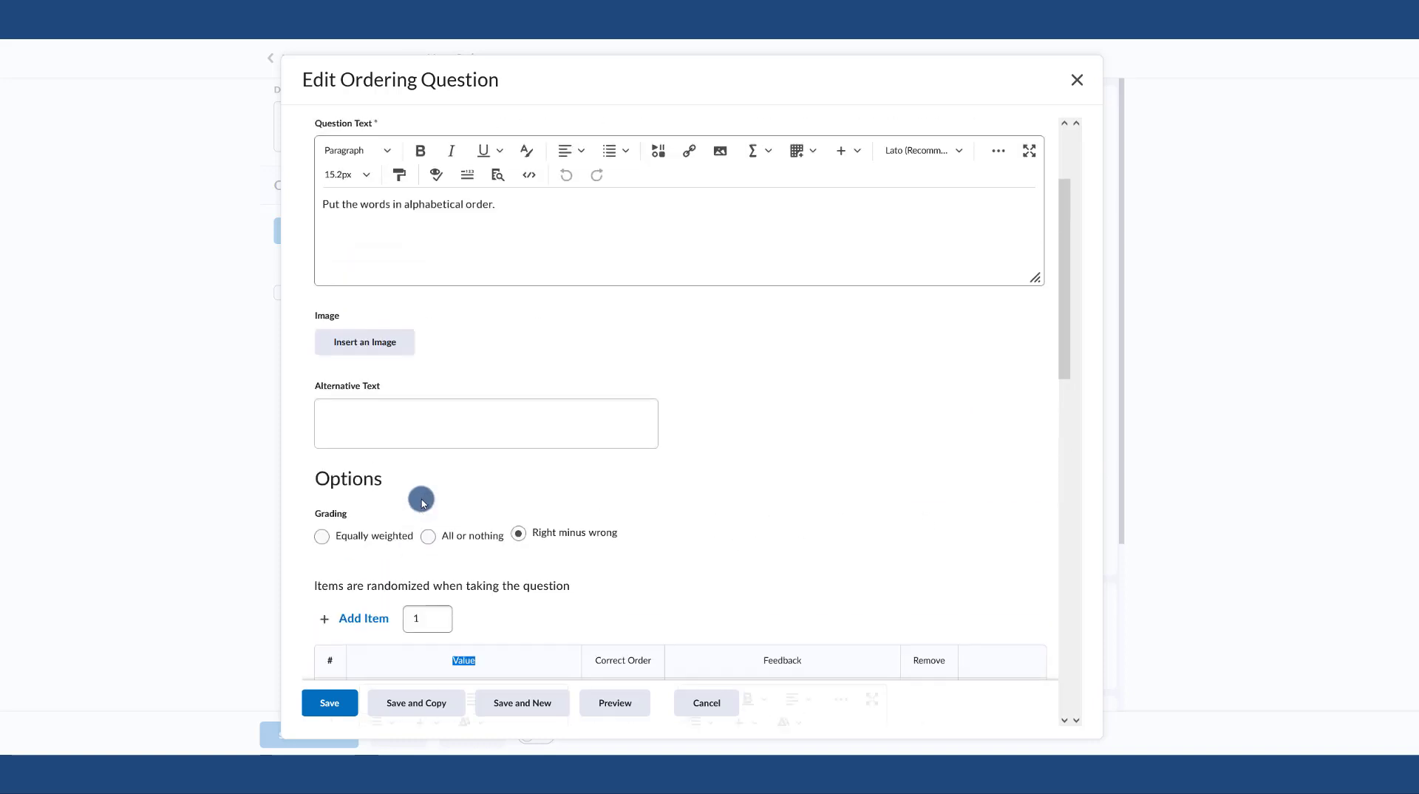
pyautogui.moveTo(503, 201); pyautogui.dragTo(327, 206)
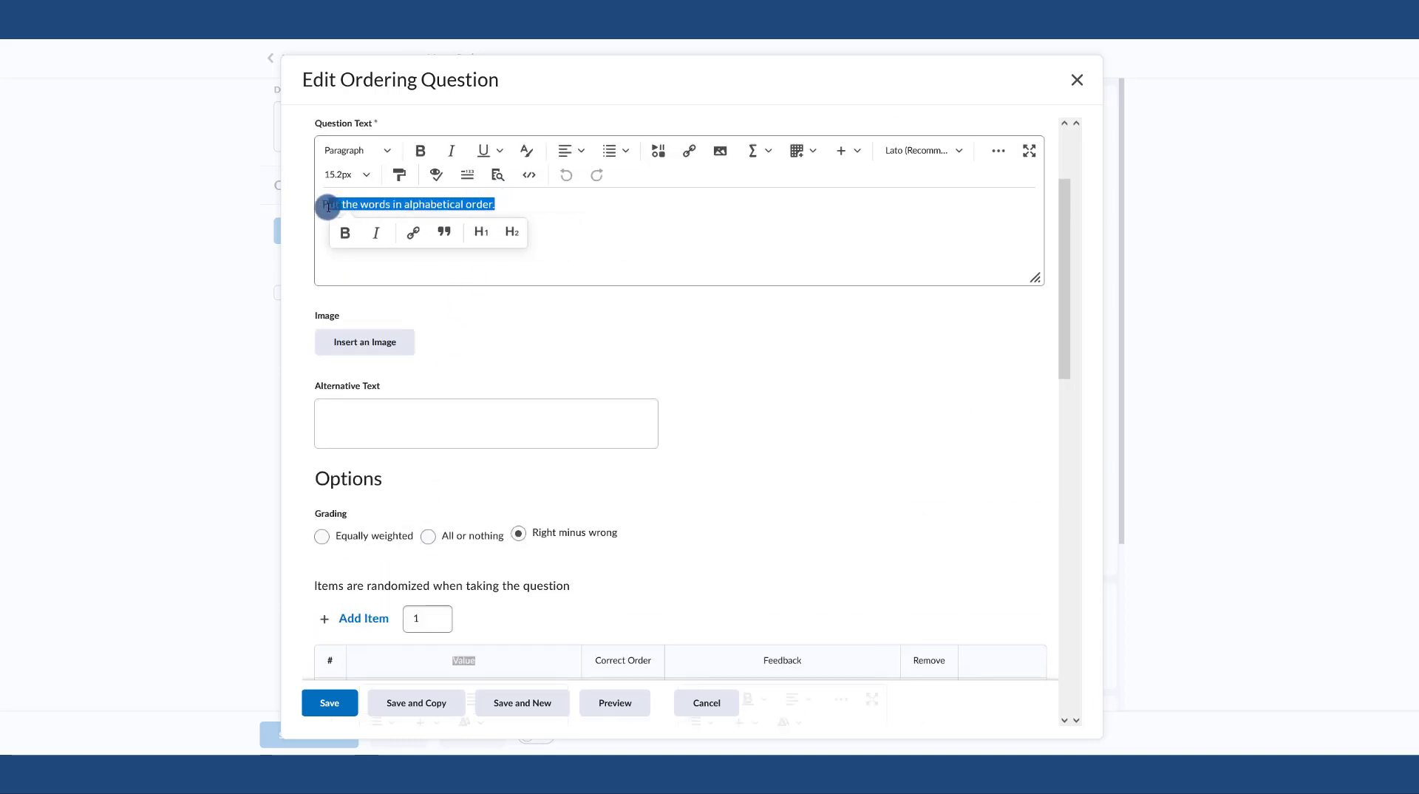
pyautogui.scroll(1, 683, 284)
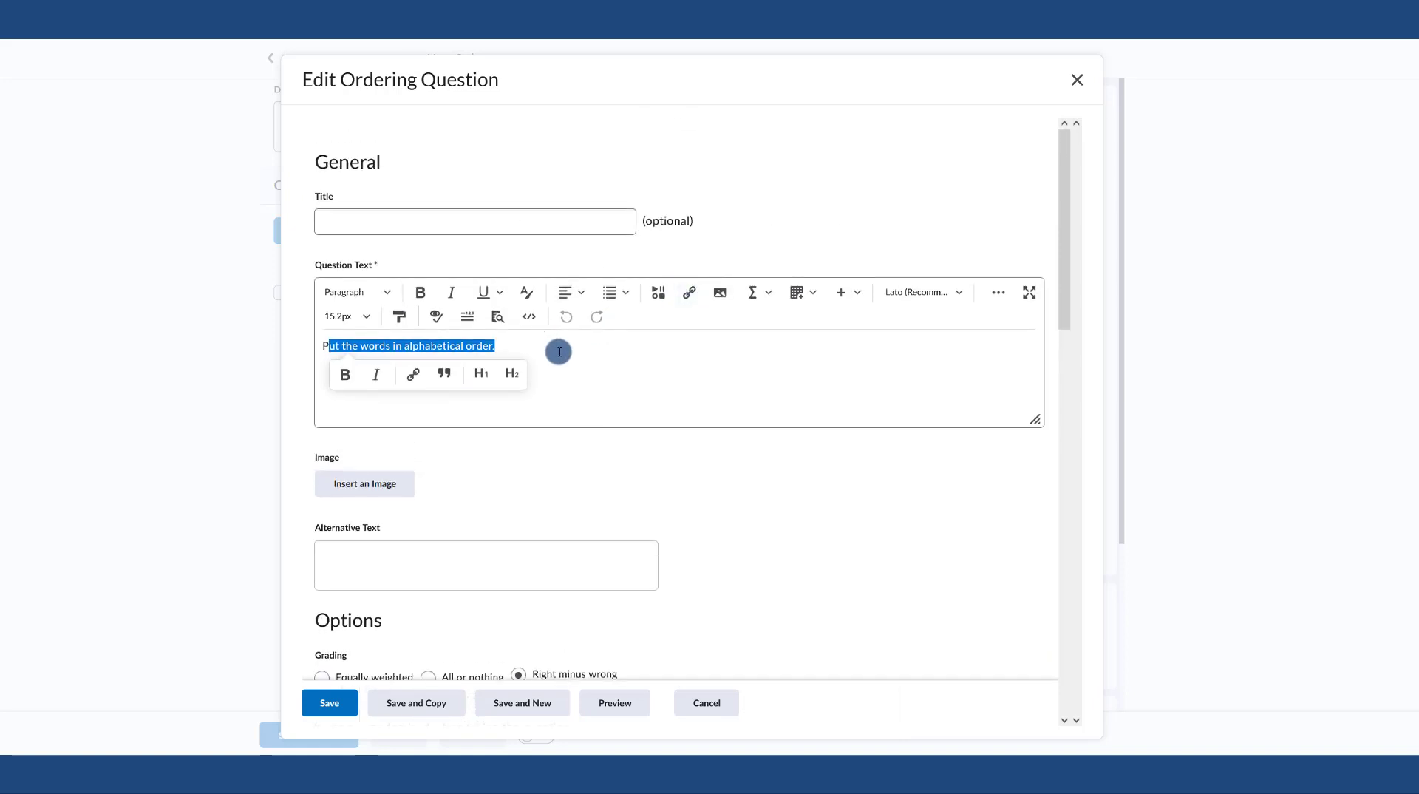
pyautogui.click(564, 354)
# - Examine the ordering question's items, their correct order settings and feedback fields, down to the question feedback section
pyautogui.scroll(-5, 537, 528)
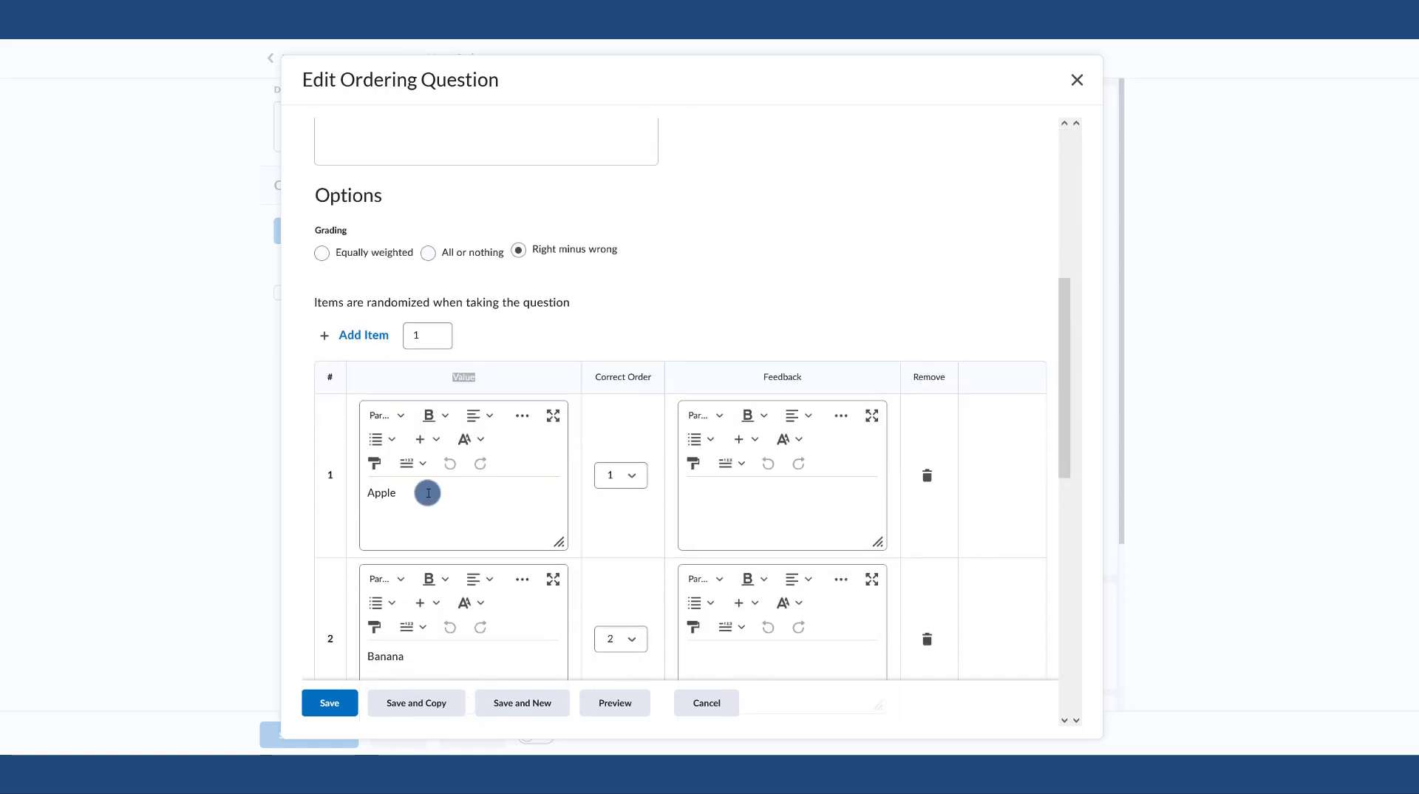
pyautogui.scroll(-3, 435, 636)
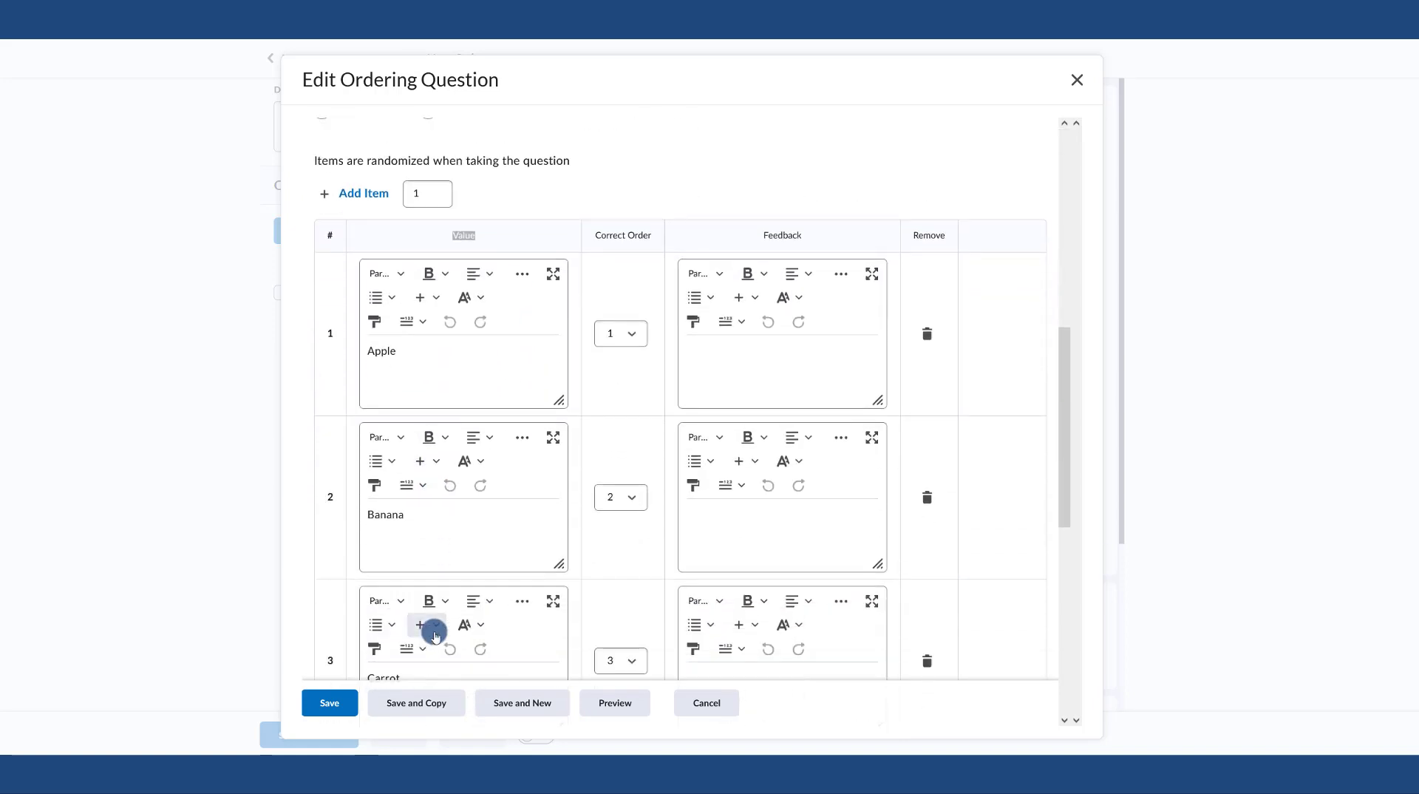
pyautogui.click(619, 264)
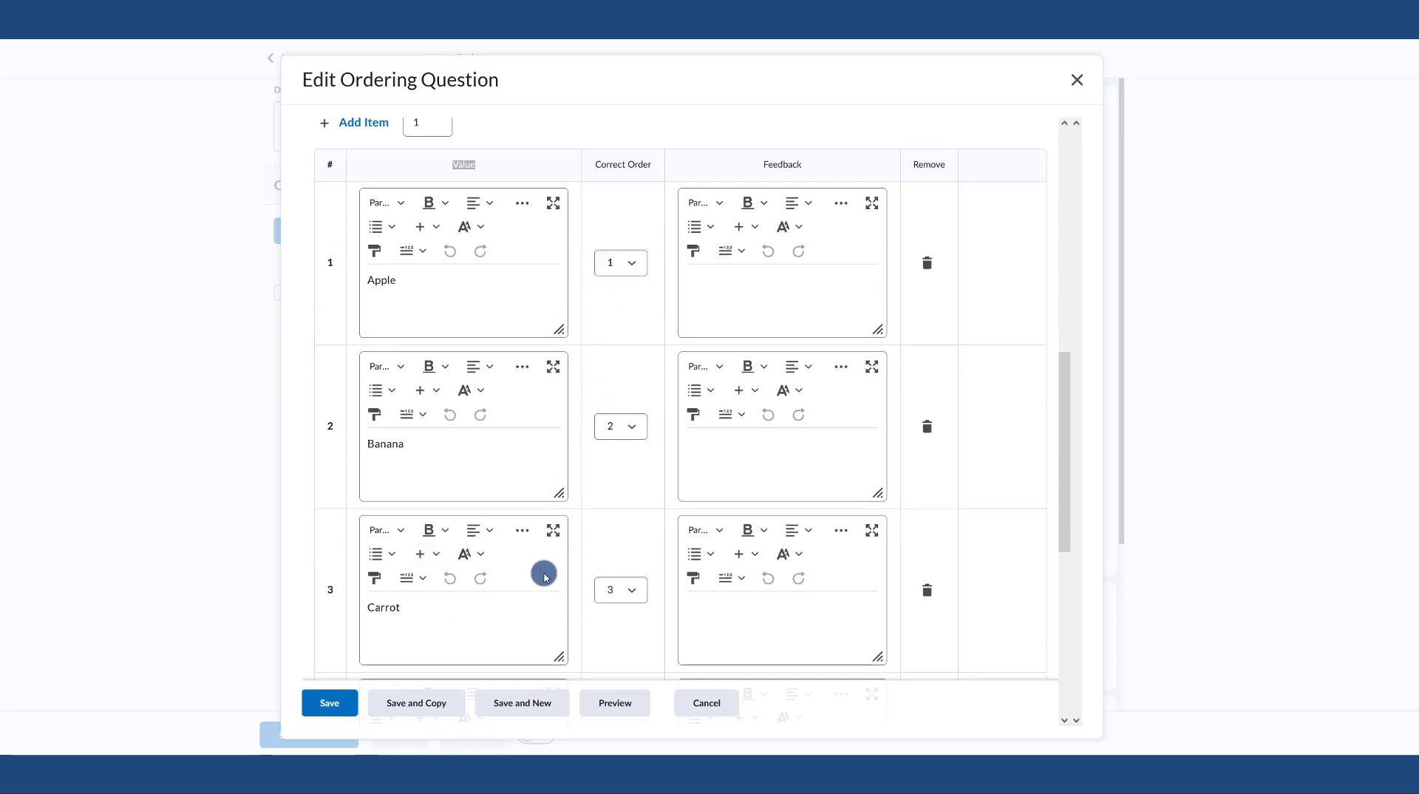
pyautogui.moveTo(820, 159); pyautogui.dragTo(750, 167)
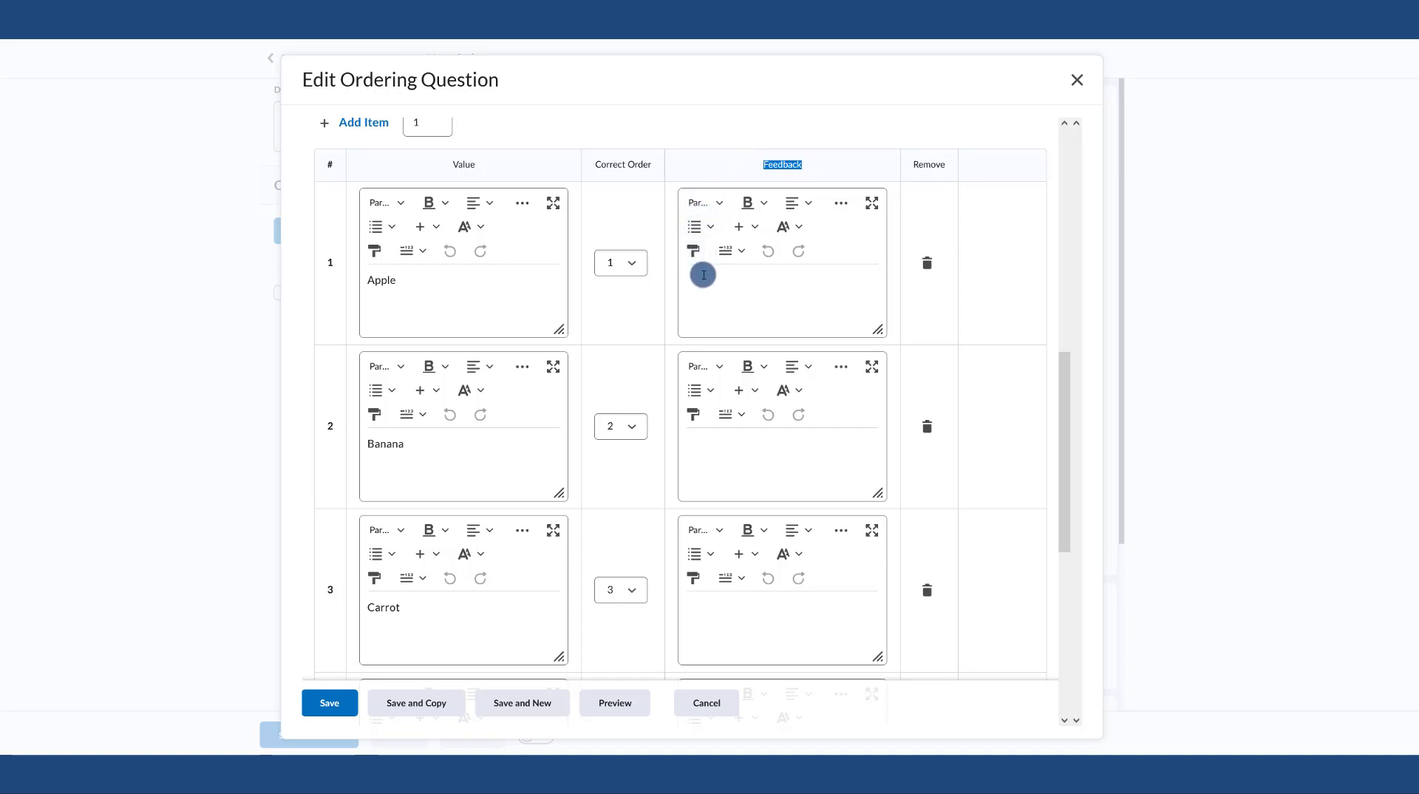
pyautogui.scroll(-4, 703, 275)
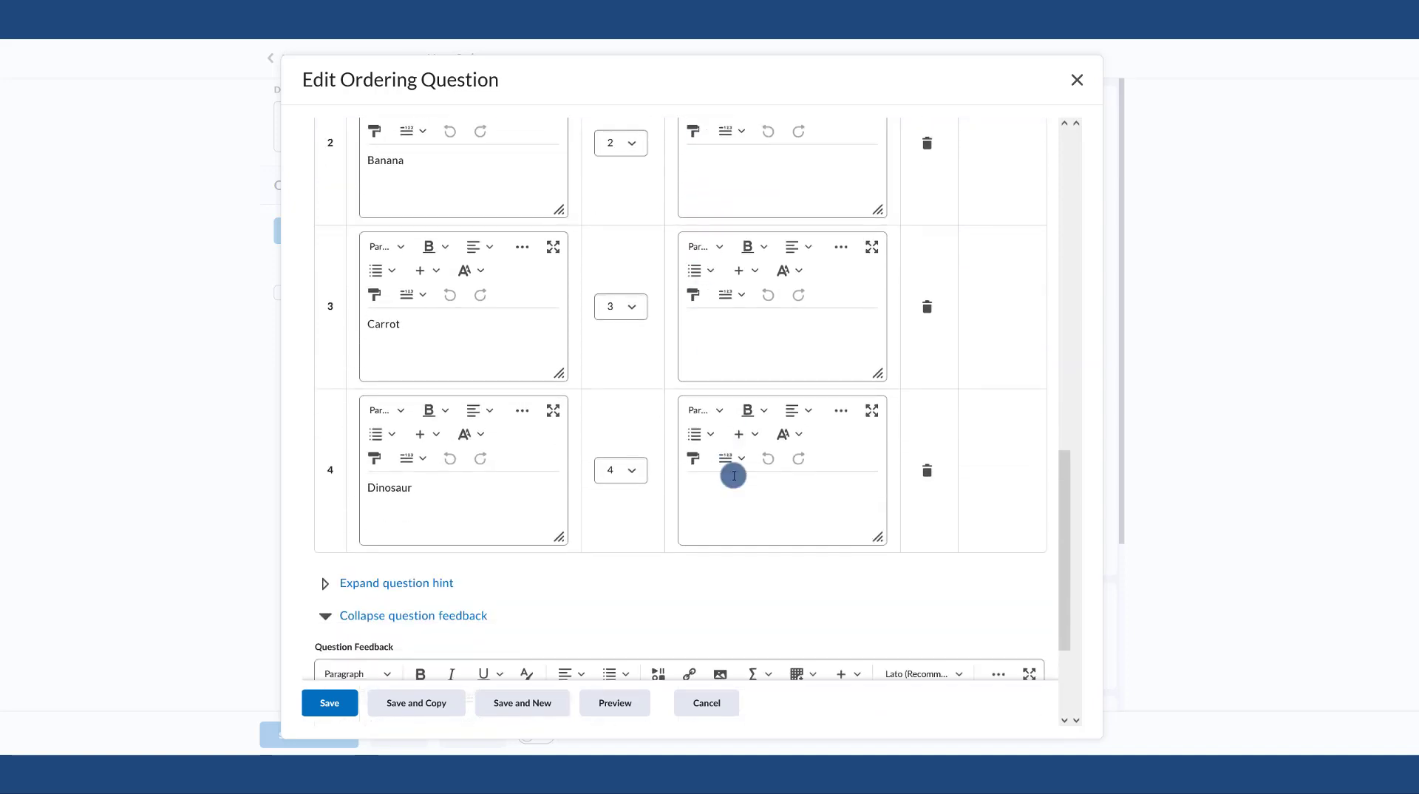
pyautogui.scroll(-2, 732, 473)
# - Preview the ordering question and answer it with Apple 1, Banana 2, Carrot 3 and Dinosaur 4
pyautogui.click(614, 706)
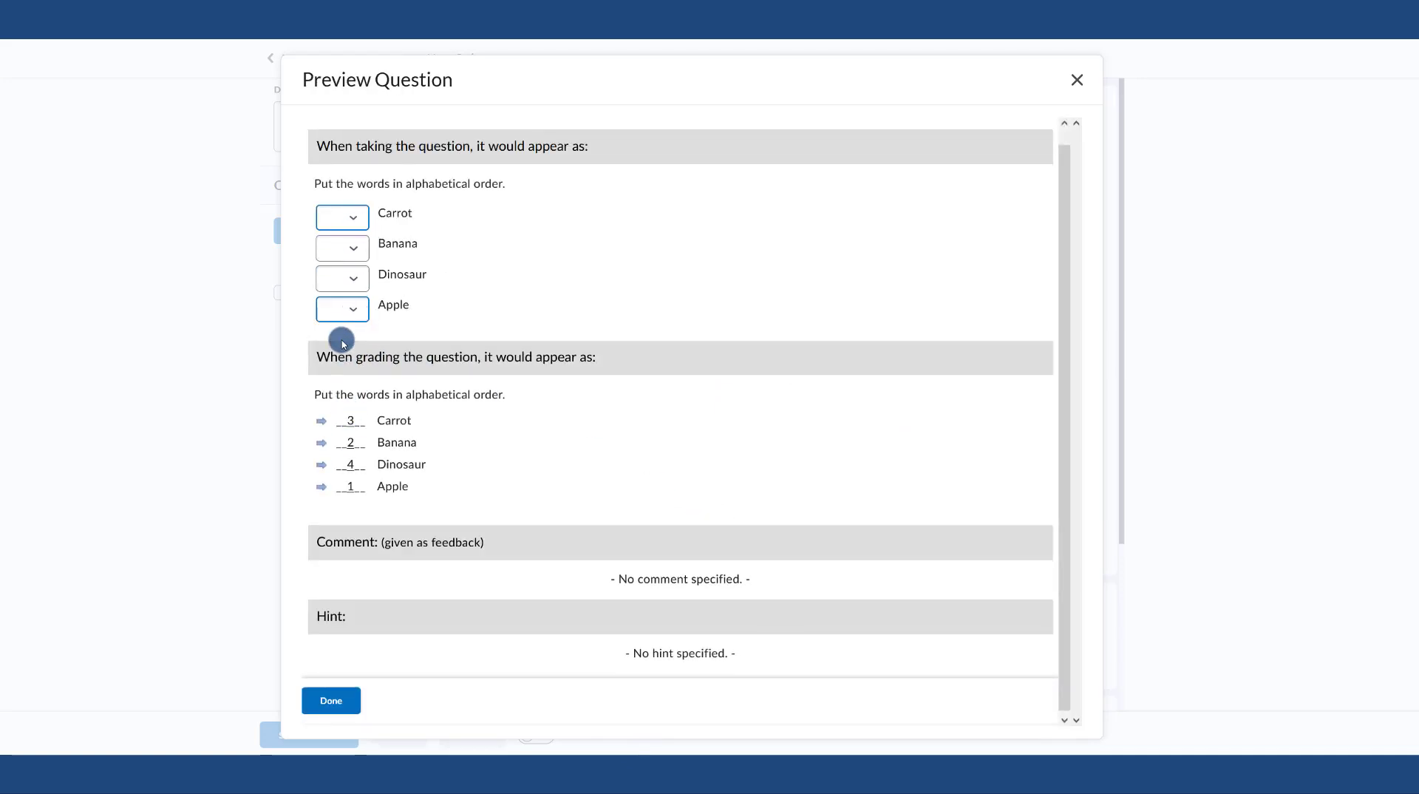
pyautogui.click(340, 316)
pyautogui.click(325, 354)
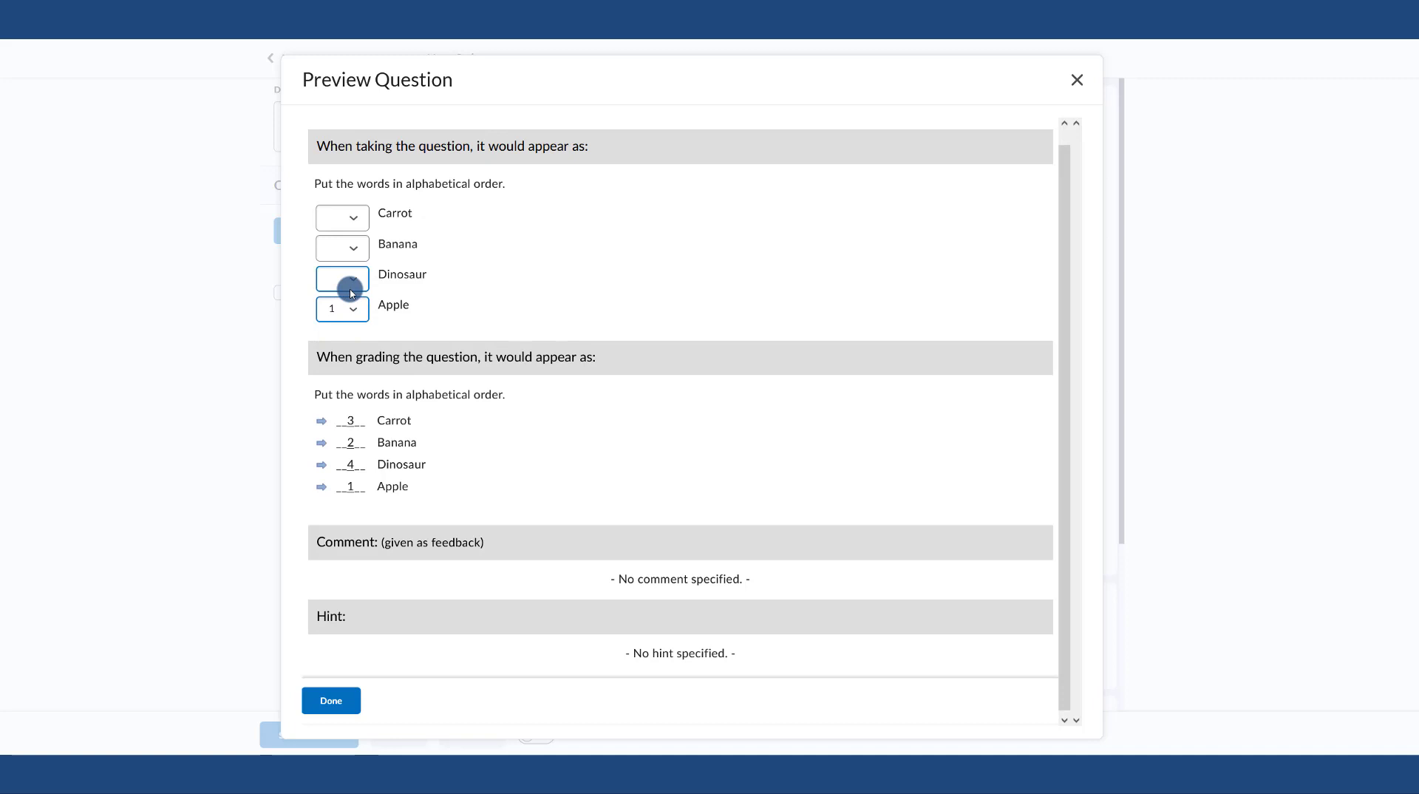
pyautogui.click(338, 217)
pyautogui.click(352, 244)
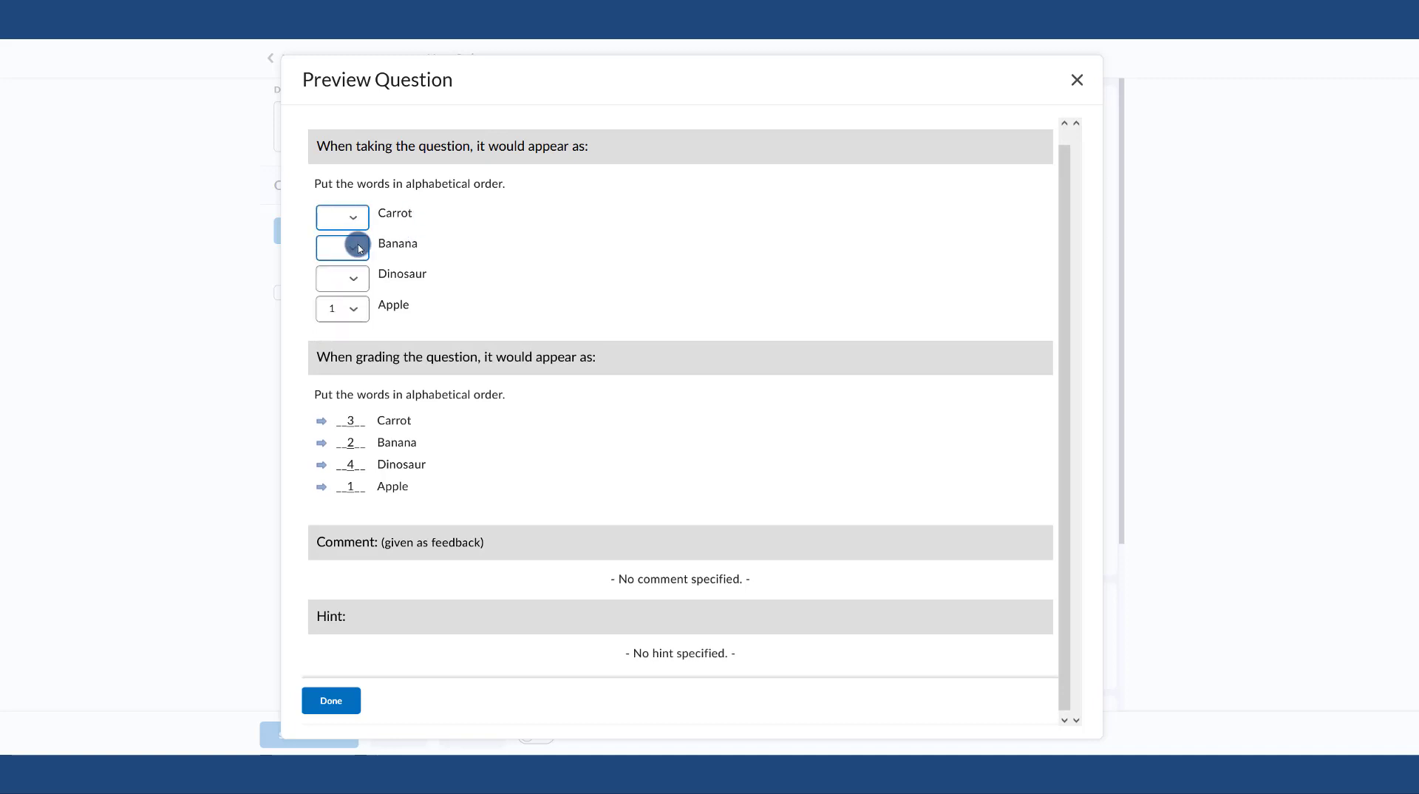
pyautogui.click(352, 245)
pyautogui.click(334, 313)
pyautogui.click(341, 224)
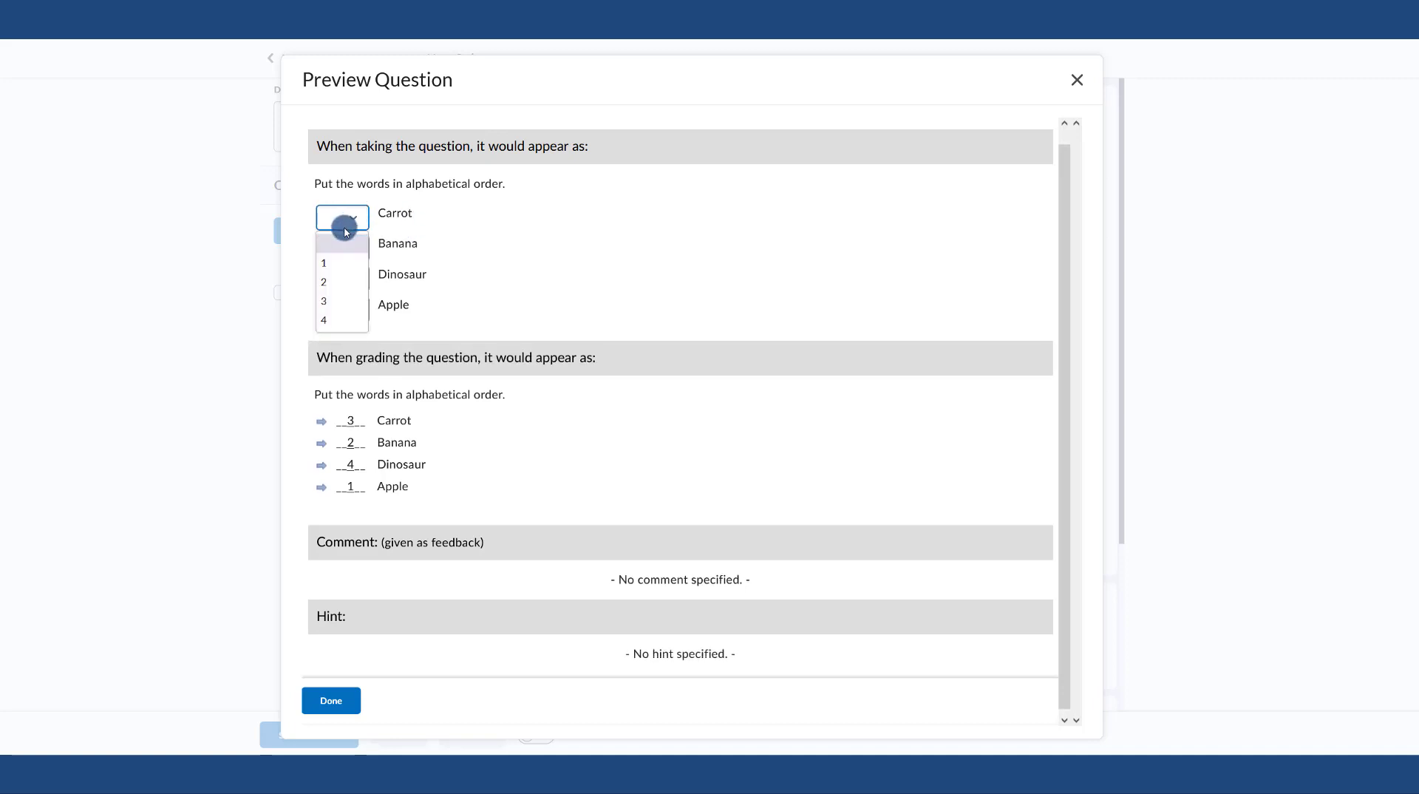
pyautogui.click(336, 300)
pyautogui.click(343, 279)
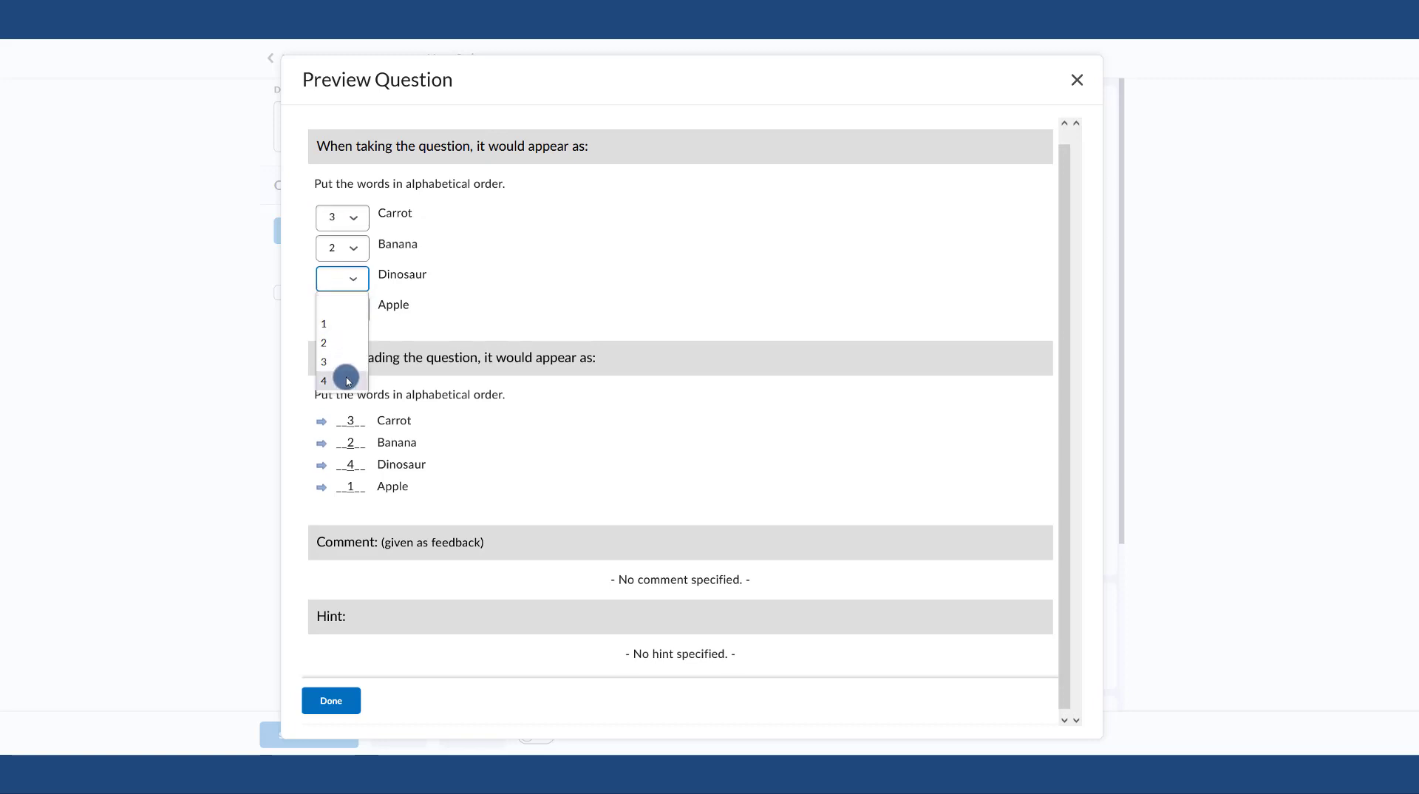
pyautogui.click(345, 374)
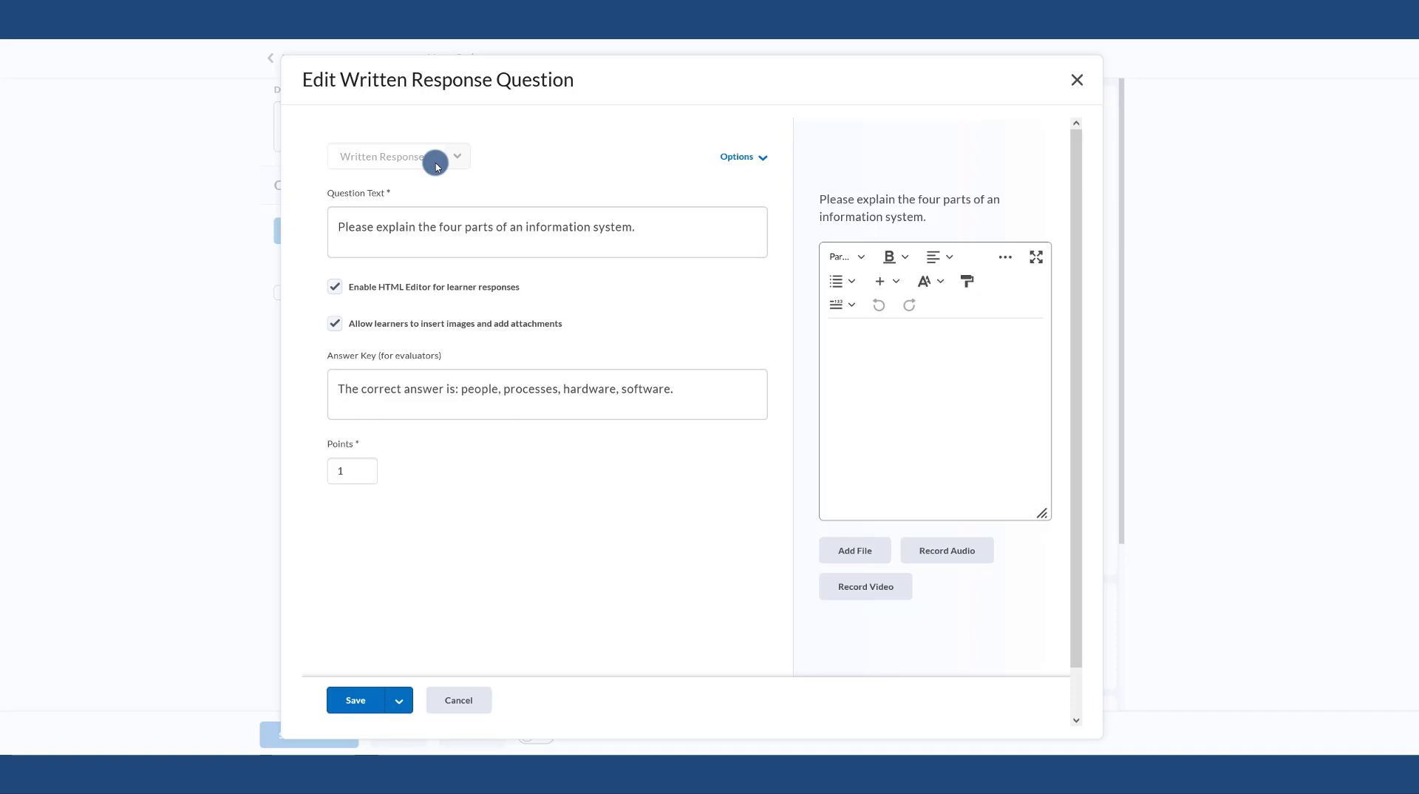
# - Turn off the HTML editor and the image and attachment option for learner responses, and turn both back on
pyautogui.click(353, 226)
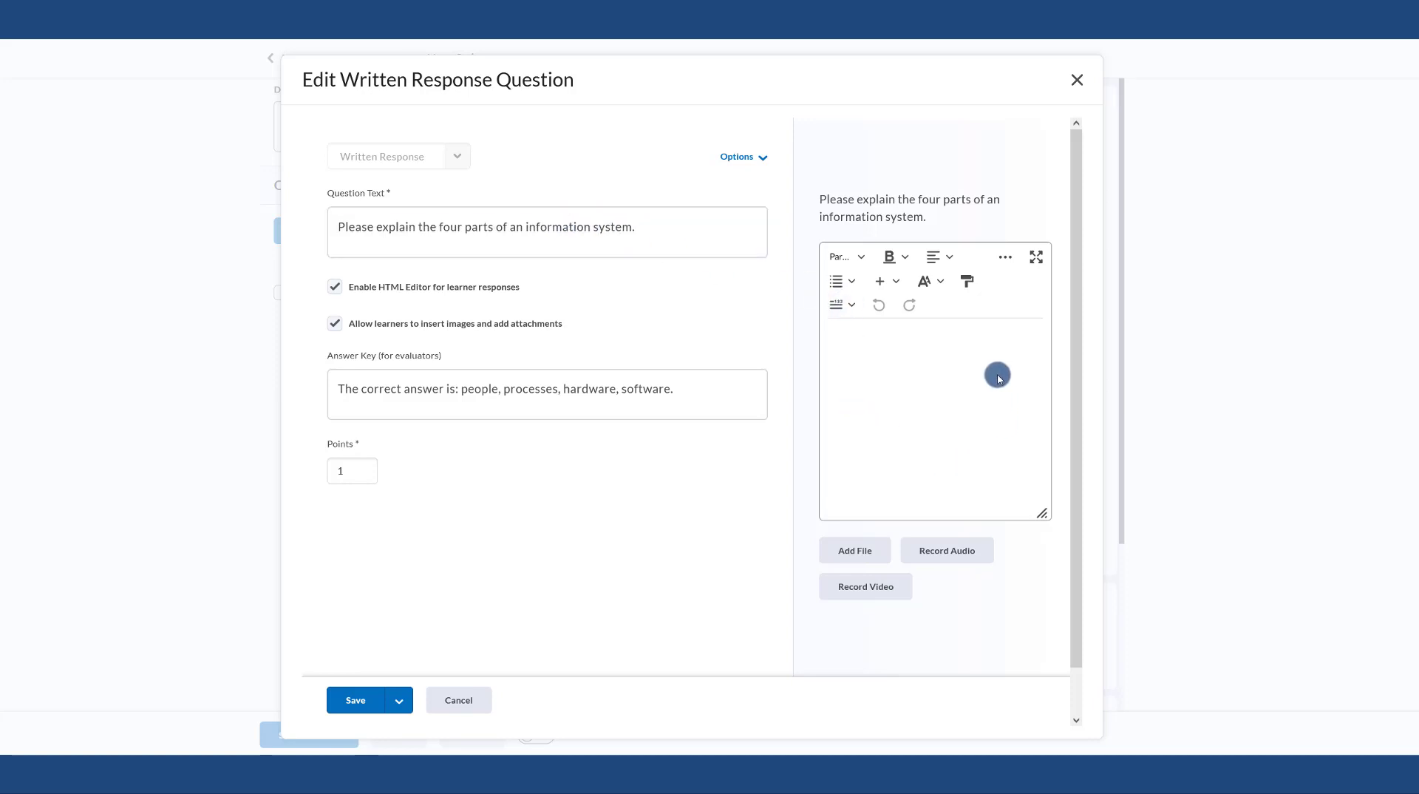
pyautogui.click(332, 290)
pyautogui.click(334, 323)
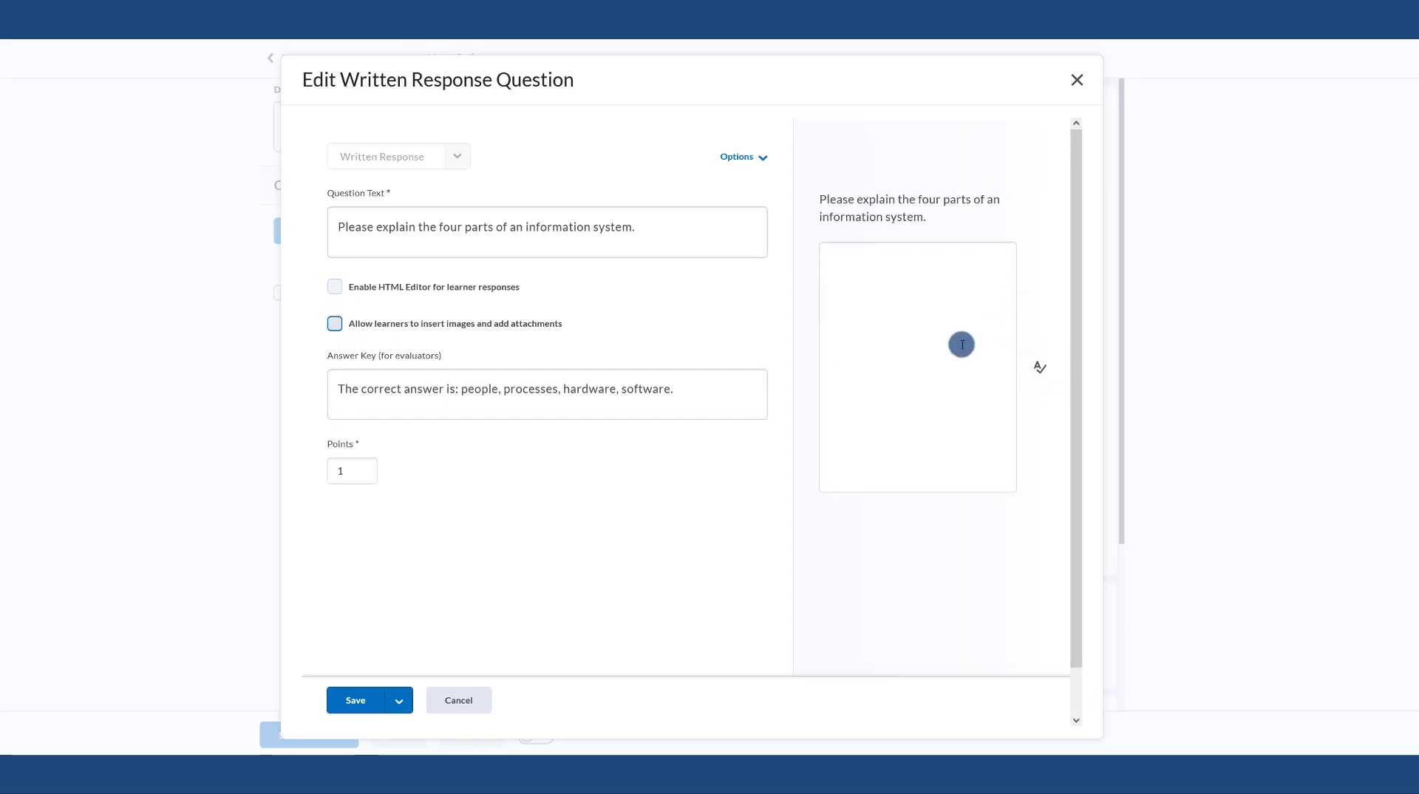
pyautogui.click(477, 289)
pyautogui.click(409, 325)
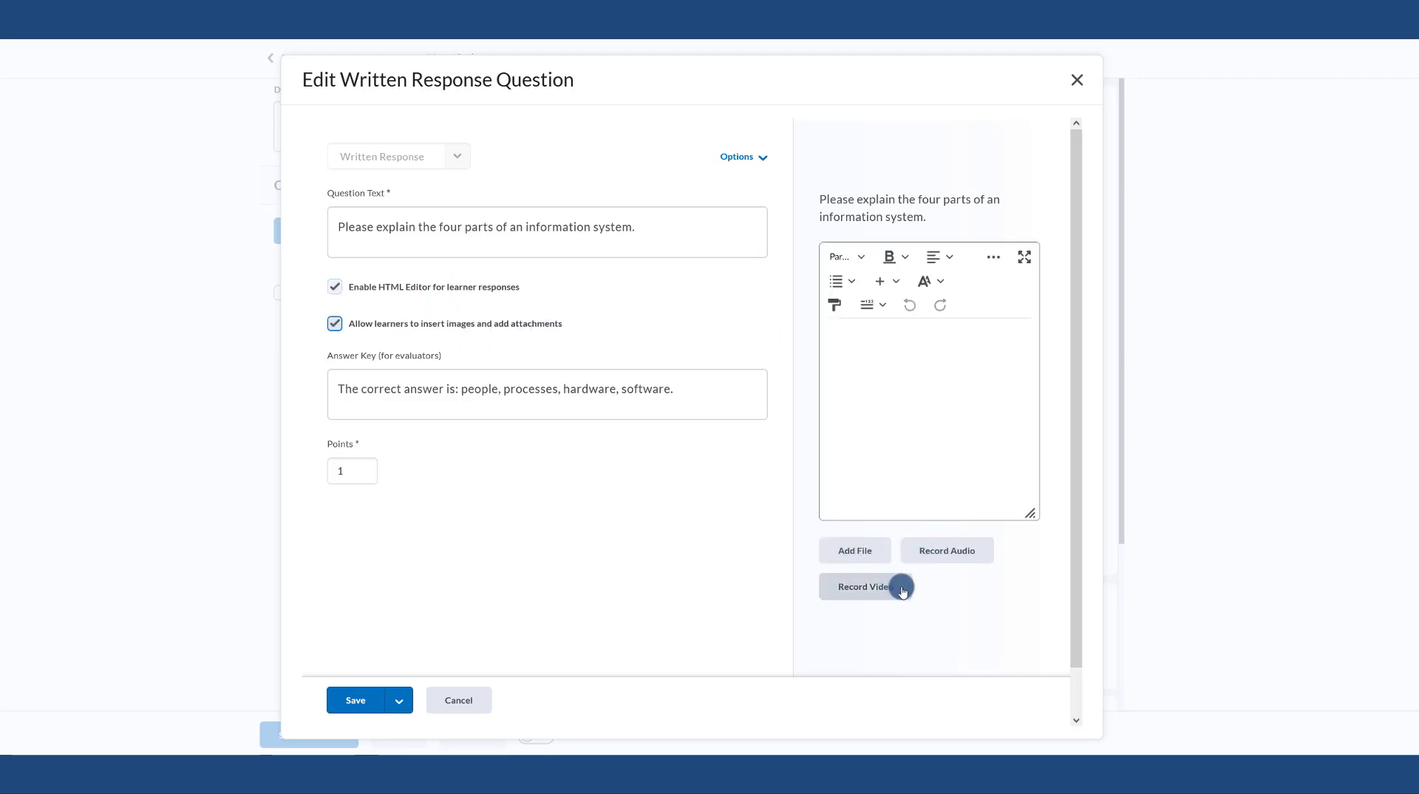
# - Look through the Insert Stuff sources available in the written response question's answer preview and close the list
pyautogui.click(883, 408)
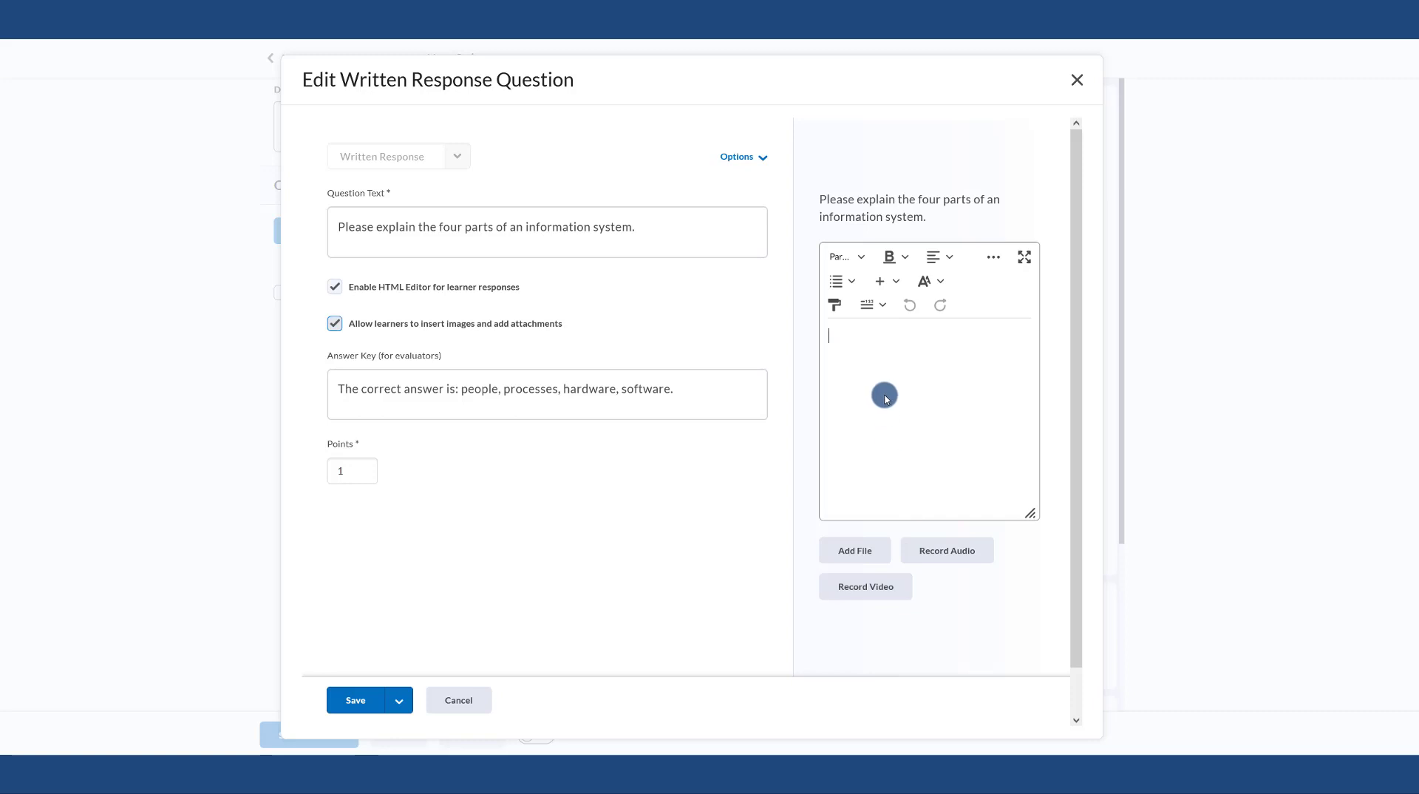
pyautogui.click(890, 282)
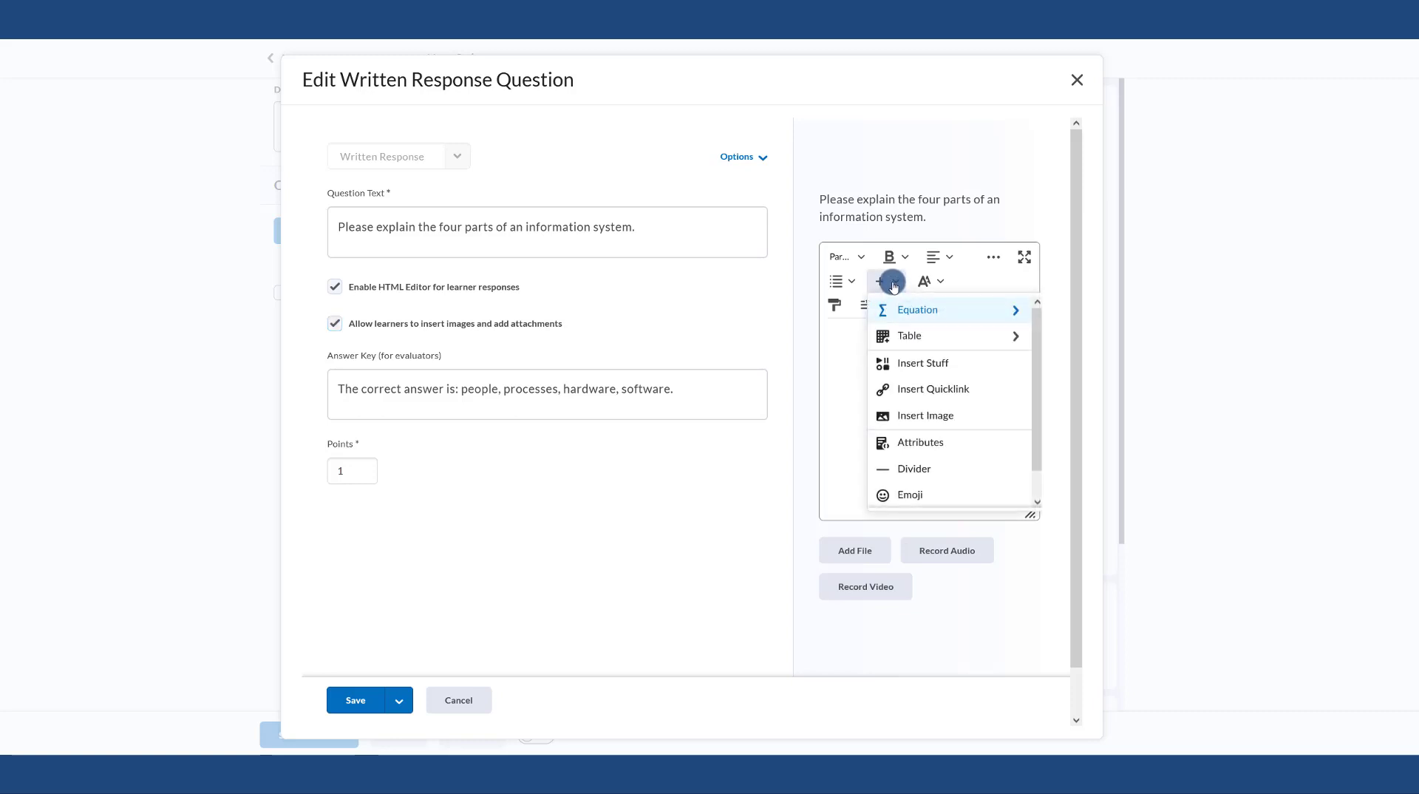
pyautogui.click(914, 365)
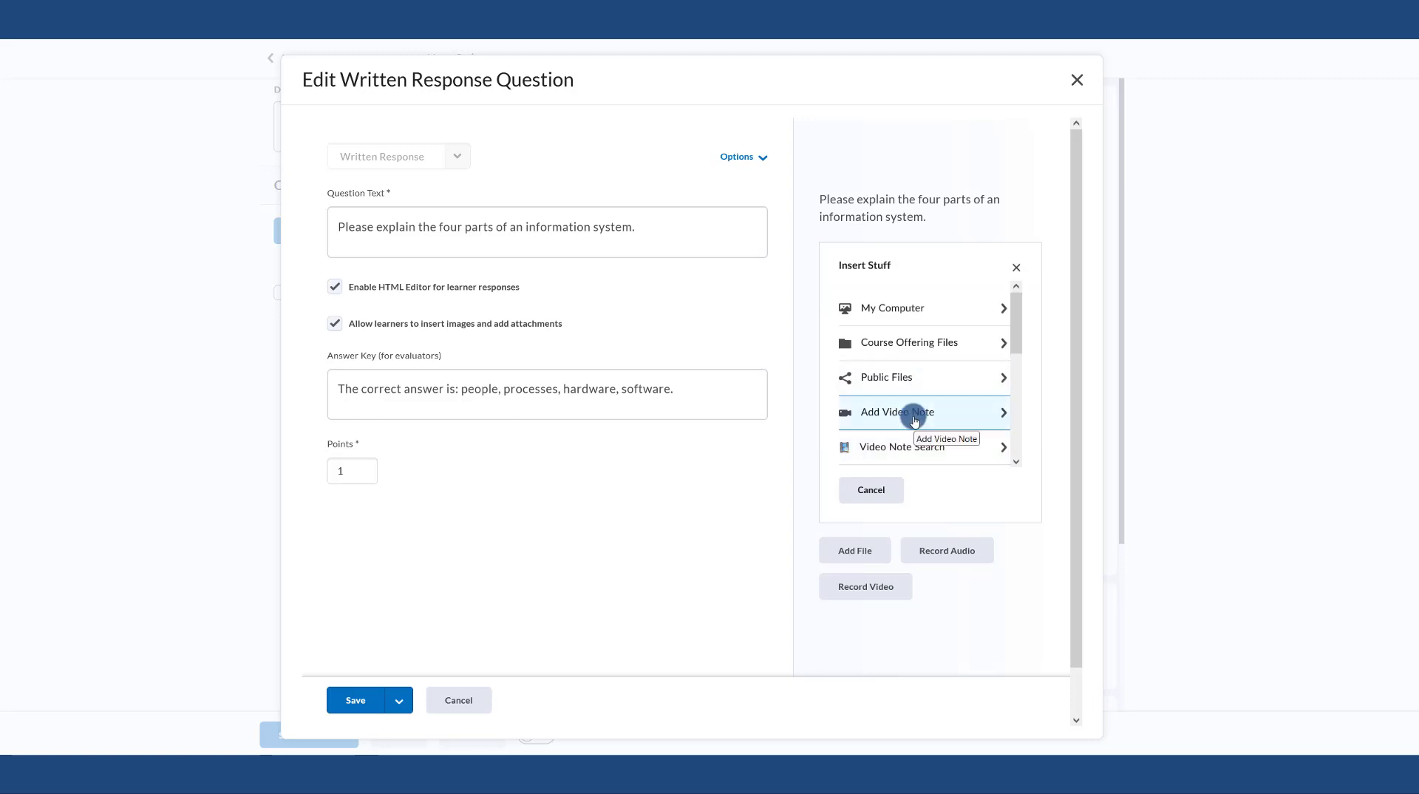
pyautogui.scroll(-1, 914, 414)
pyautogui.scroll(1, 992, 289)
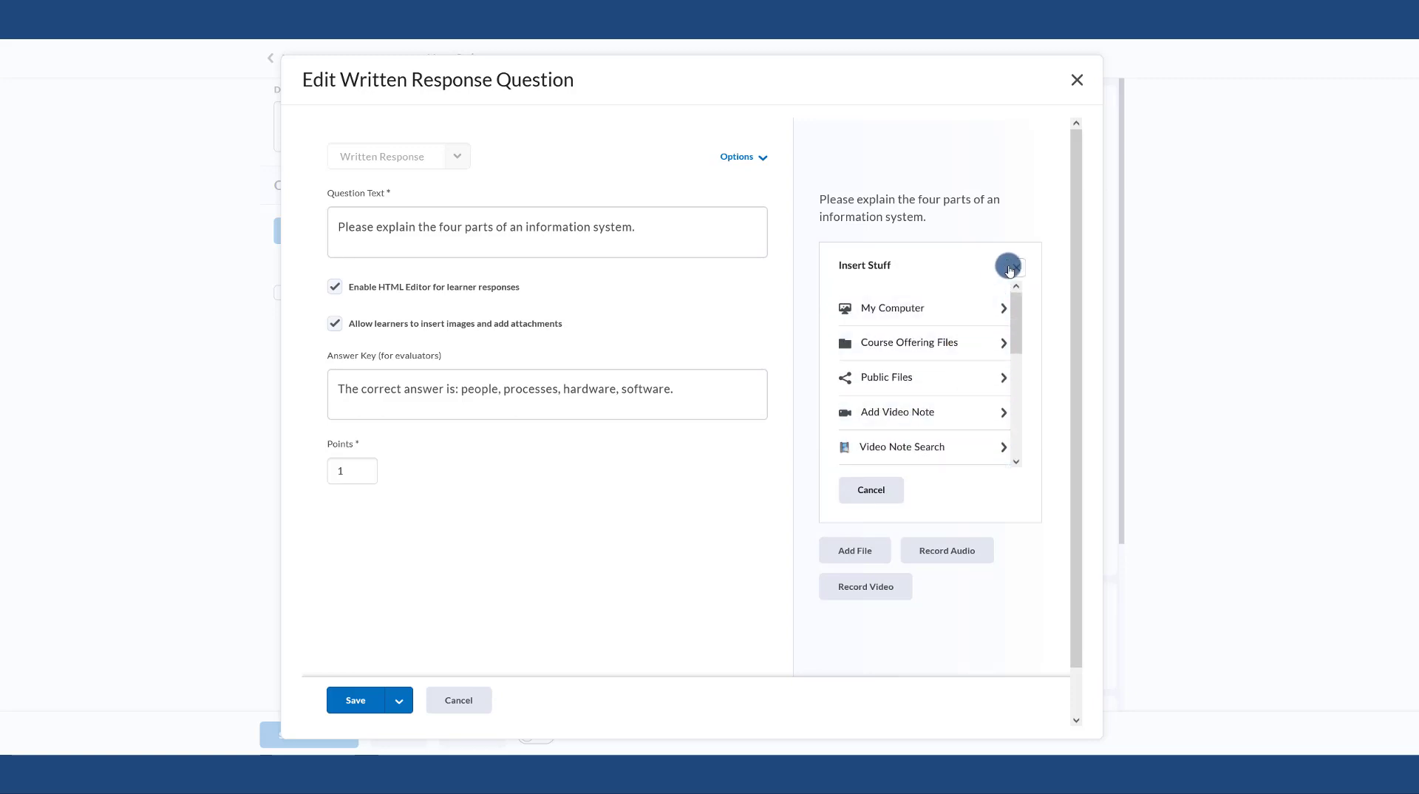
pyautogui.click(1010, 267)
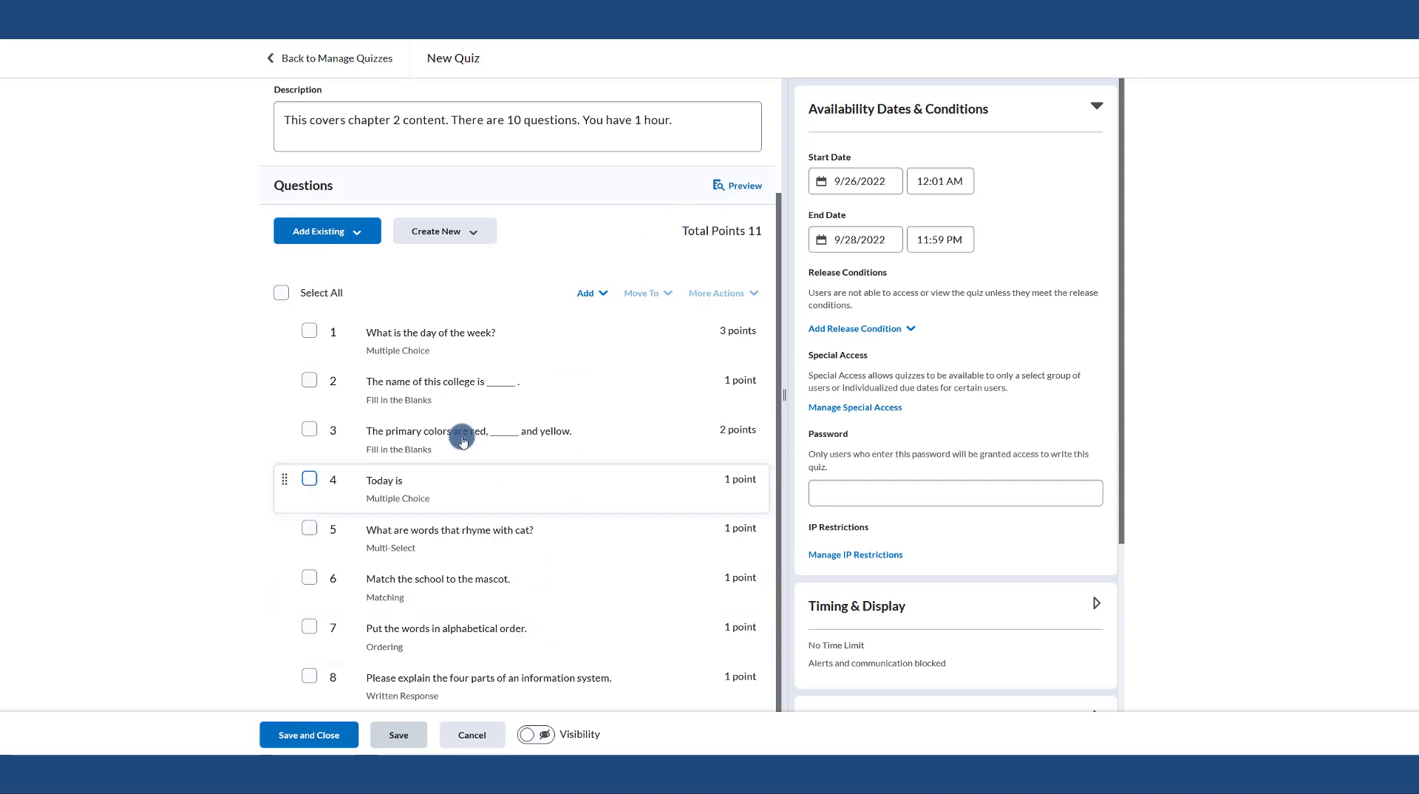
# - Open and close the editor of the "What is the day of the week?" question, and review the additional actions available for it
pyautogui.click(416, 358)
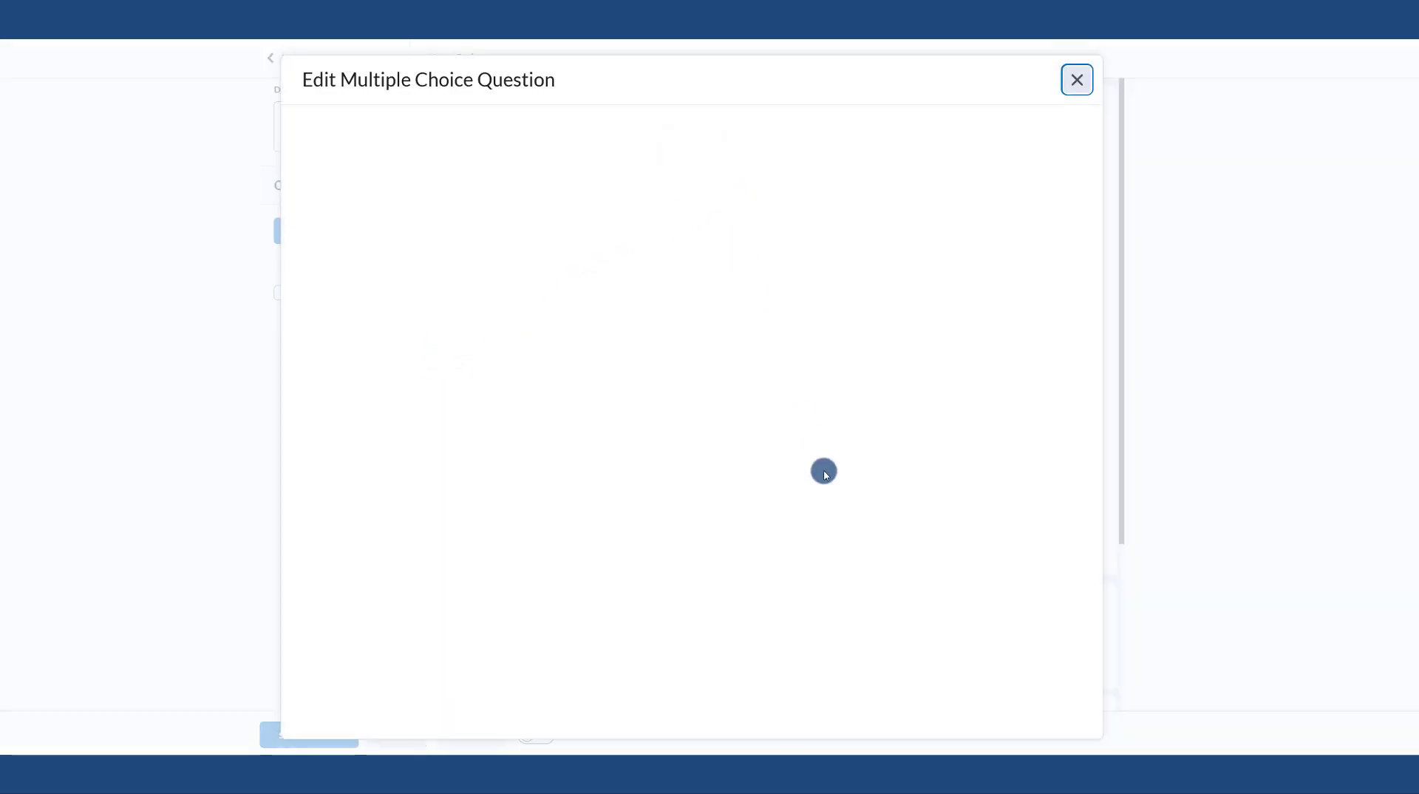
pyautogui.click(1077, 79)
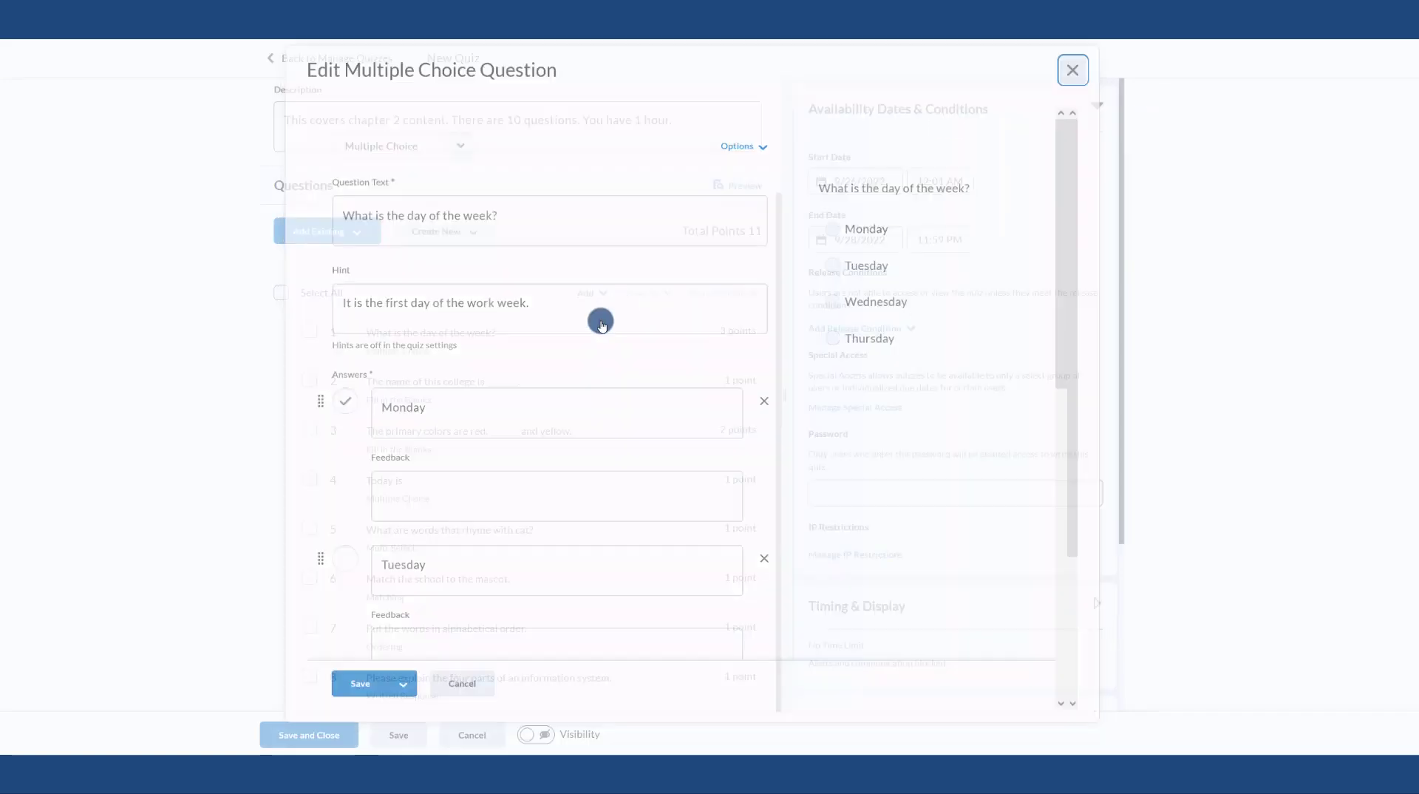
pyautogui.click(309, 330)
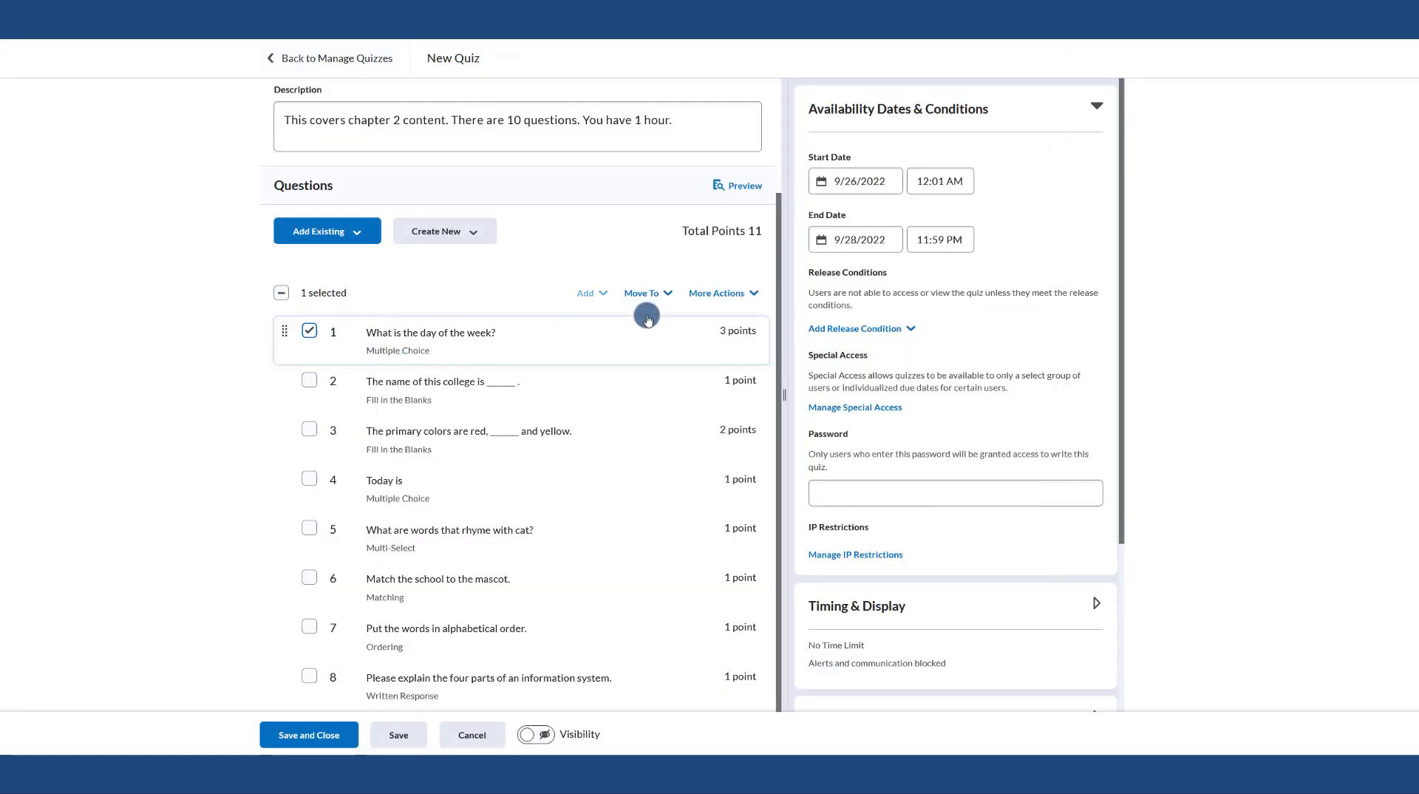
pyautogui.click(721, 296)
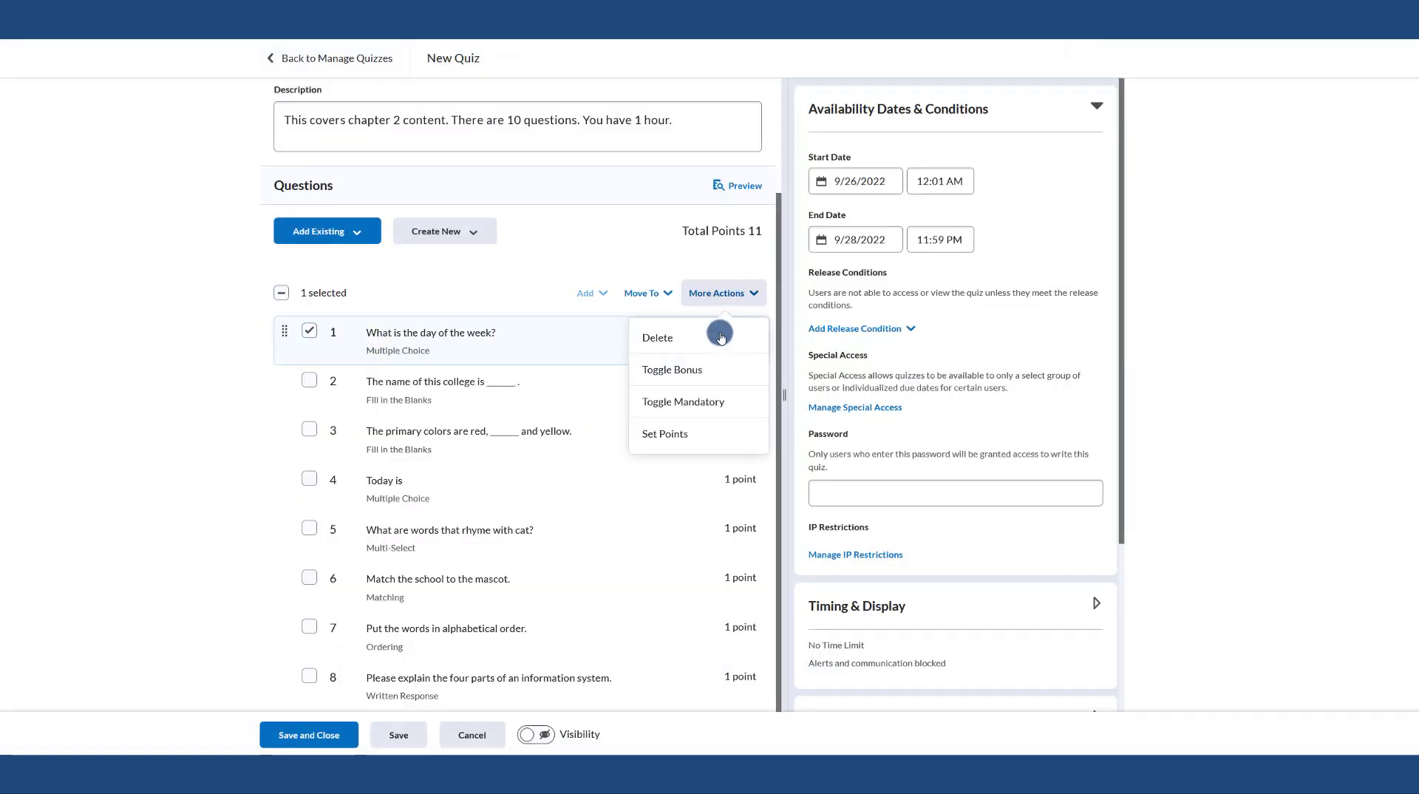
pyautogui.click(681, 339)
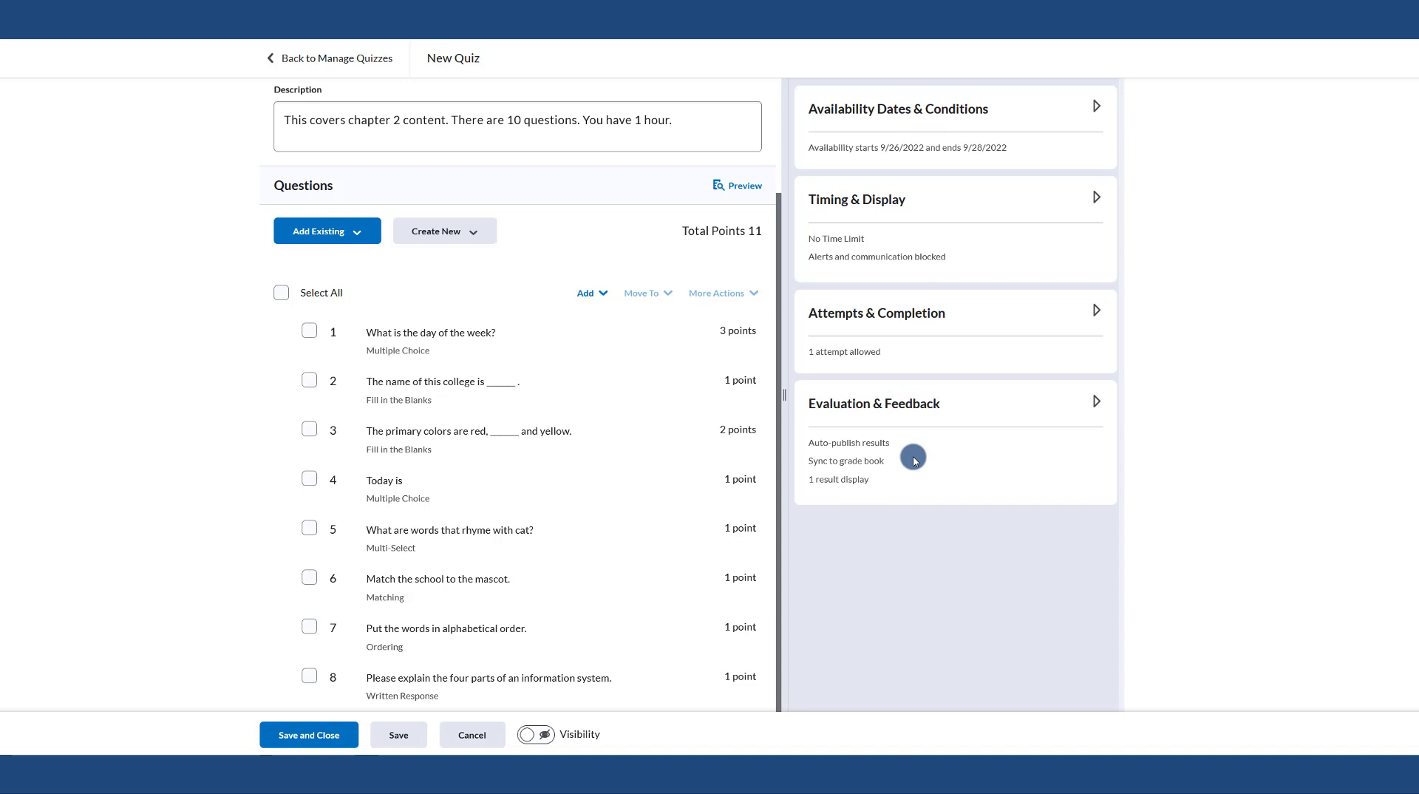
# - Expand the availability dates and conditions and set the quiz's due date to 9/27/2022
pyautogui.click(878, 110)
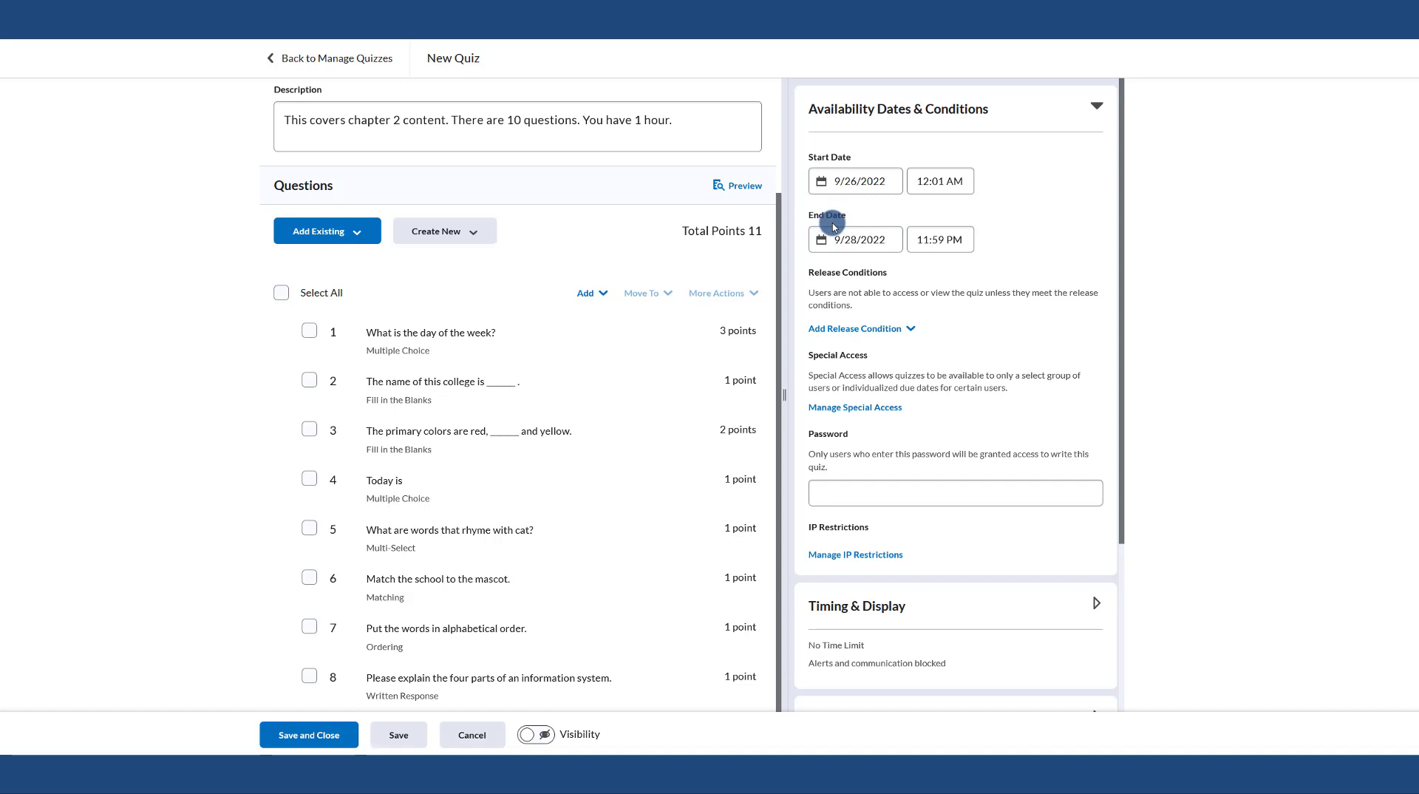
pyautogui.scroll(2, 833, 225)
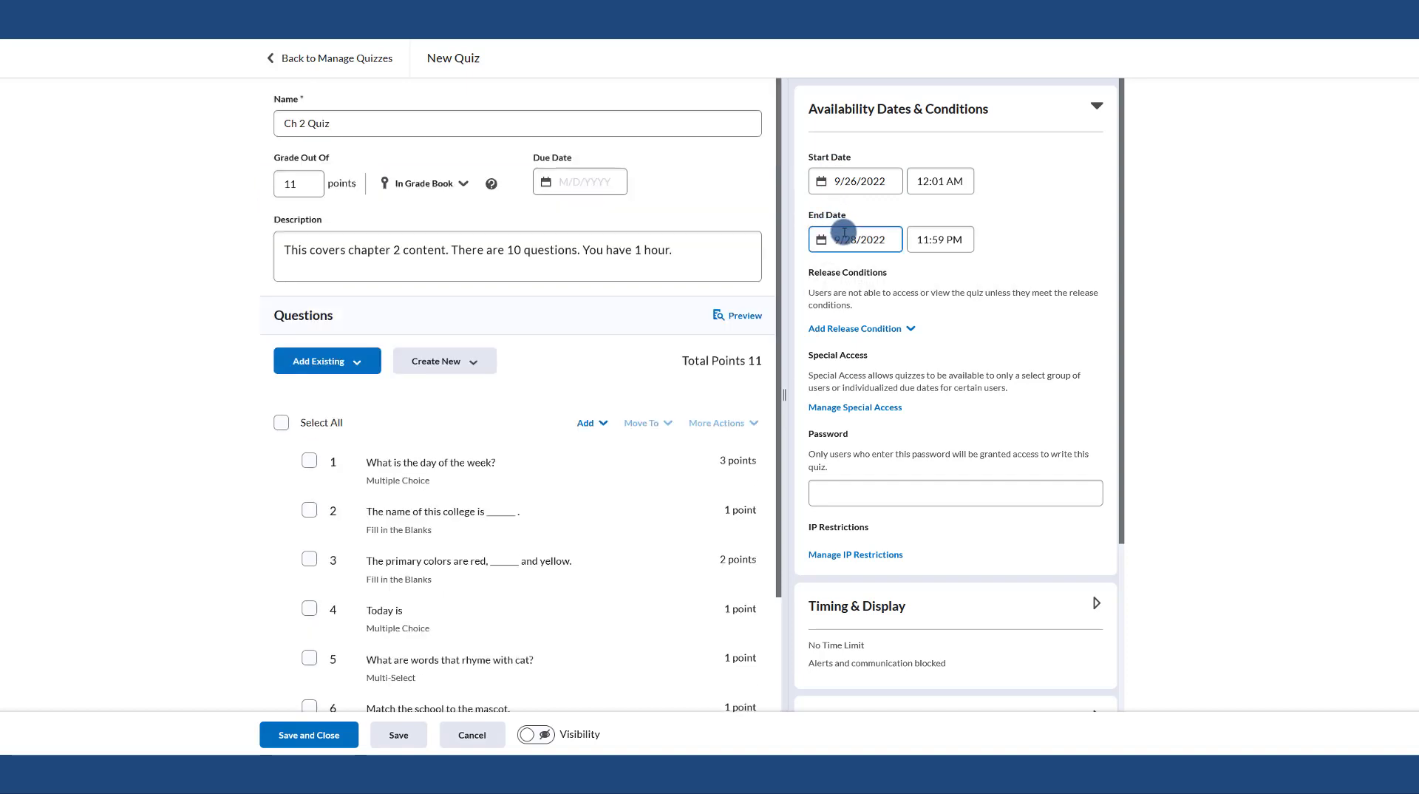
pyautogui.click(847, 235)
pyautogui.click(598, 185)
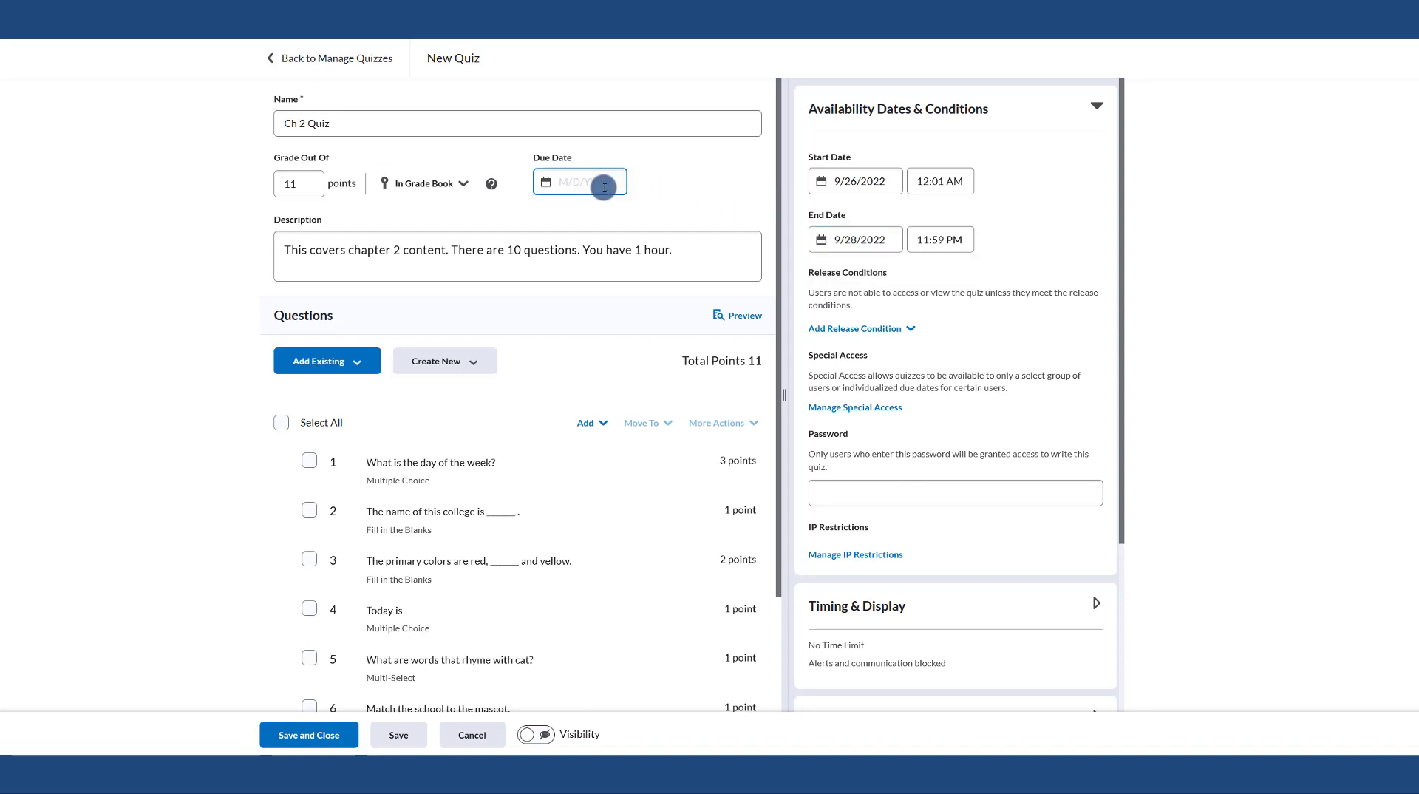
pyautogui.click(598, 184)
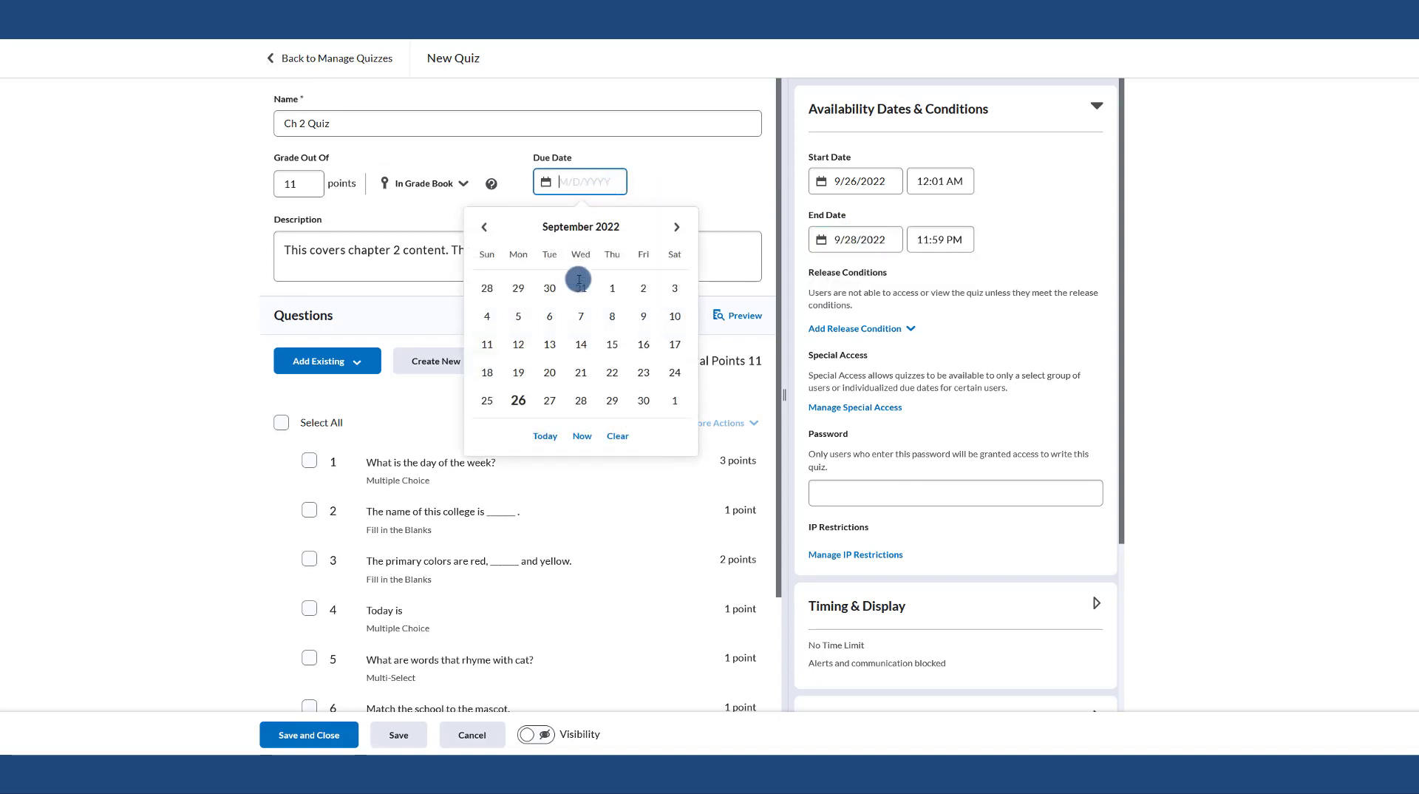
pyautogui.click(554, 400)
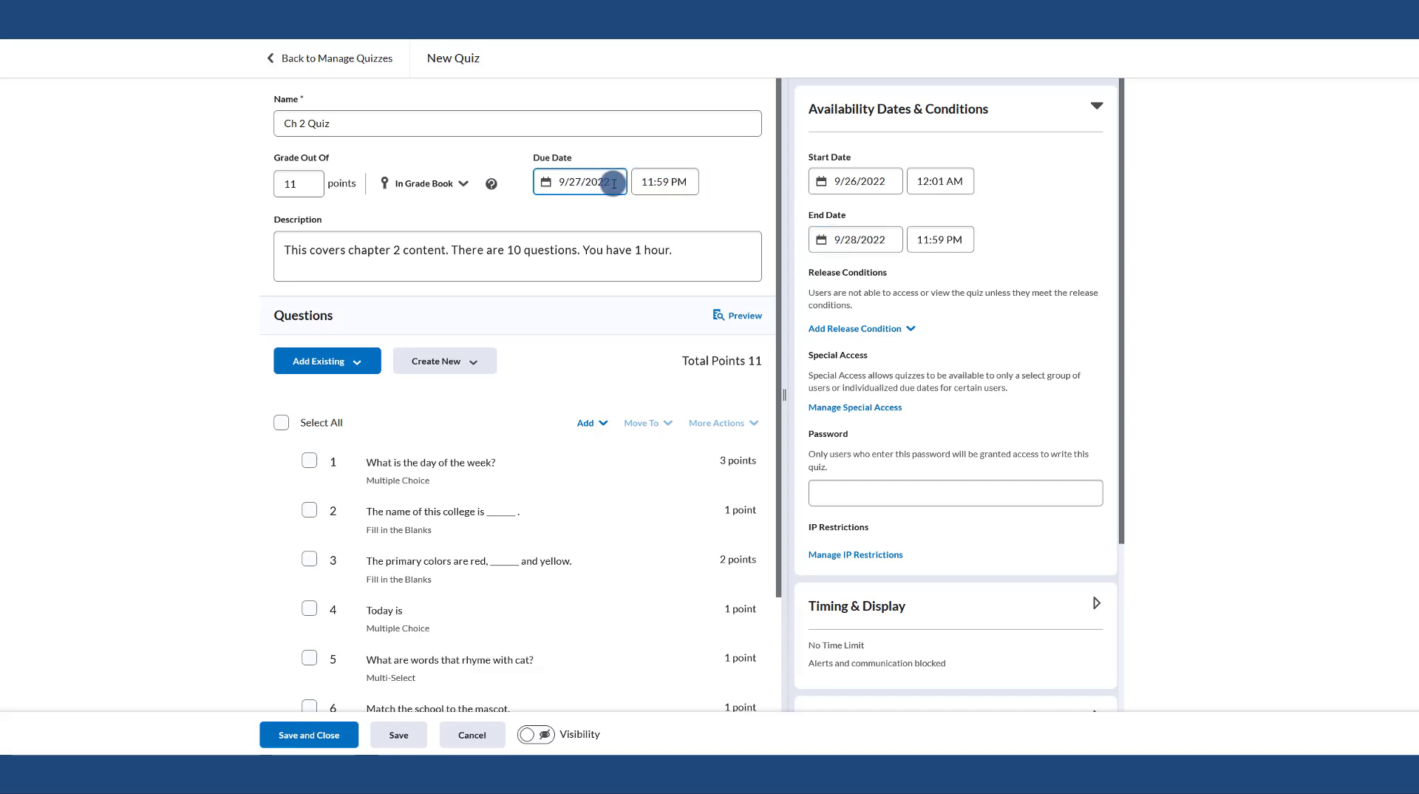
pyautogui.click(841, 243)
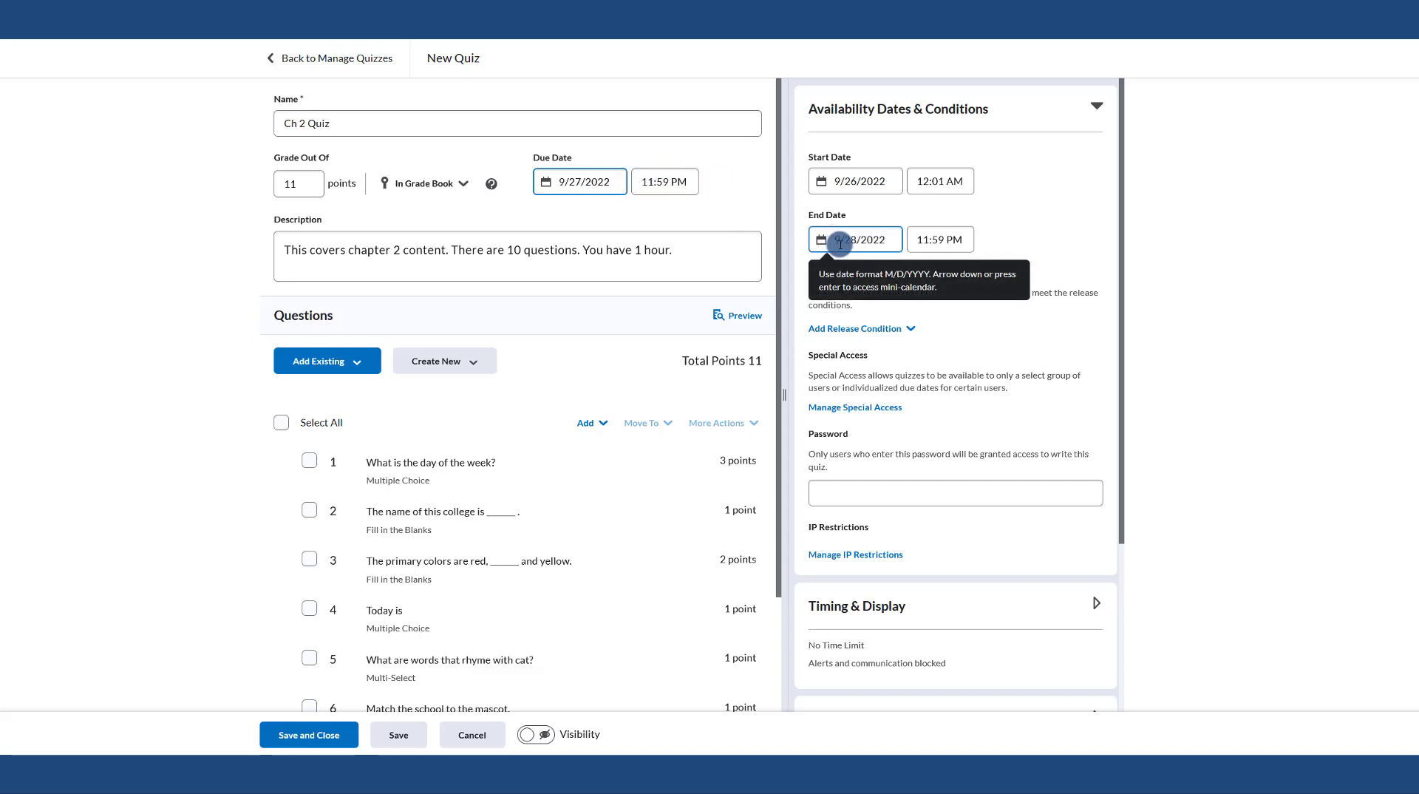
pyautogui.click(581, 188)
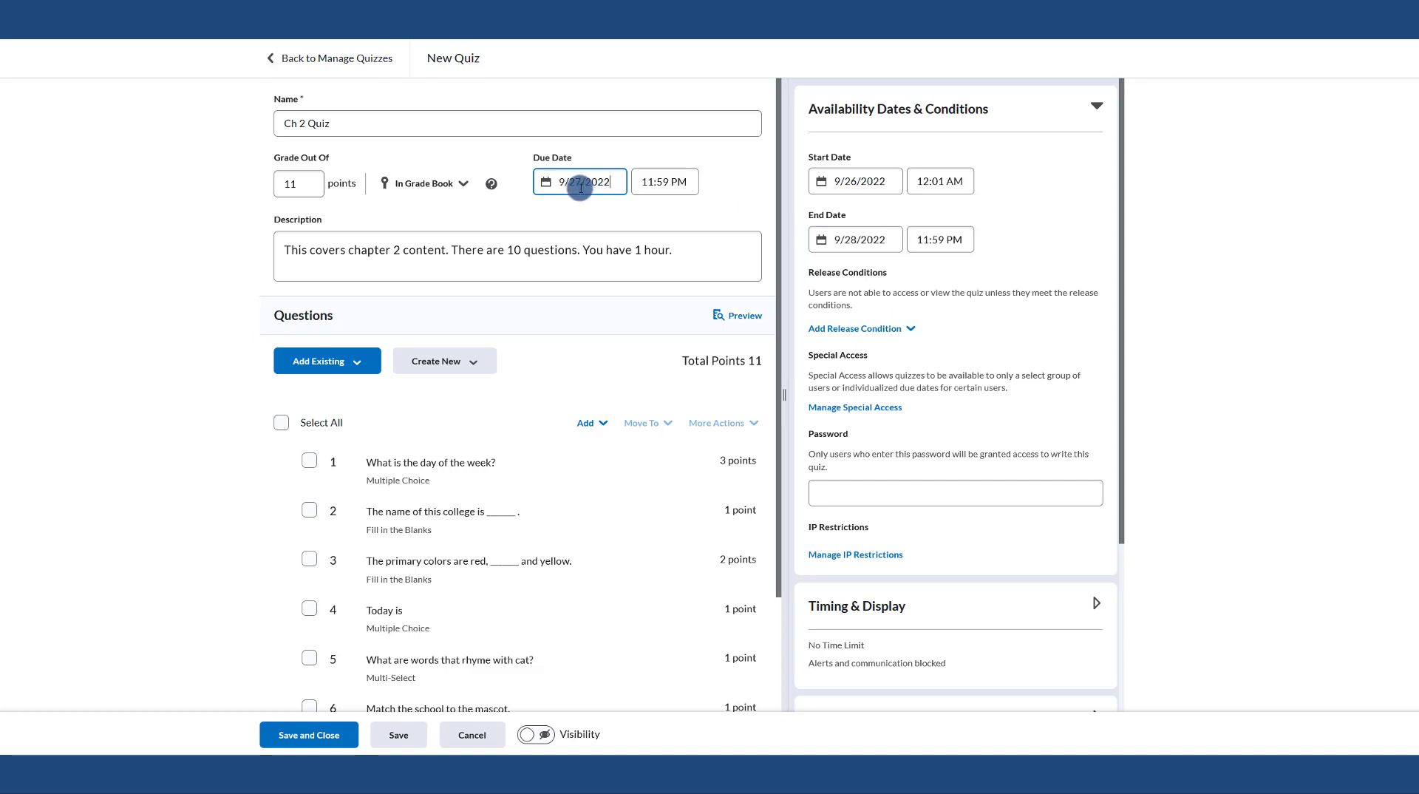
pyautogui.click(898, 231)
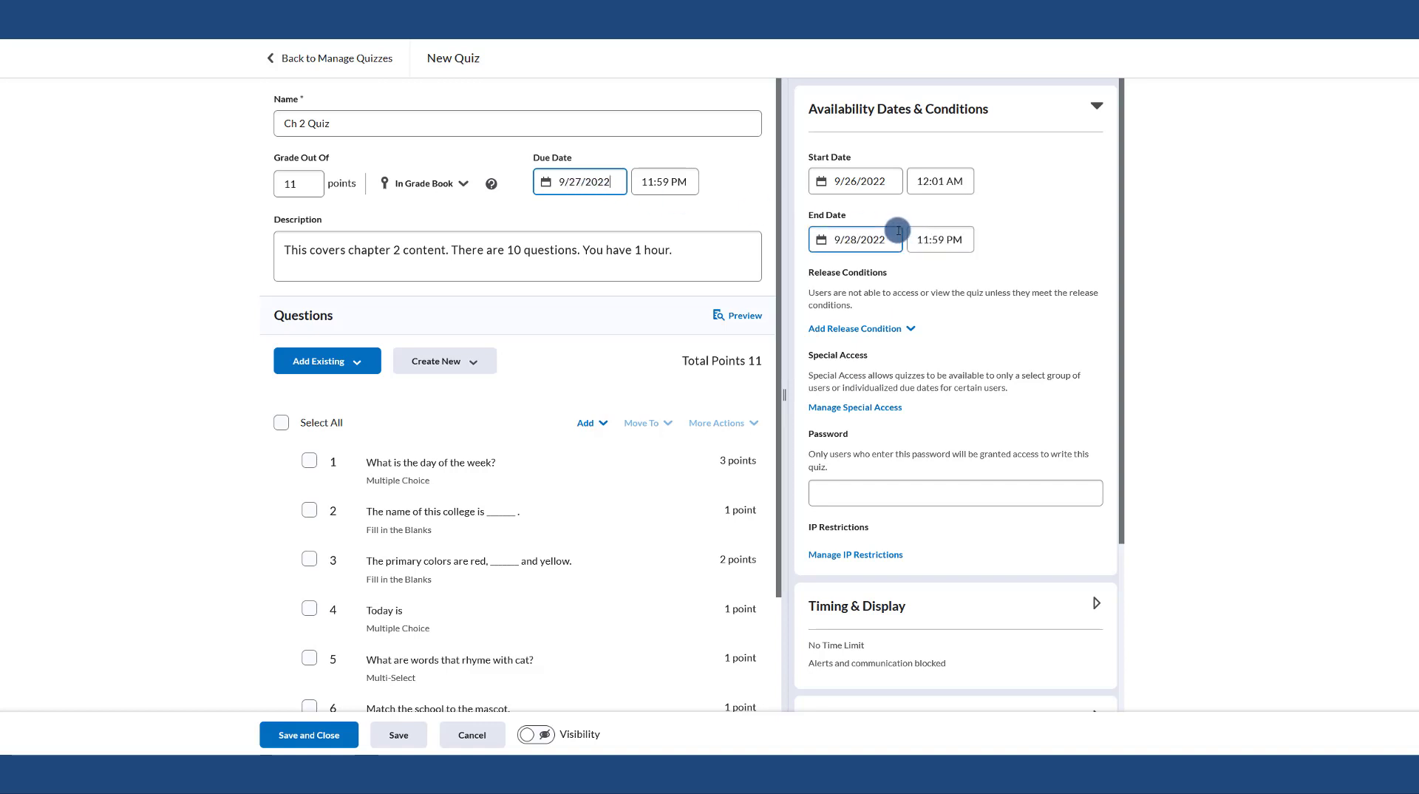
pyautogui.click(605, 192)
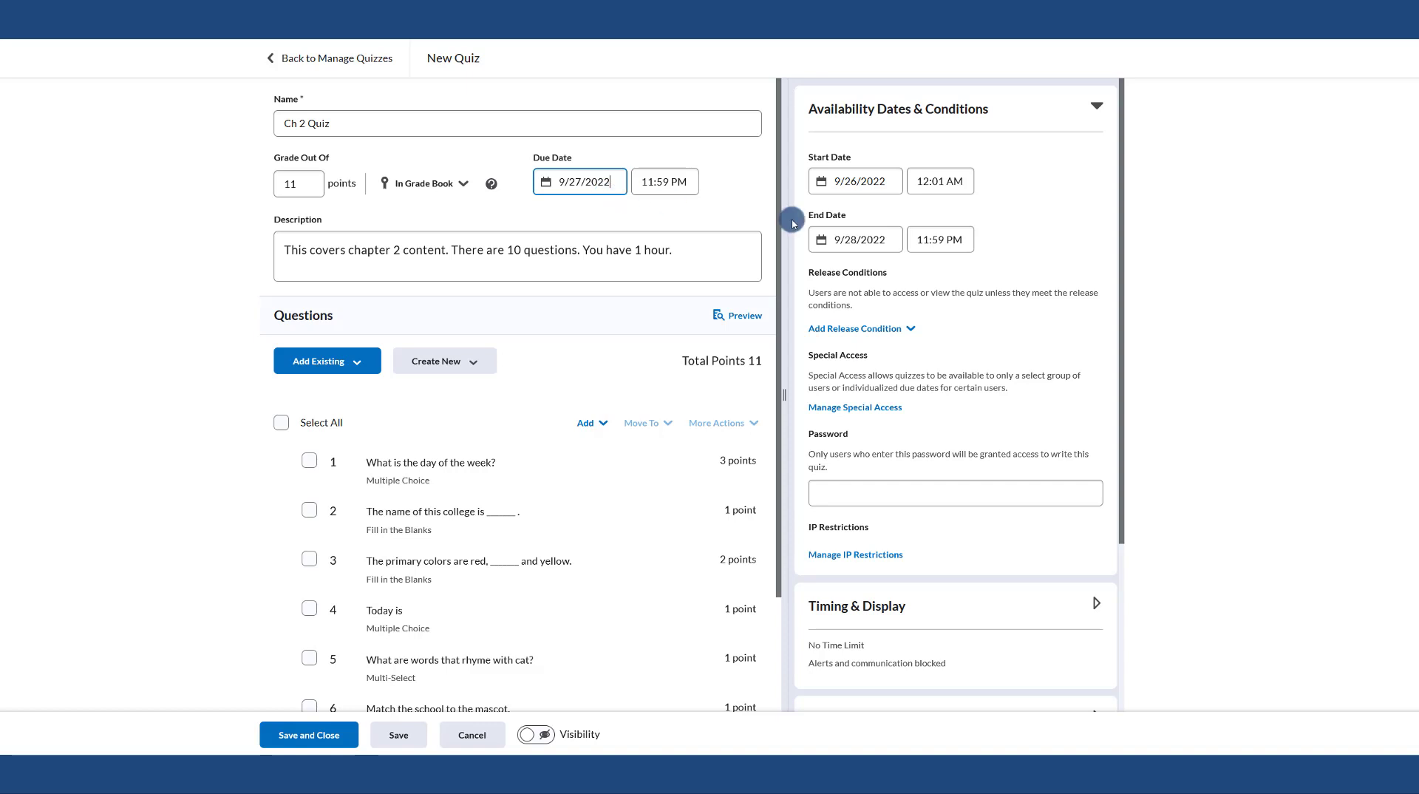
pyautogui.click(891, 238)
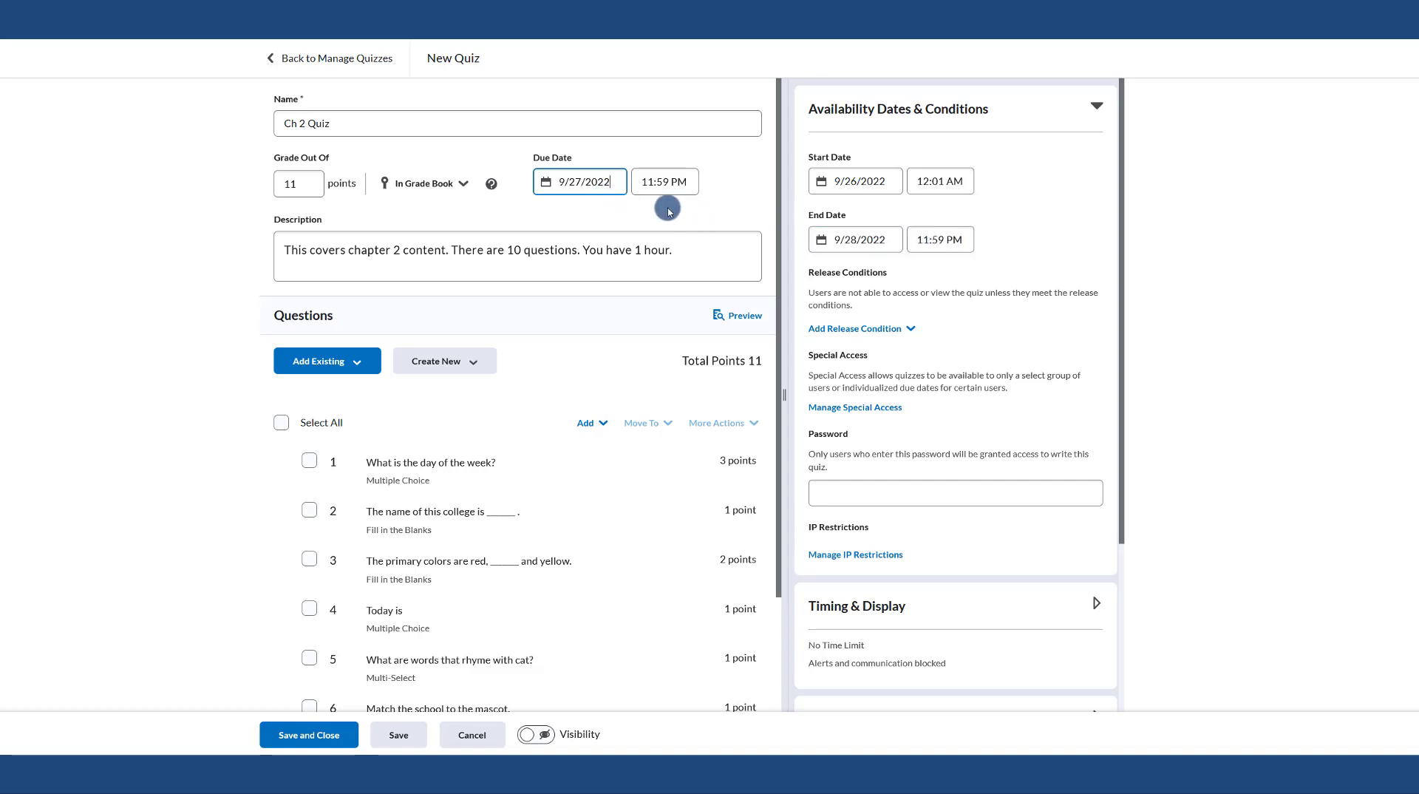
# - Clear the quiz's due date
pyautogui.click(601, 180)
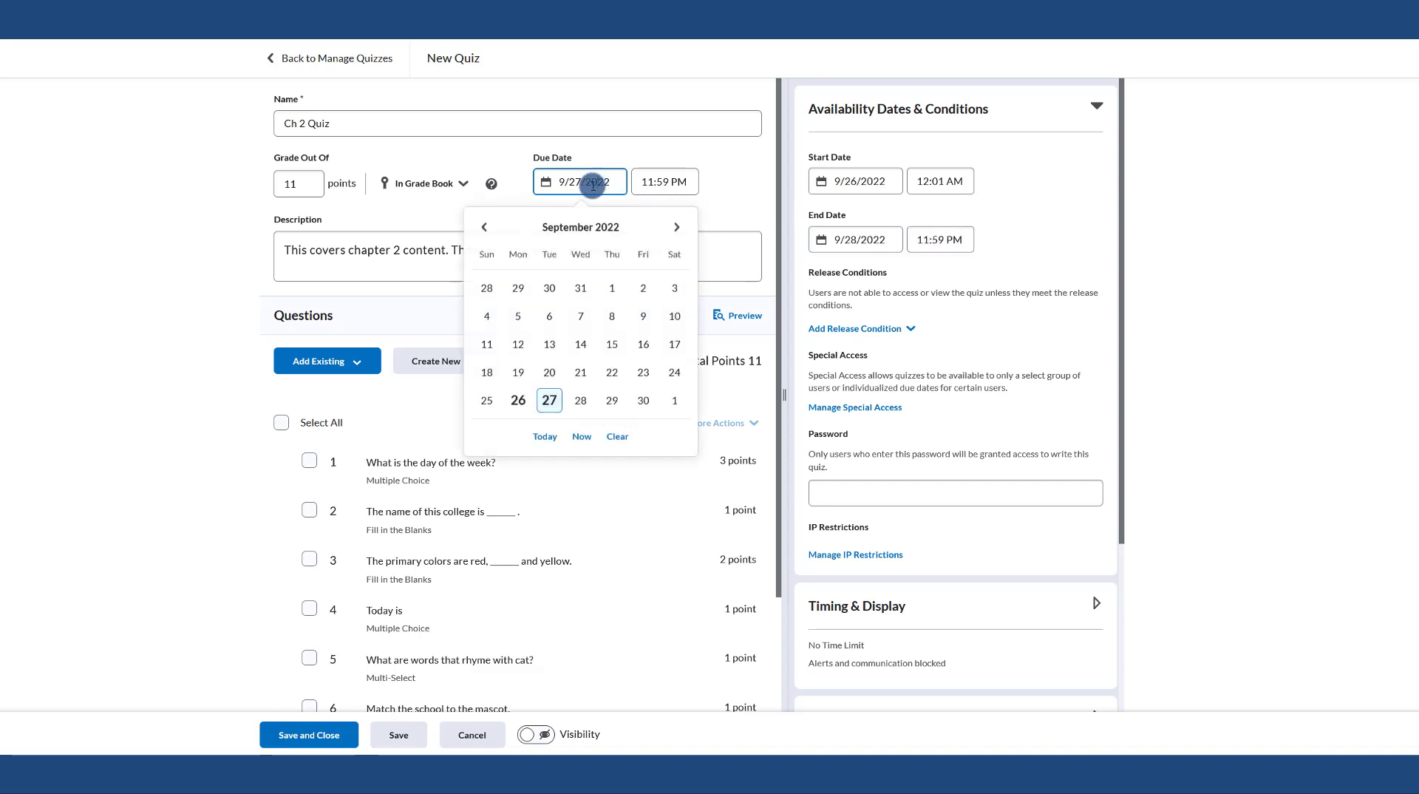
pyautogui.click(652, 189)
pyautogui.click(545, 183)
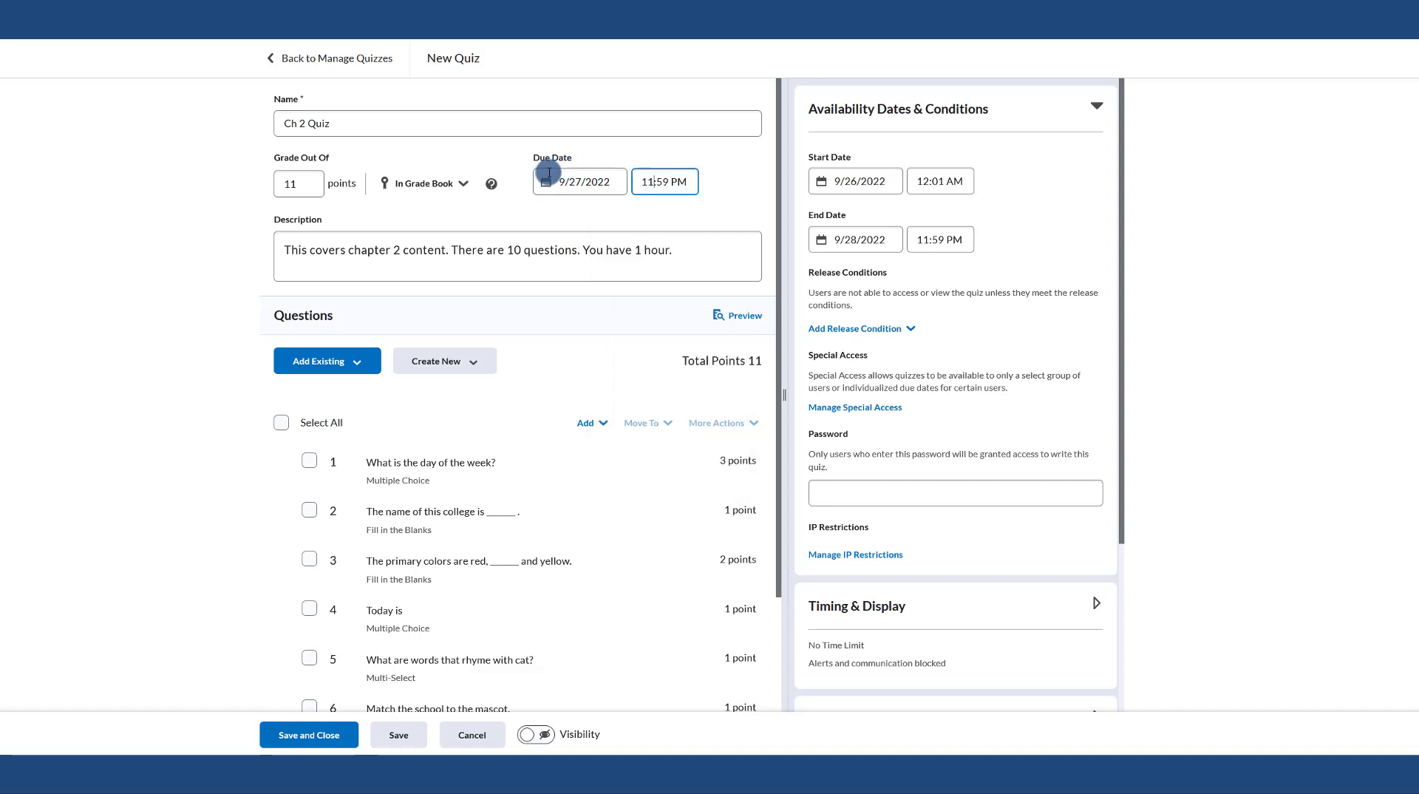
pyautogui.click(618, 436)
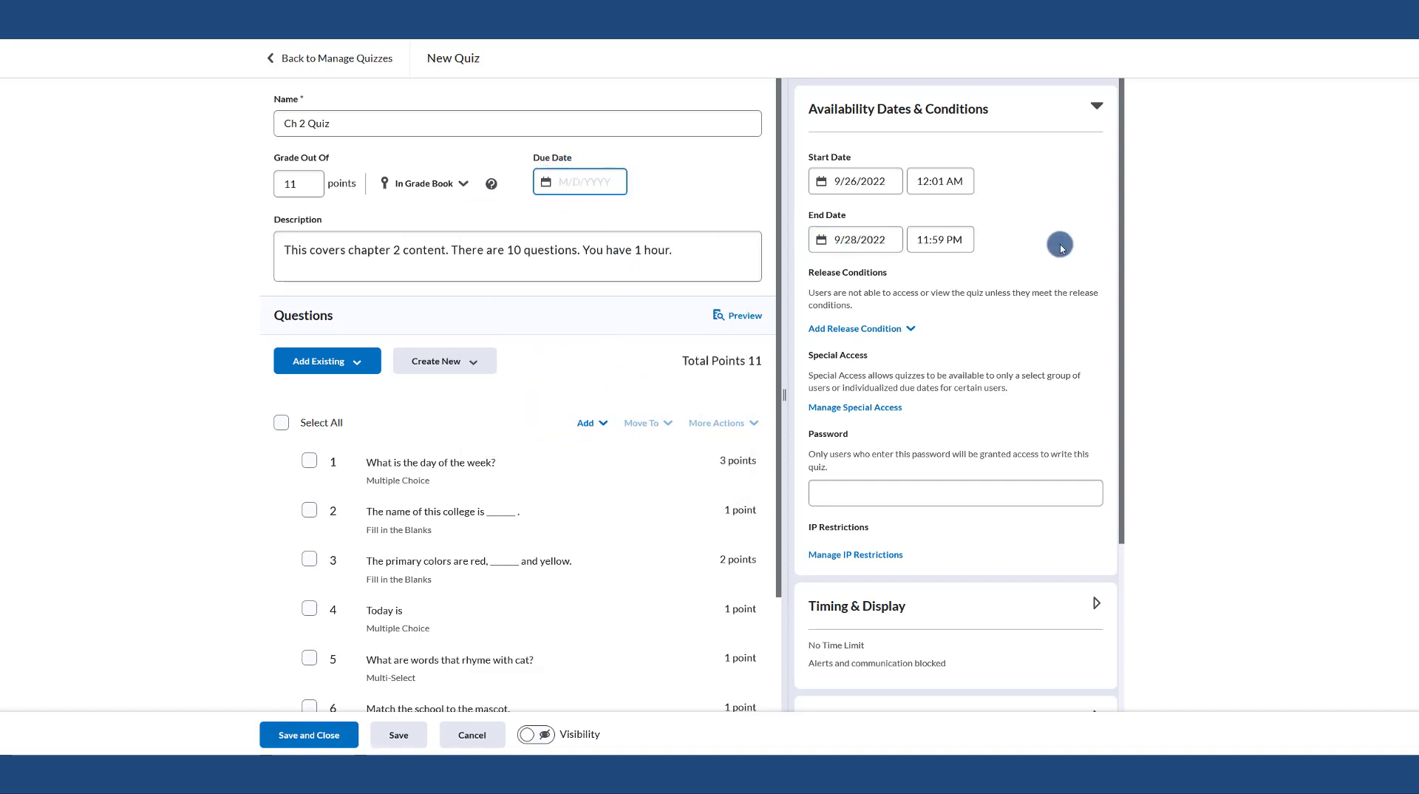
# - Review the special access date, timing, attempt and user settings for the quiz, and leave without adding anyone
pyautogui.scroll(-1, 1053, 243)
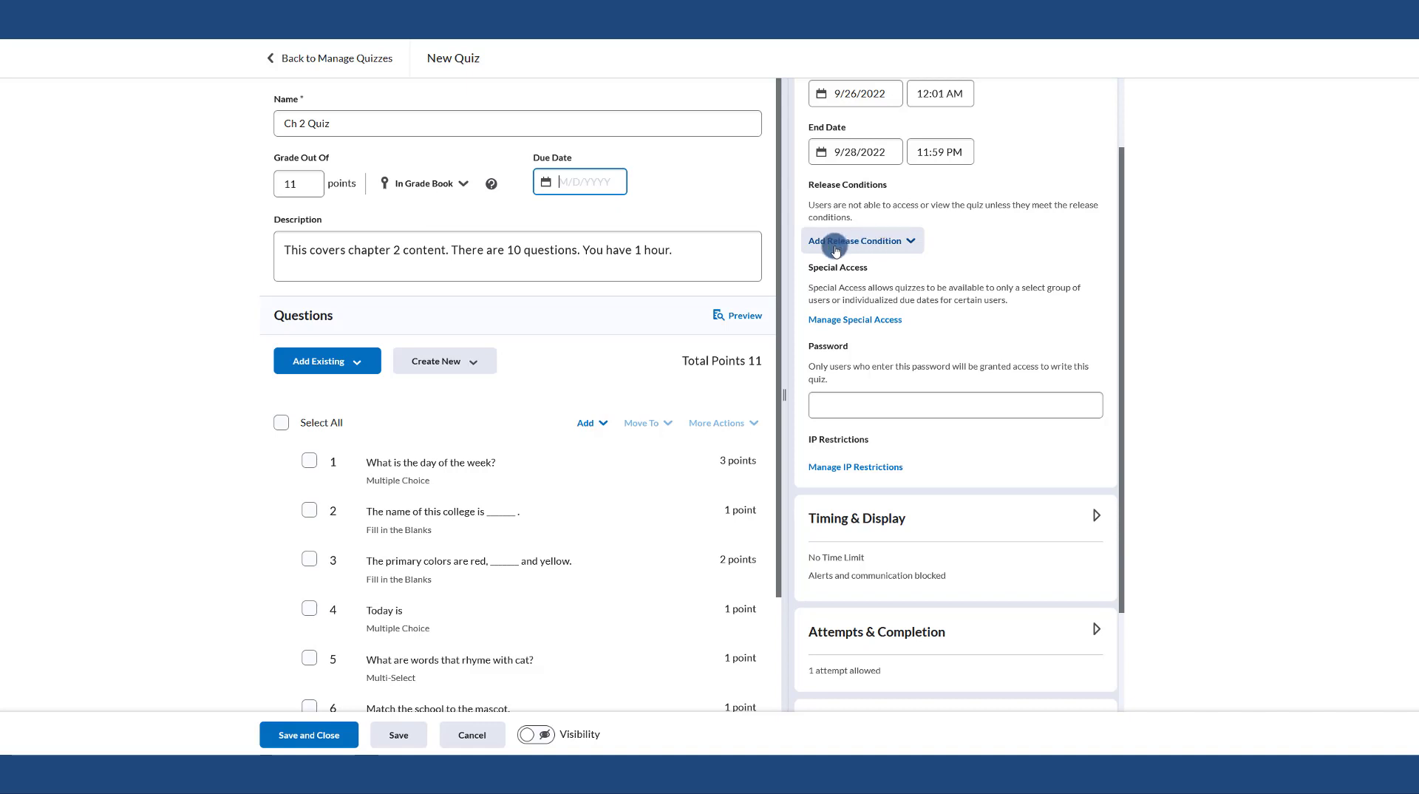
pyautogui.click(860, 331)
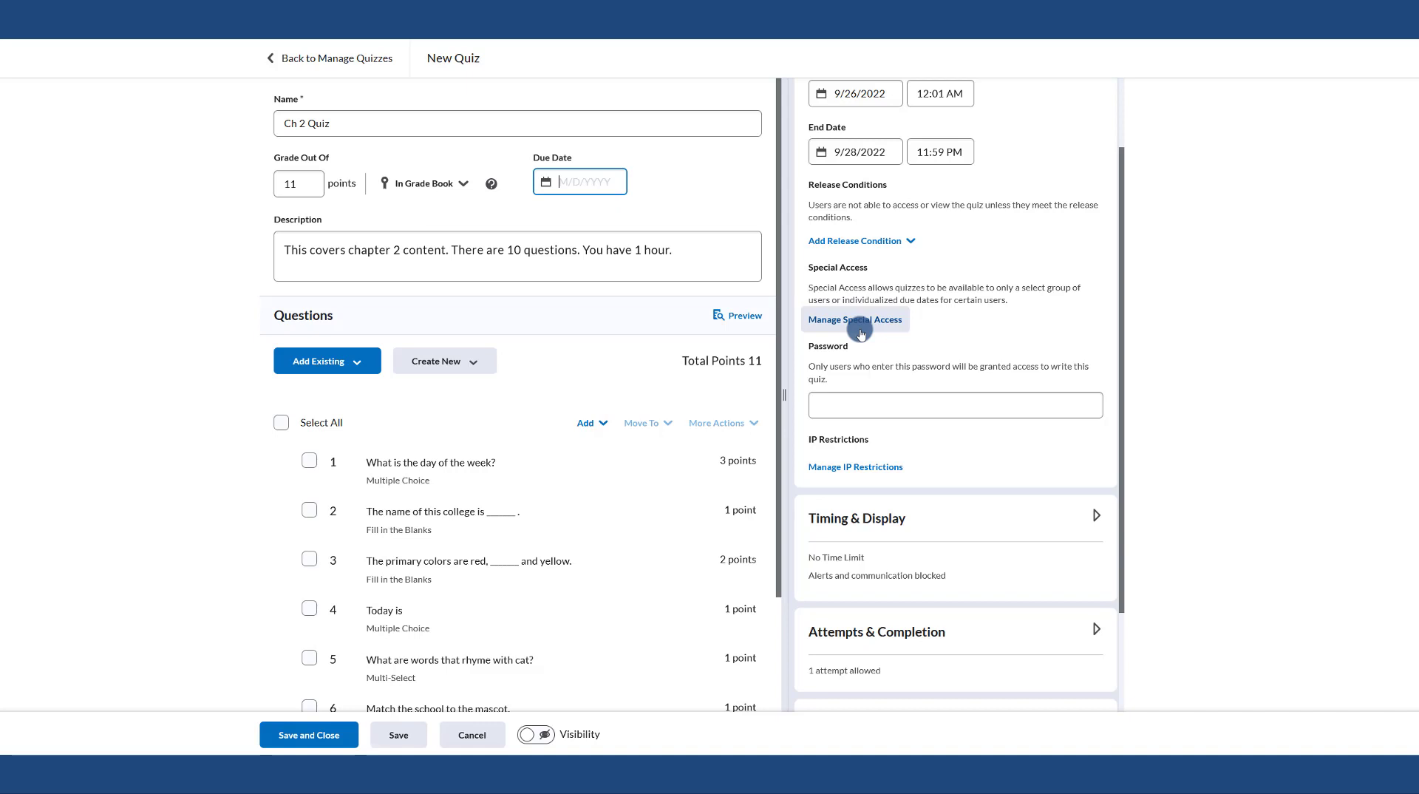
pyautogui.click(861, 333)
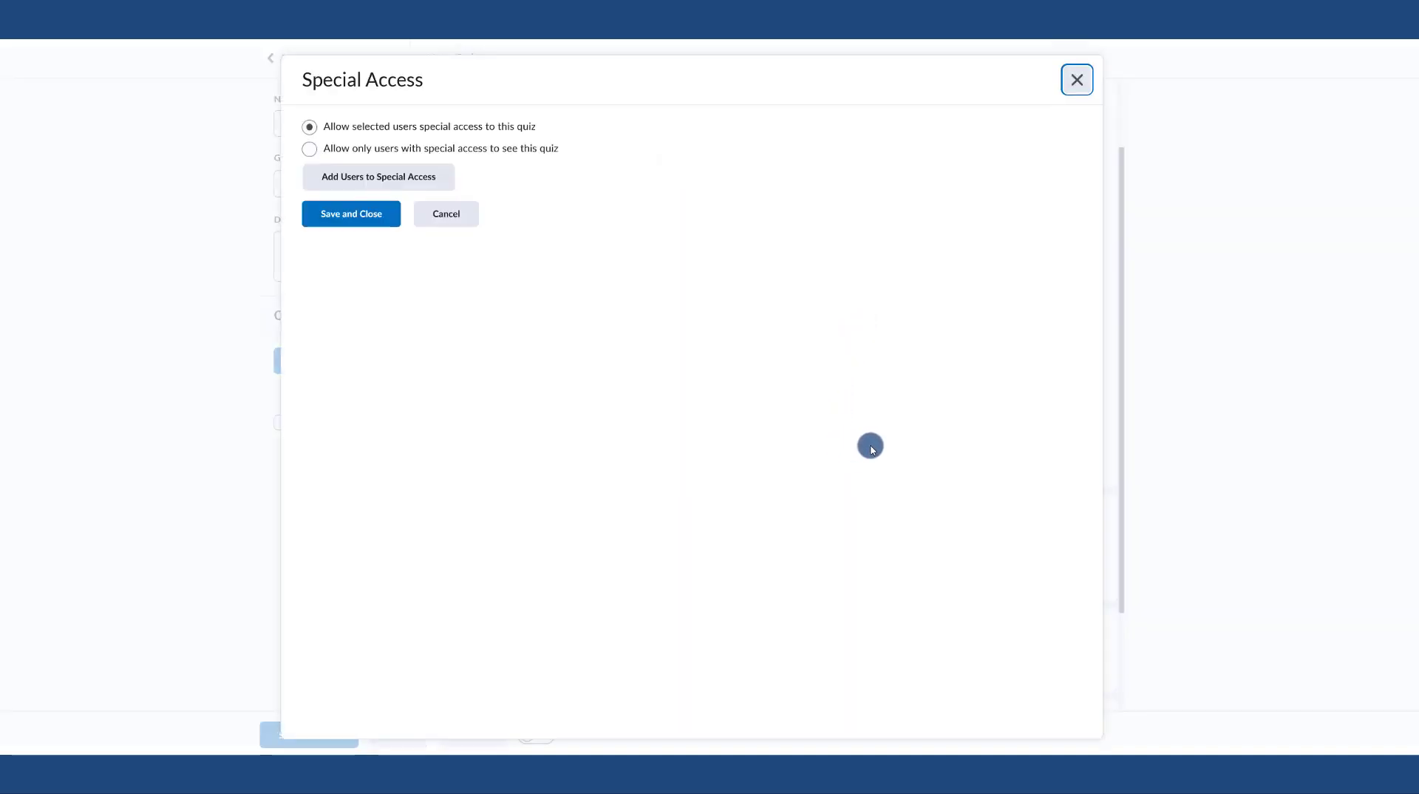
pyautogui.click(402, 175)
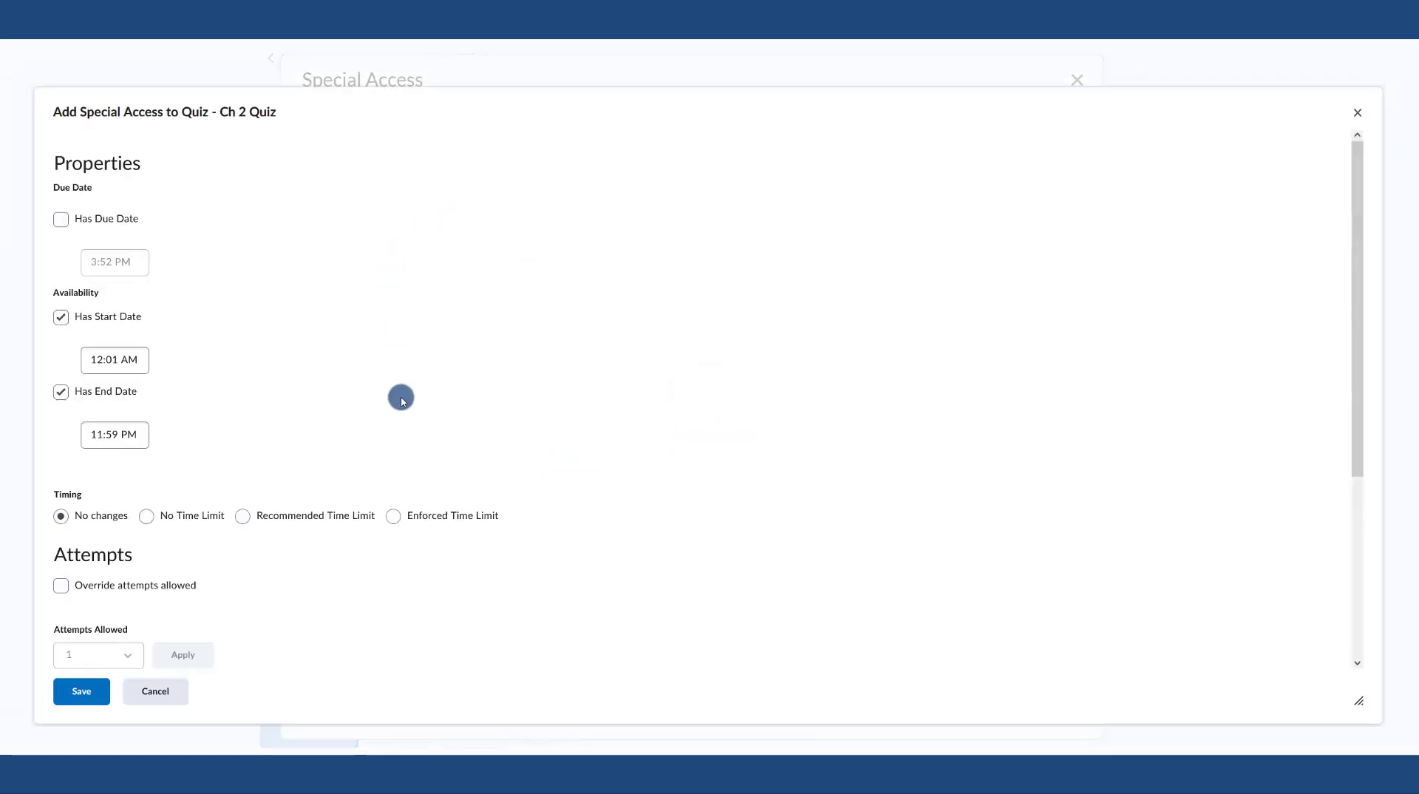
pyautogui.scroll(-1, 276, 349)
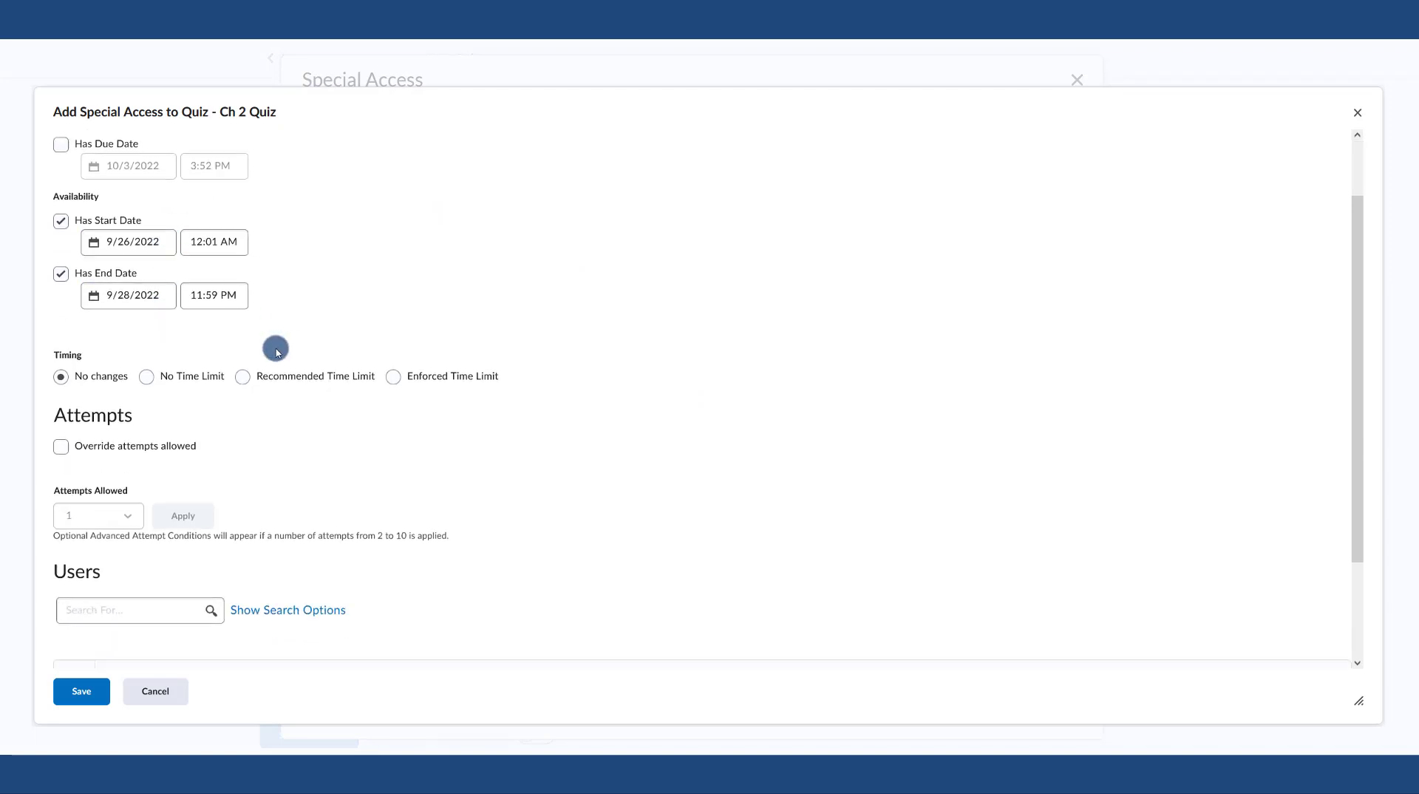
pyautogui.scroll(-1, 275, 349)
pyautogui.scroll(-1, 340, 341)
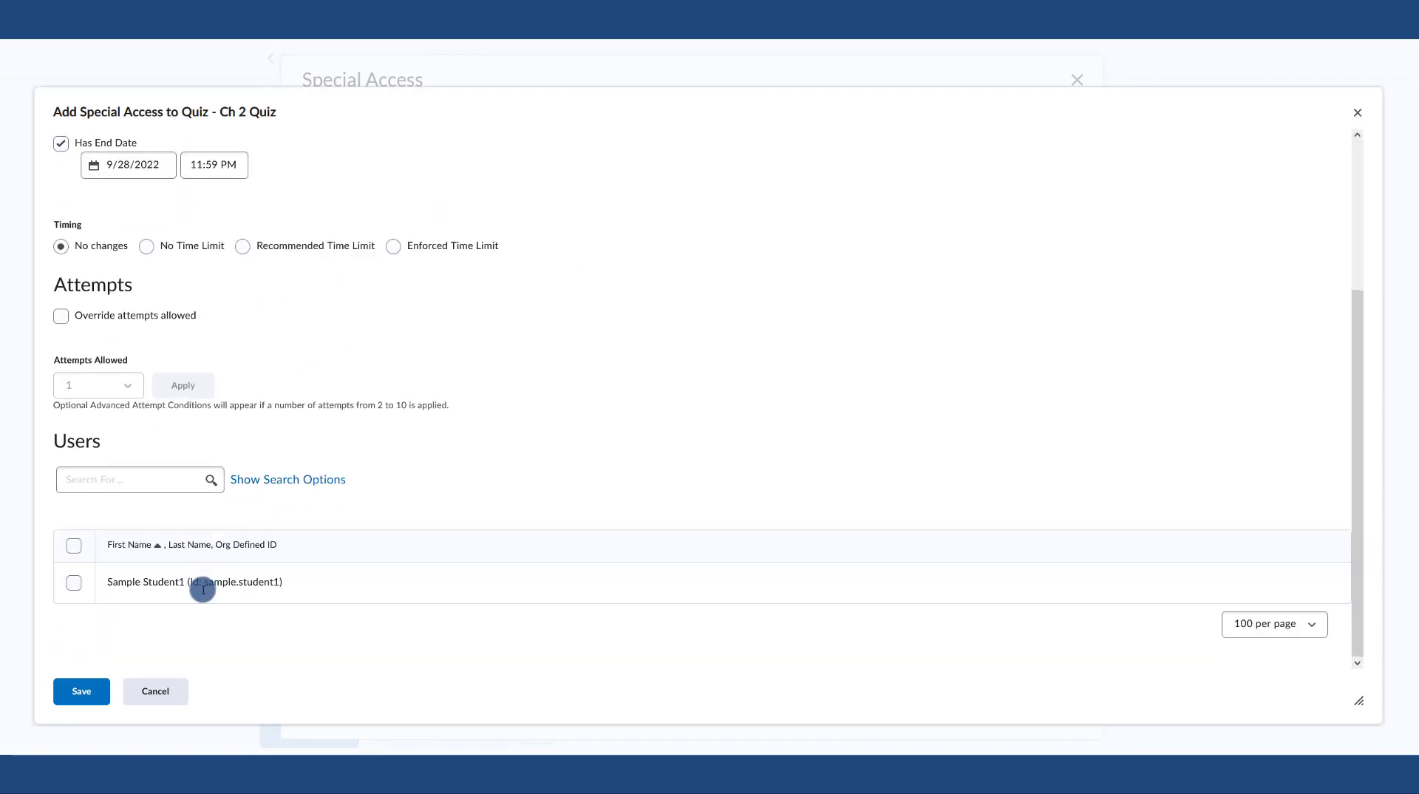
pyautogui.click(168, 692)
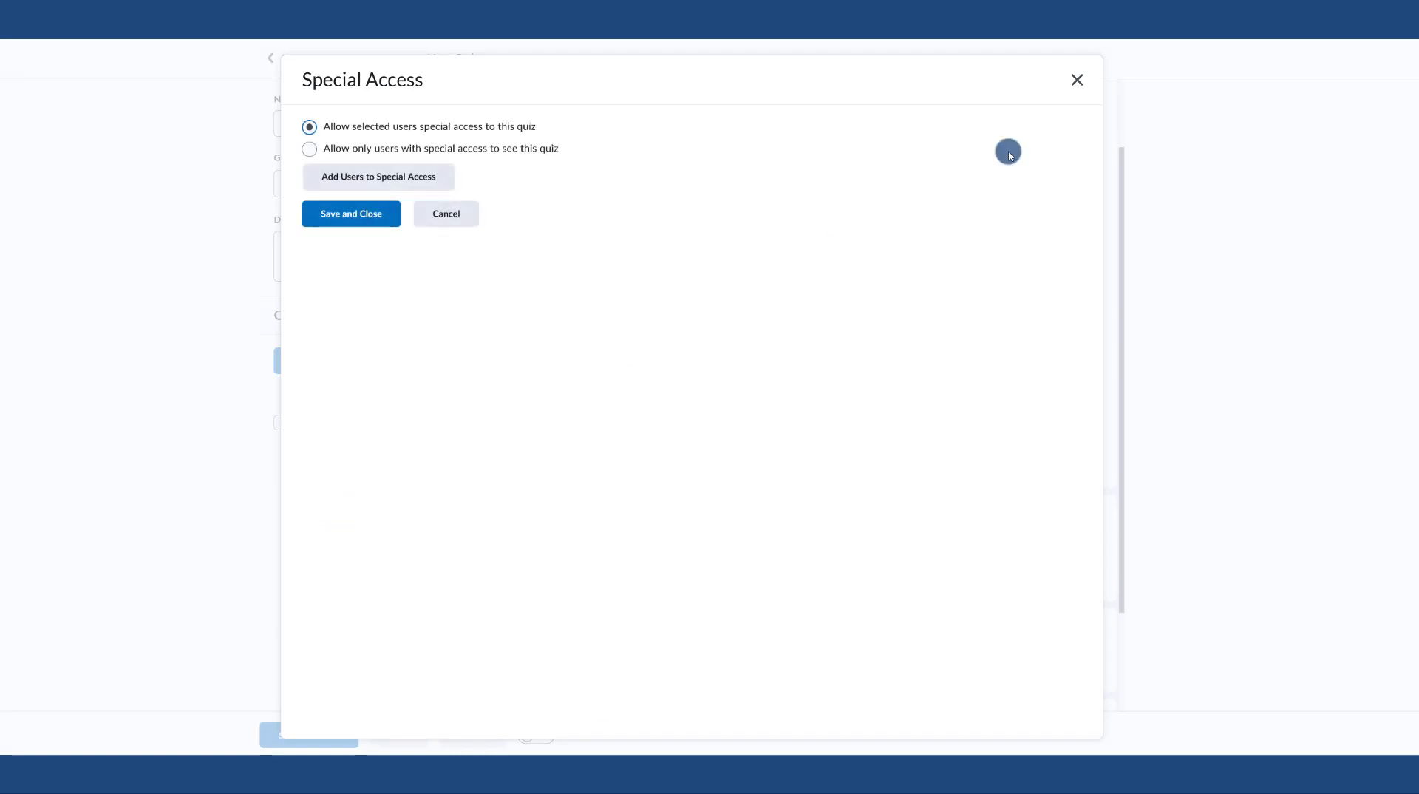
pyautogui.click(1080, 84)
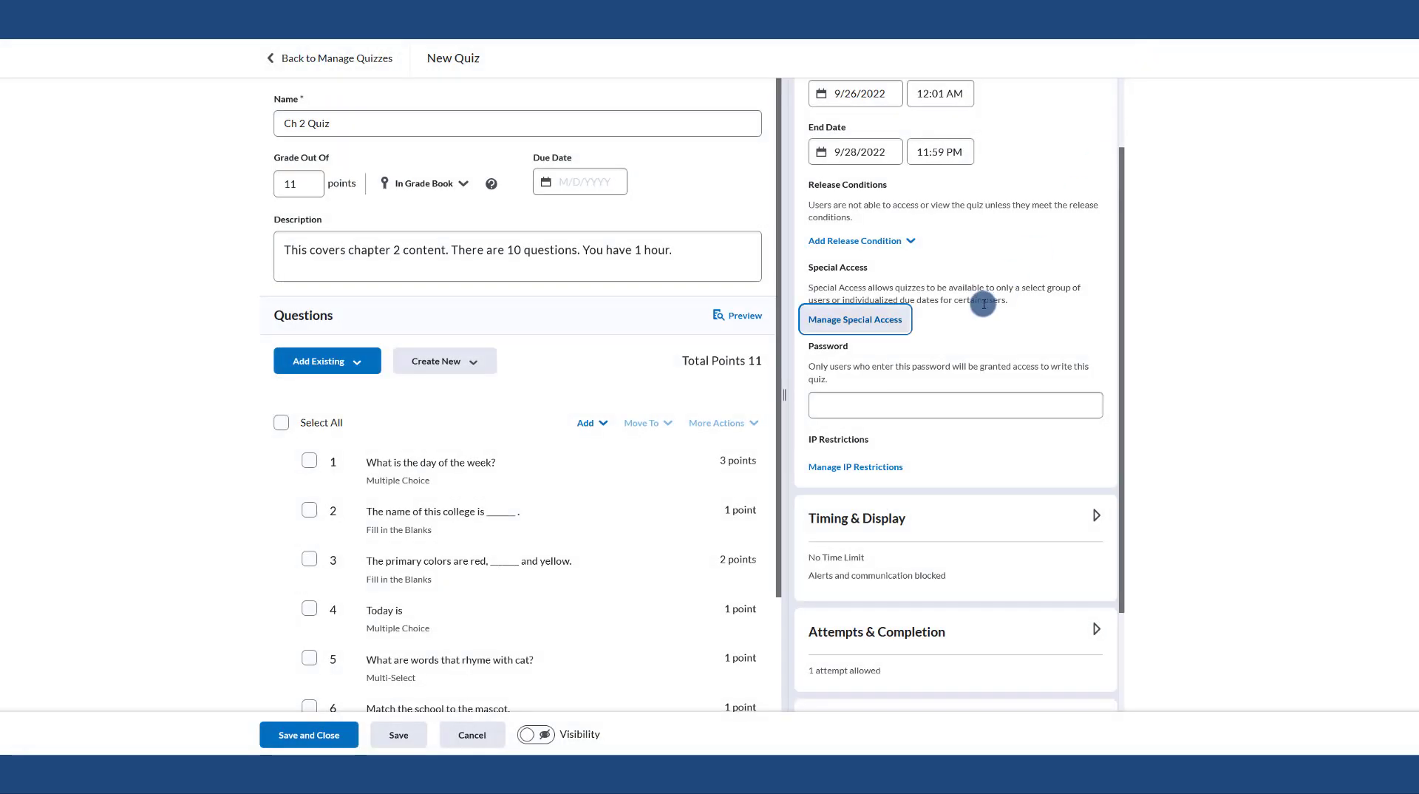
# - Give the quiz an enforced time limit of 60 minutes in its timing settings
pyautogui.click(890, 318)
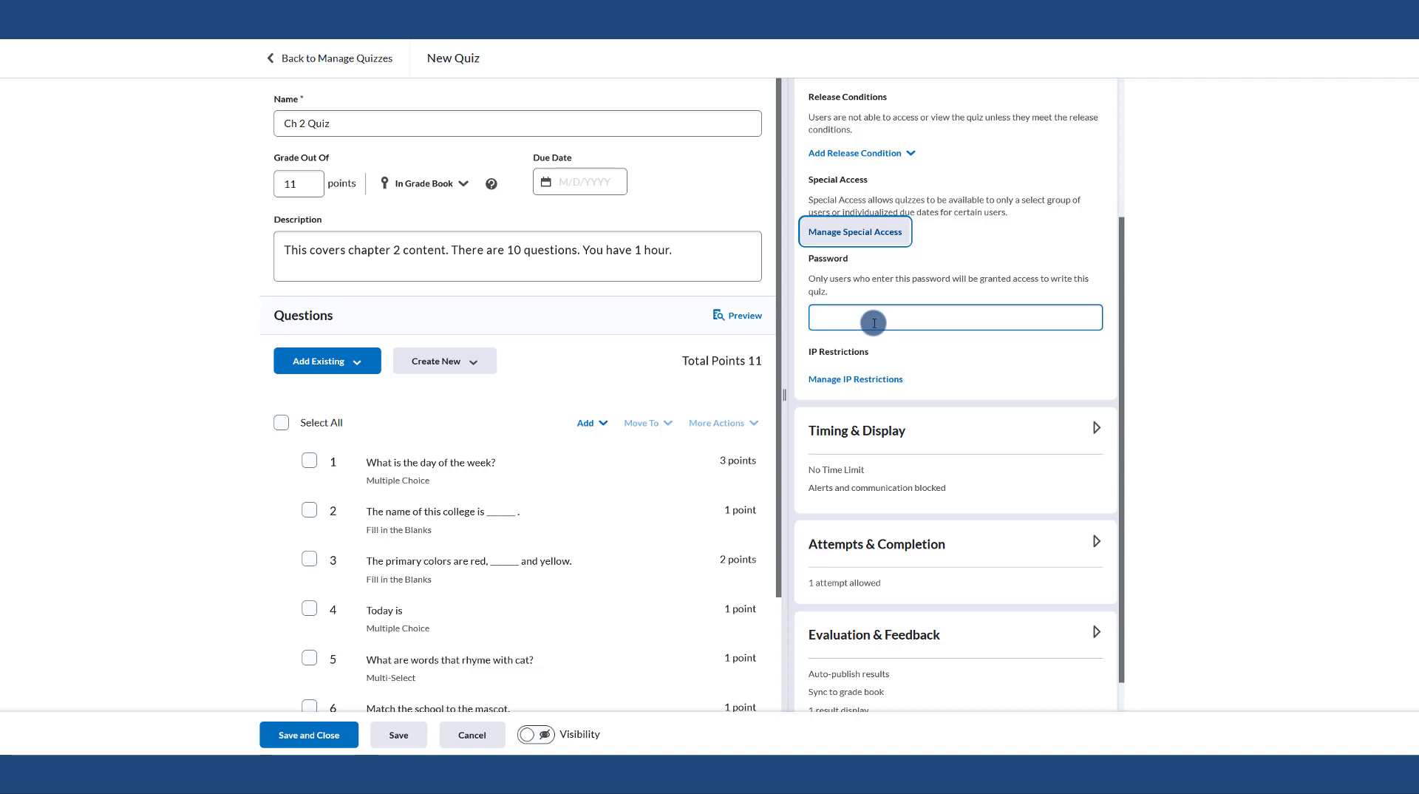
pyautogui.scroll(-1, 876, 324)
pyautogui.click(856, 398)
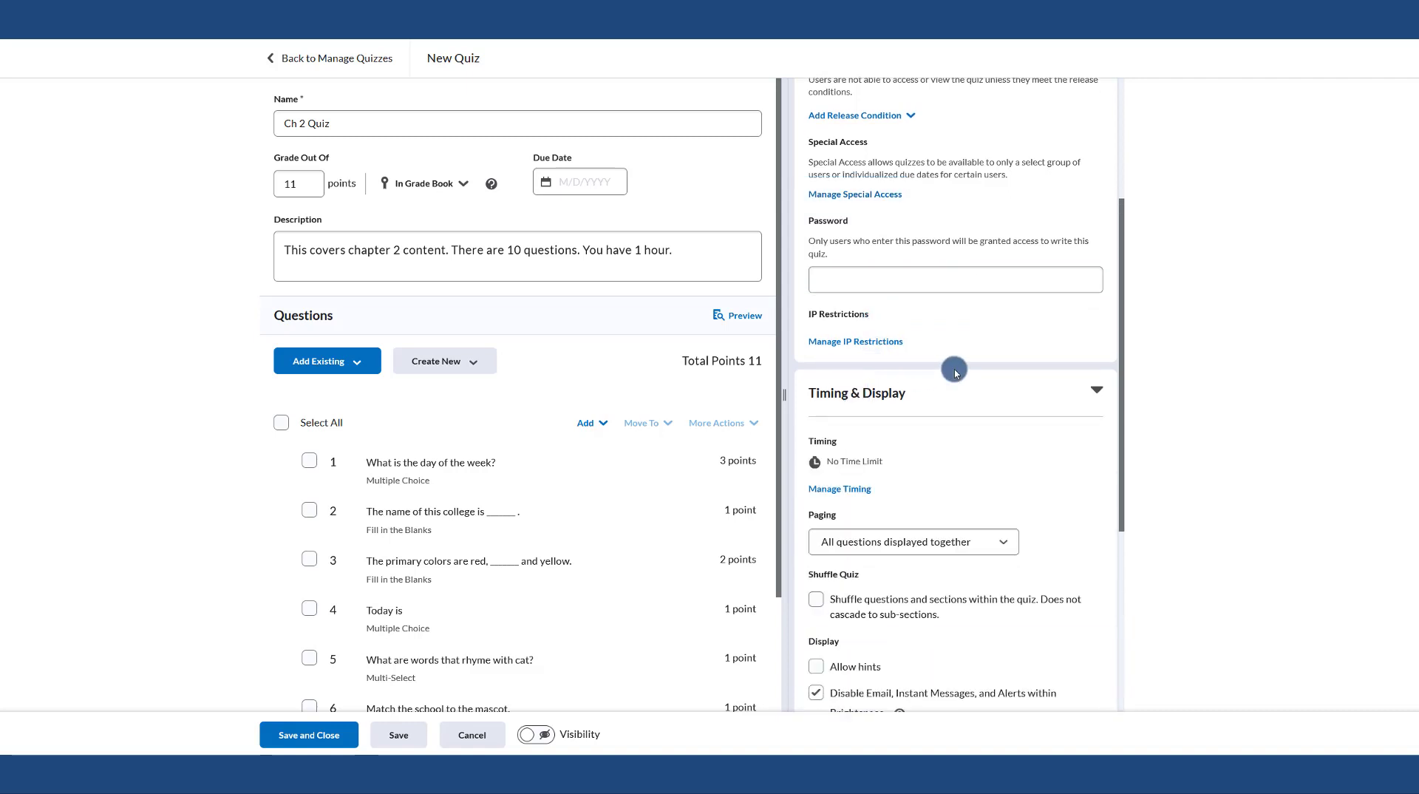
pyautogui.scroll(-3, 955, 370)
pyautogui.click(838, 289)
pyautogui.click(834, 314)
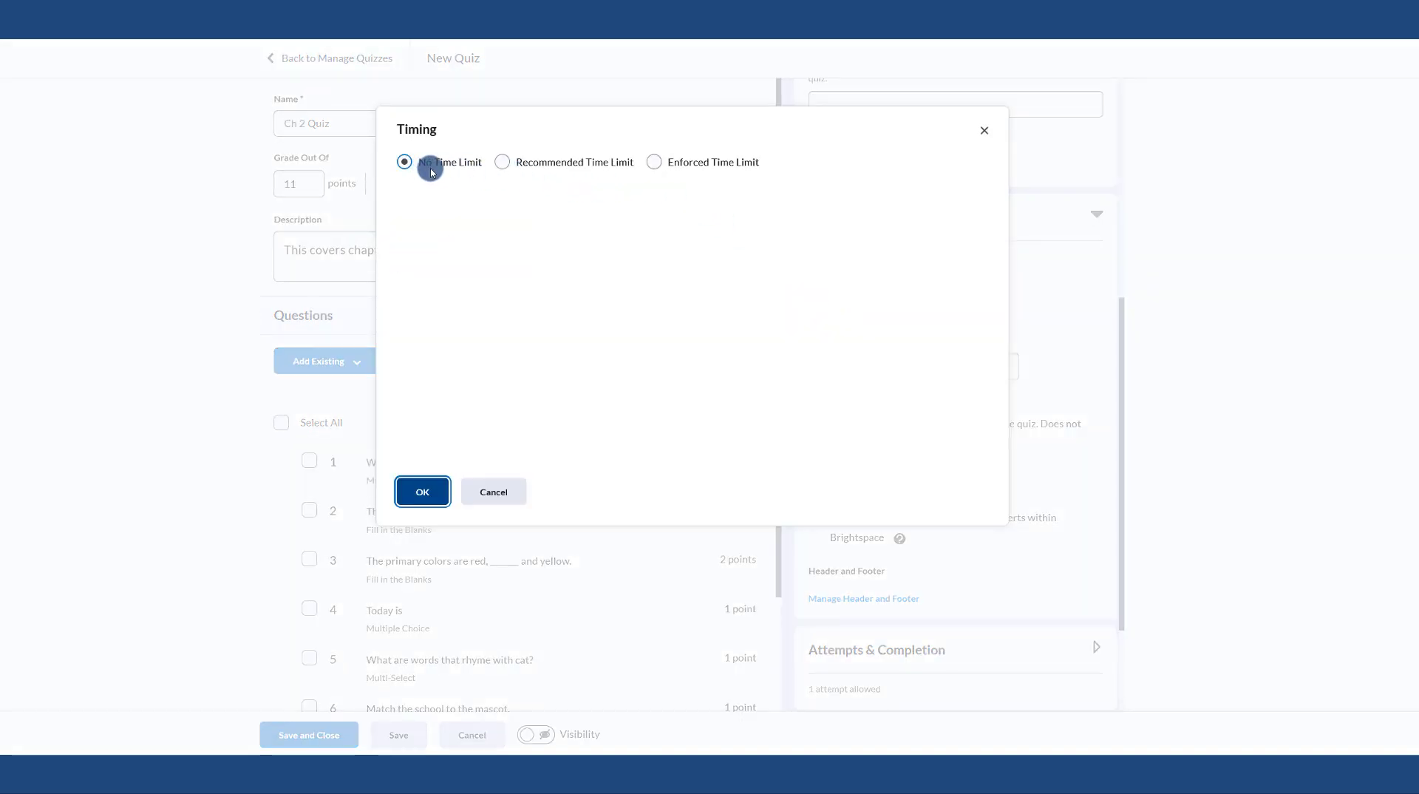
pyautogui.click(689, 165)
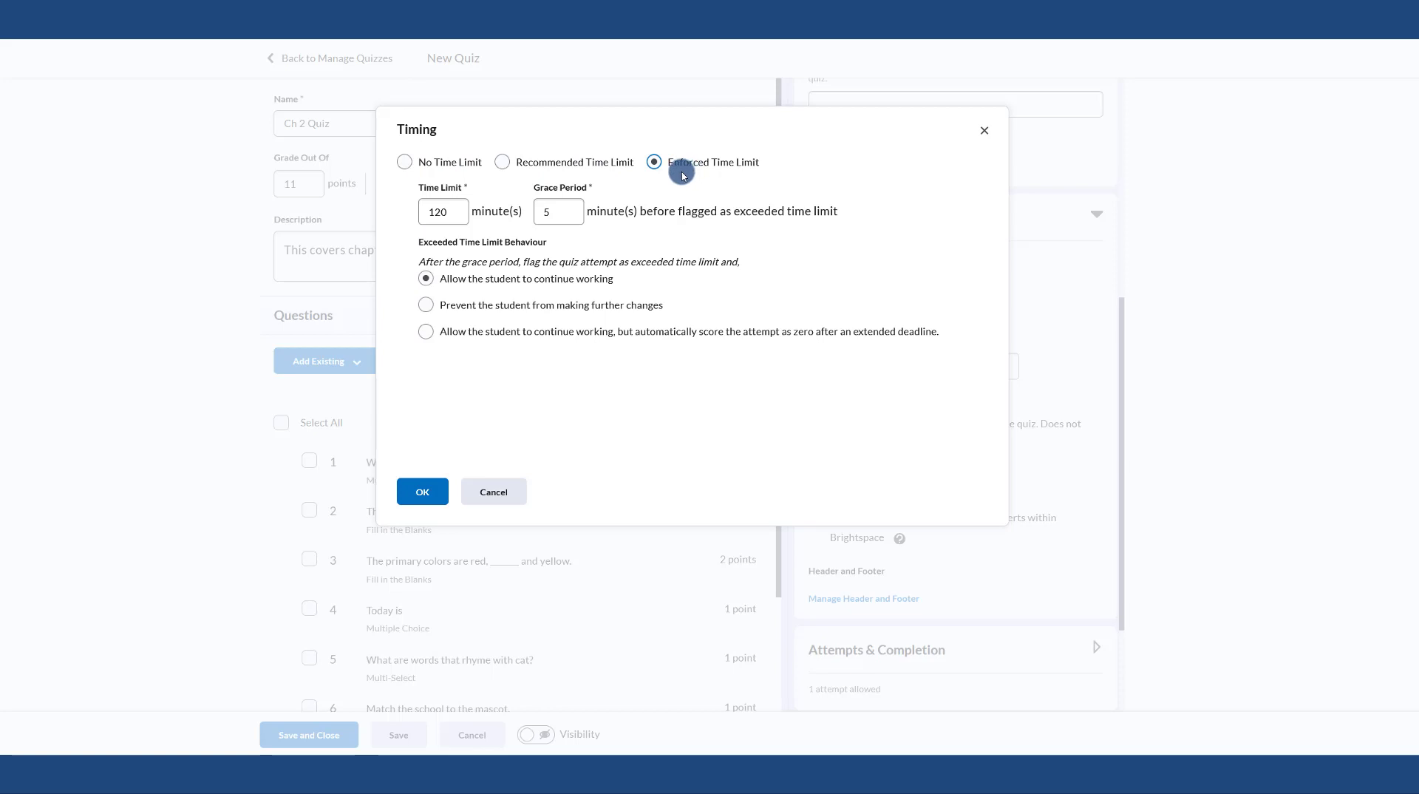
pyautogui.moveTo(450, 214); pyautogui.dragTo(425, 210)
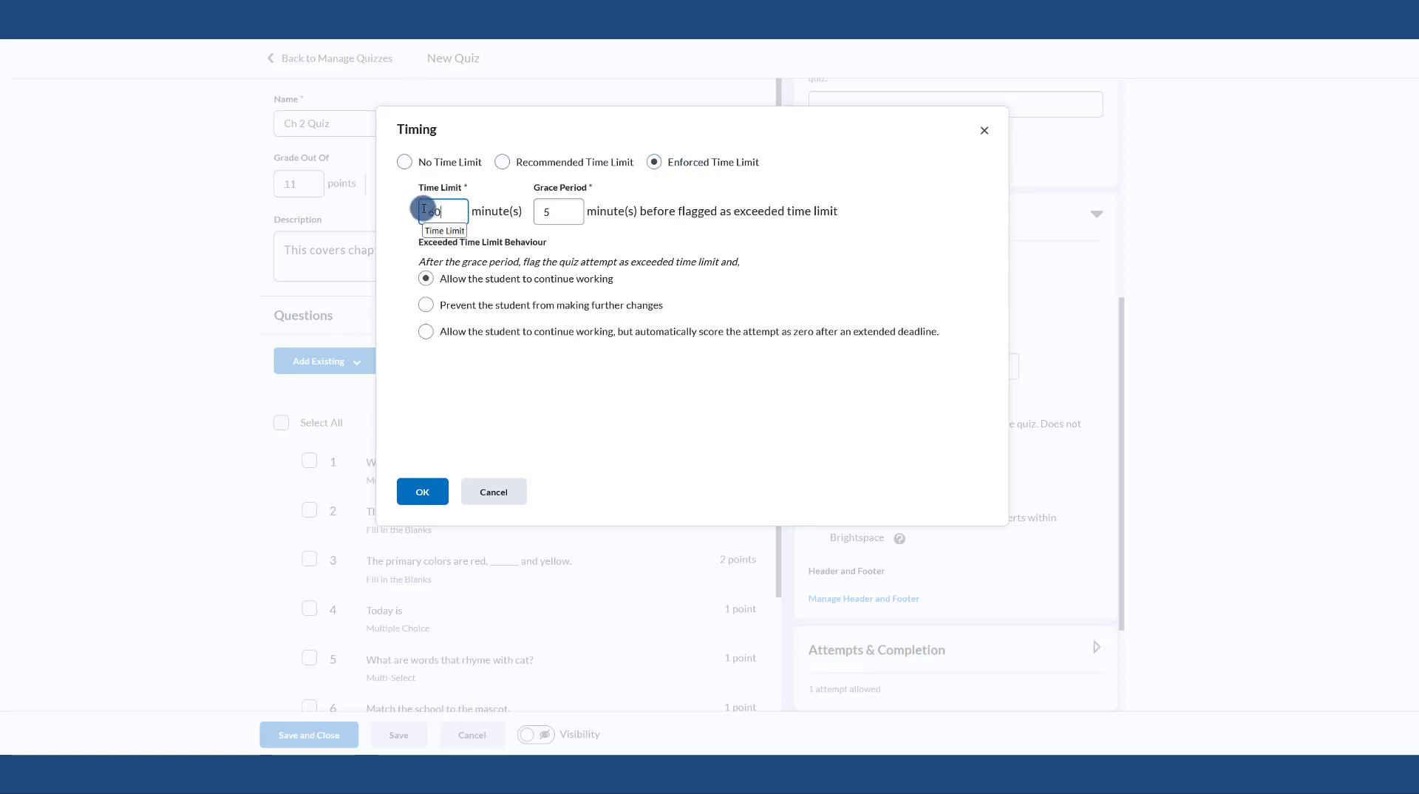
pyautogui.write('60')
# - Set the grace period to 1 minute, prevent students from making further changes once time is exceeded, and confirm the timing
pyautogui.click(579, 217)
pyautogui.moveTo(578, 217); pyautogui.dragTo(545, 212)
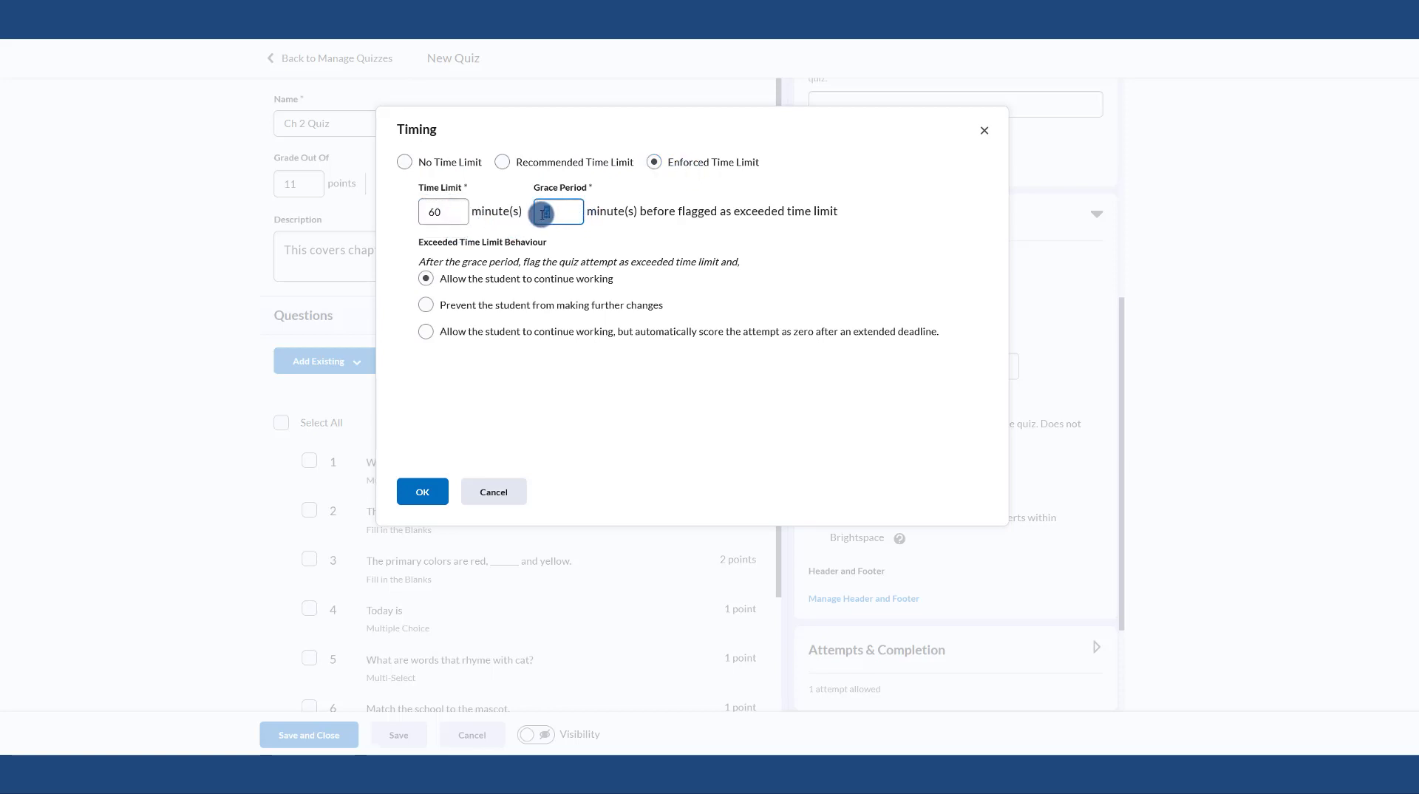
pyautogui.write('1')
pyautogui.click(558, 309)
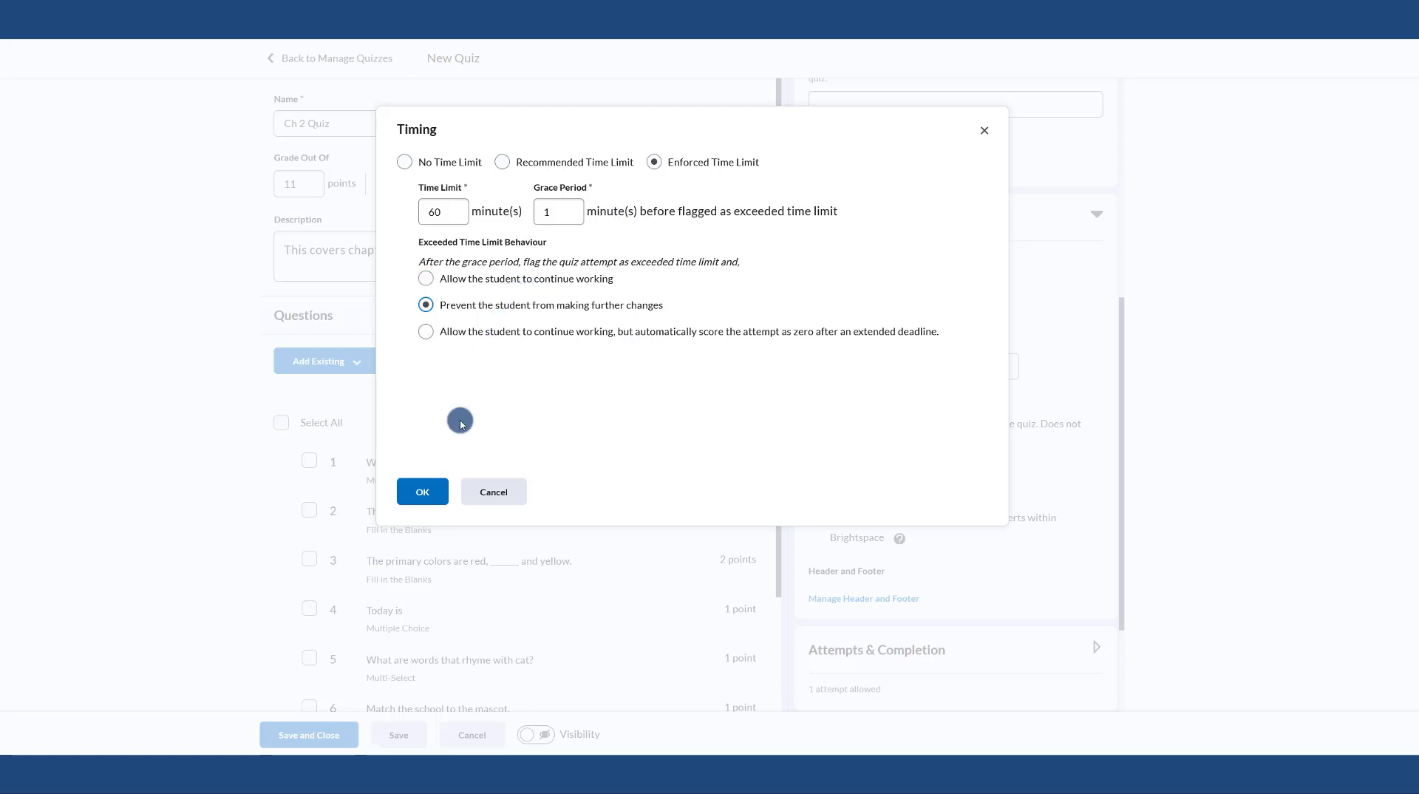
pyautogui.click(434, 490)
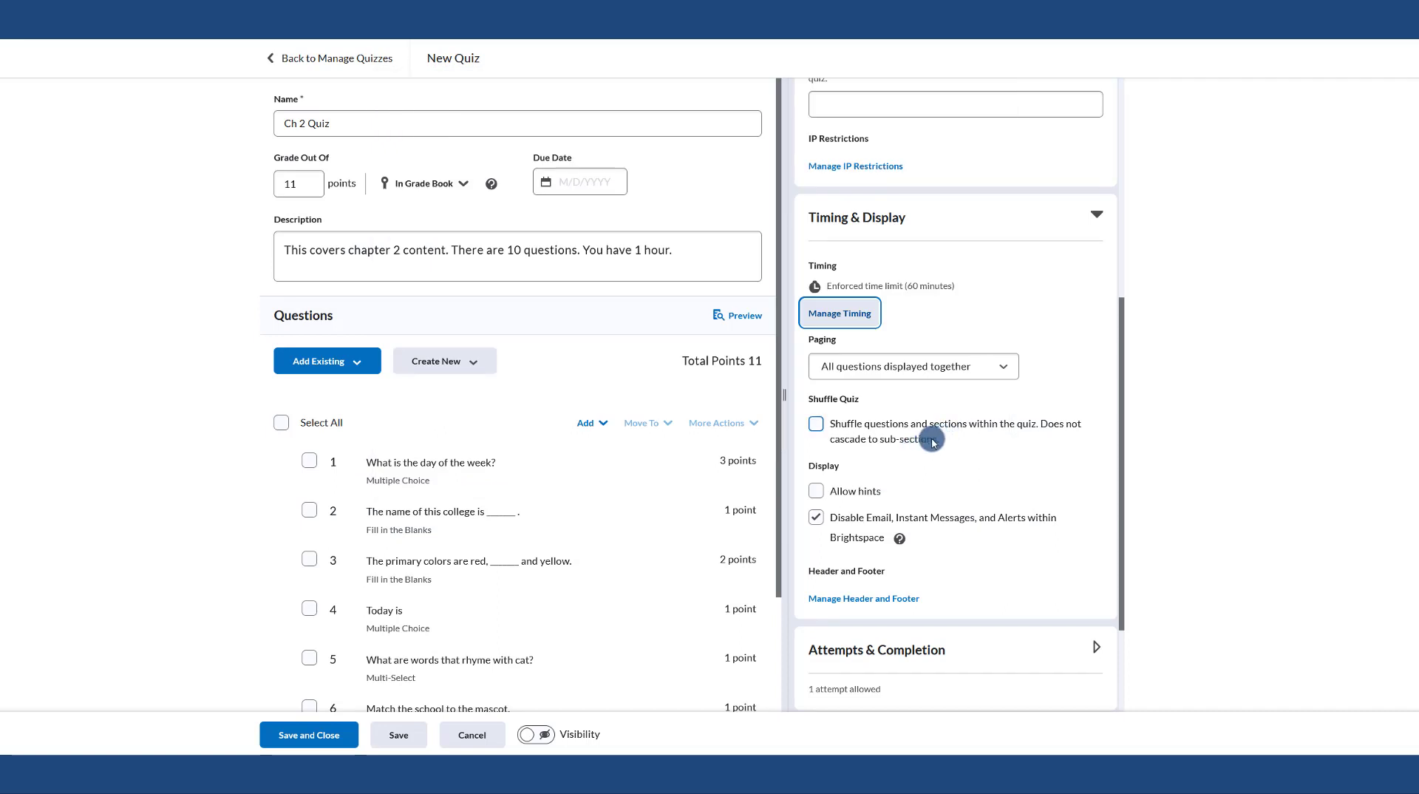
# - Set the quiz paging to 1 question per page and shuffle questions and sections within the quiz
pyautogui.click(880, 373)
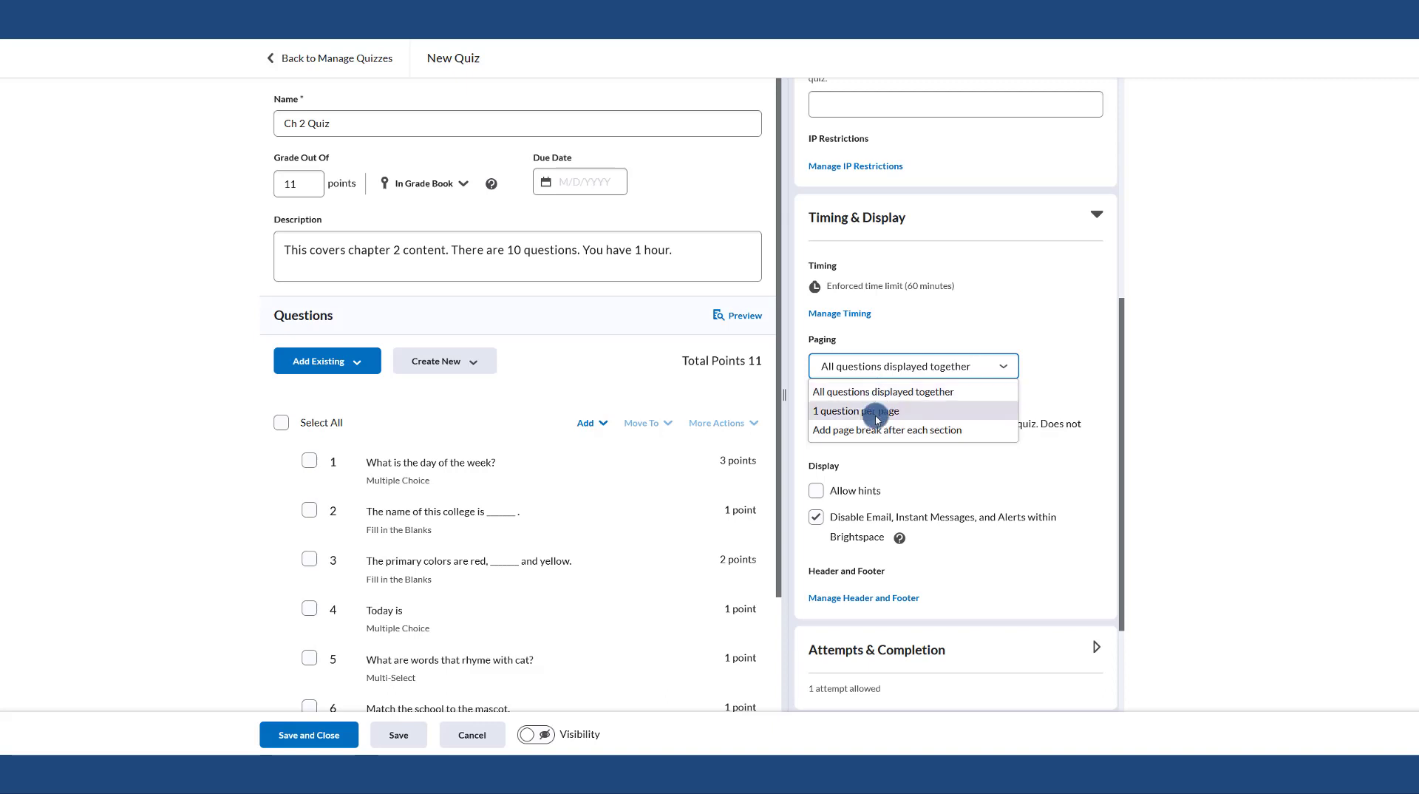
pyautogui.click(879, 413)
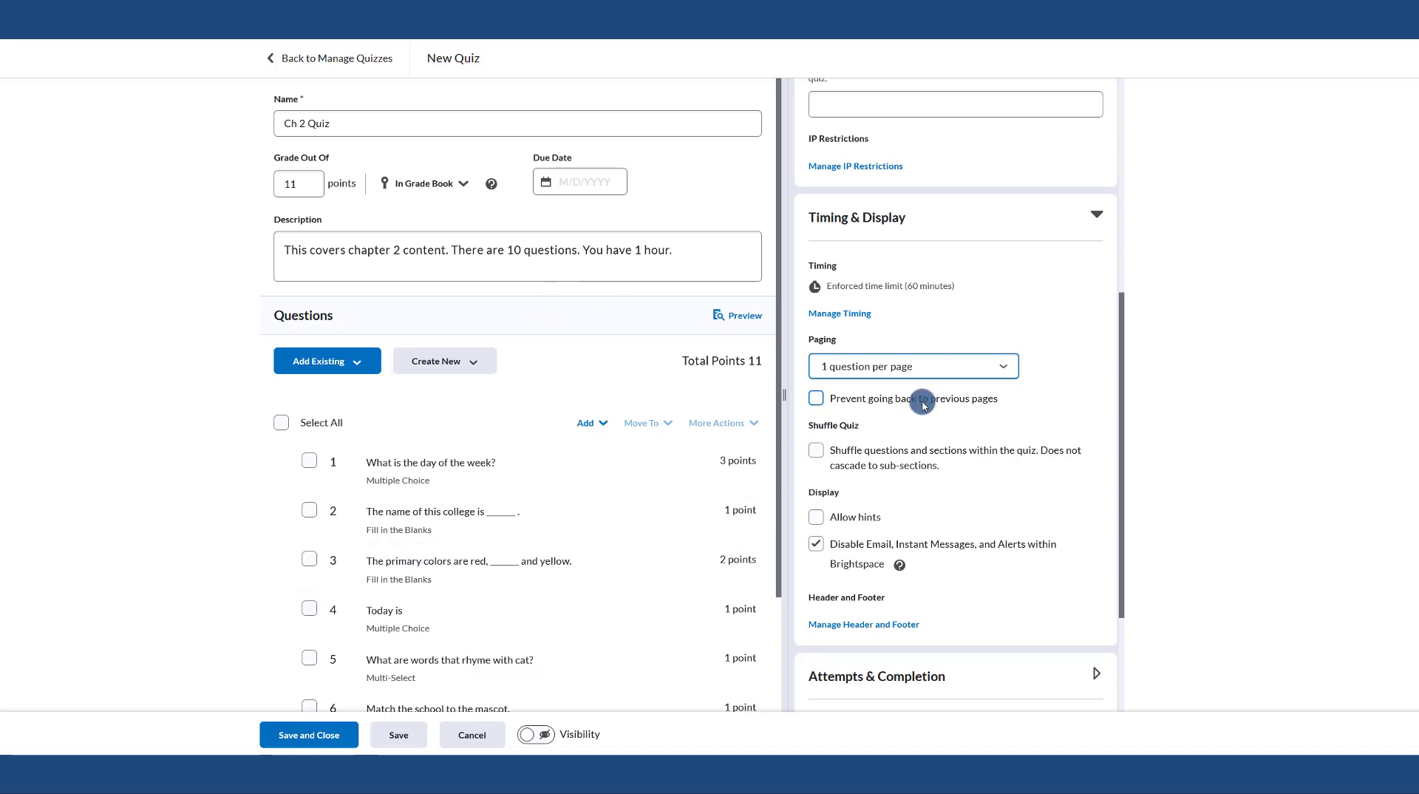
pyautogui.click(819, 400)
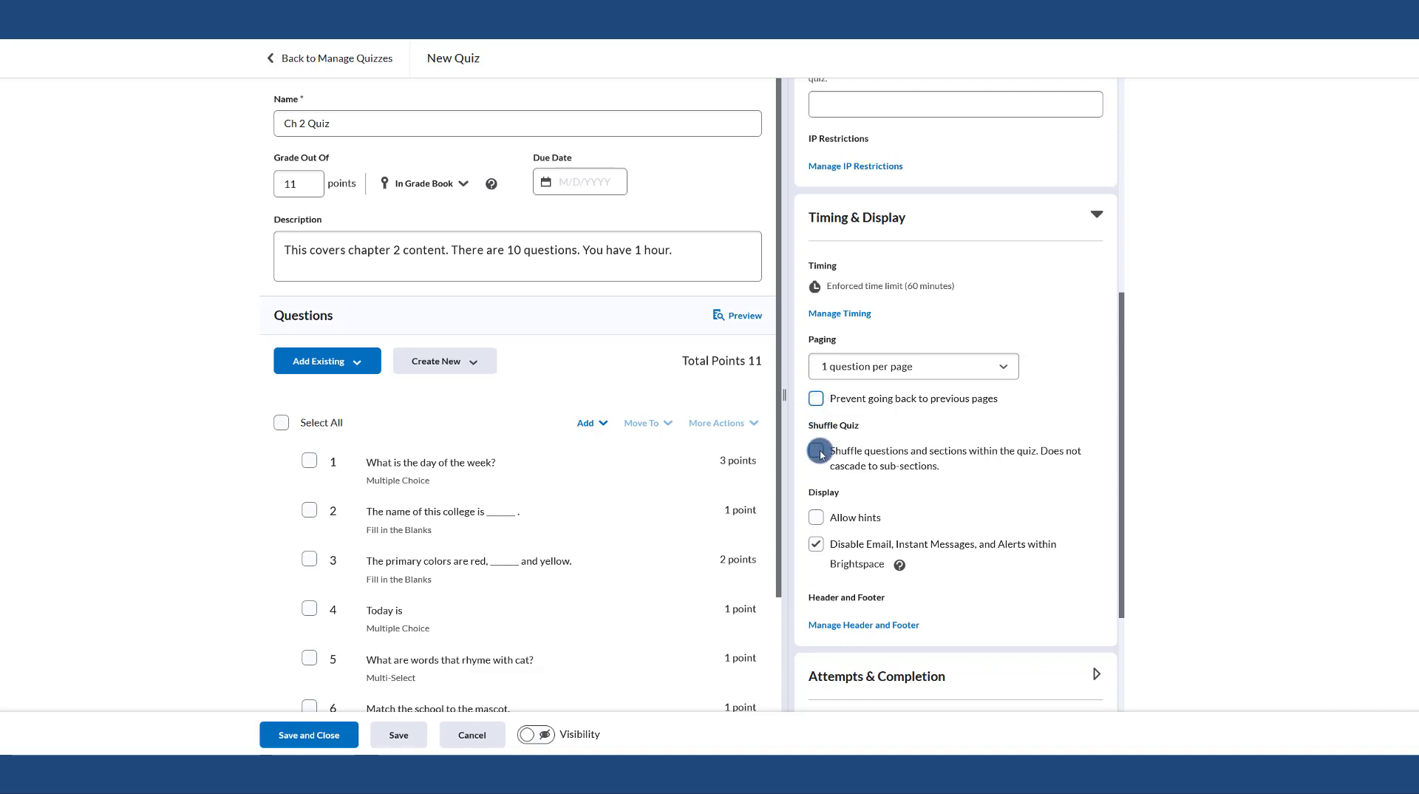
pyautogui.scroll(-1, 484, 467)
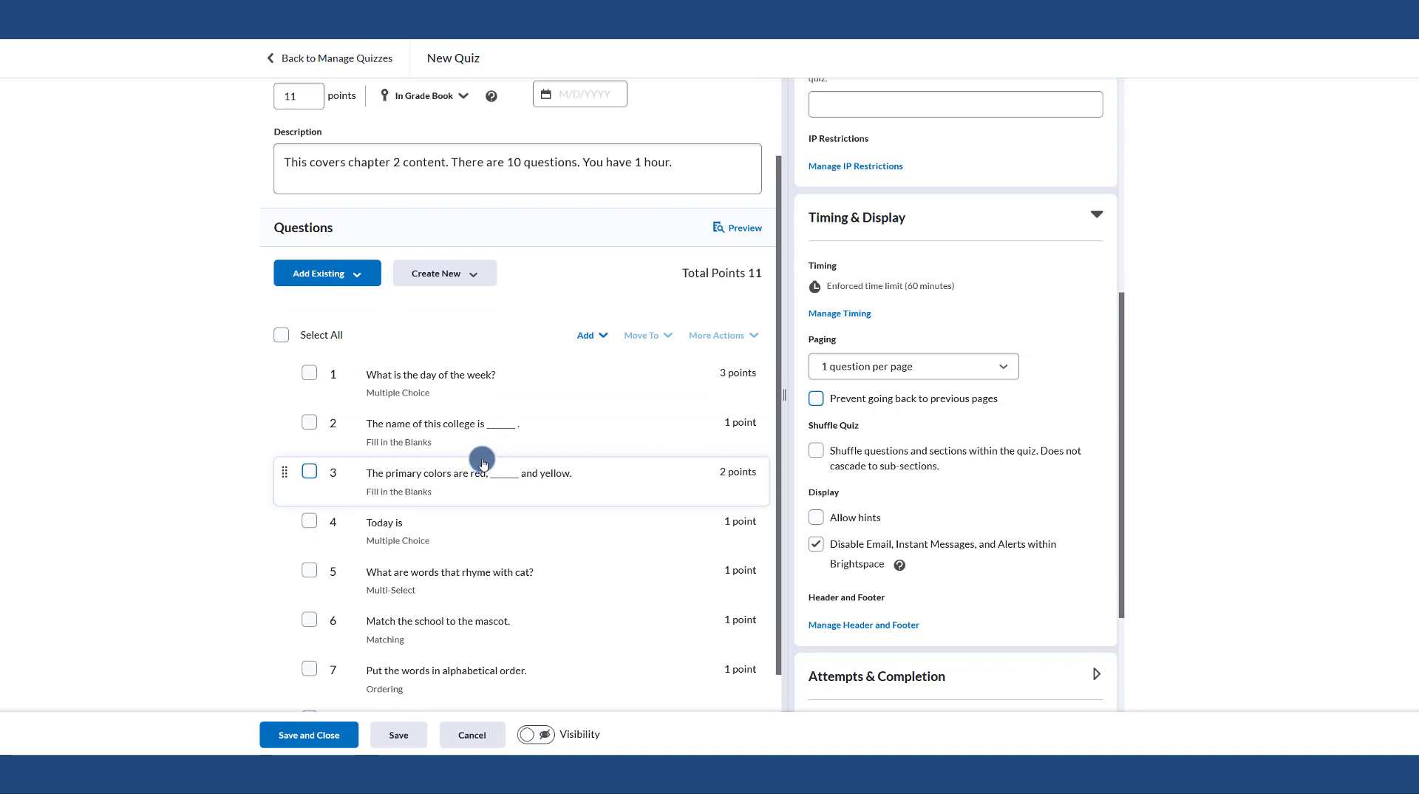
pyautogui.scroll(1, 483, 462)
pyautogui.click(856, 456)
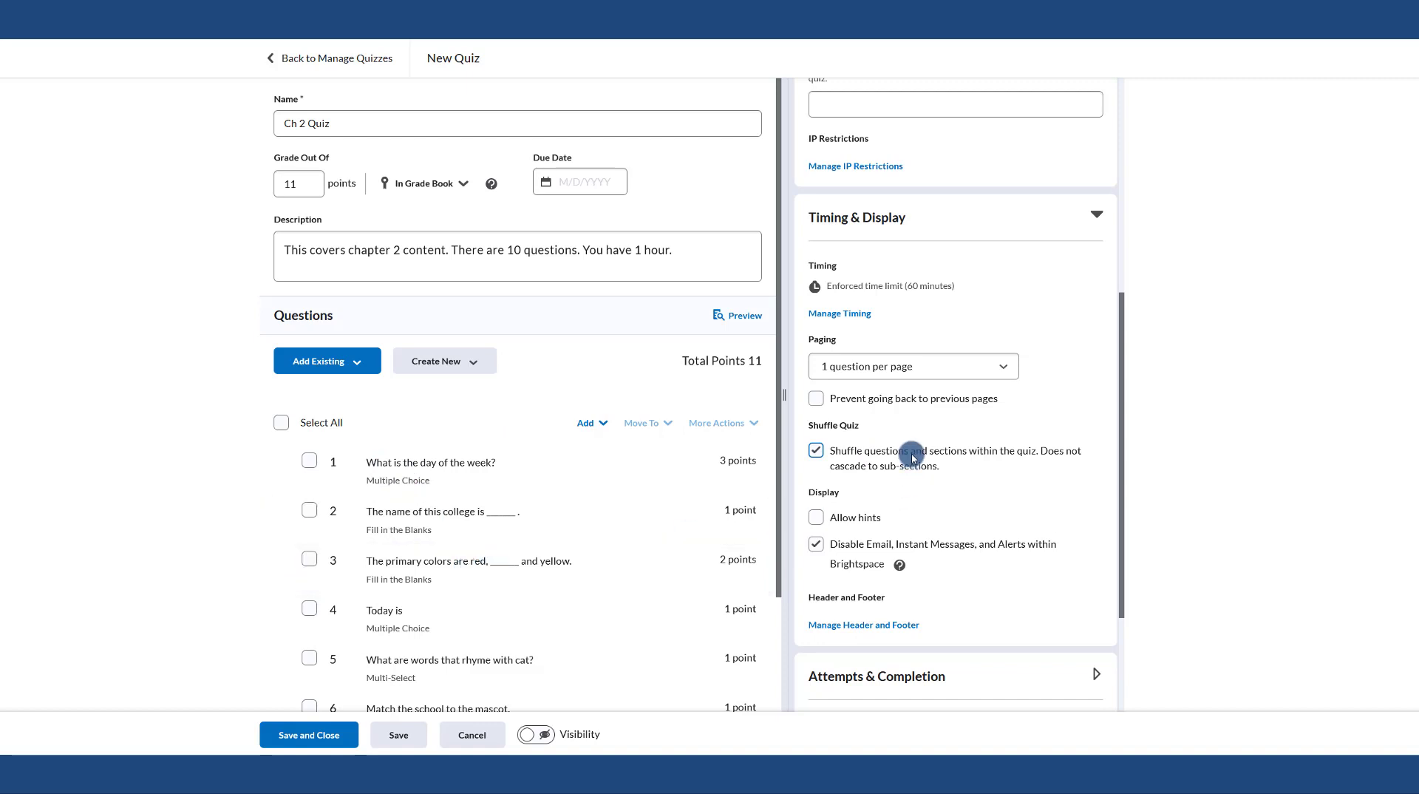
# - Open the quiz's attempt settings under Attempts & Completion
pyautogui.scroll(-1, 913, 457)
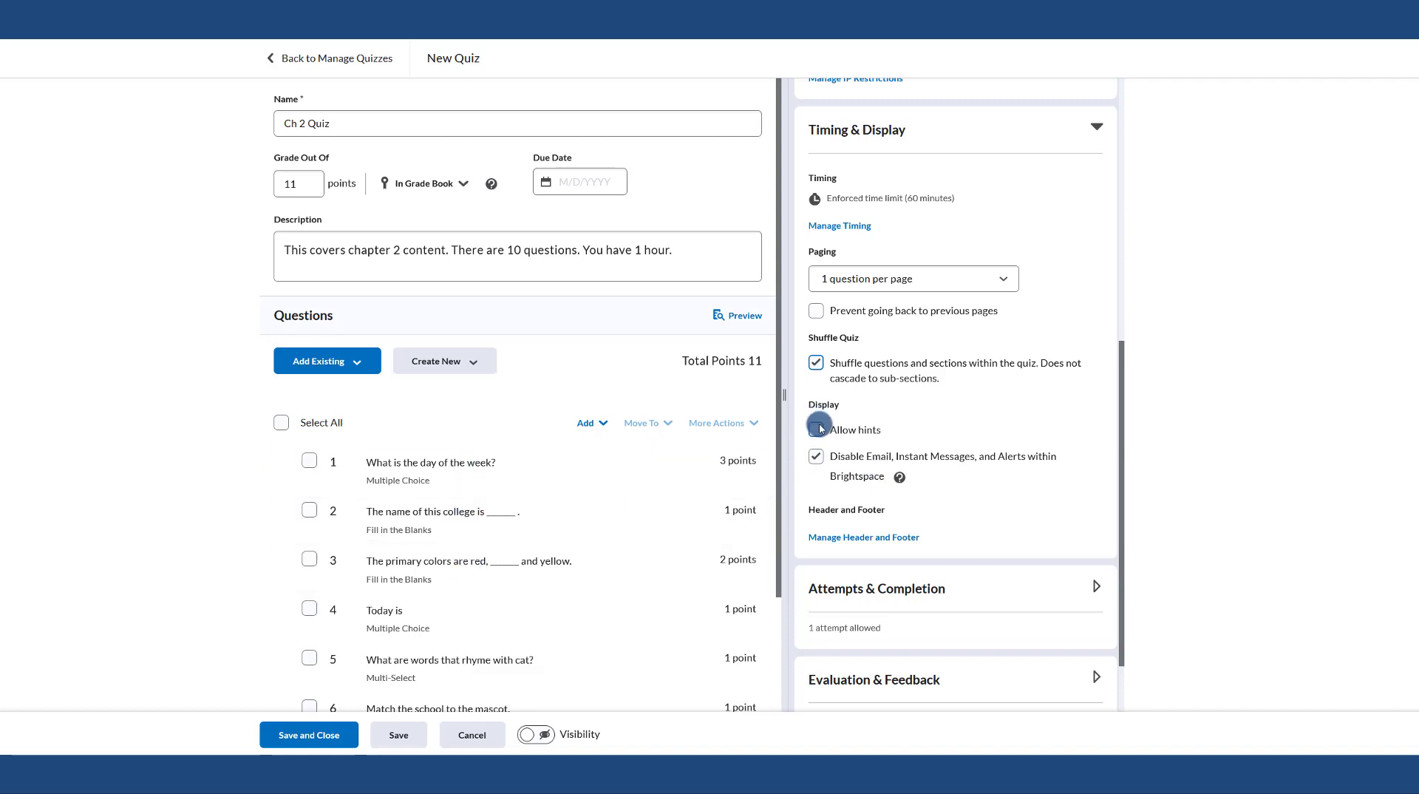
pyautogui.scroll(-1, 913, 450)
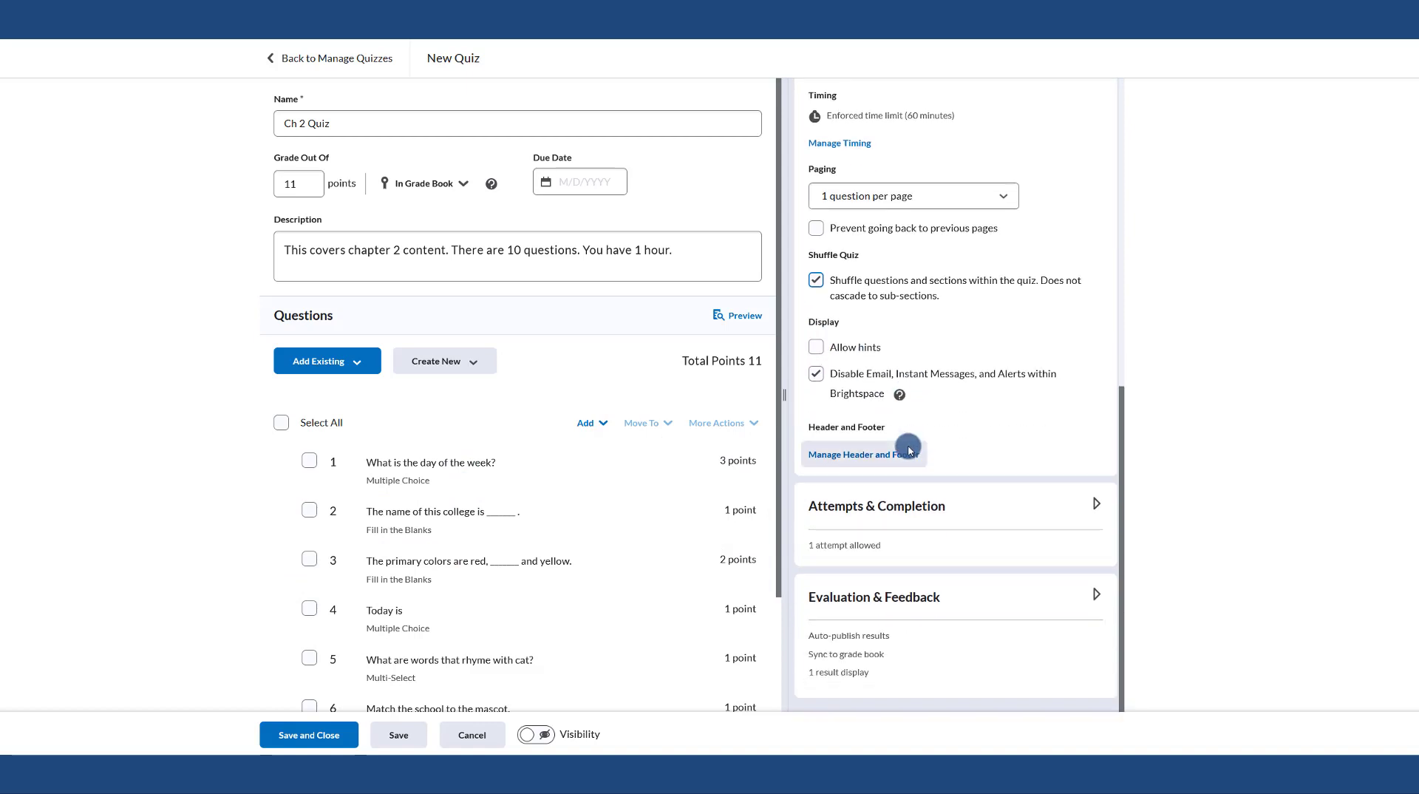
pyautogui.click(852, 518)
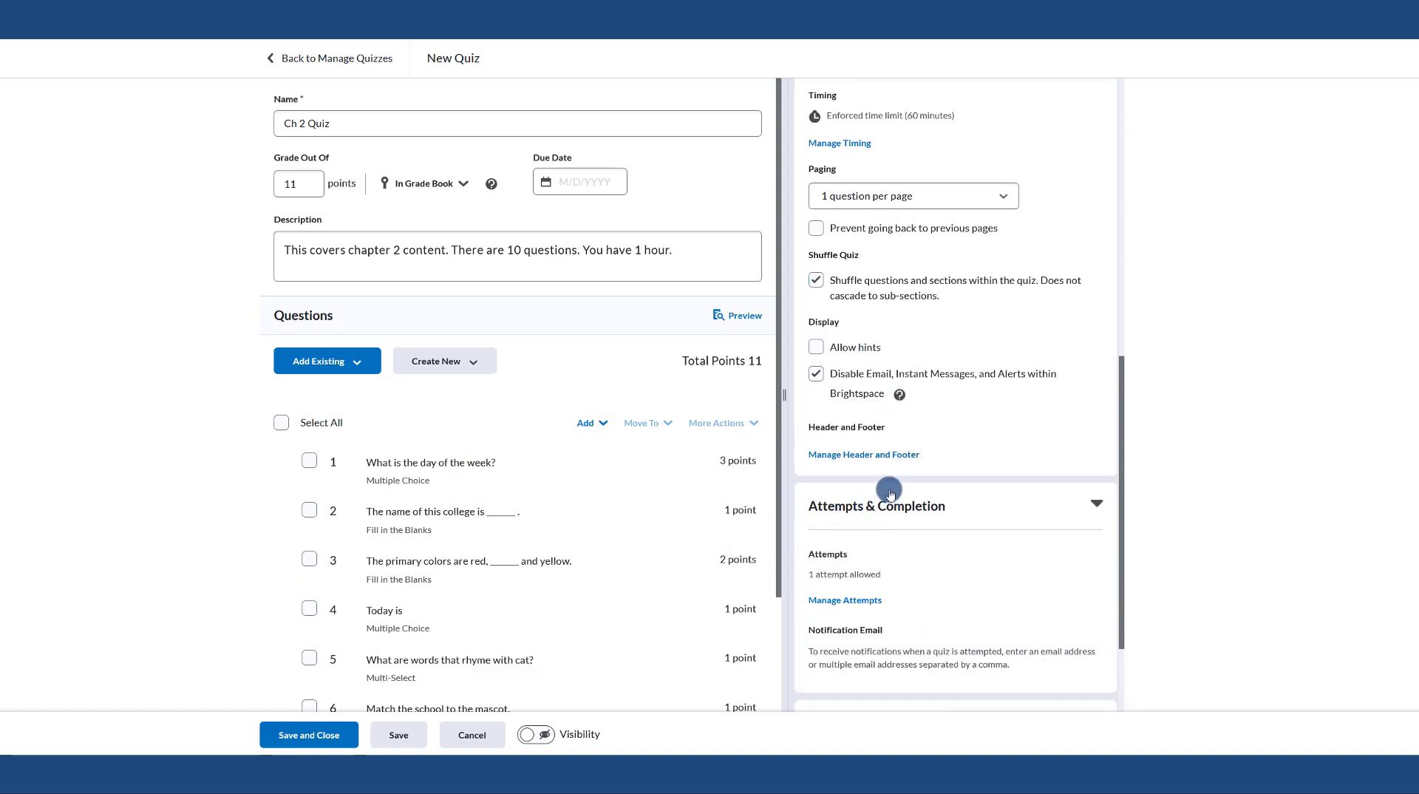
pyautogui.scroll(-1, 887, 484)
pyautogui.scroll(-1, 889, 488)
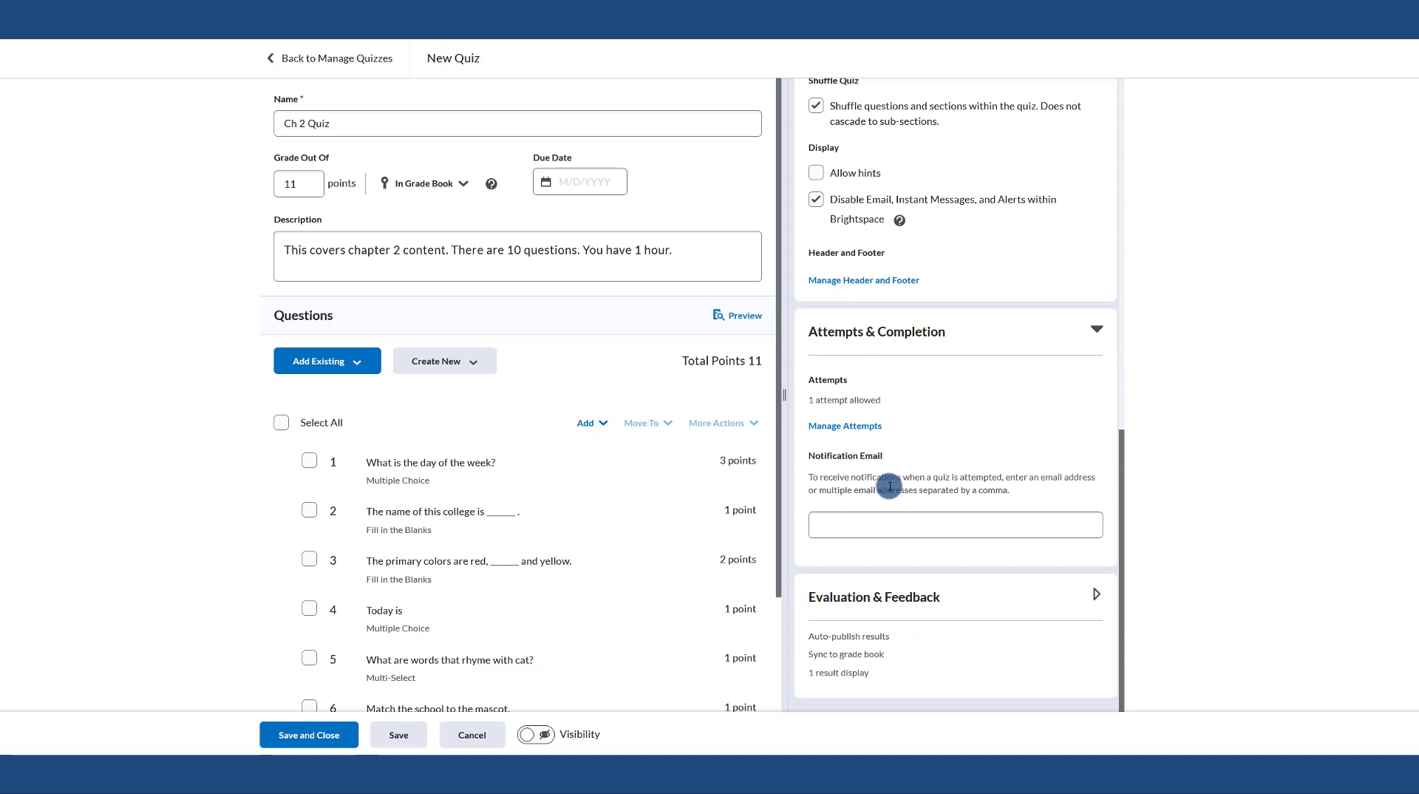
pyautogui.click(855, 429)
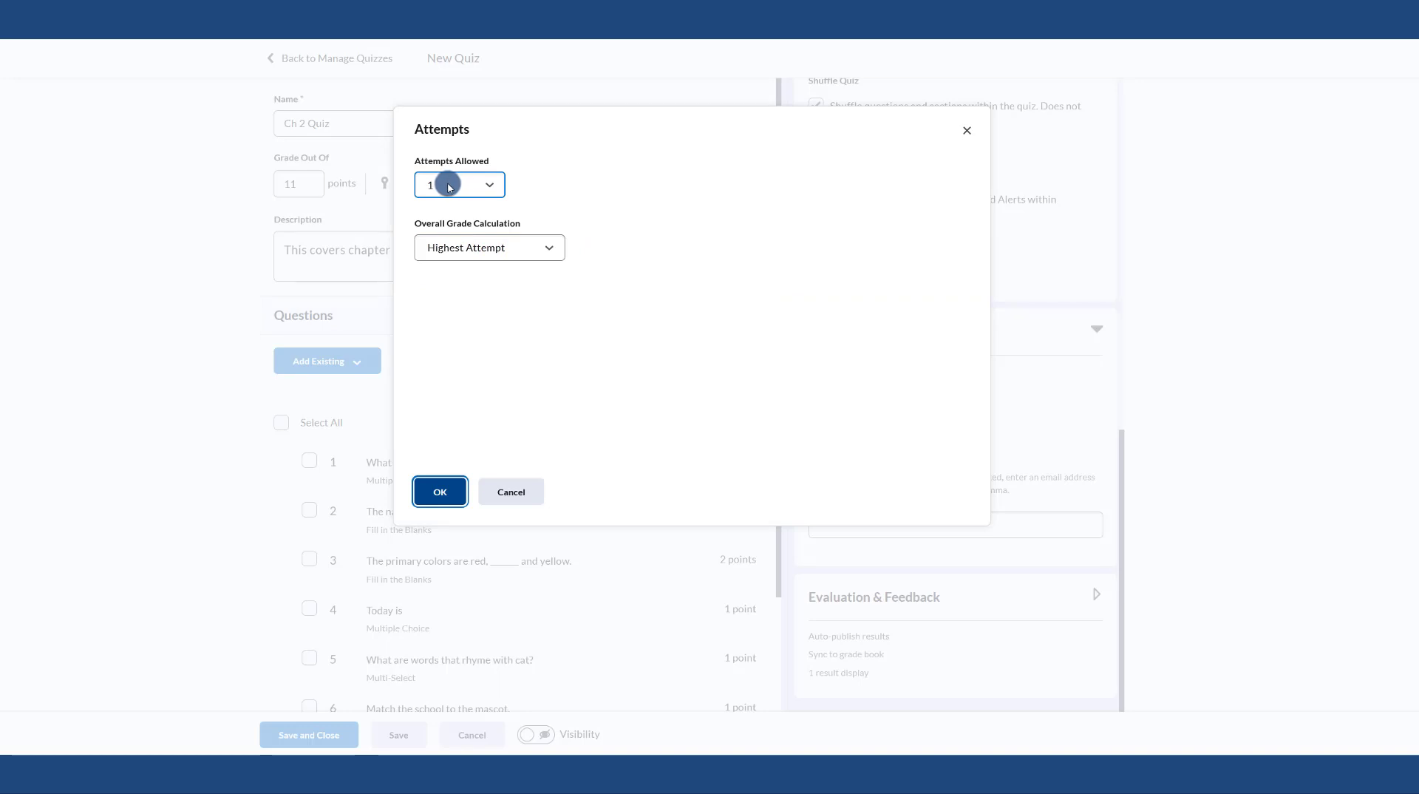
# - Try allowing 3 attempts, with the overall grade calculated from the average of all attempts and from the highest attempt
pyautogui.click(448, 187)
pyautogui.click(444, 267)
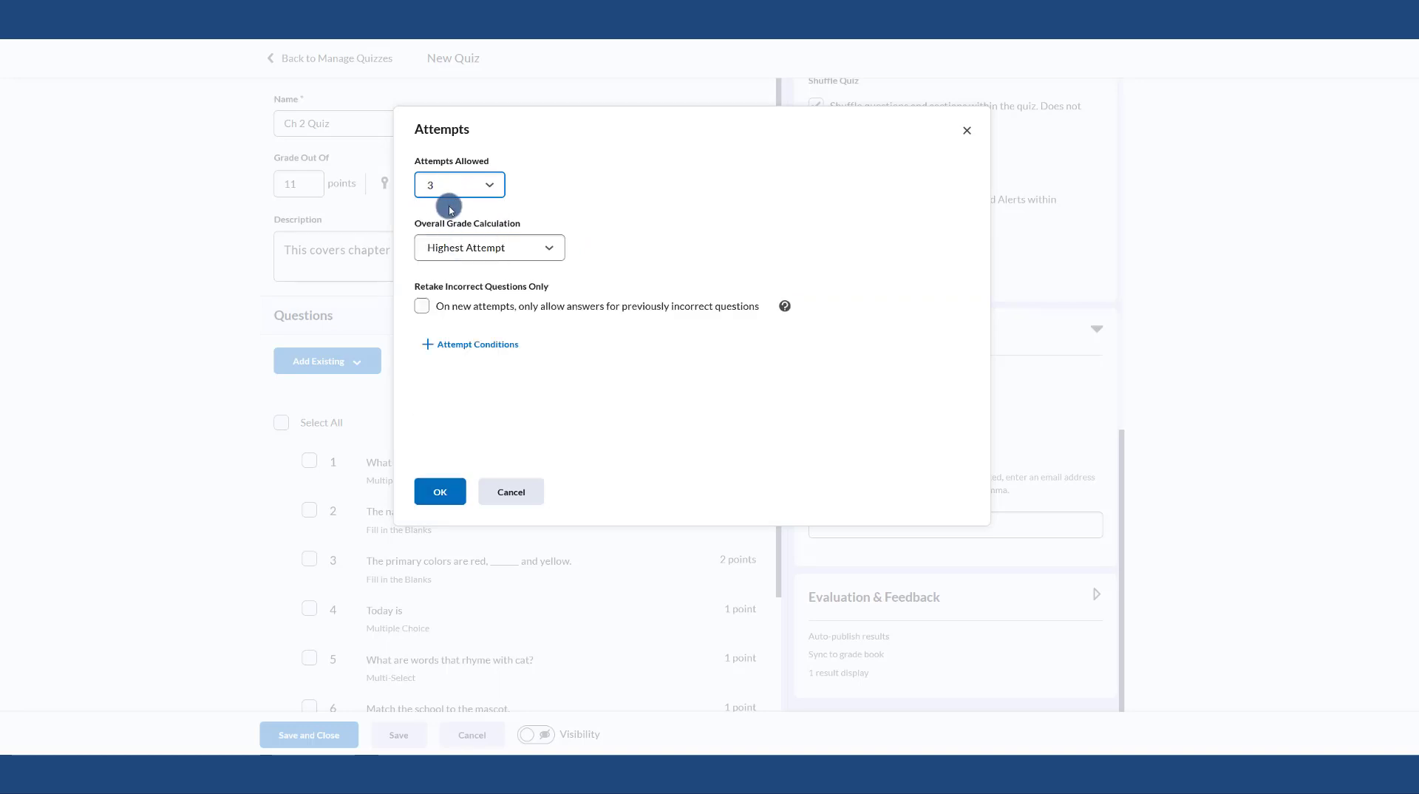
pyautogui.click(454, 247)
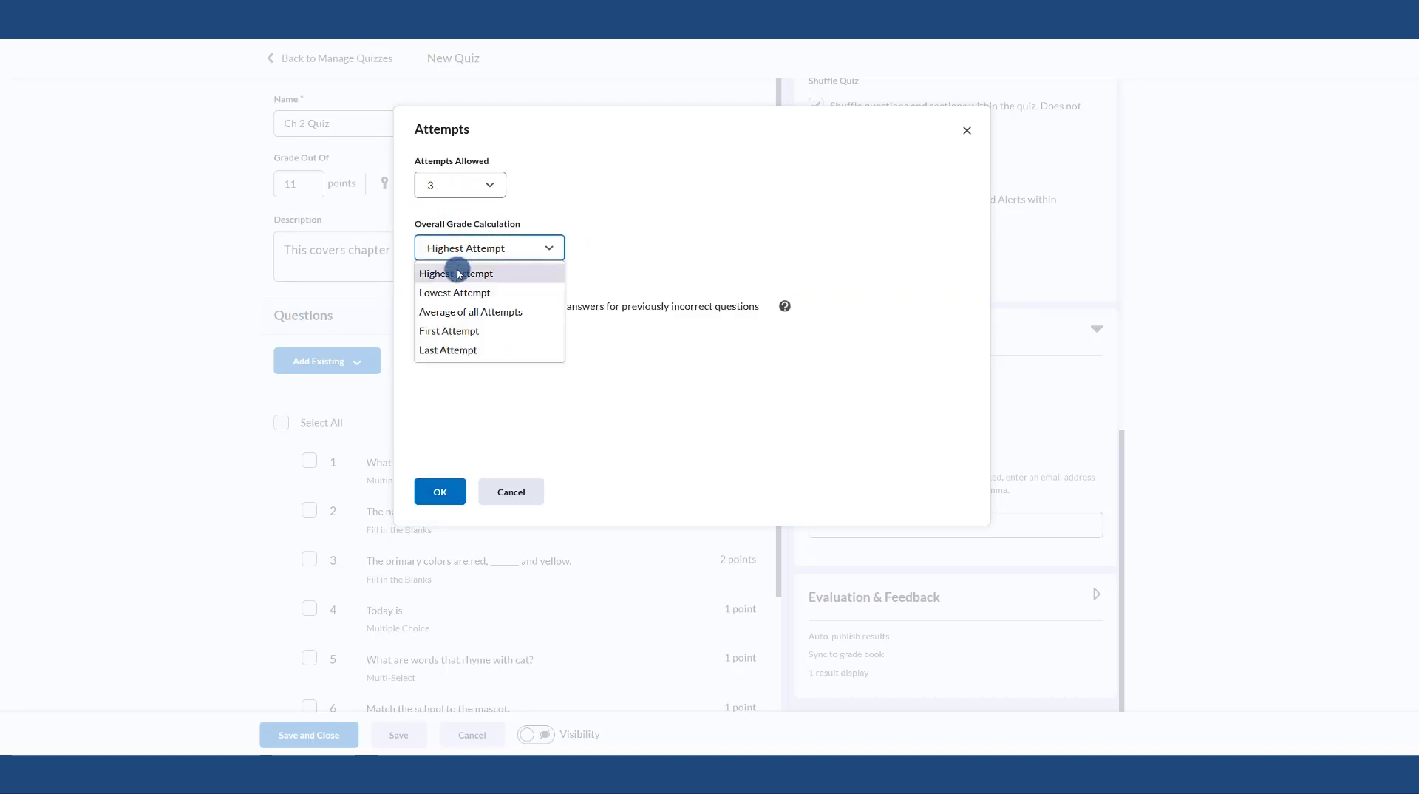
pyautogui.click(454, 313)
pyautogui.click(457, 249)
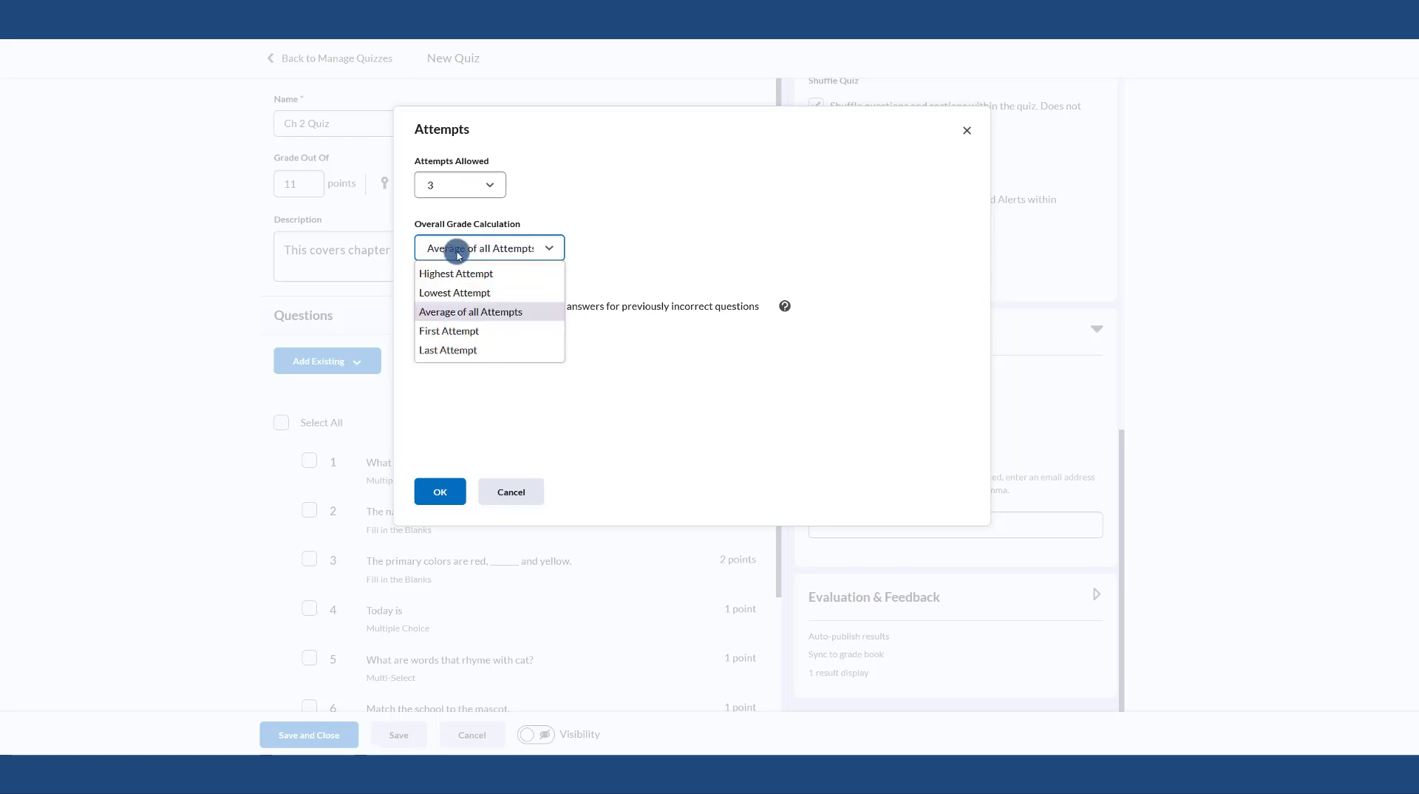
pyautogui.click(470, 274)
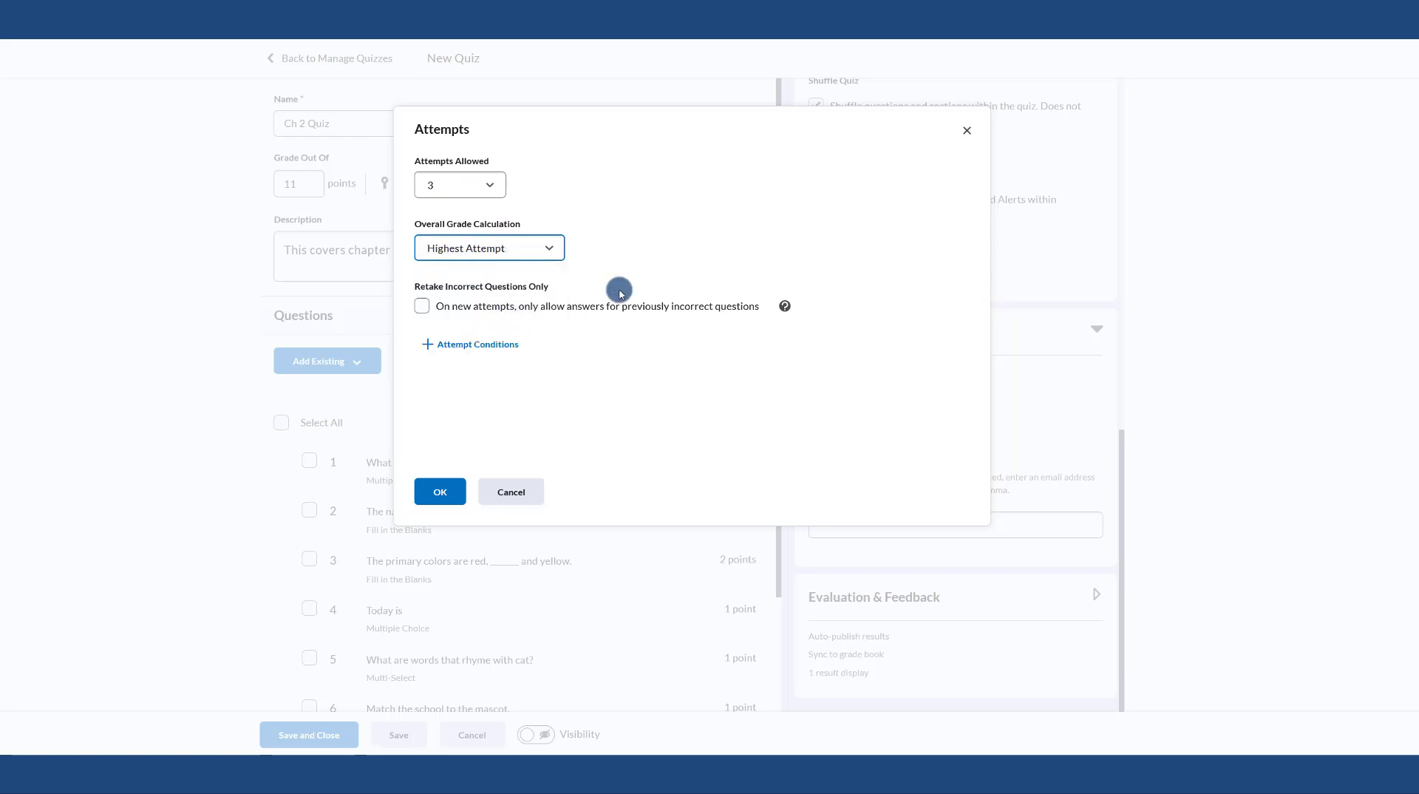
# - Allow unlimited attempts, base the overall grade calculation on the first attempt, and confirm the attempt settings
pyautogui.click(479, 191)
pyautogui.click(476, 212)
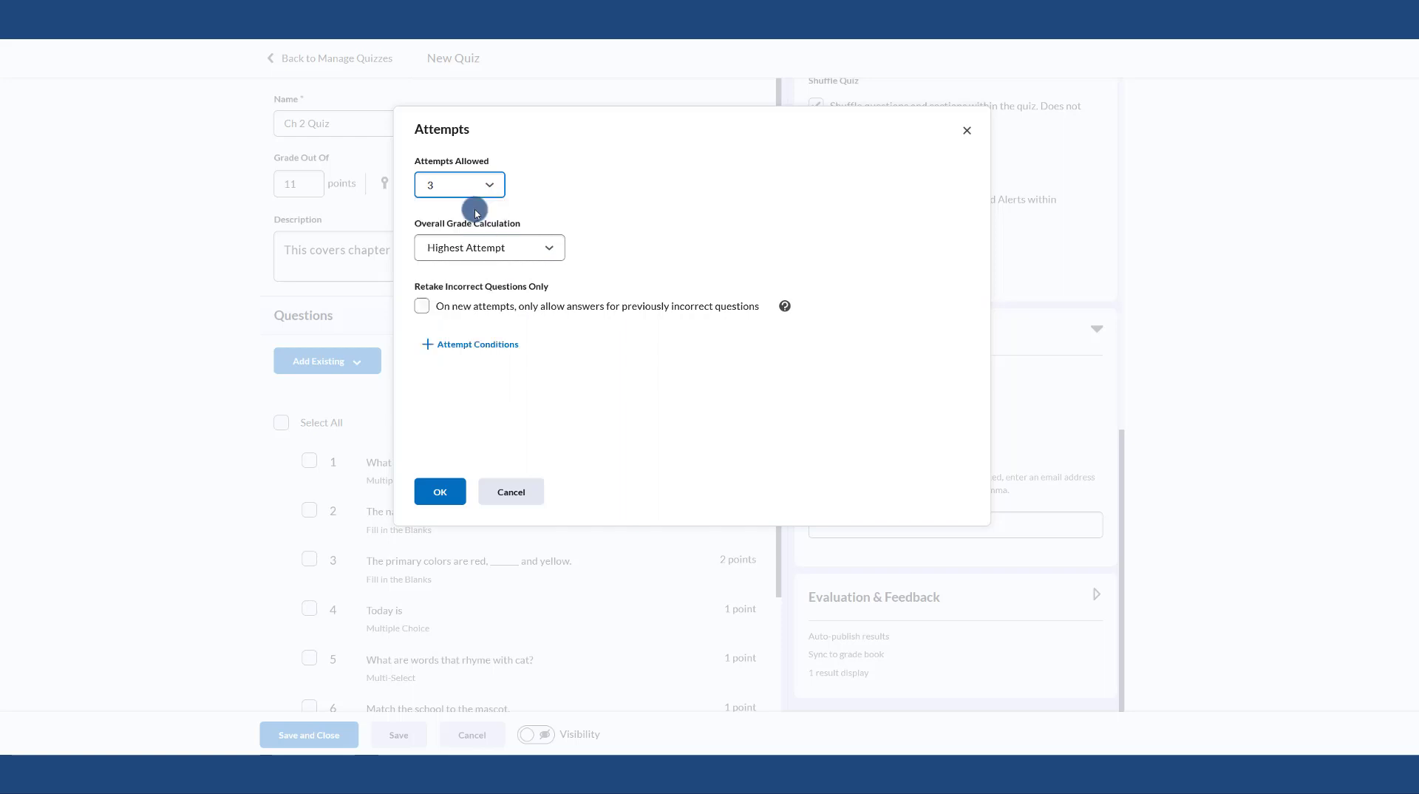
pyautogui.click(462, 247)
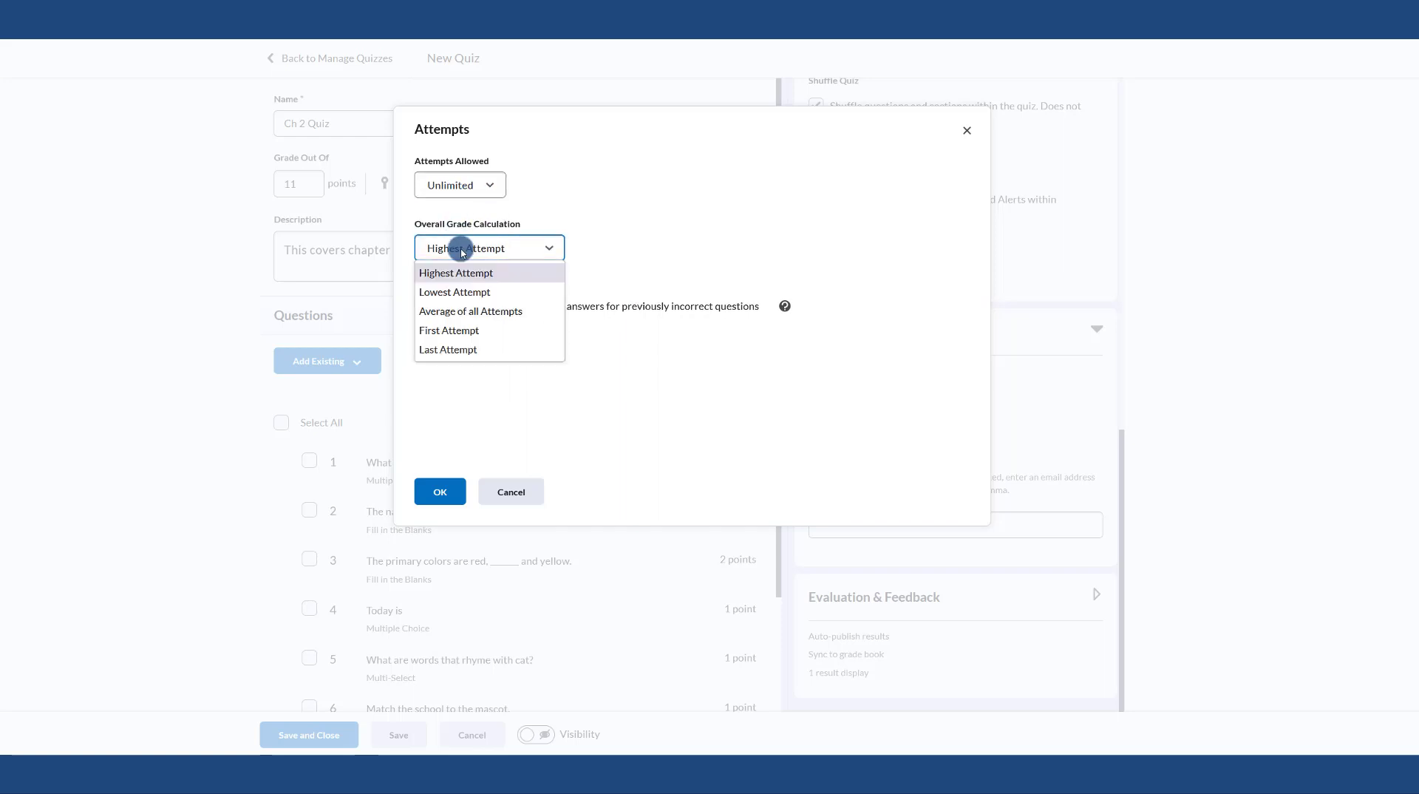
pyautogui.click(458, 328)
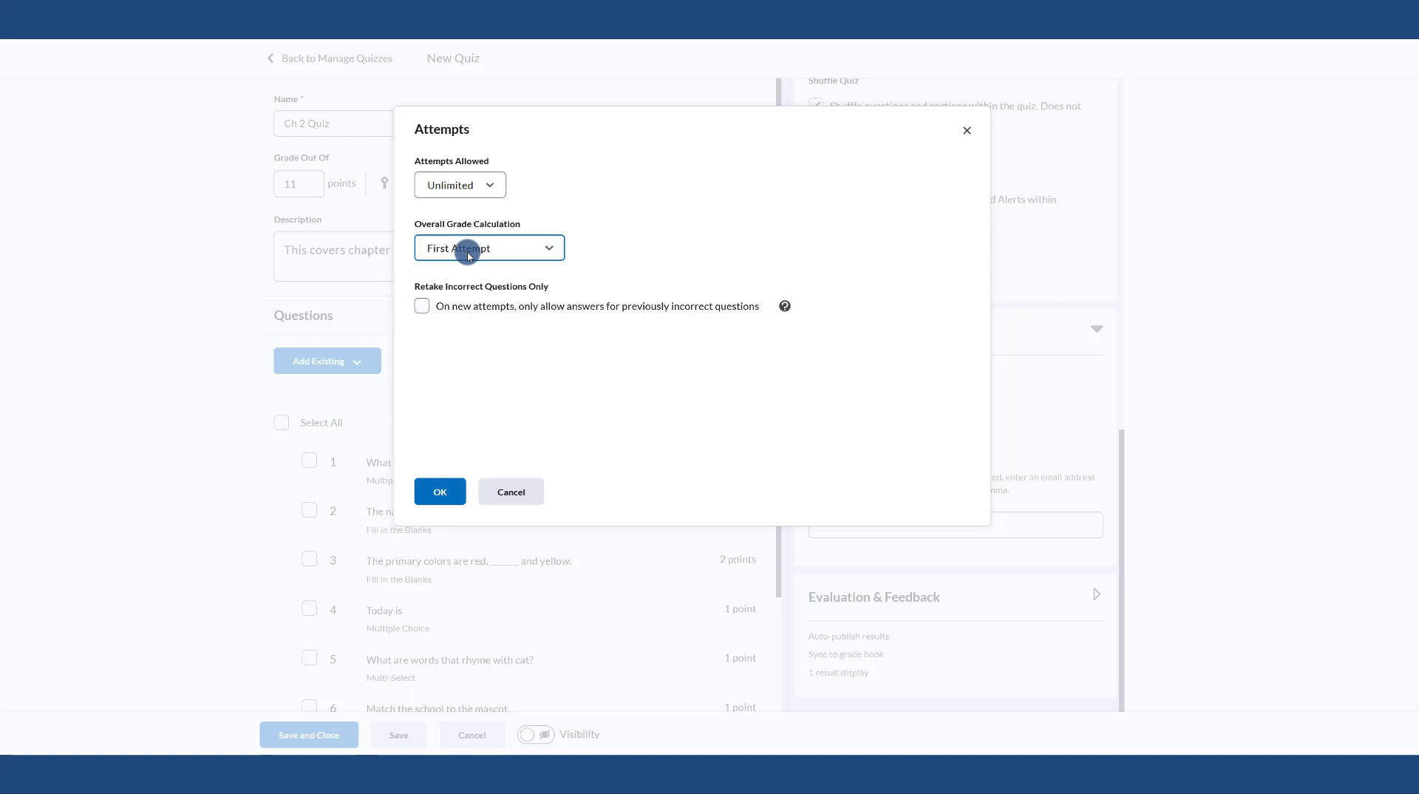
pyautogui.click(422, 496)
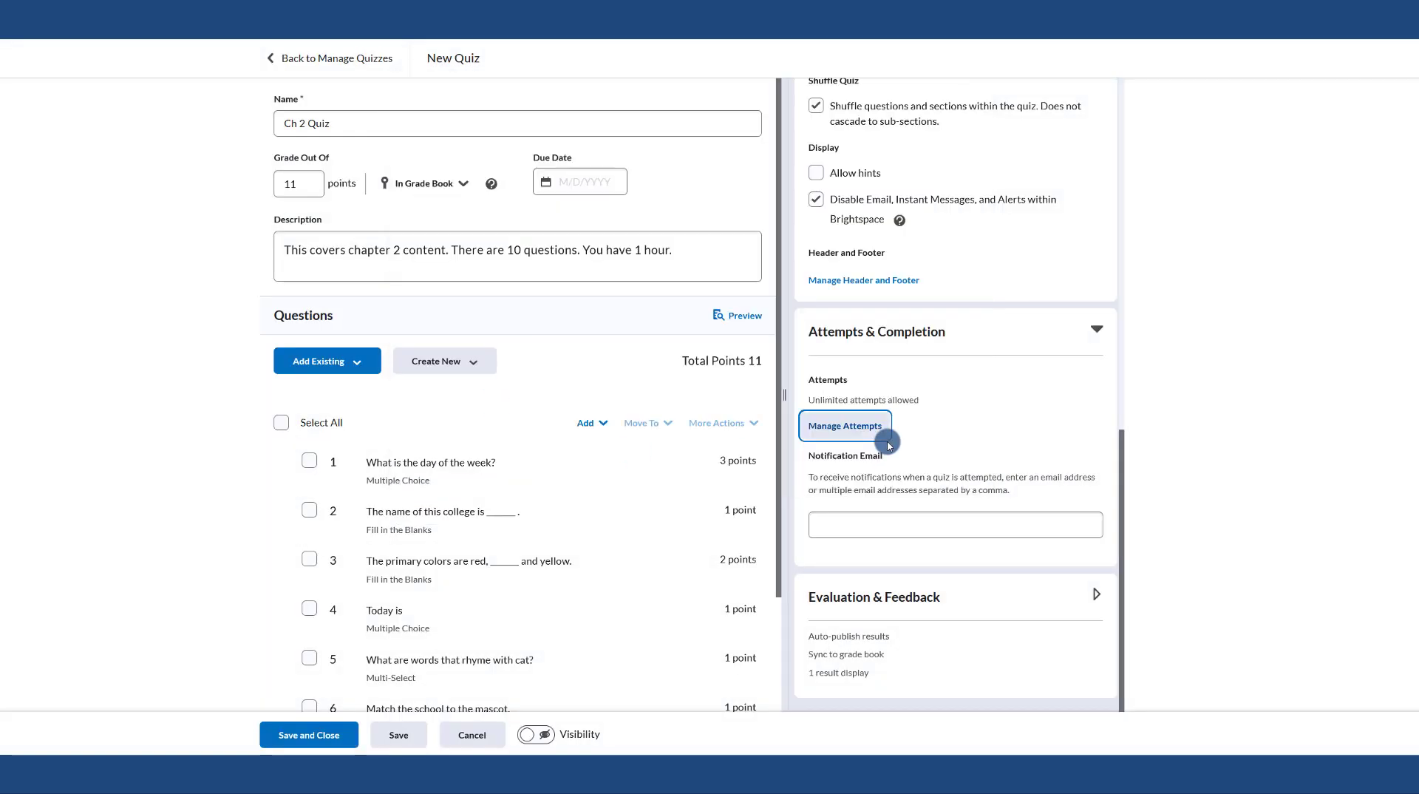
# - Review the auto-publish, grade book synchronization and learner display options under Evaluation & Feedback
pyautogui.click(877, 597)
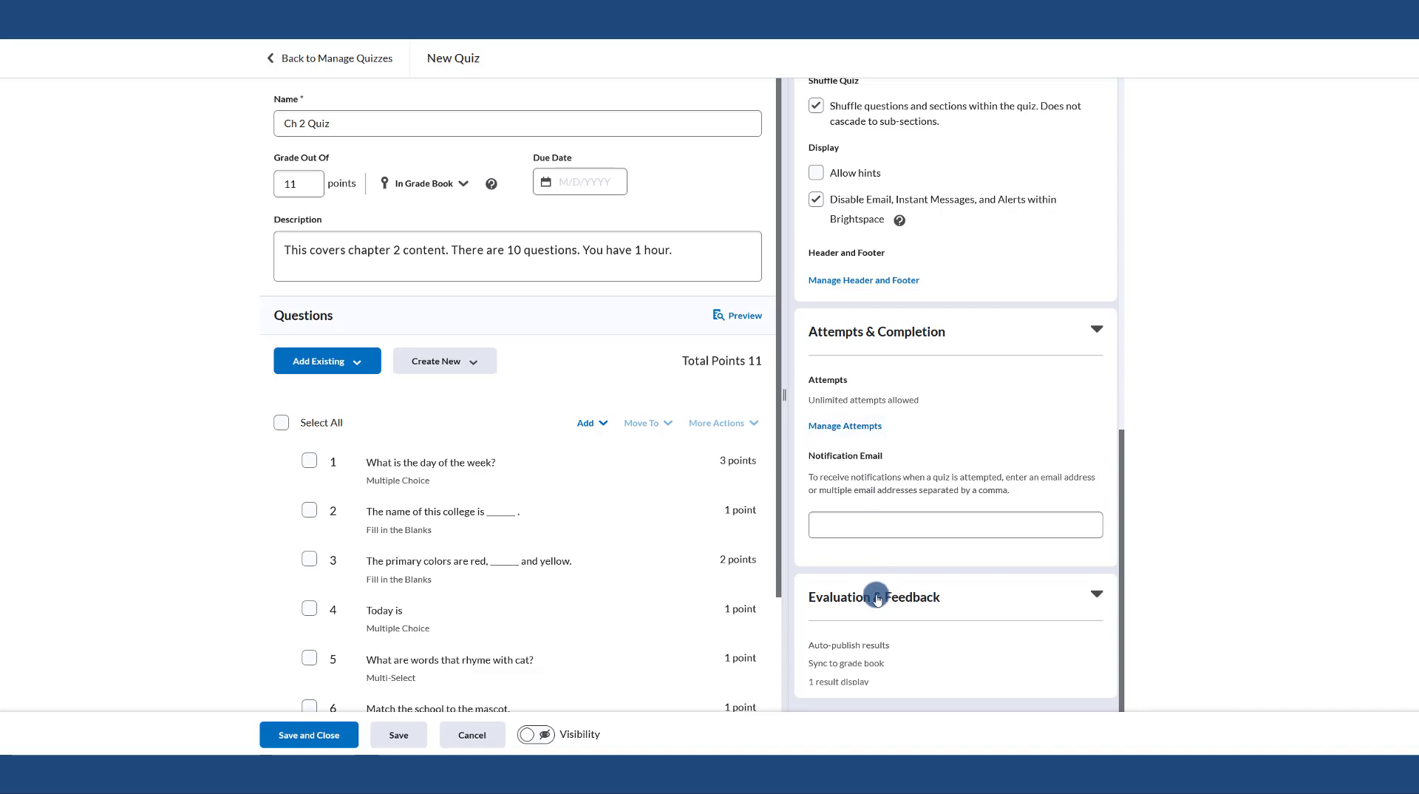
pyautogui.scroll(-4, 929, 473)
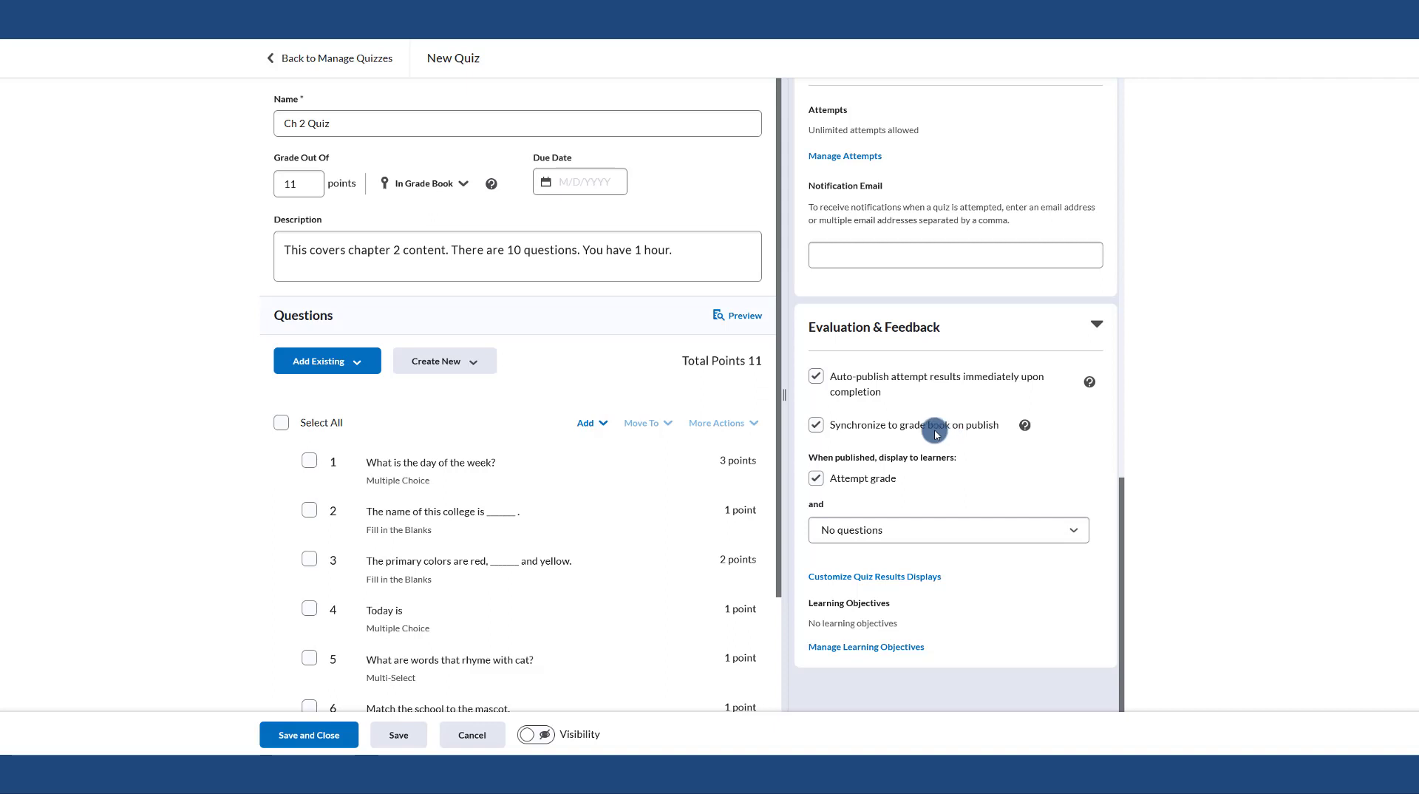
pyautogui.click(490, 237)
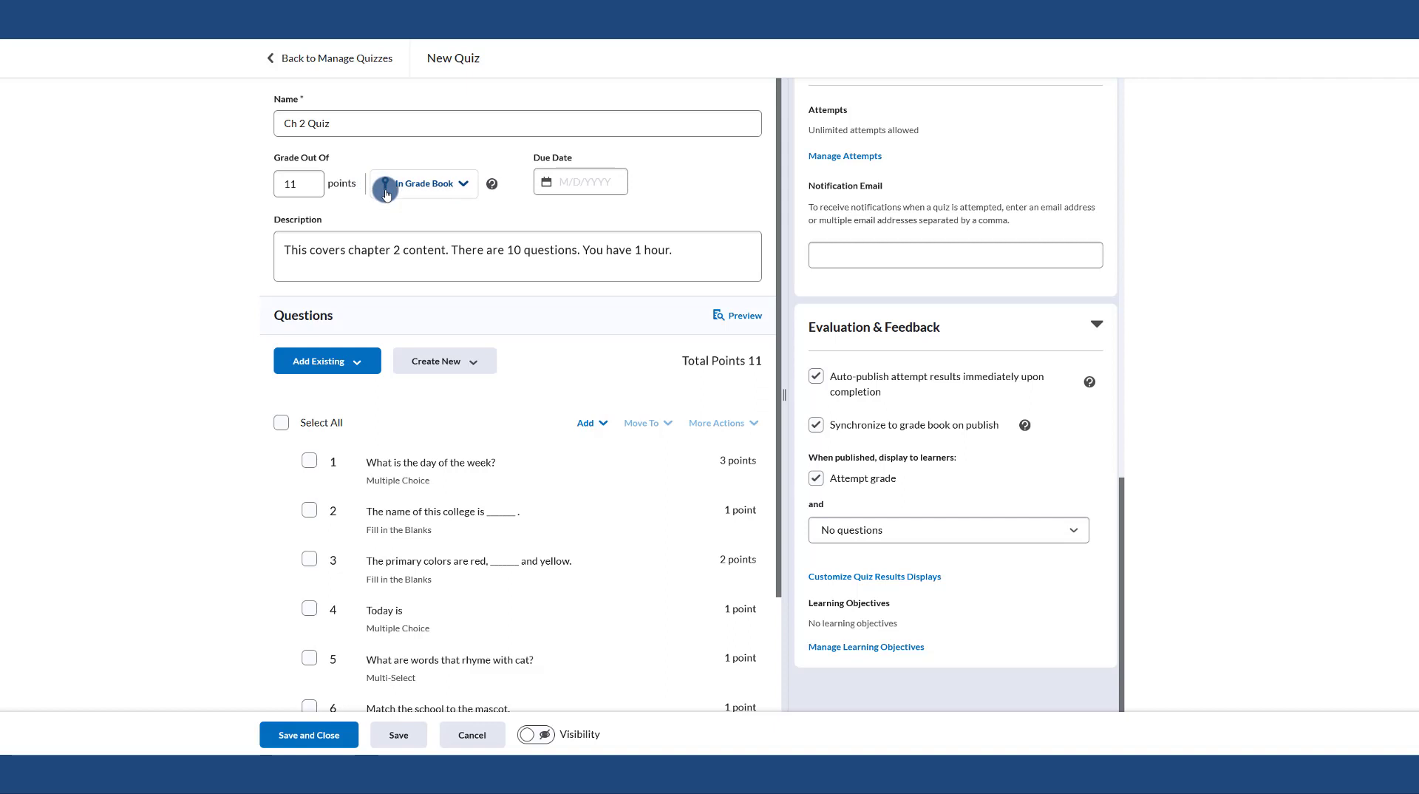
pyautogui.click(820, 378)
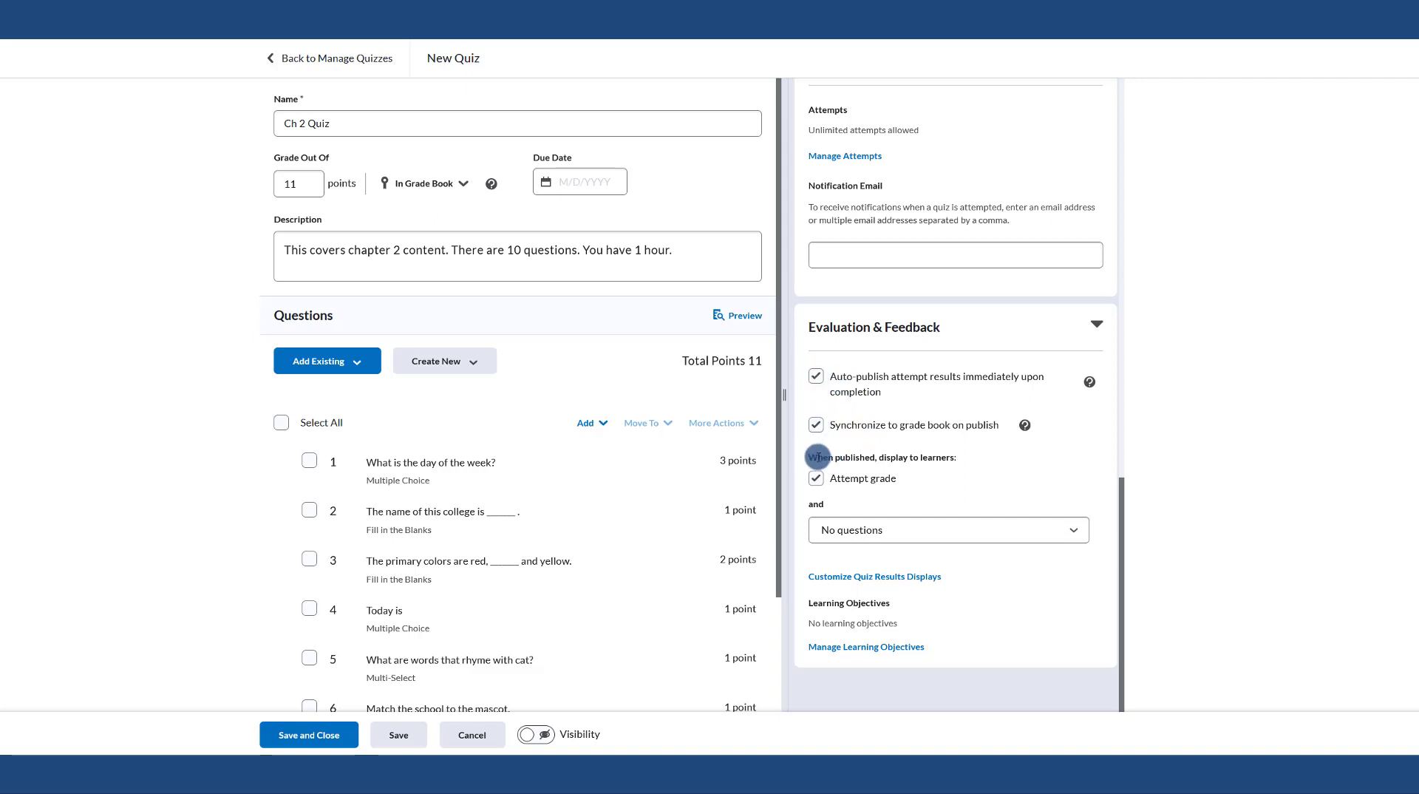
pyautogui.moveTo(811, 454); pyautogui.dragTo(966, 538)
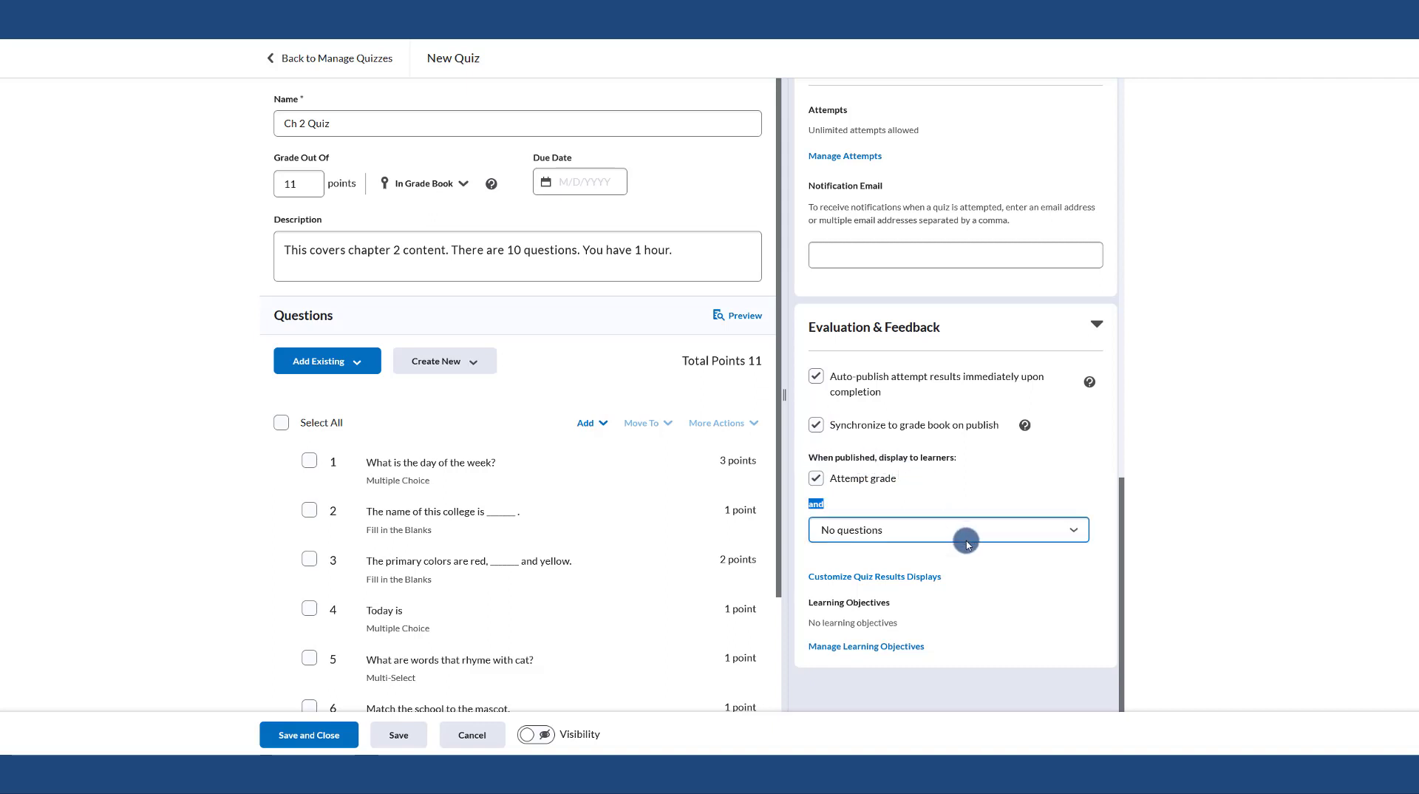
pyautogui.click(1064, 459)
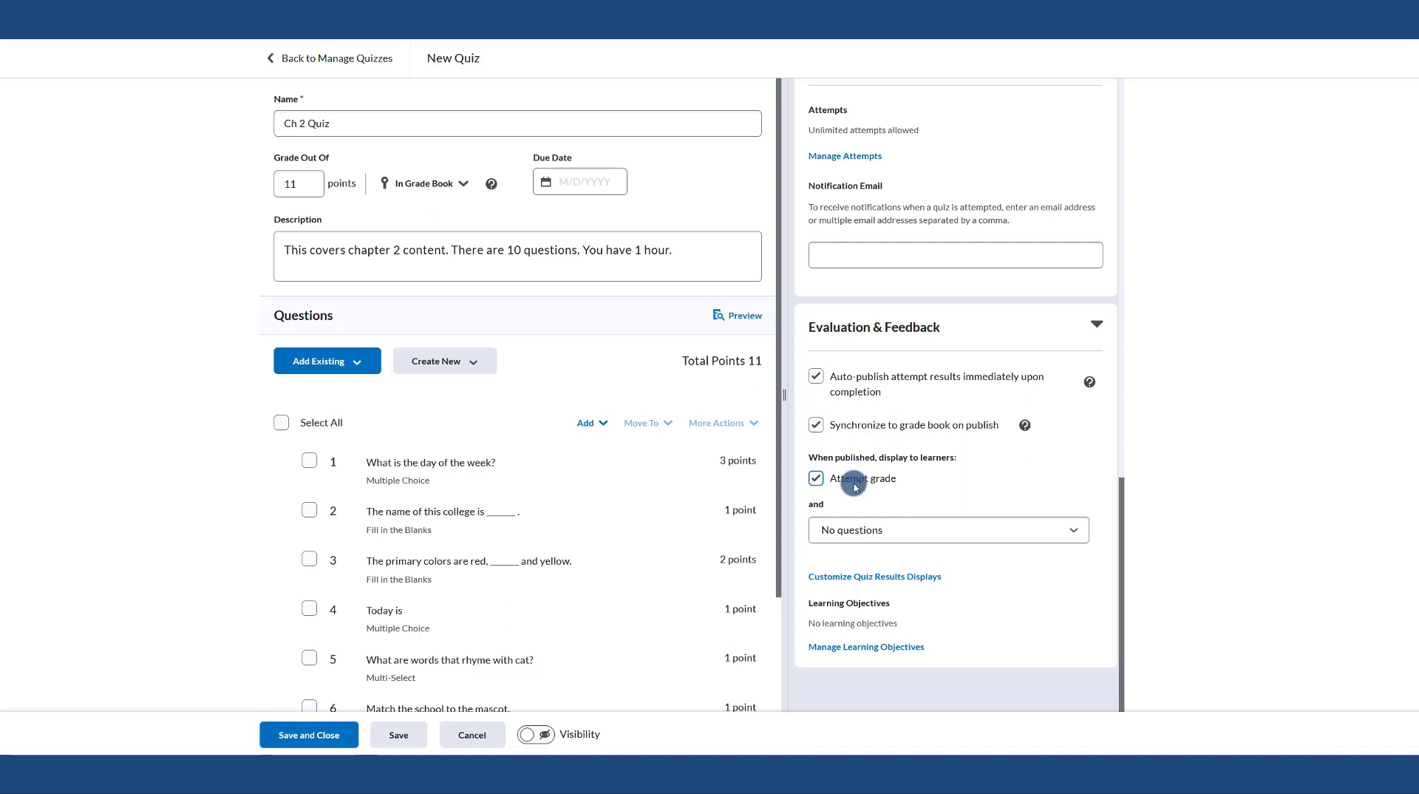
# - Try displaying incorrect questions only, with and without correct answers, and return the learner display to no questions
pyautogui.click(836, 532)
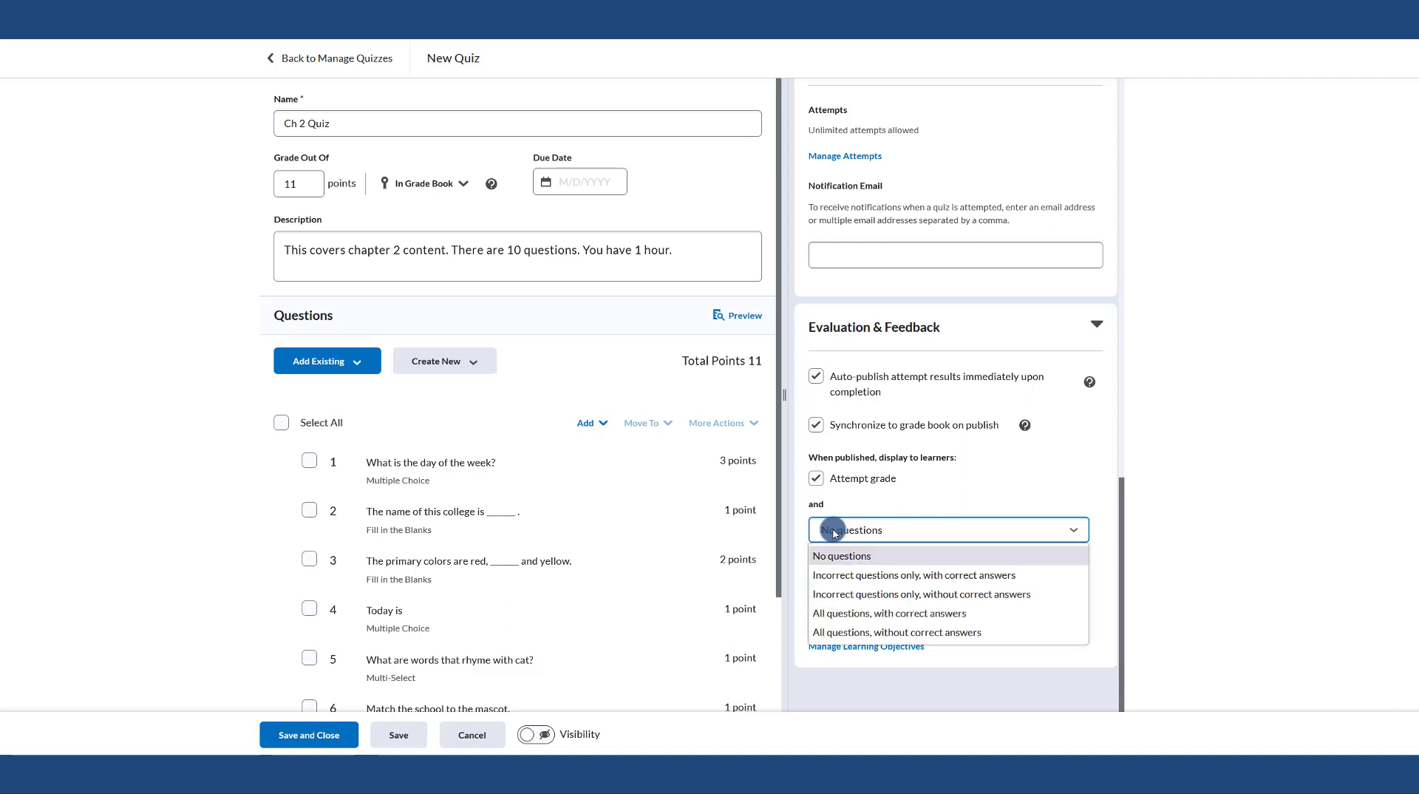
pyautogui.click(846, 576)
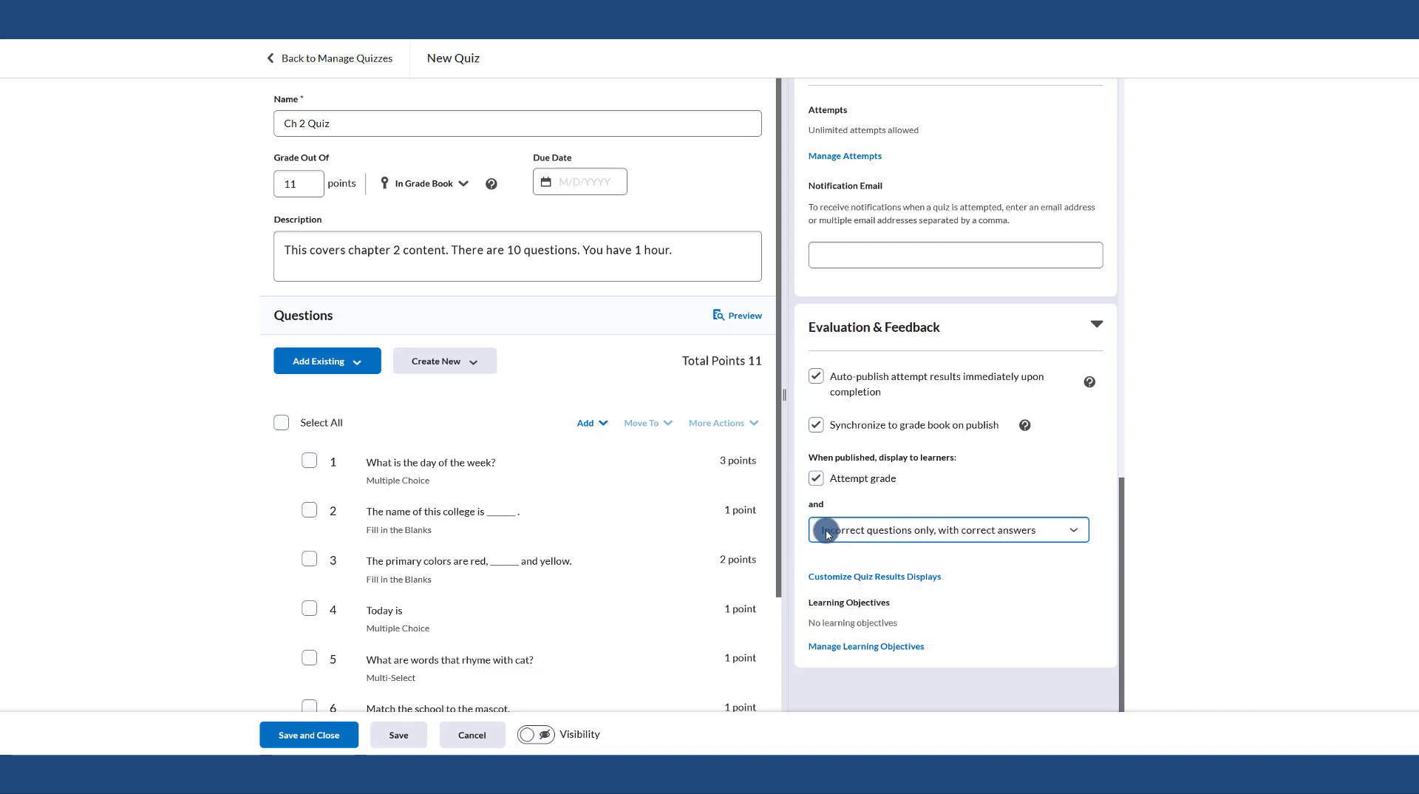
pyautogui.click(965, 541)
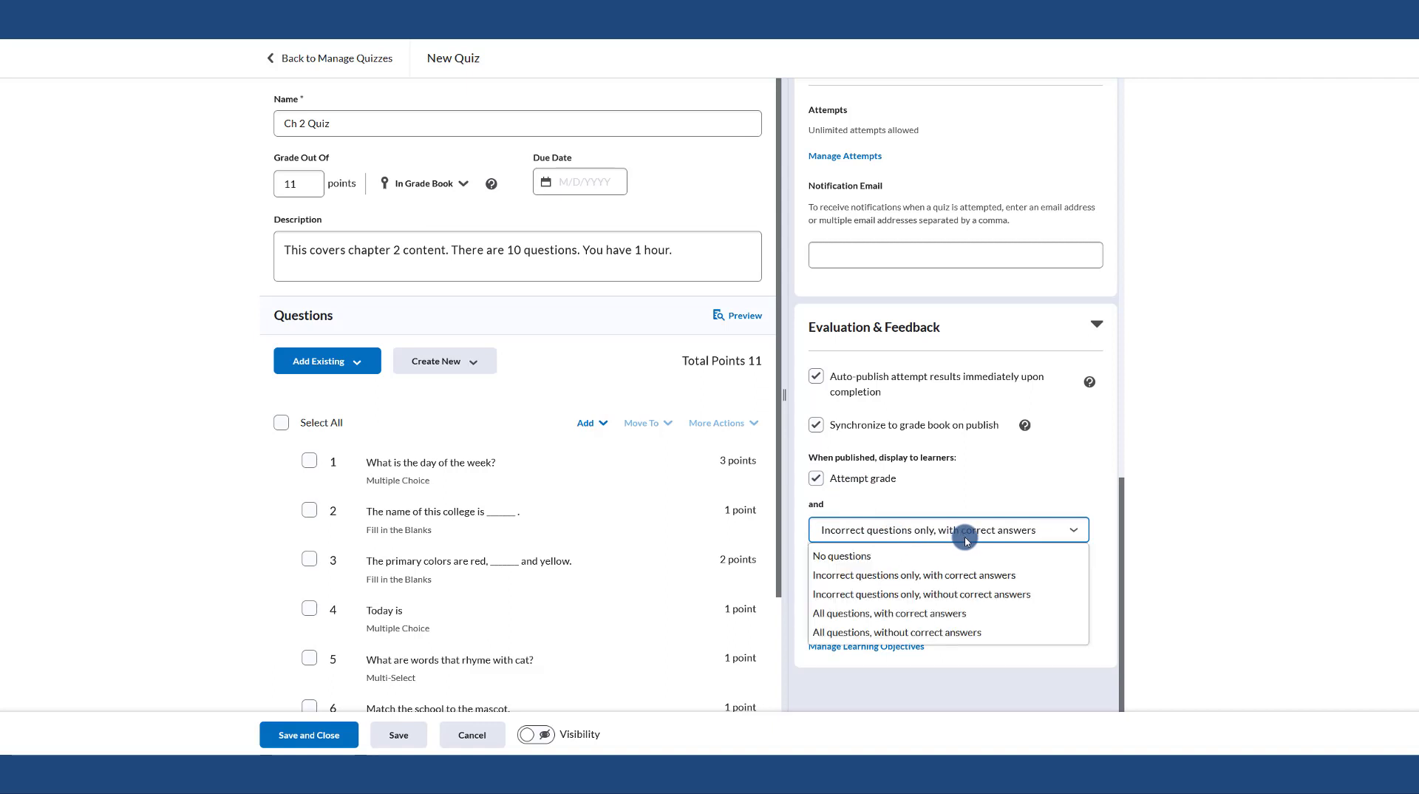
pyautogui.click(935, 592)
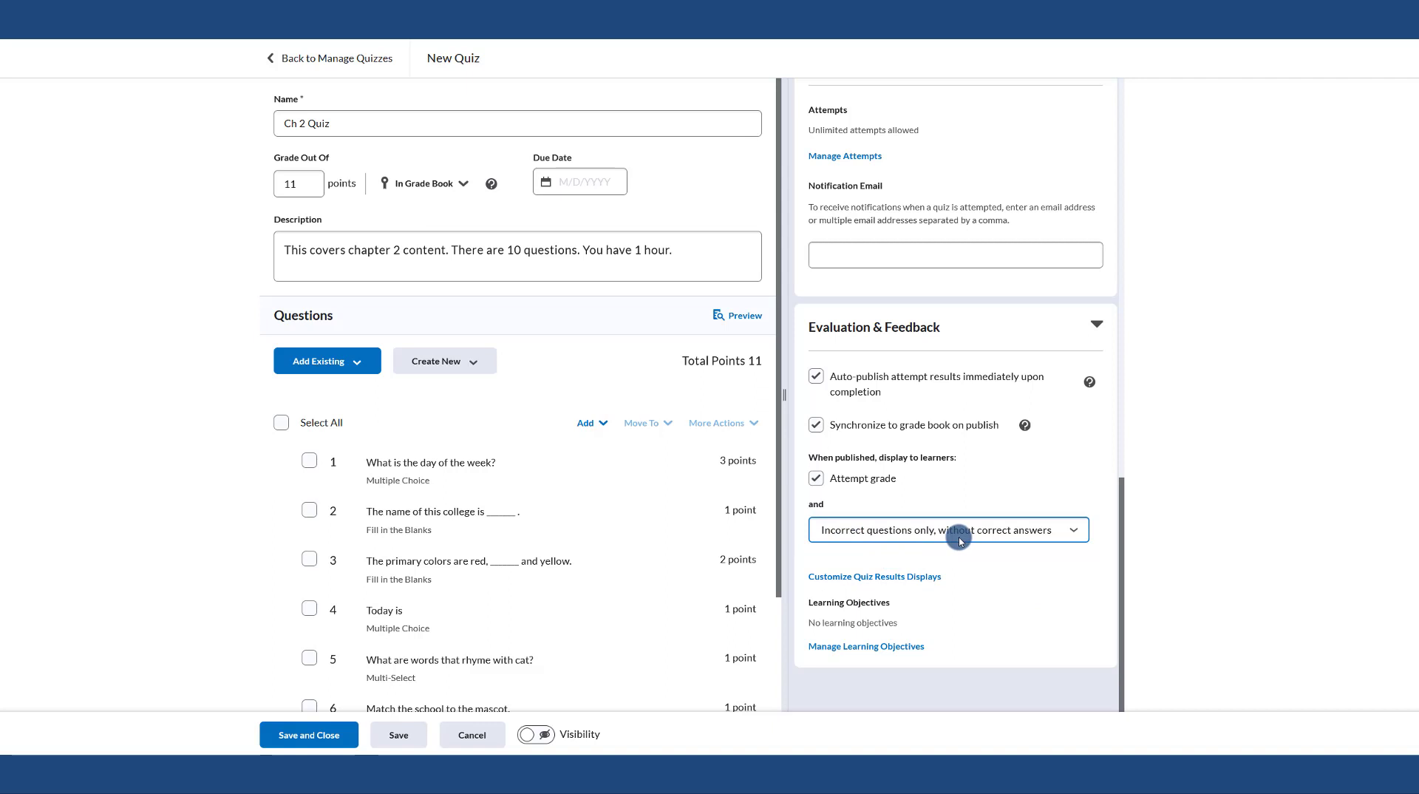
pyautogui.click(902, 535)
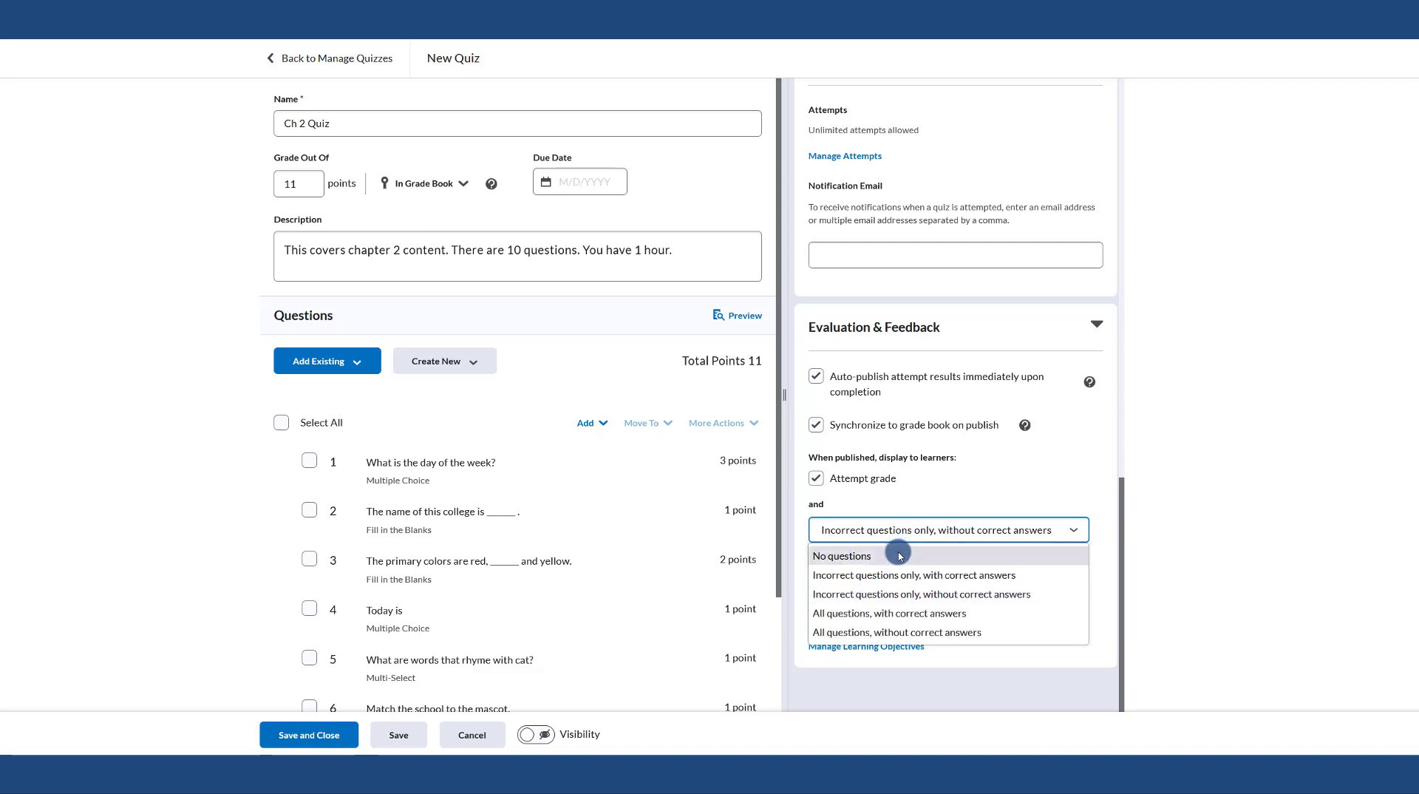
pyautogui.click(899, 555)
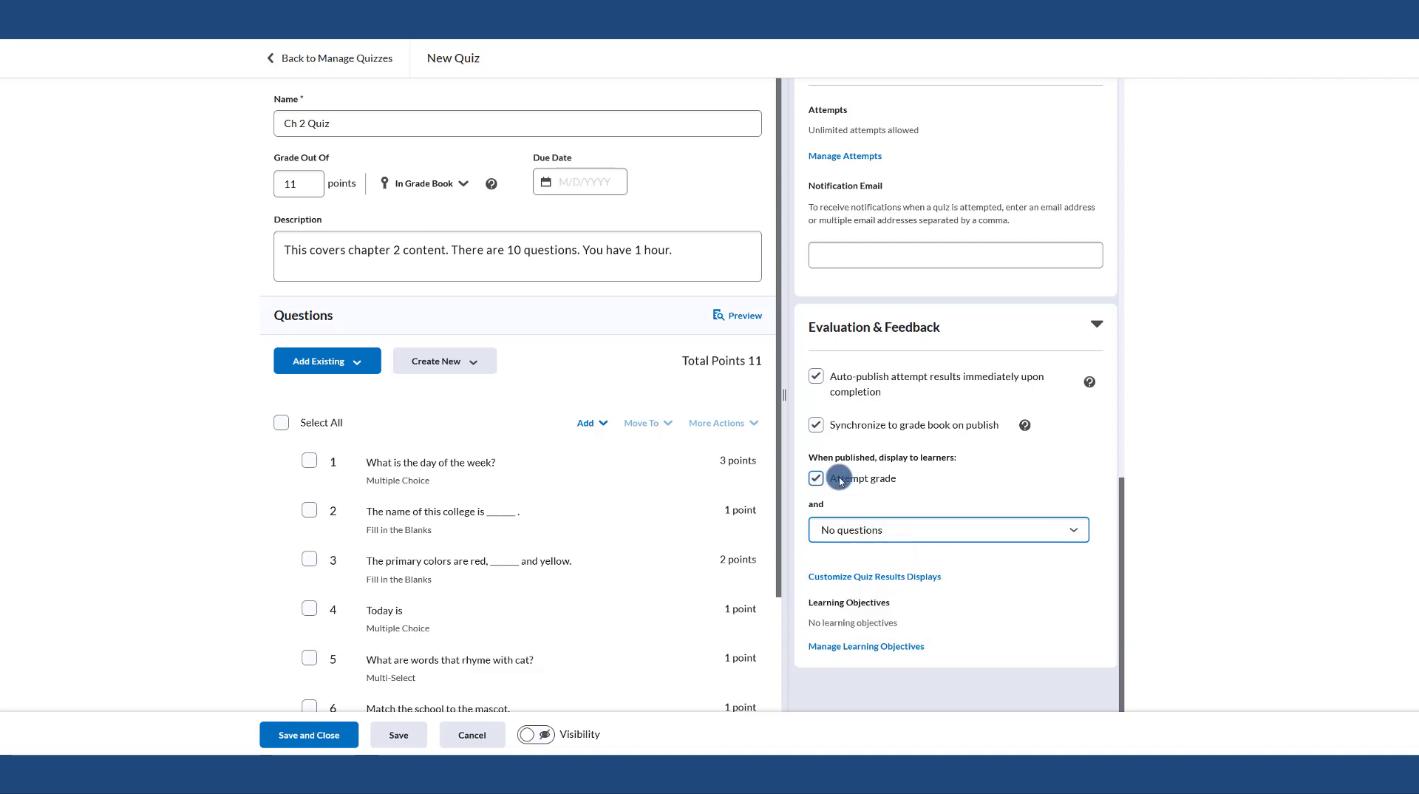
# - Edit the primary quiz results view, keeping the submission message and attempt grade with questions set to Don't show, and update it
pyautogui.click(869, 583)
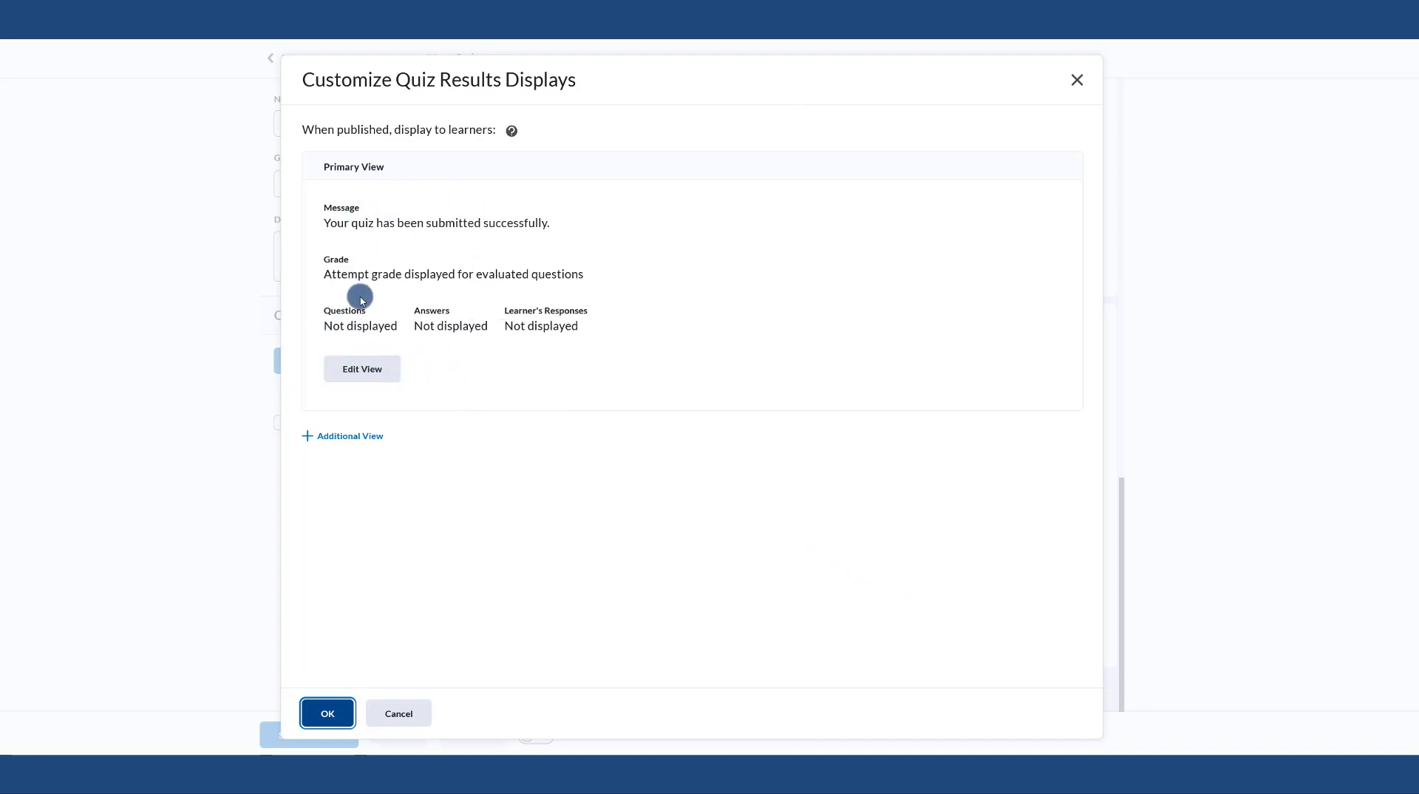
pyautogui.click(362, 368)
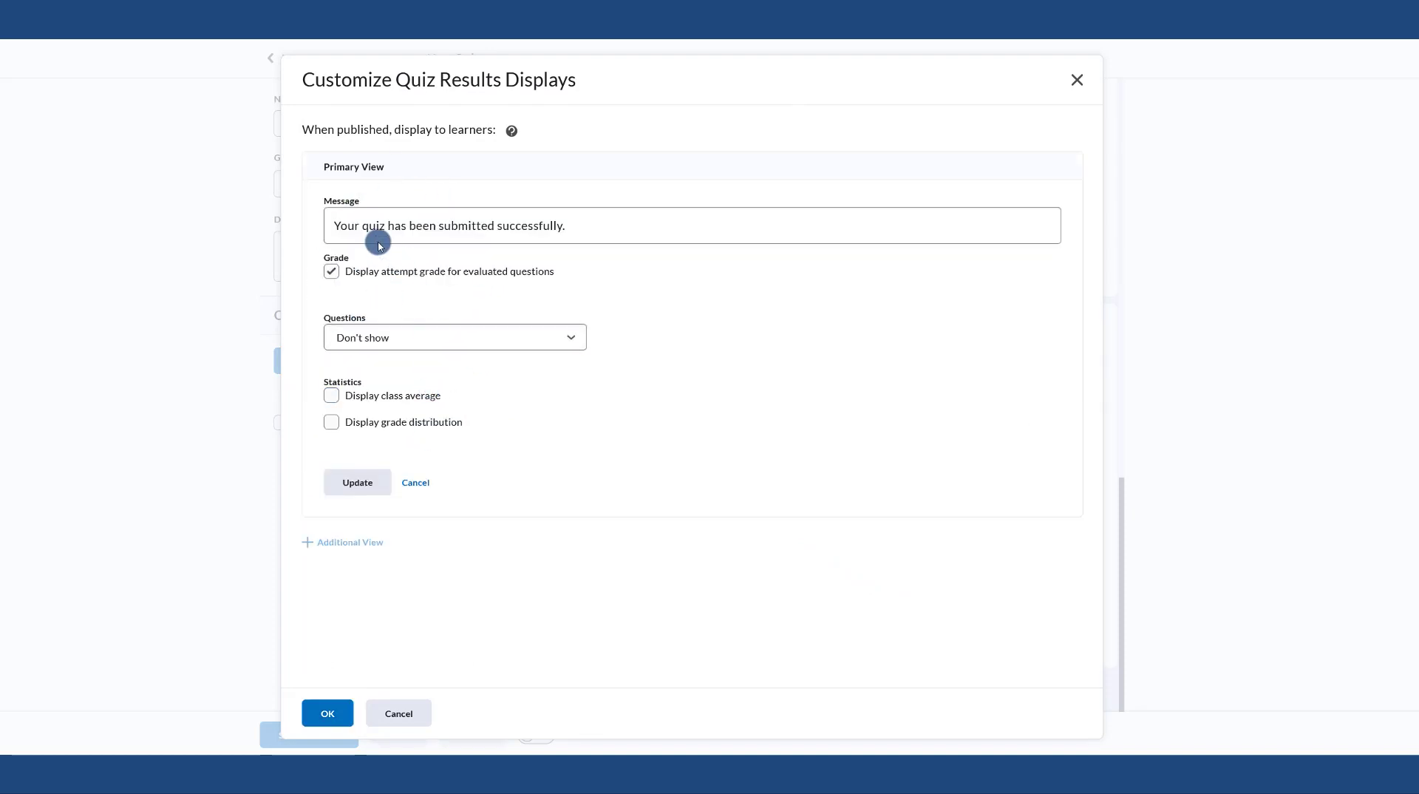
pyautogui.click(376, 232)
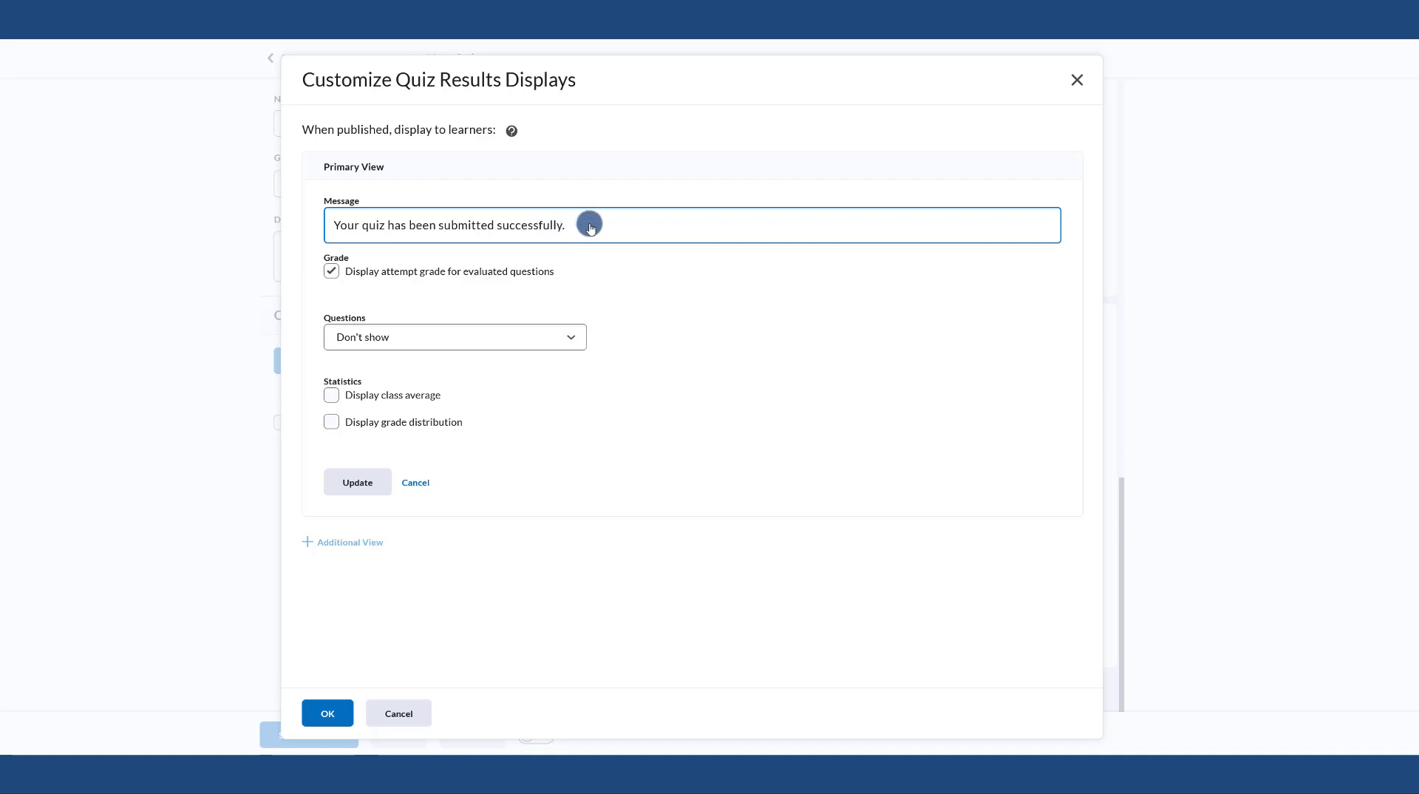
pyautogui.click(367, 280)
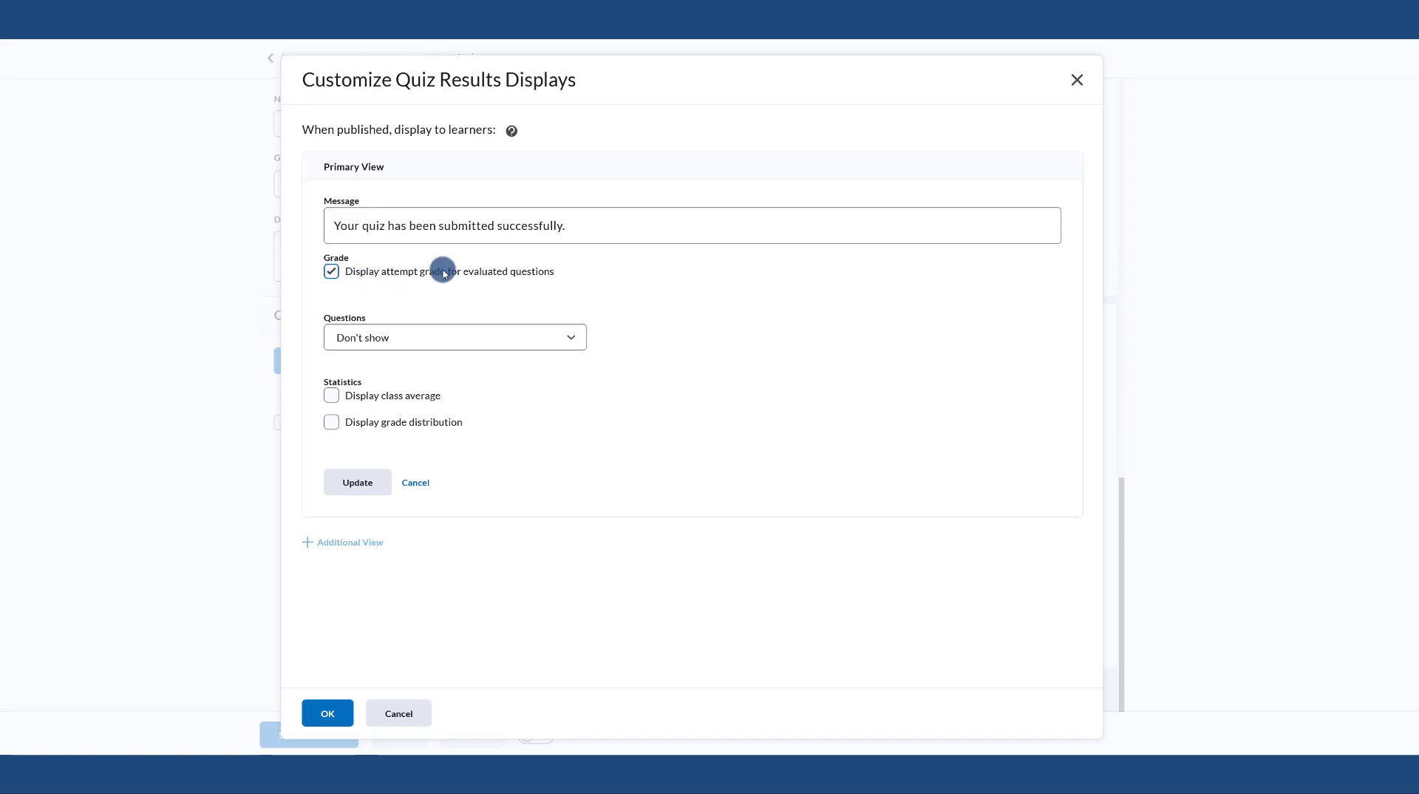
pyautogui.click(381, 340)
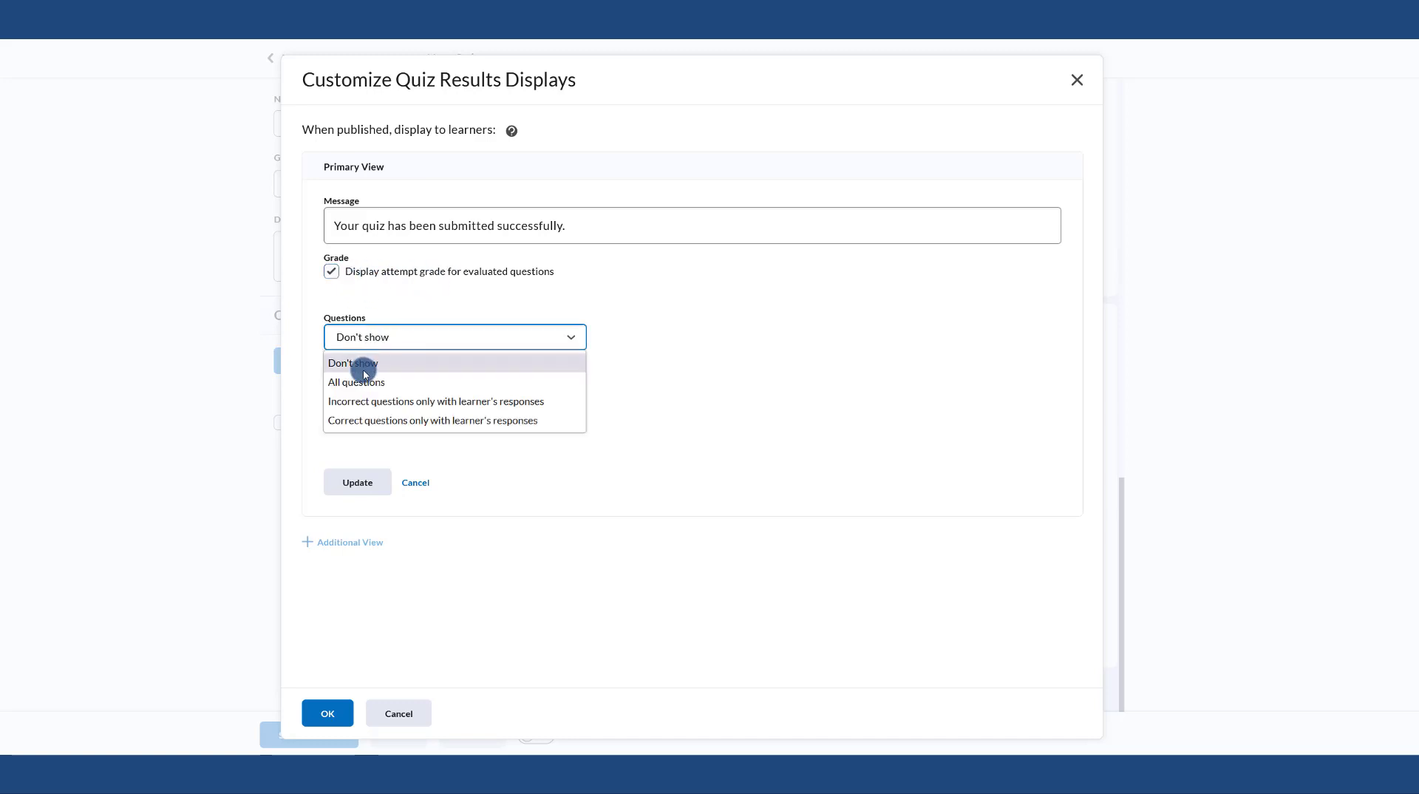
pyautogui.click(357, 355)
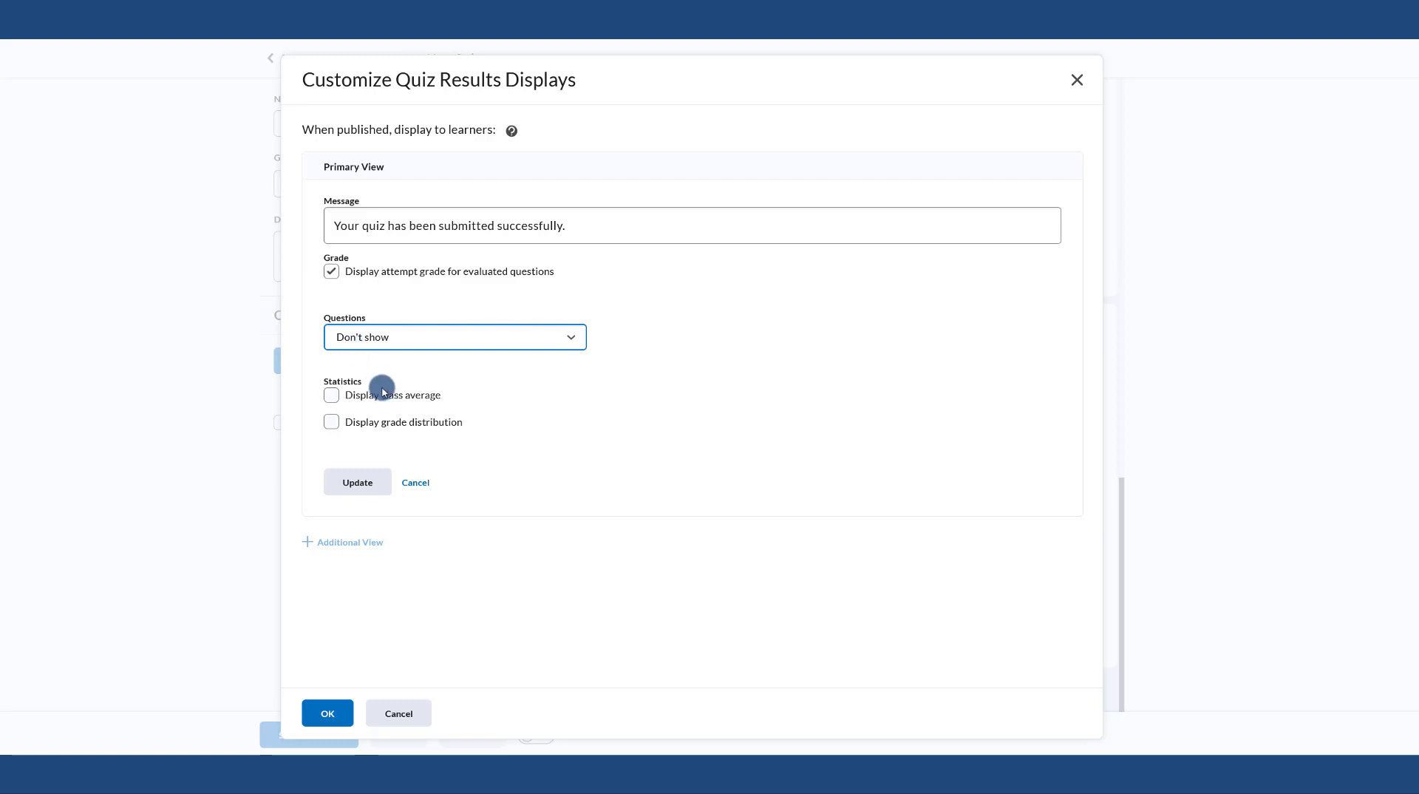
pyautogui.click(366, 482)
# - Add an additional quiz results view that comes into effect on 9/29/2022
pyautogui.click(385, 436)
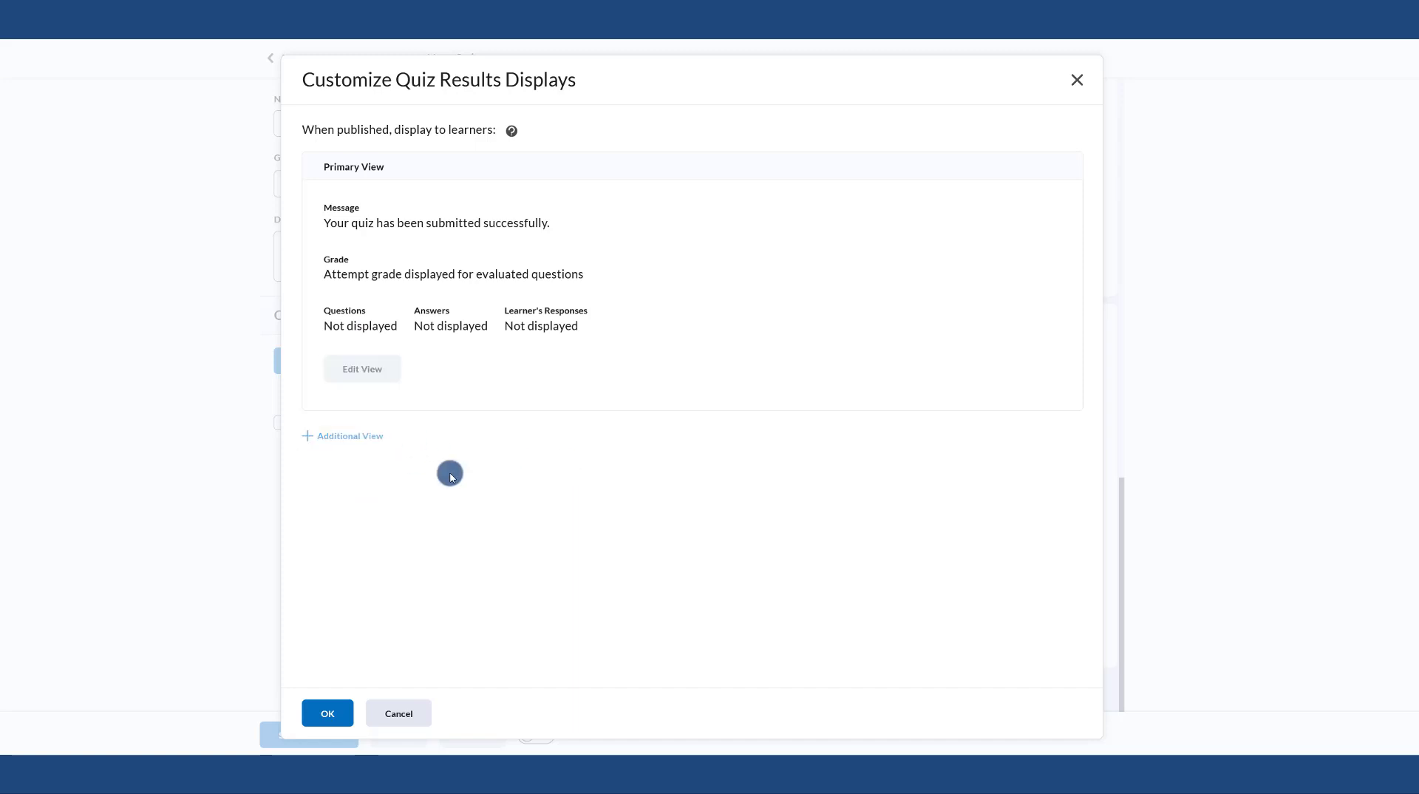
pyautogui.scroll(-3, 432, 440)
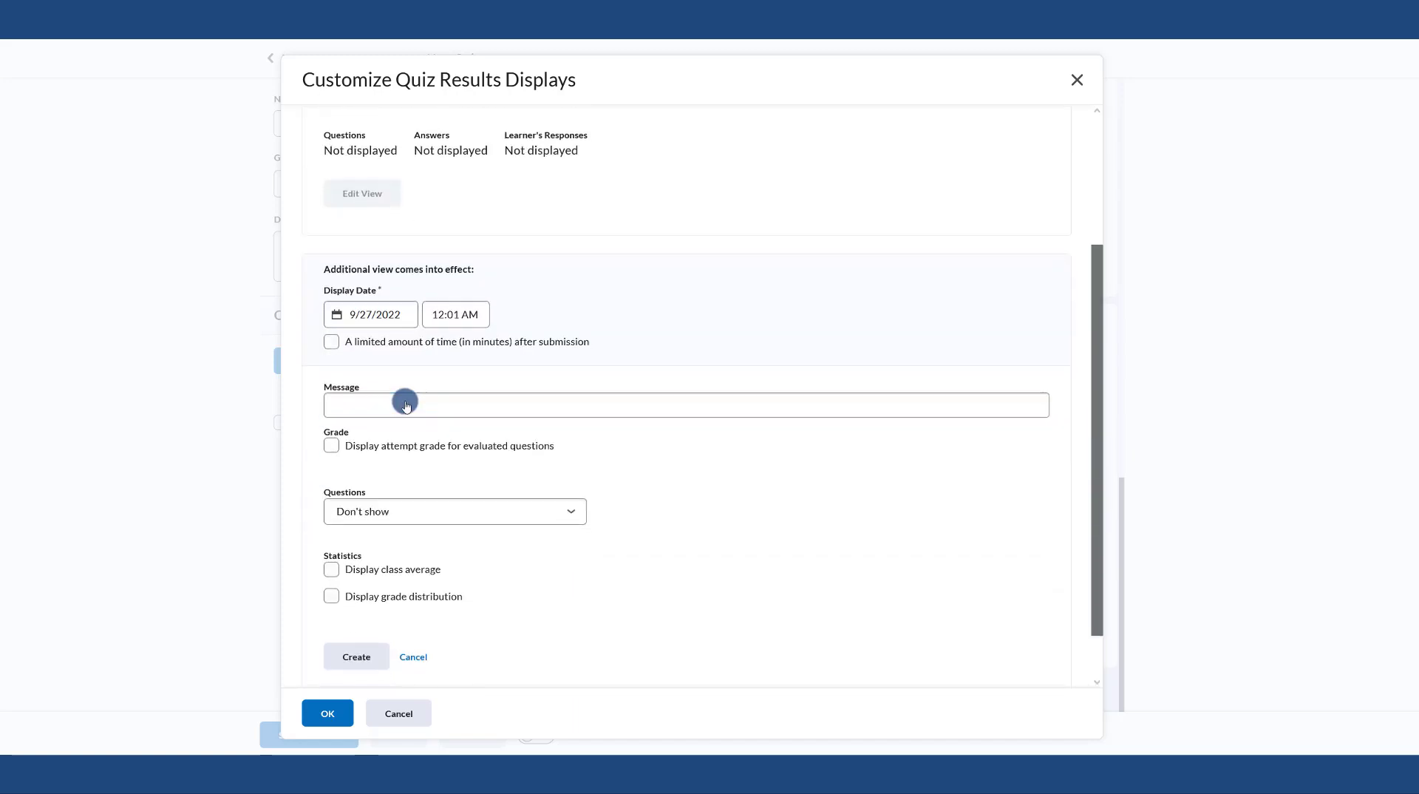
pyautogui.click(390, 314)
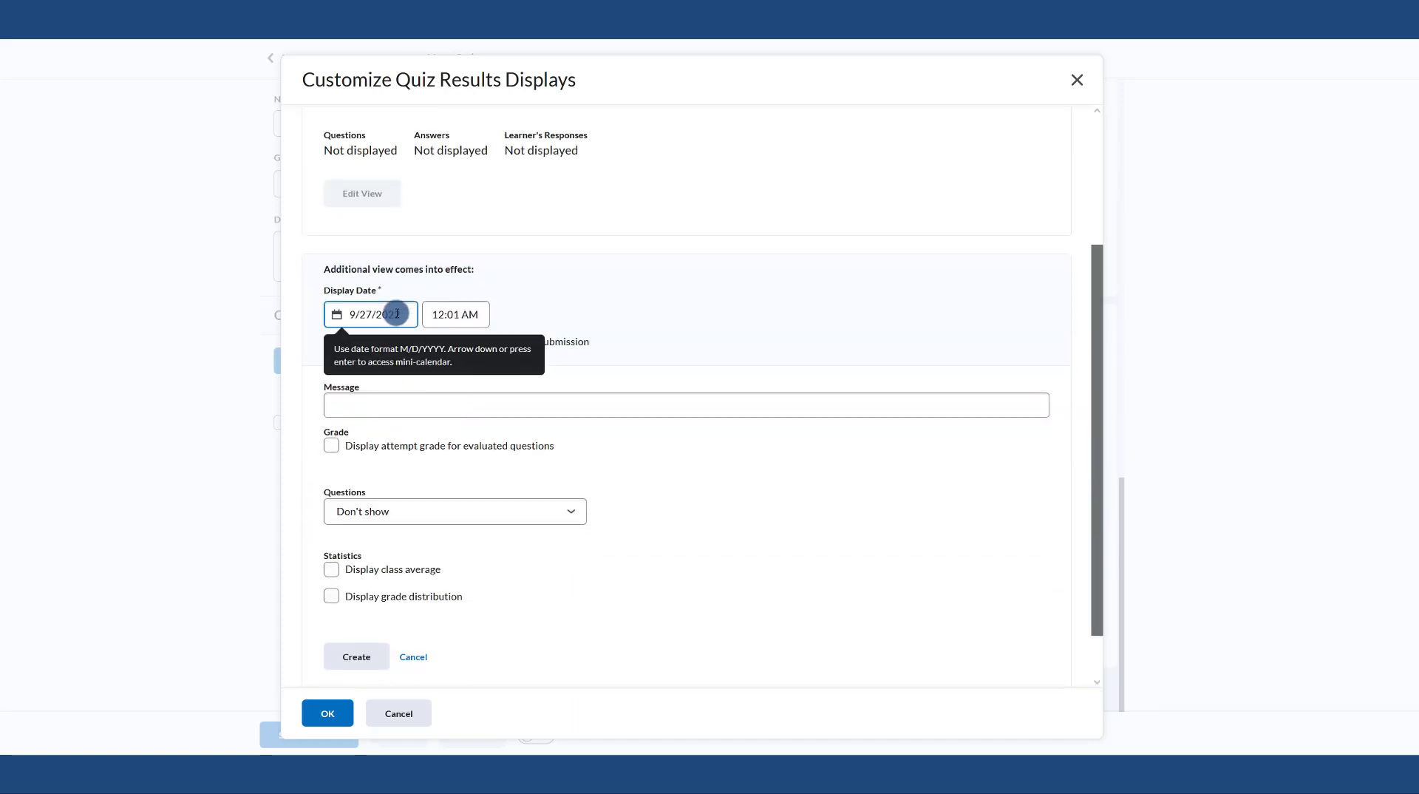
pyautogui.click(397, 314)
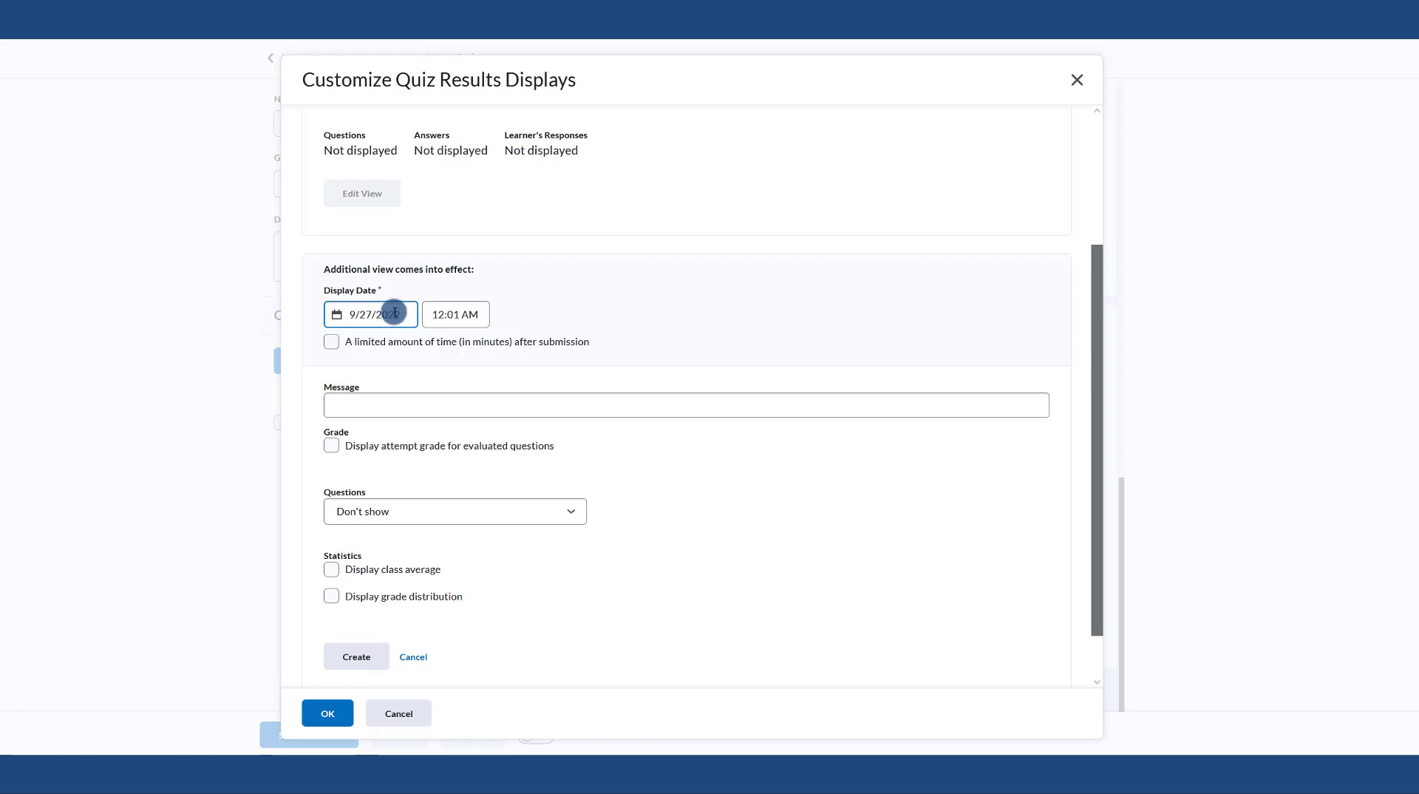
pyautogui.click(442, 533)
# - Give the additional view the message "These are the questions you missed." and display the attempt grade for evaluated questions
pyautogui.click(359, 403)
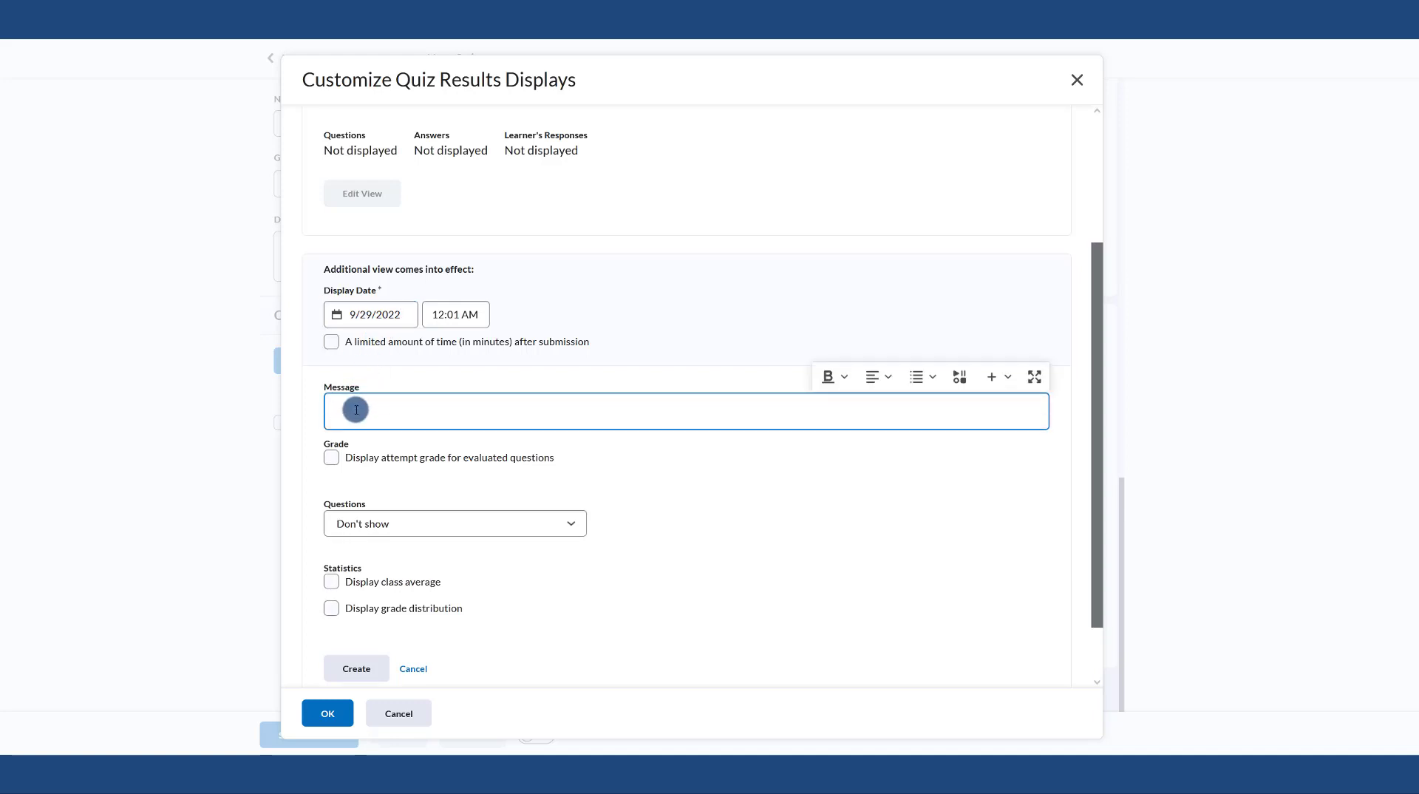
pyautogui.write('These are the questions you missed.')
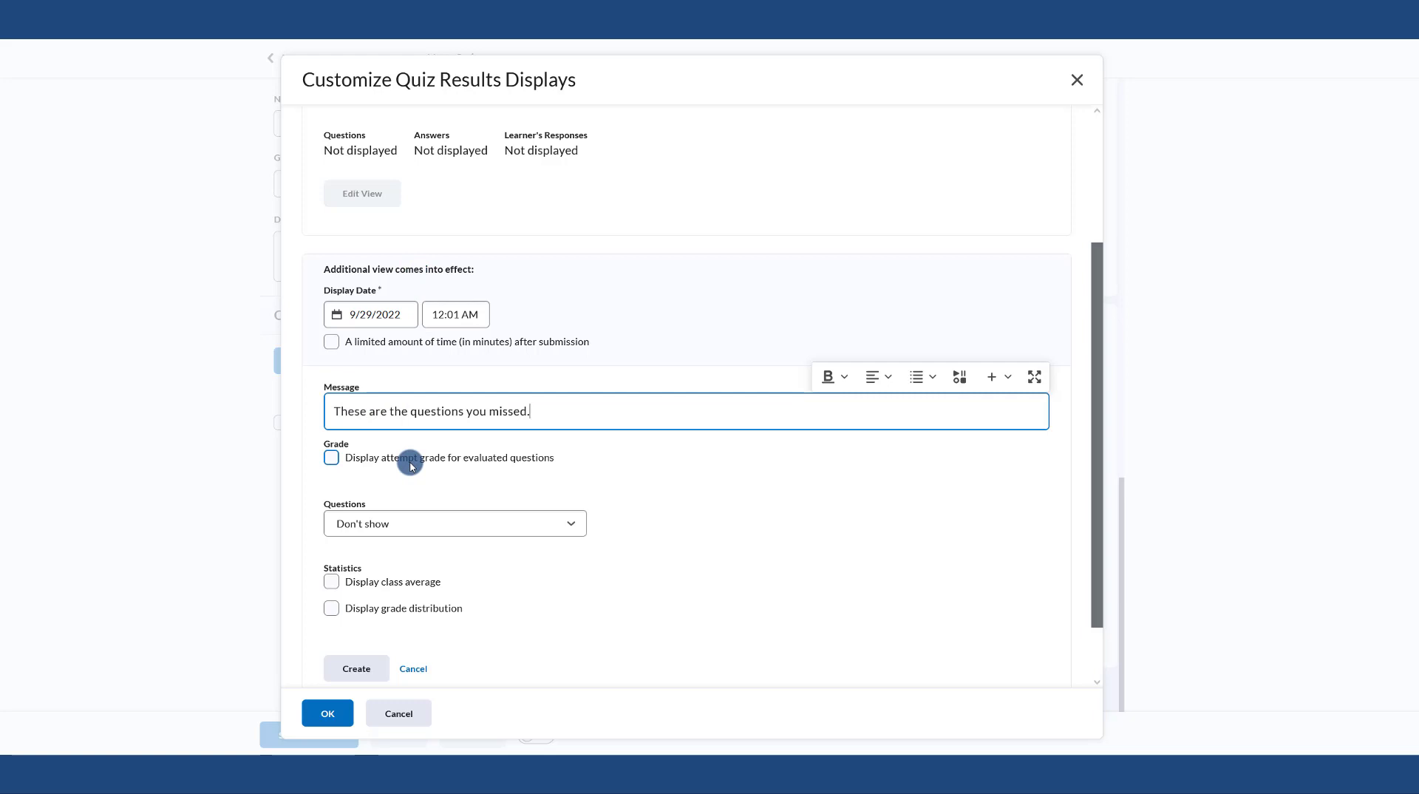
pyautogui.click(344, 458)
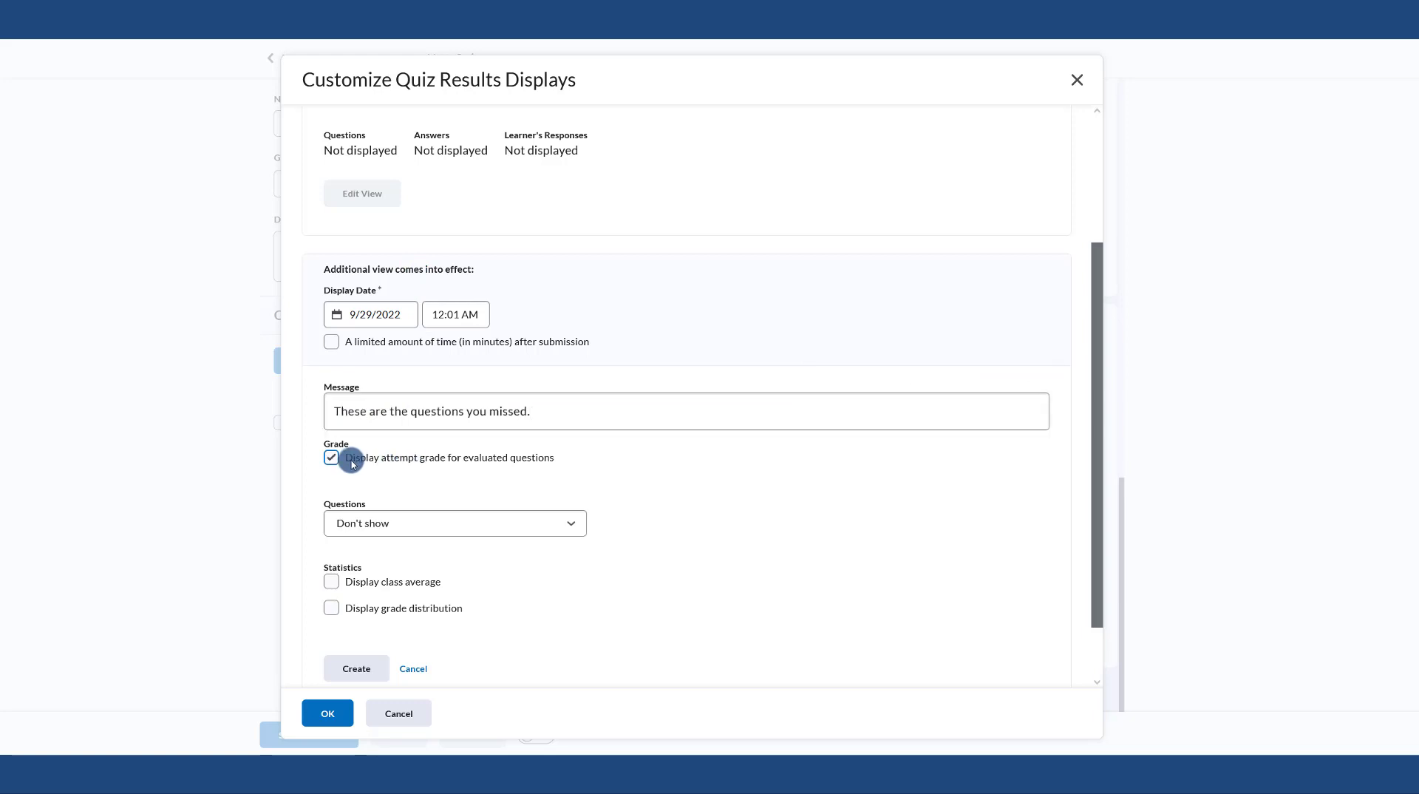
# - Show incorrect questions only with learner's responses, keep the attempt grade displayed, then create the additional view and confirm the results display settings
pyautogui.click(387, 524)
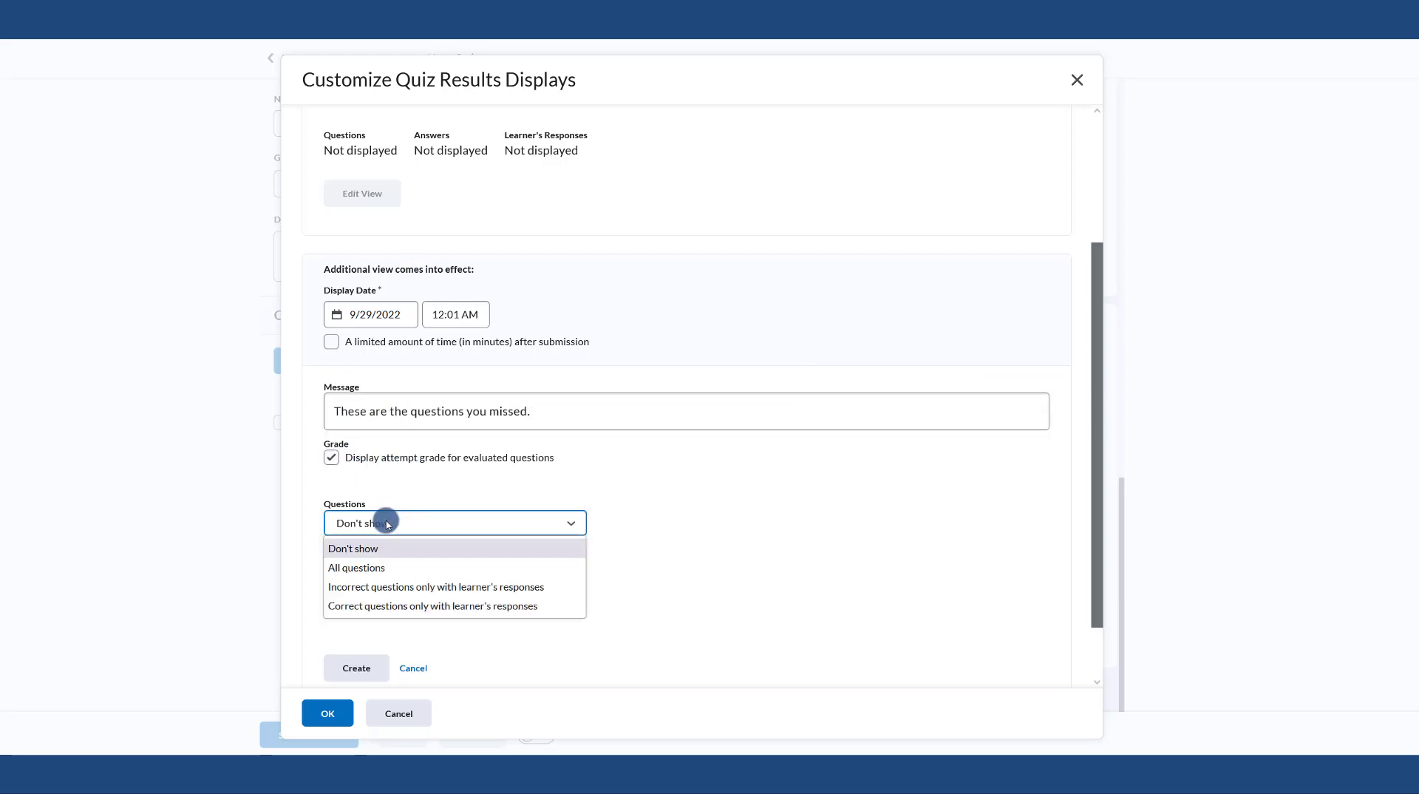
pyautogui.click(399, 588)
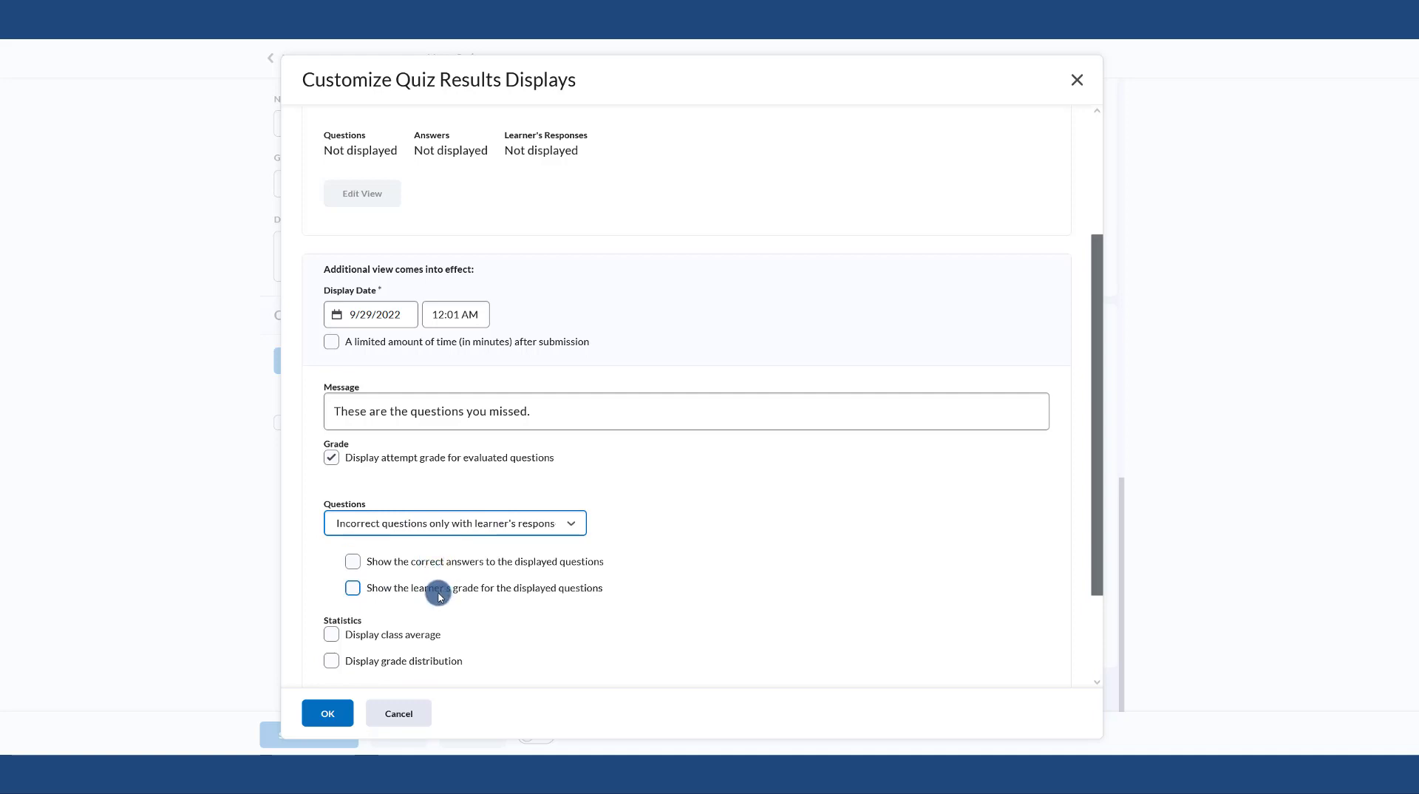
pyautogui.scroll(-2, 460, 510)
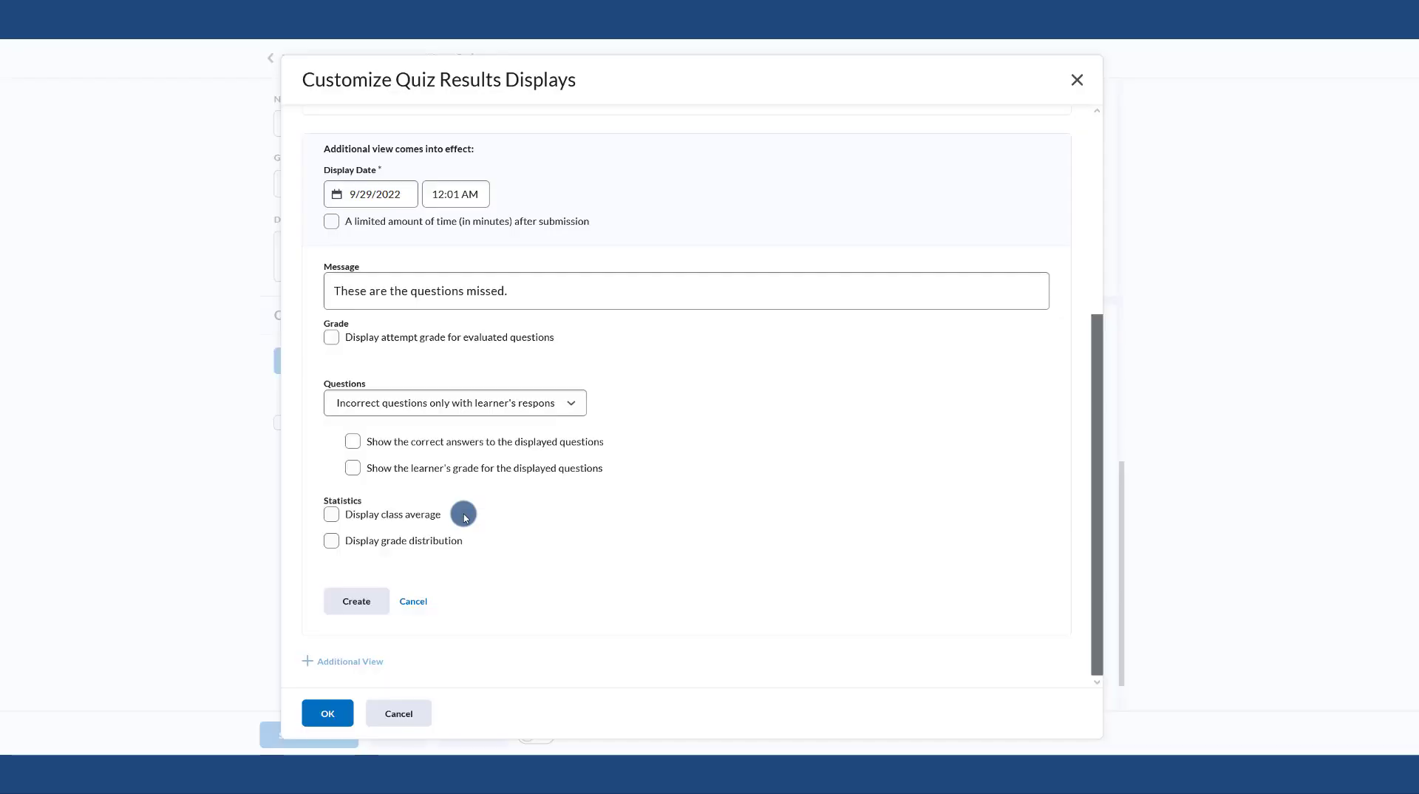
pyautogui.click(331, 337)
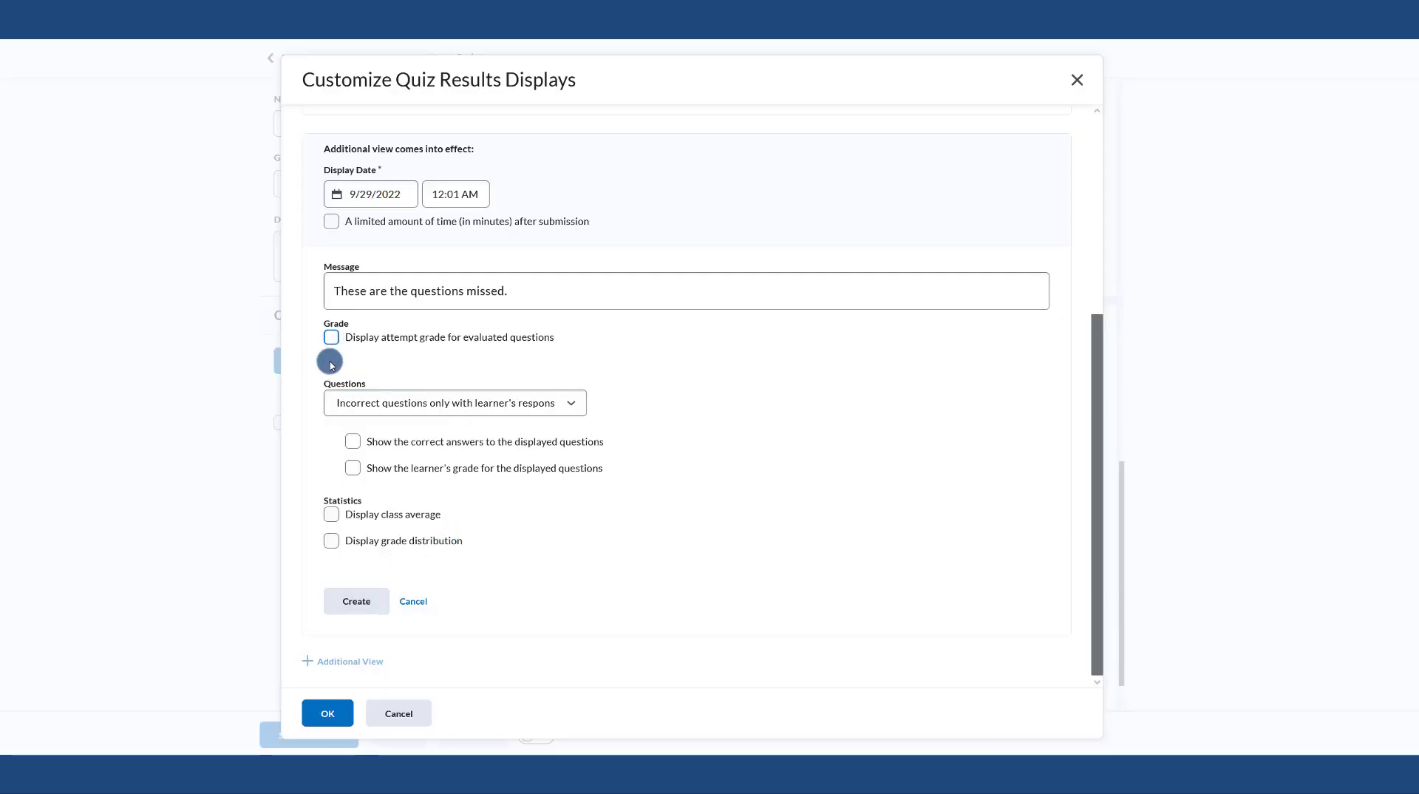
pyautogui.click(348, 598)
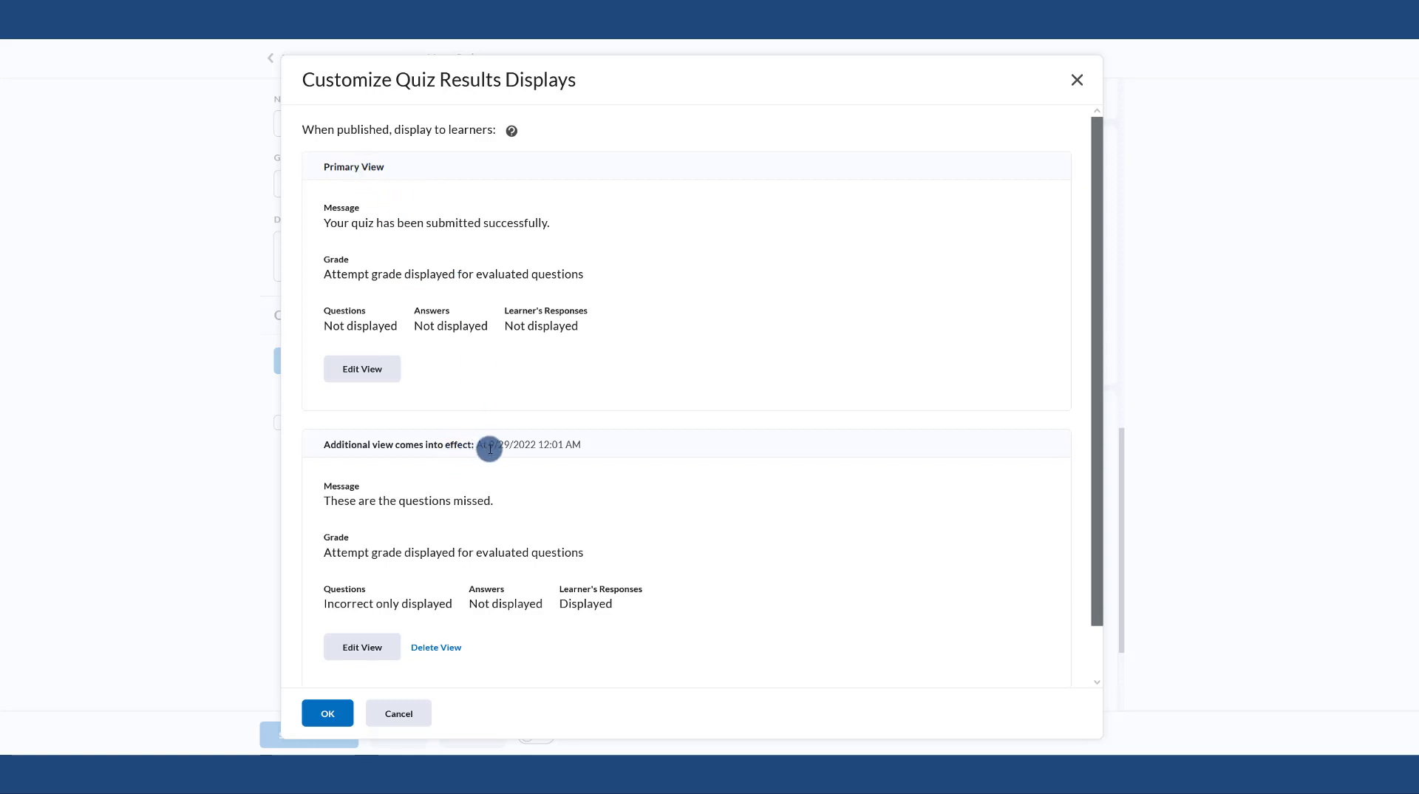
pyautogui.moveTo(489, 445); pyautogui.dragTo(577, 447)
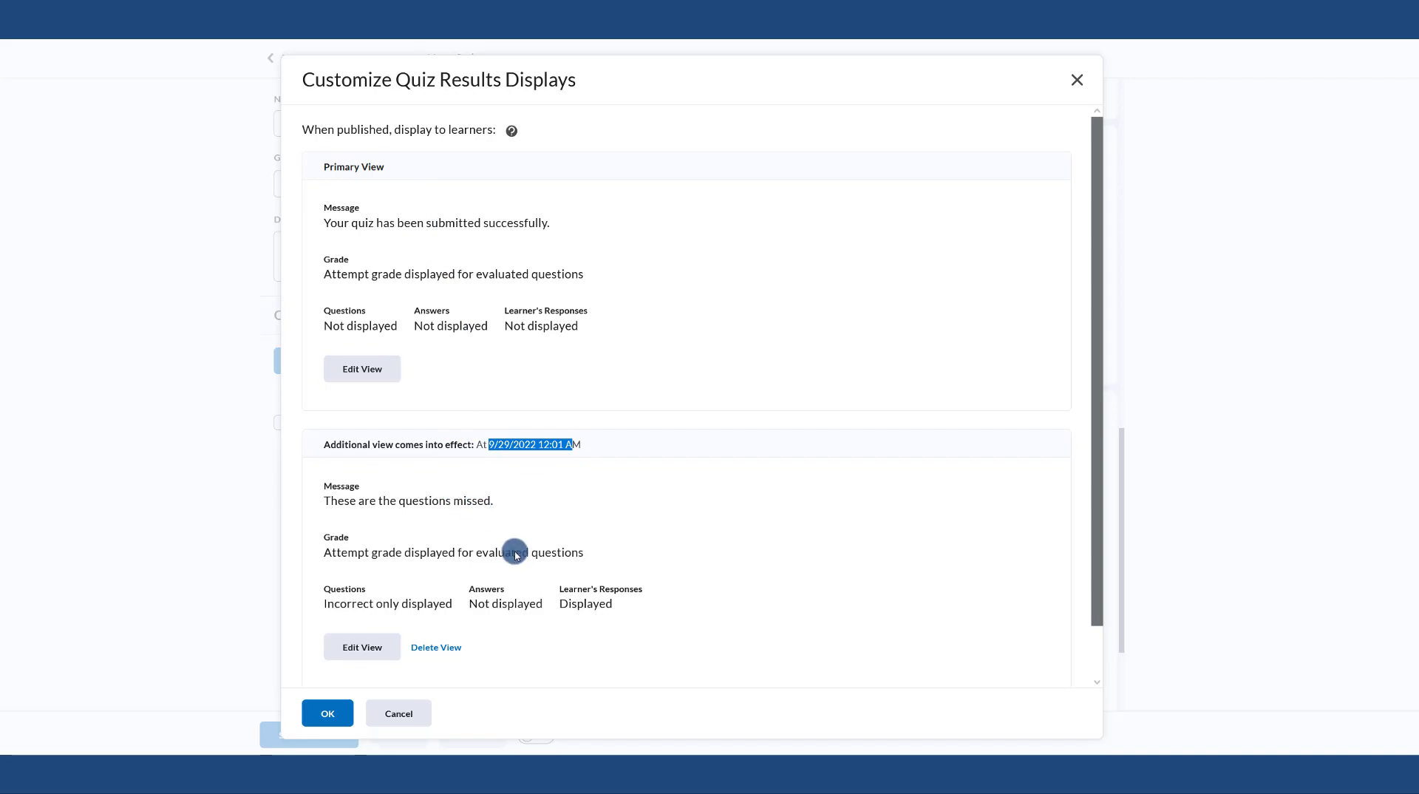
pyautogui.click(329, 714)
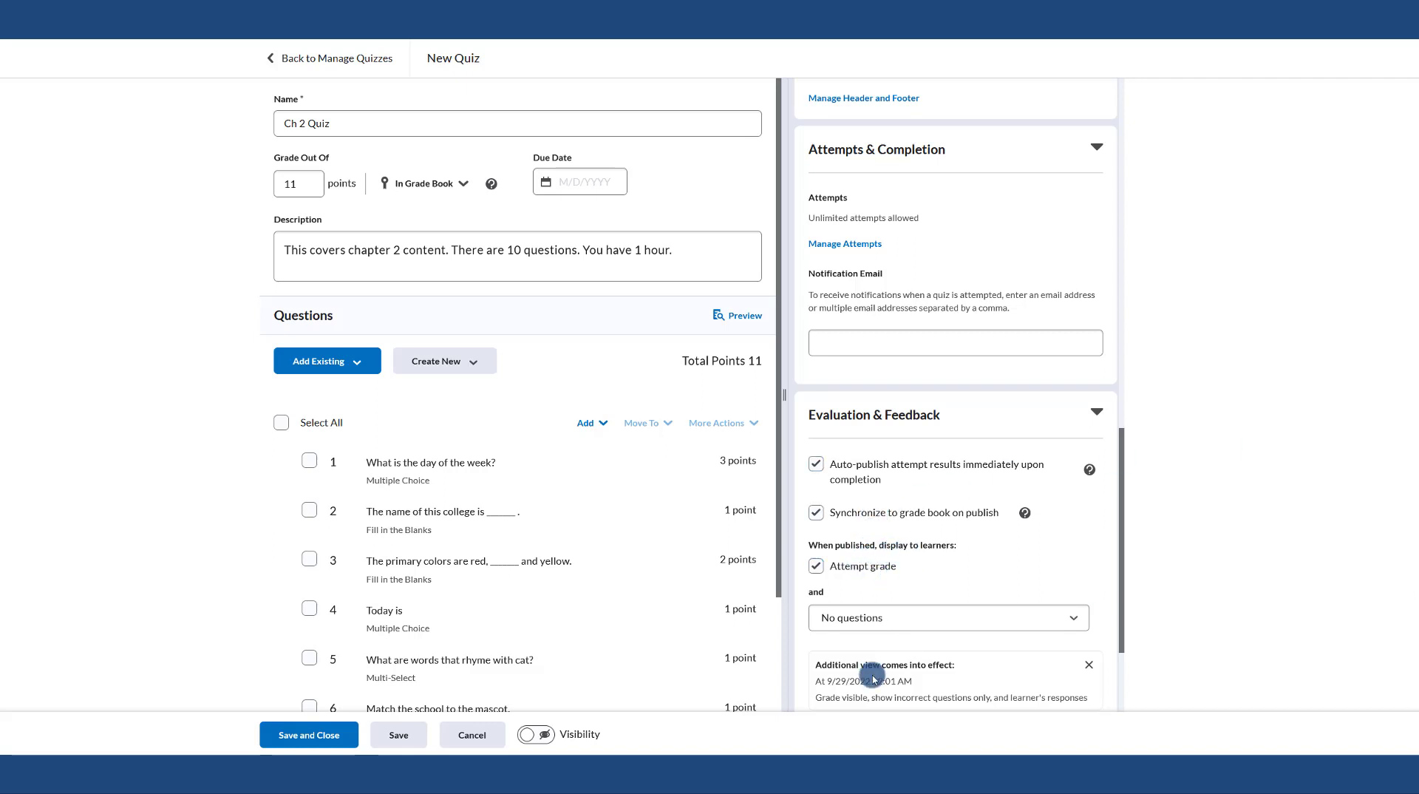
# - Make the Ch 2 Quiz visible to learners, then save and close it
pyautogui.scroll(-2, 869, 674)
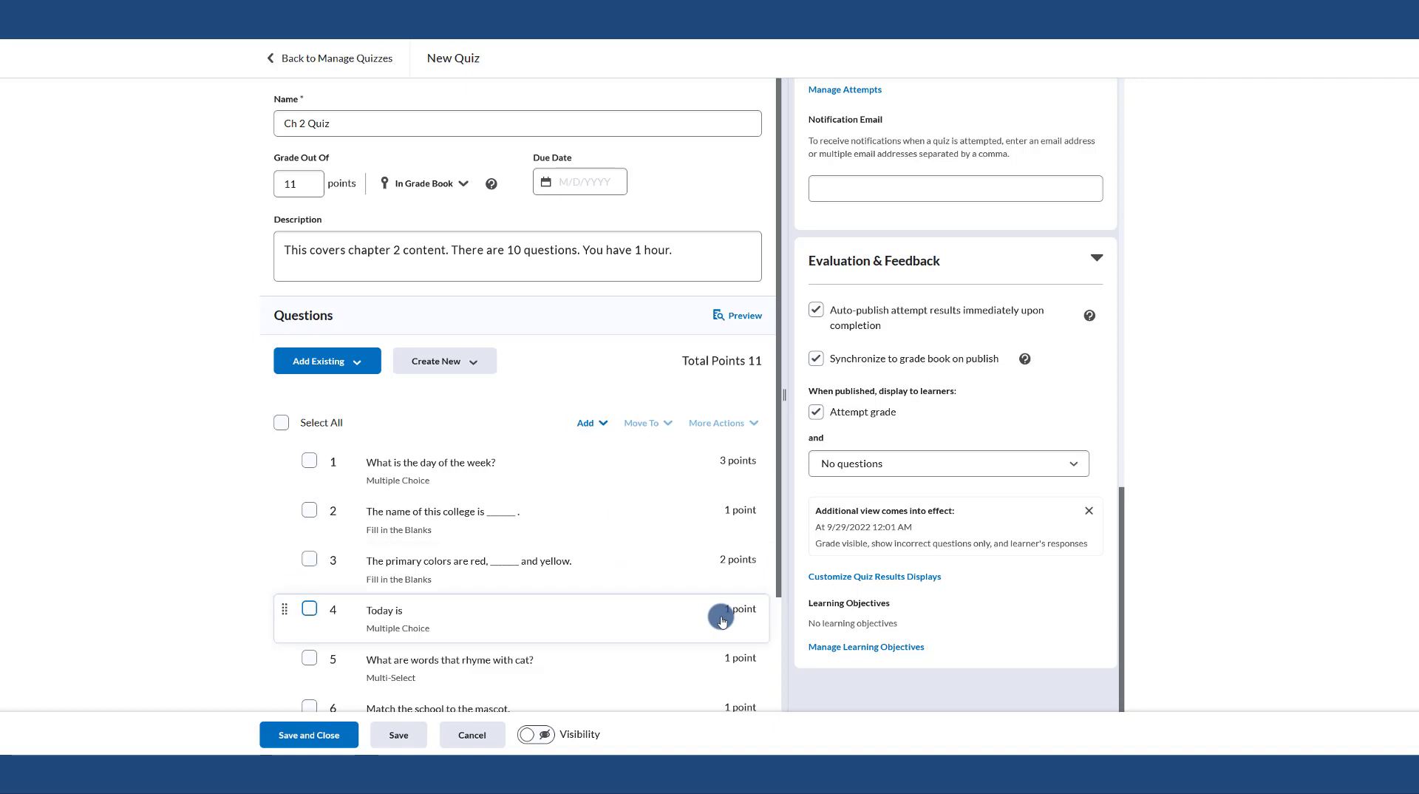
pyautogui.click(529, 741)
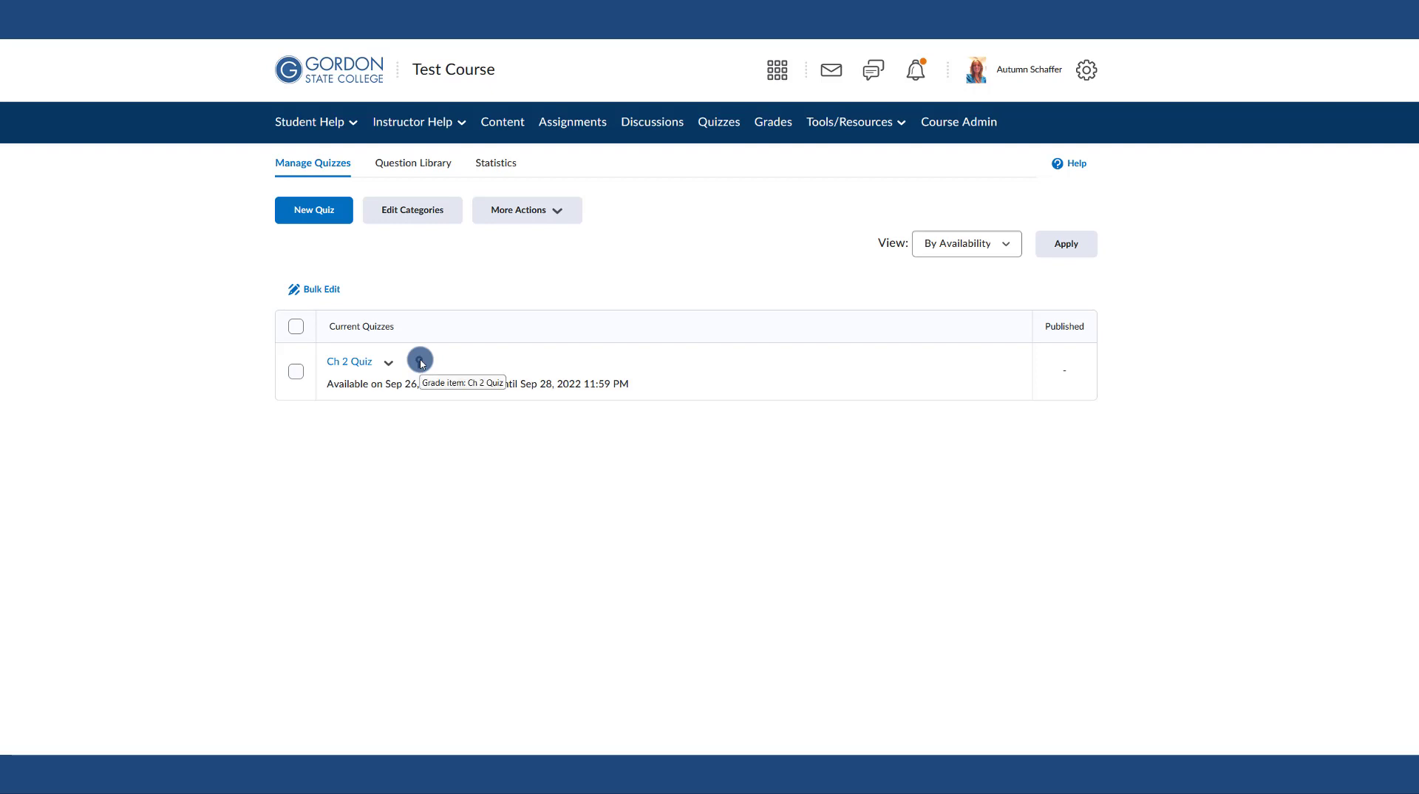
# - Reopen the Ch 2 Quiz for editing from the list of current quizzes
pyautogui.click(387, 364)
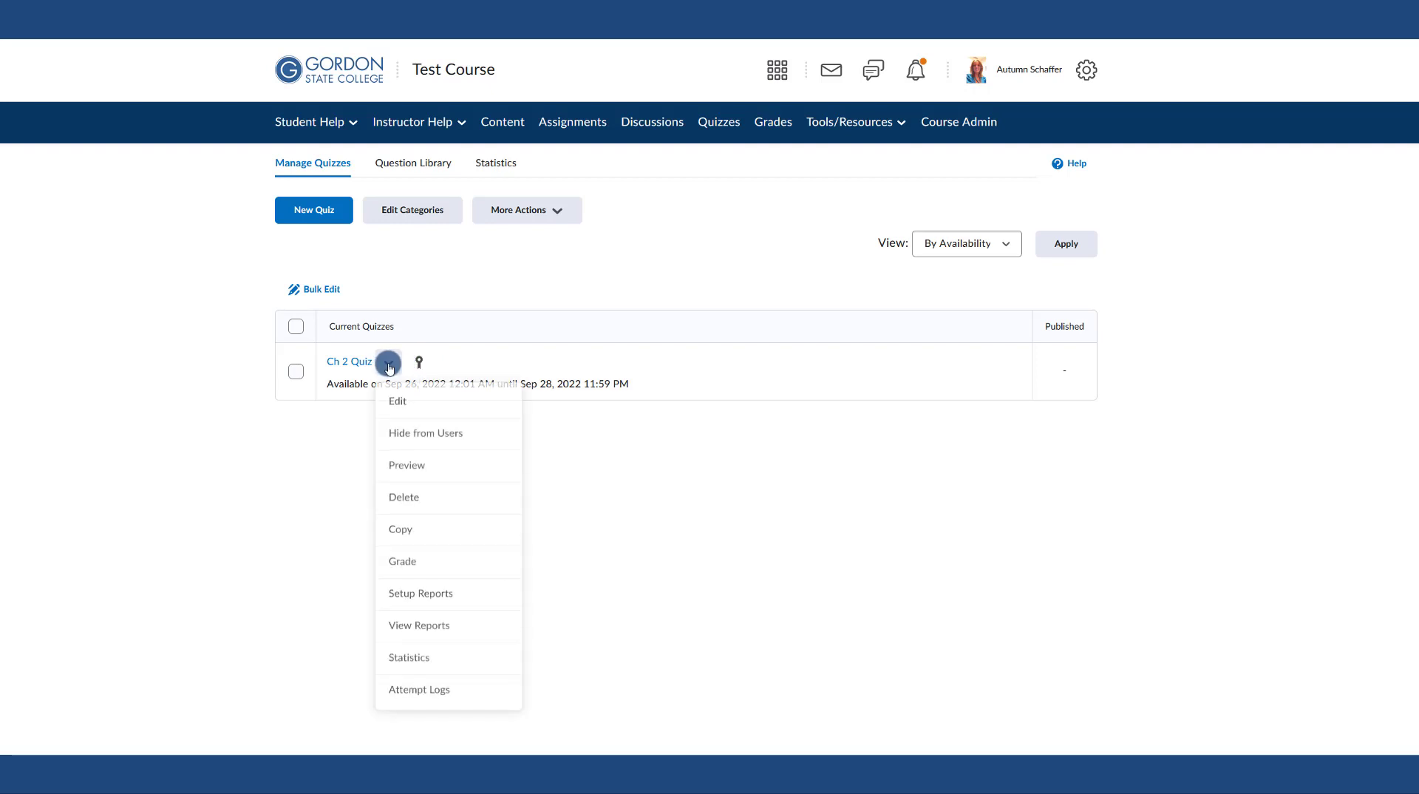
pyautogui.click(399, 398)
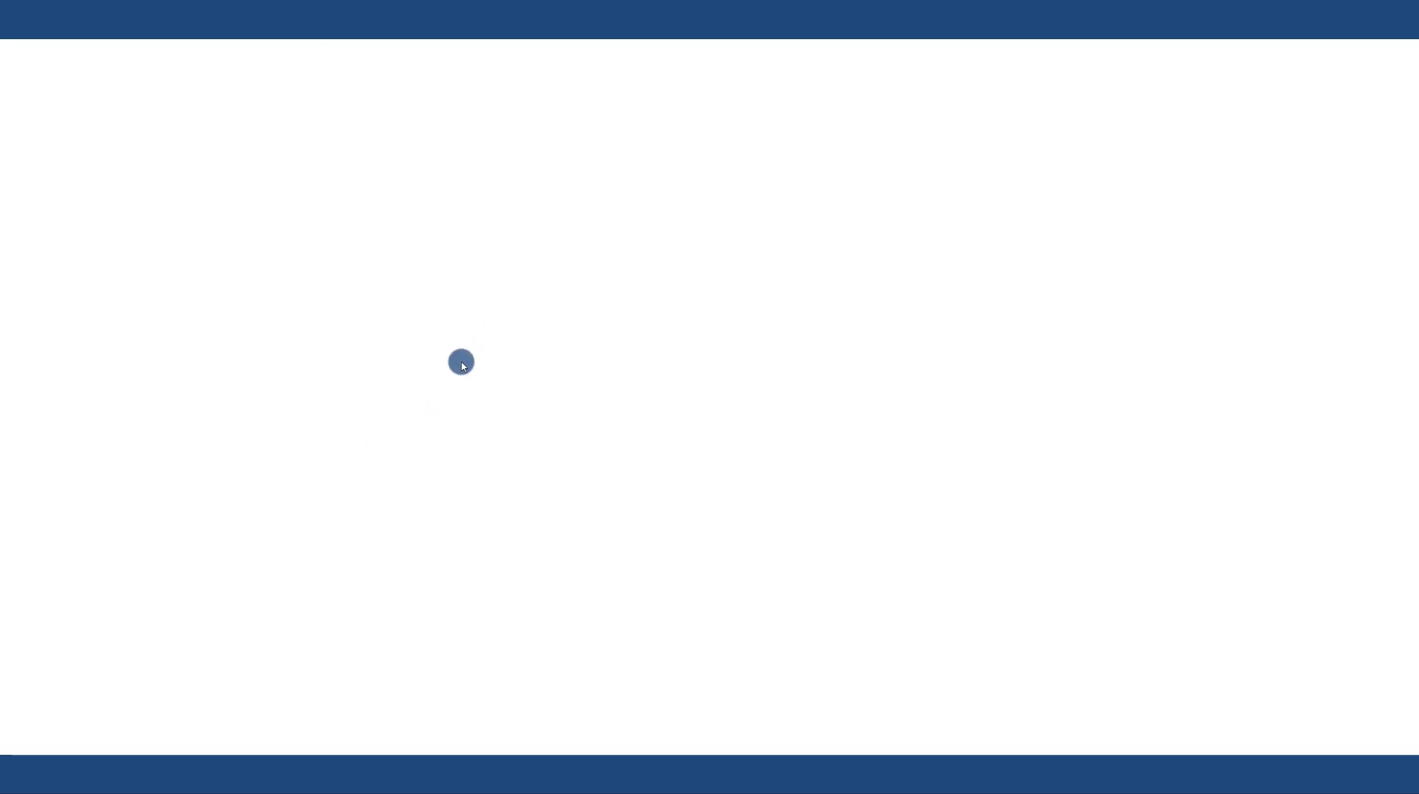